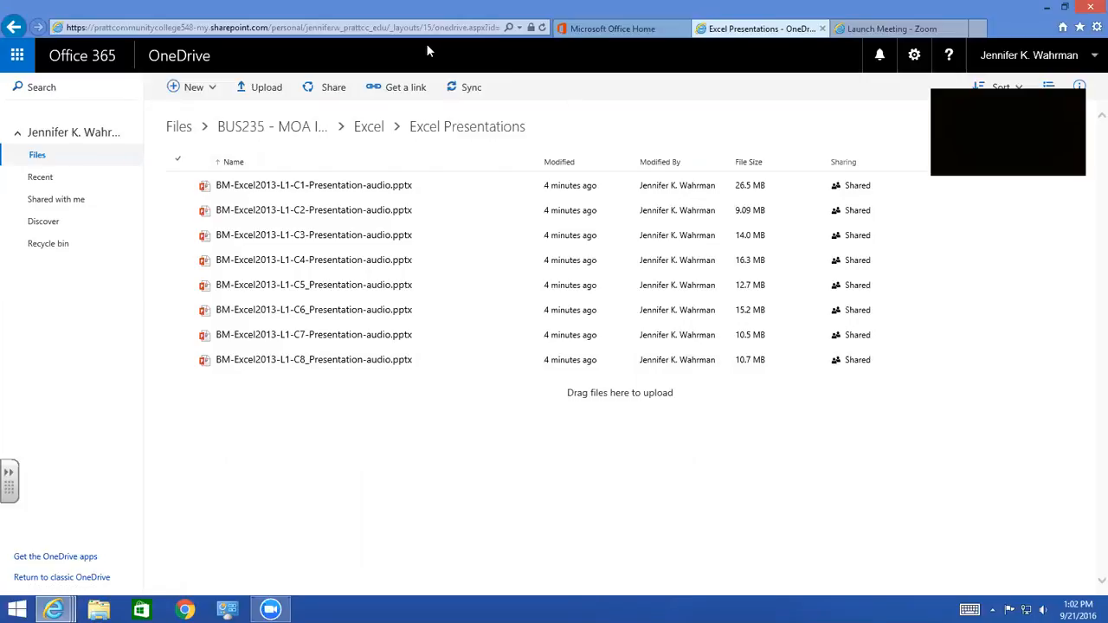
Open RPInvoices.xlsx from the Chapter 4 folder inside the Excel folder of BUS235 - MOA I - 1 PM
click(292, 127)
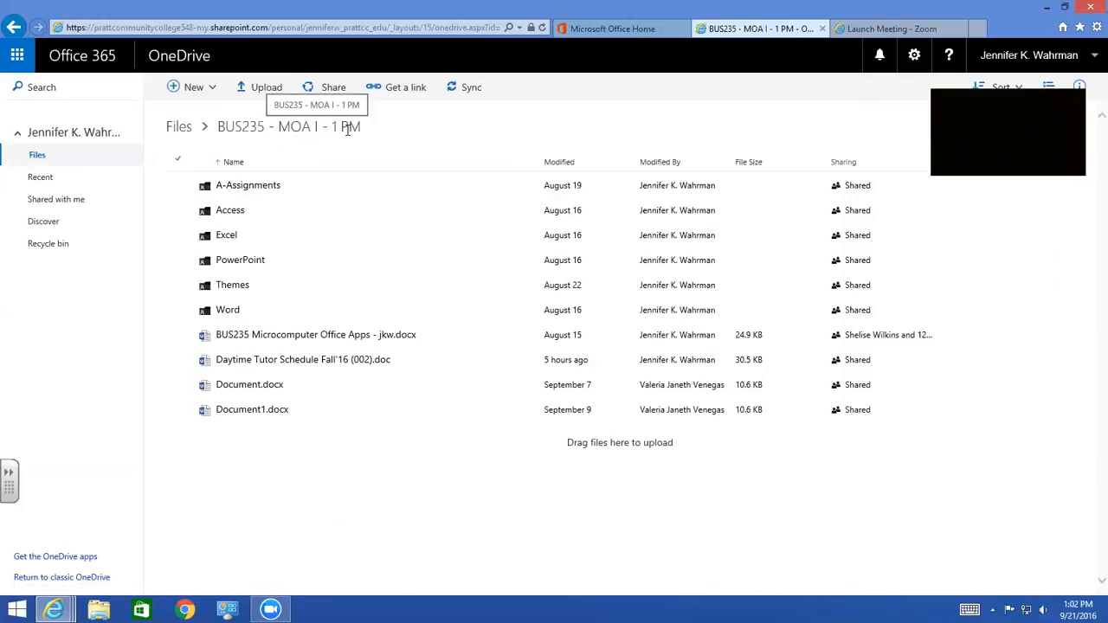
click(226, 237)
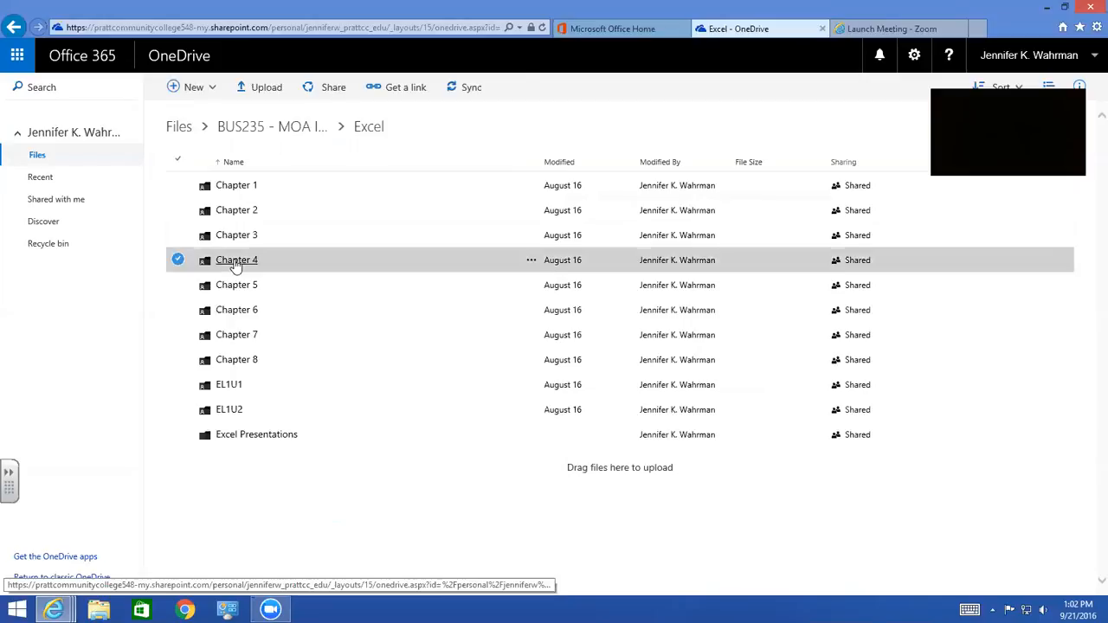
click(236, 263)
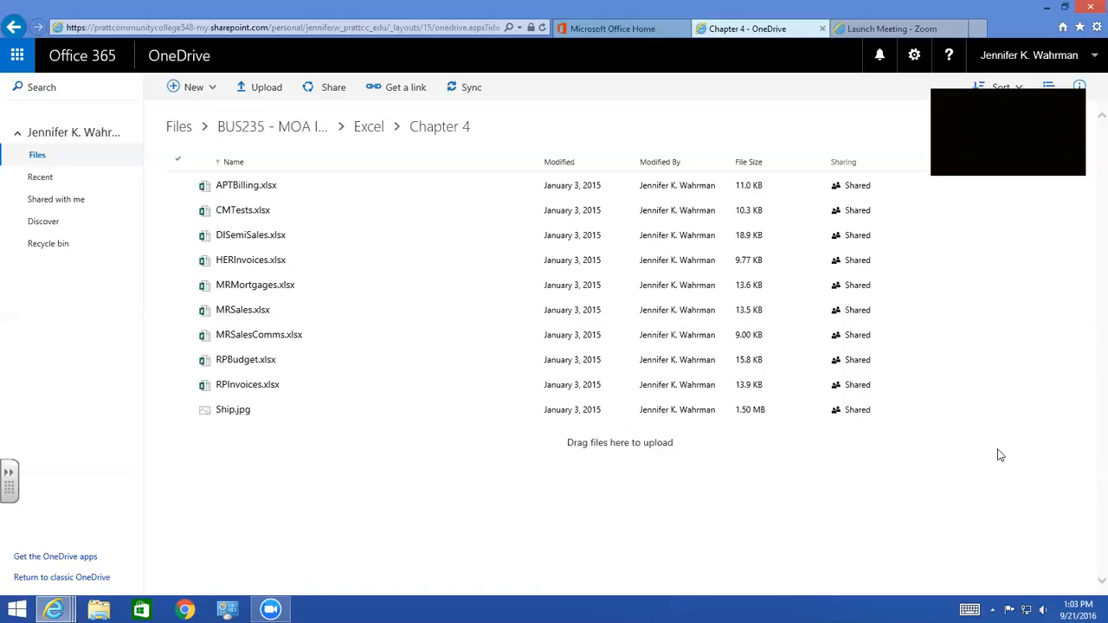
click(232, 389)
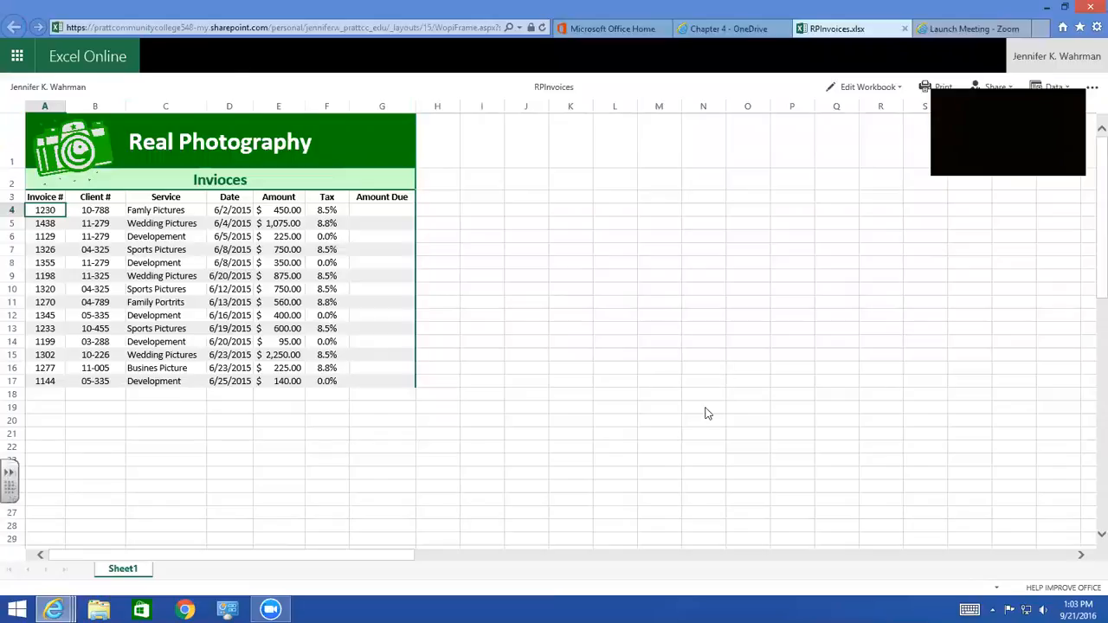
Open the RPInvoices workbook for editing in desktop Excel and accept the file security warning
click(857, 87)
click(858, 127)
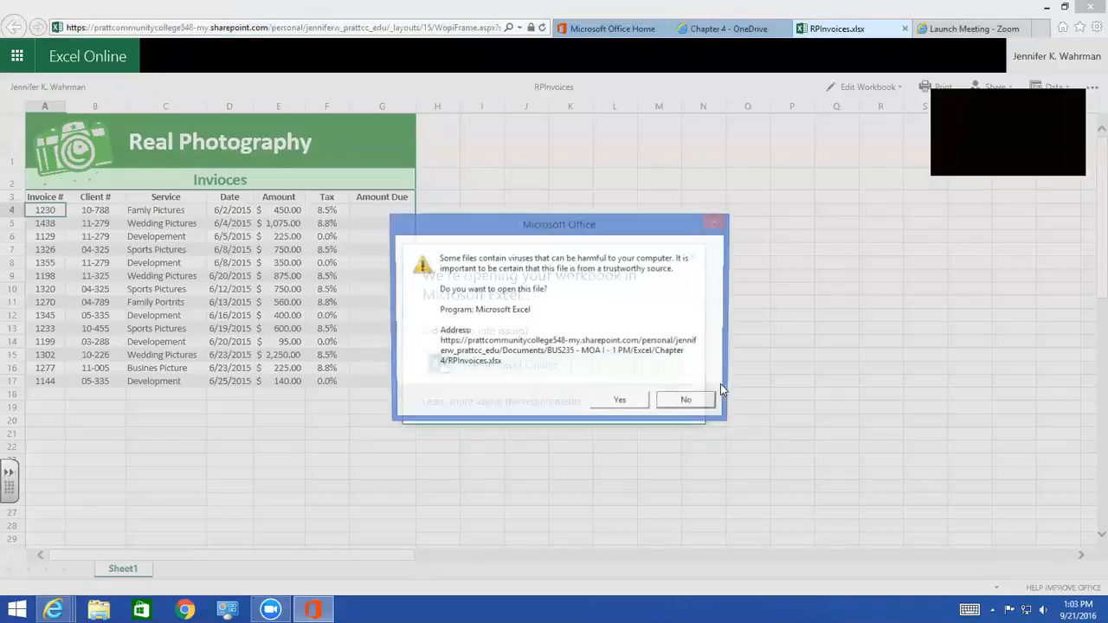
click(631, 401)
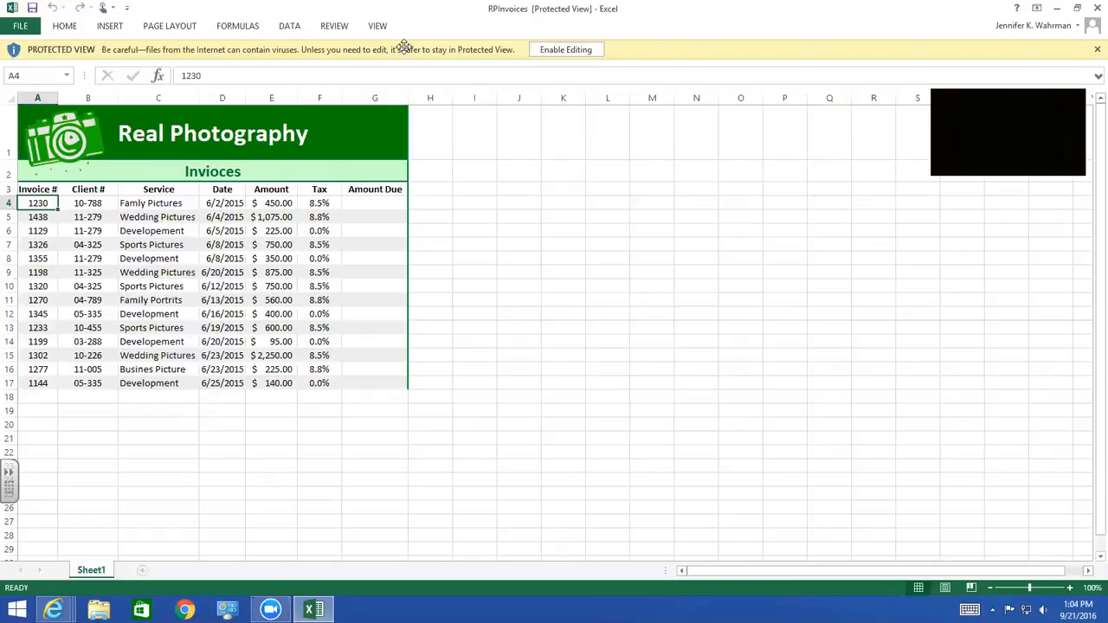
Enable editing of the protected workbook and choose to view it as a read-only copy
click(487, 12)
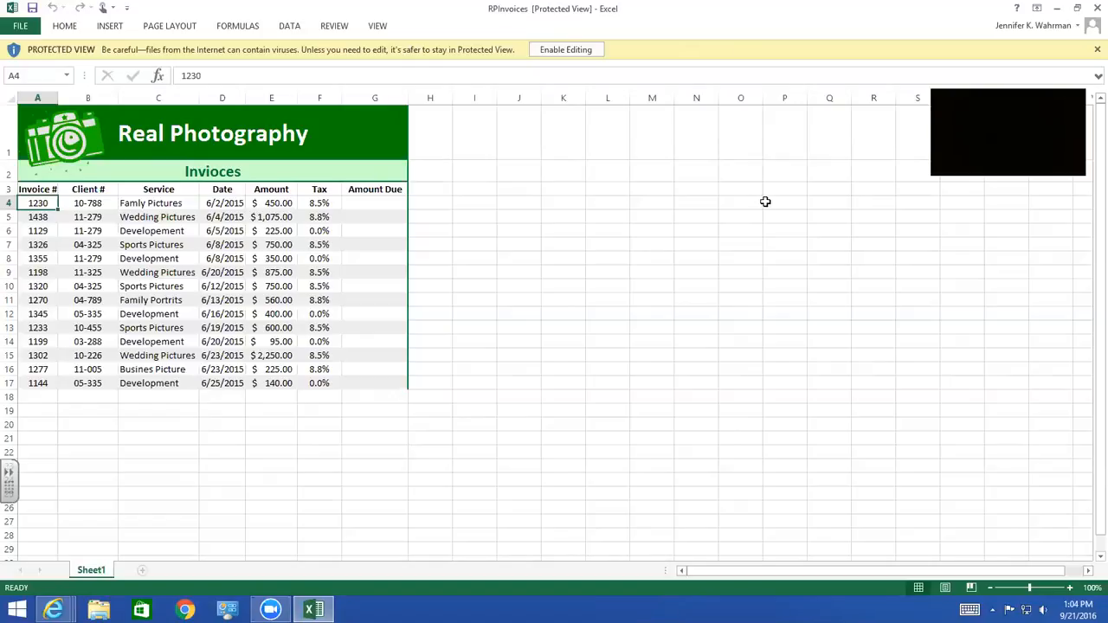
click(24, 30)
click(27, 26)
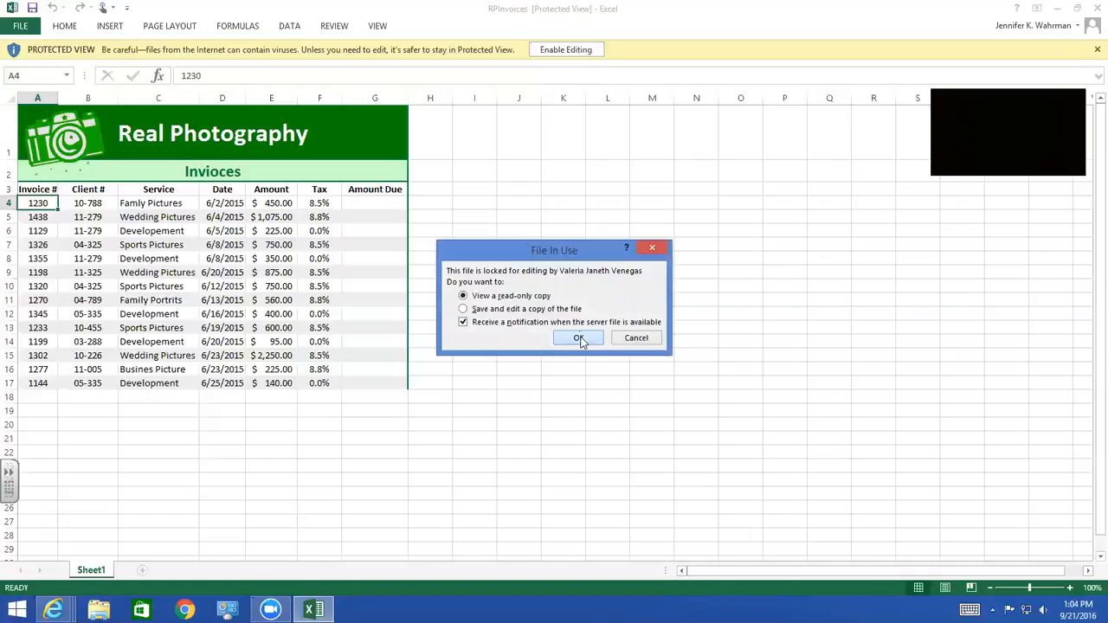
click(579, 338)
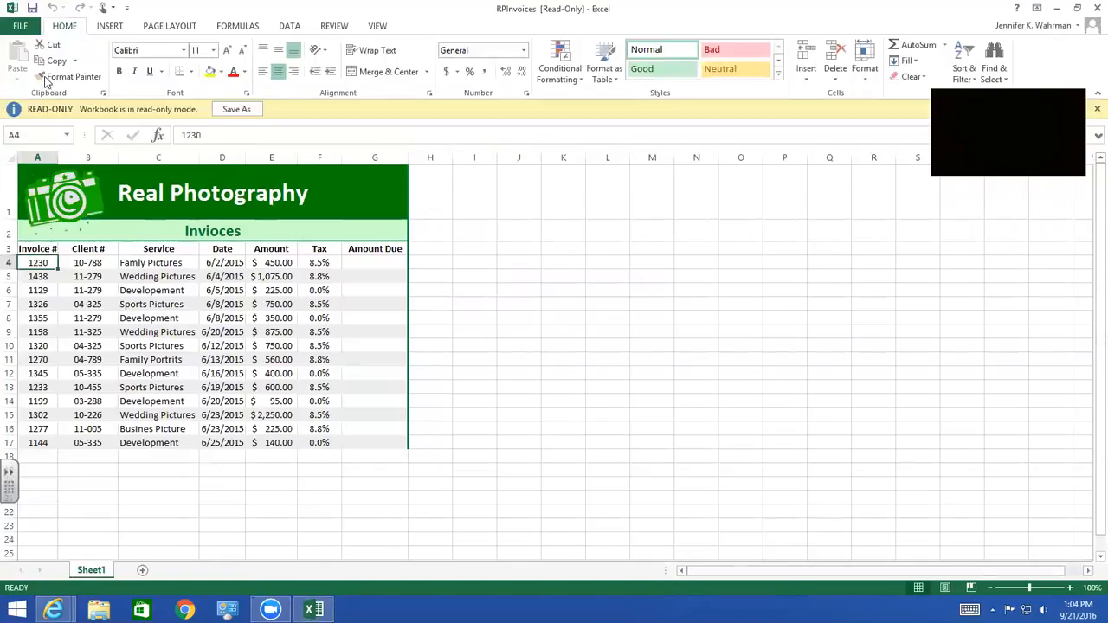
Start saving the workbook under a new name and browse for a folder on OneDrive - Pratt Community College
click(19, 27)
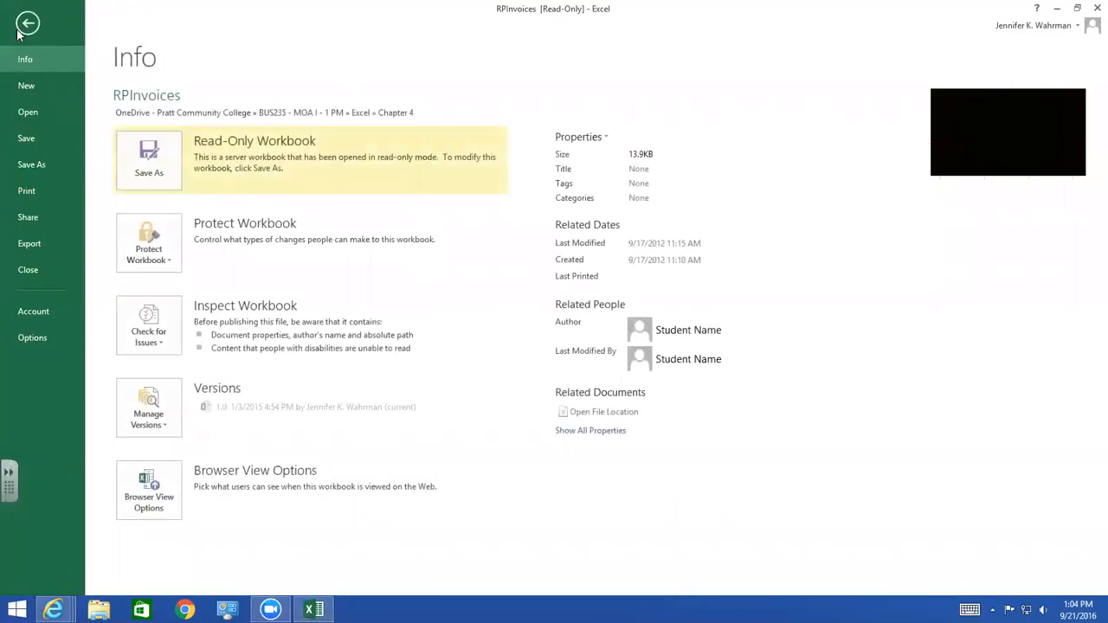
click(37, 163)
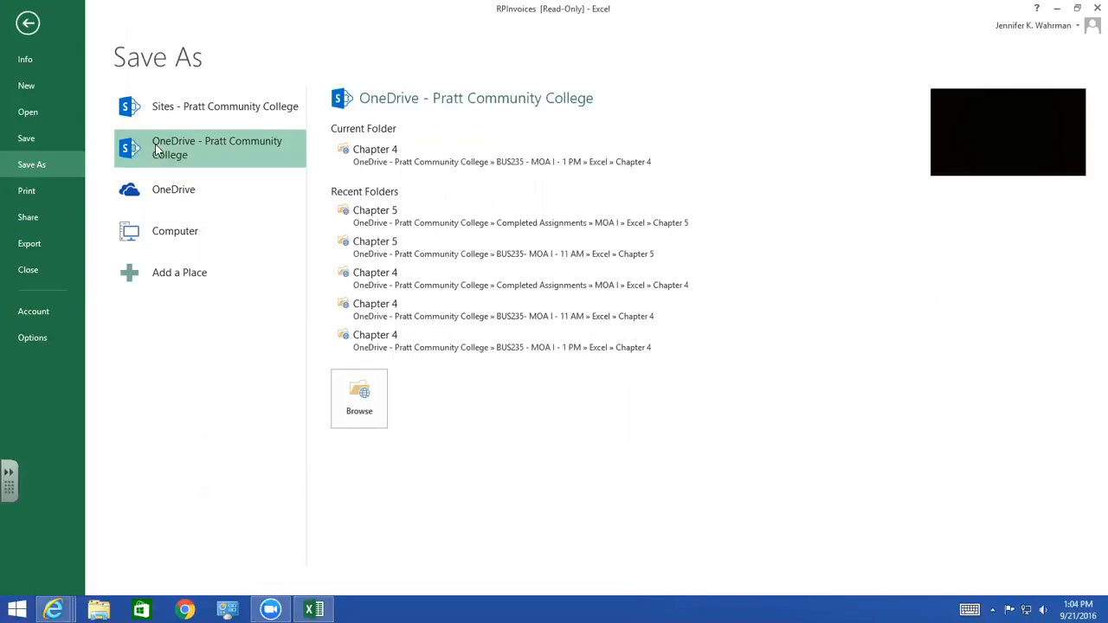
click(358, 400)
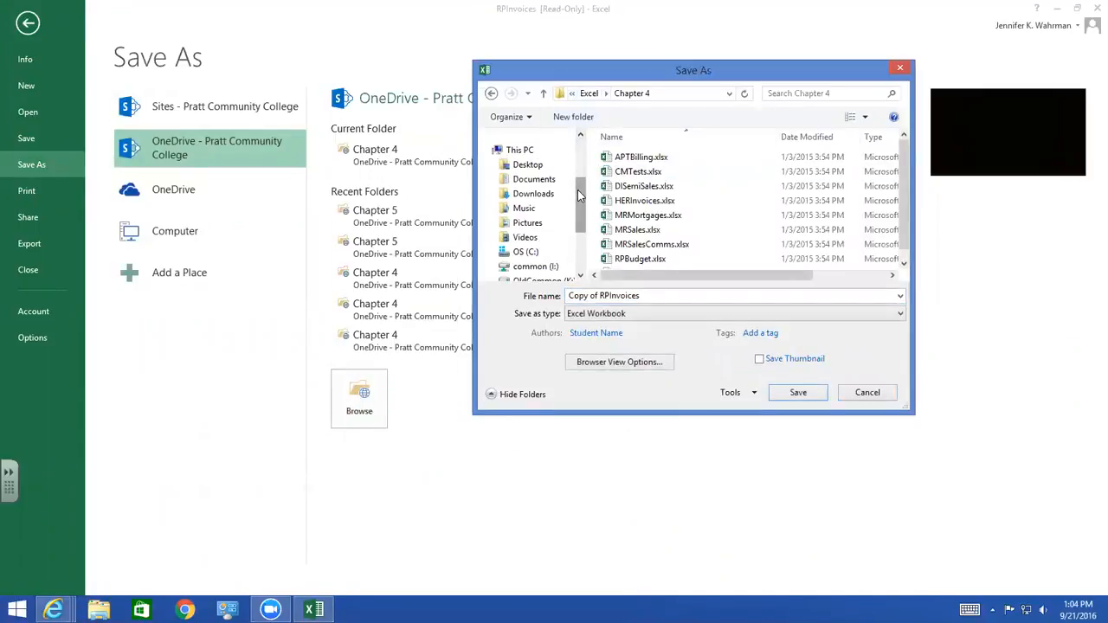
Go to the OneDrive Documents folder as the starting point for the save location
scroll(579, 183, up, 2)
click(535, 143)
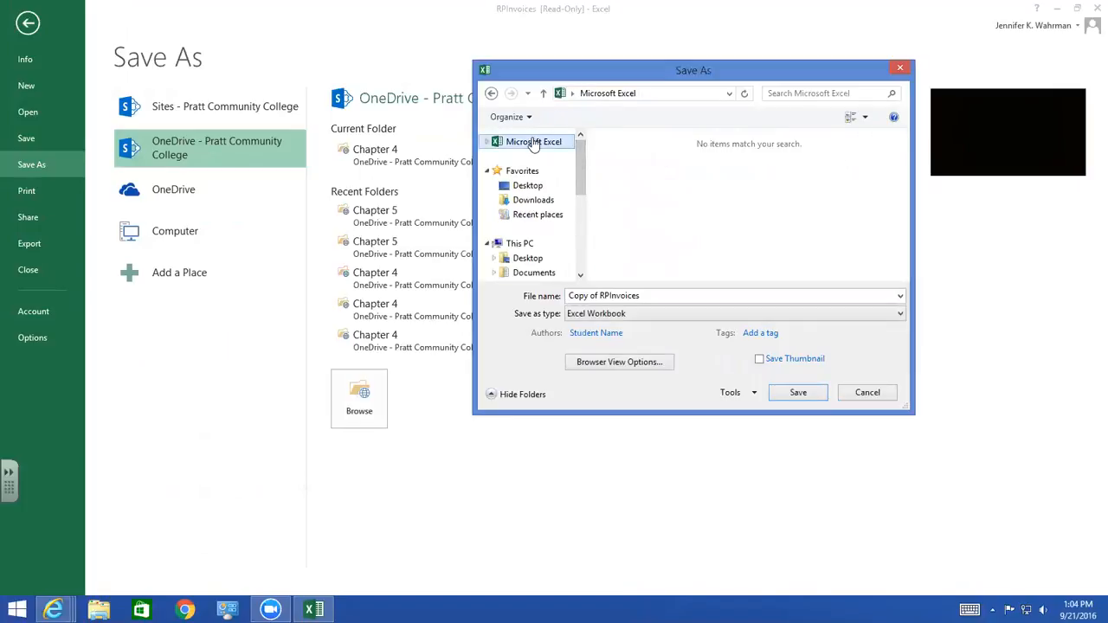
click(729, 95)
click(718, 108)
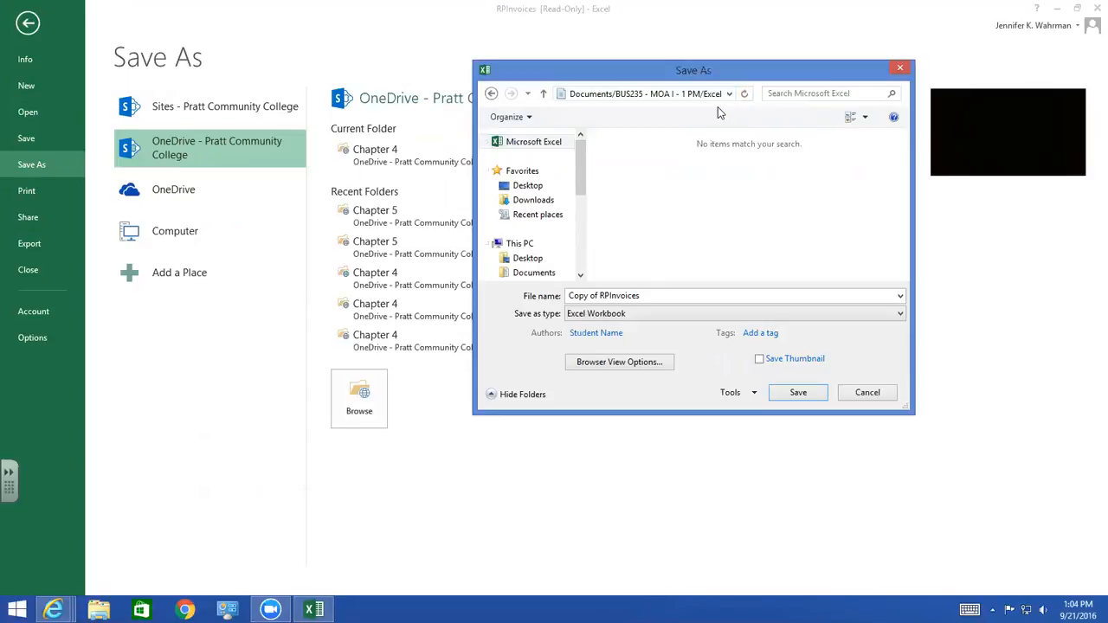
click(595, 94)
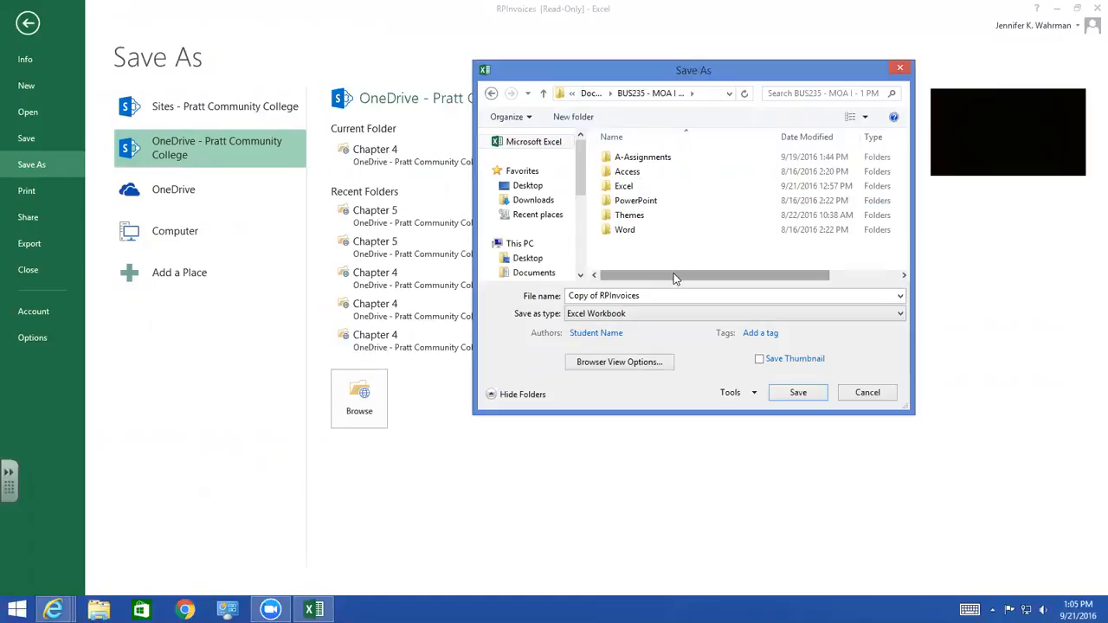
click(588, 94)
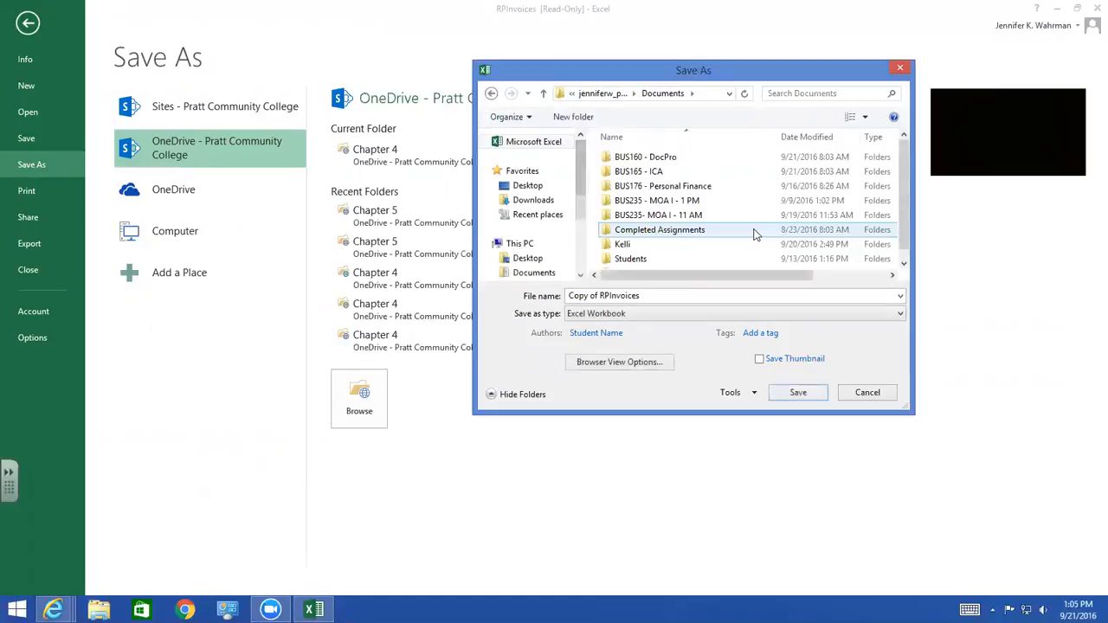
Set the save location to the Chapter 4 folder under Completed Assignments, MOA I, Excel
click(664, 232)
double_click(662, 232)
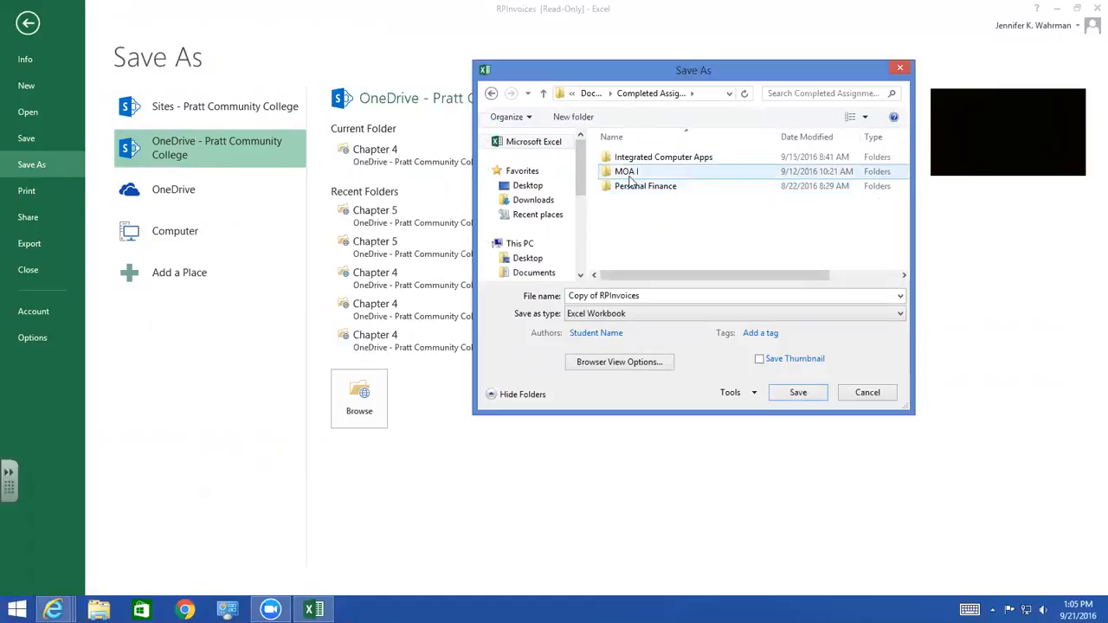
double_click(638, 173)
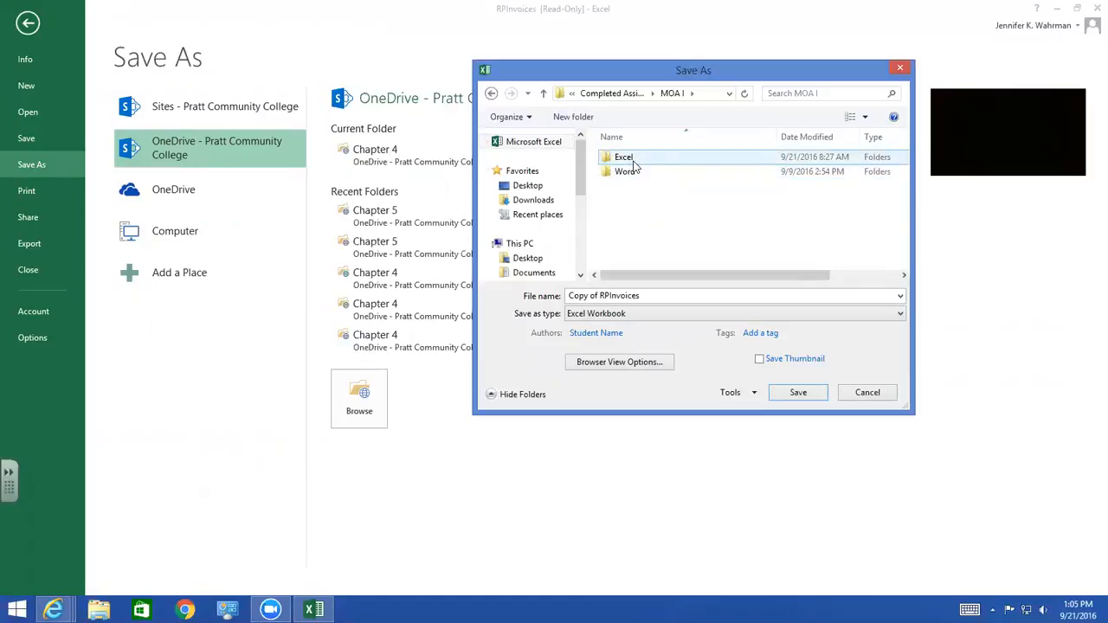
click(638, 164)
double_click(637, 163)
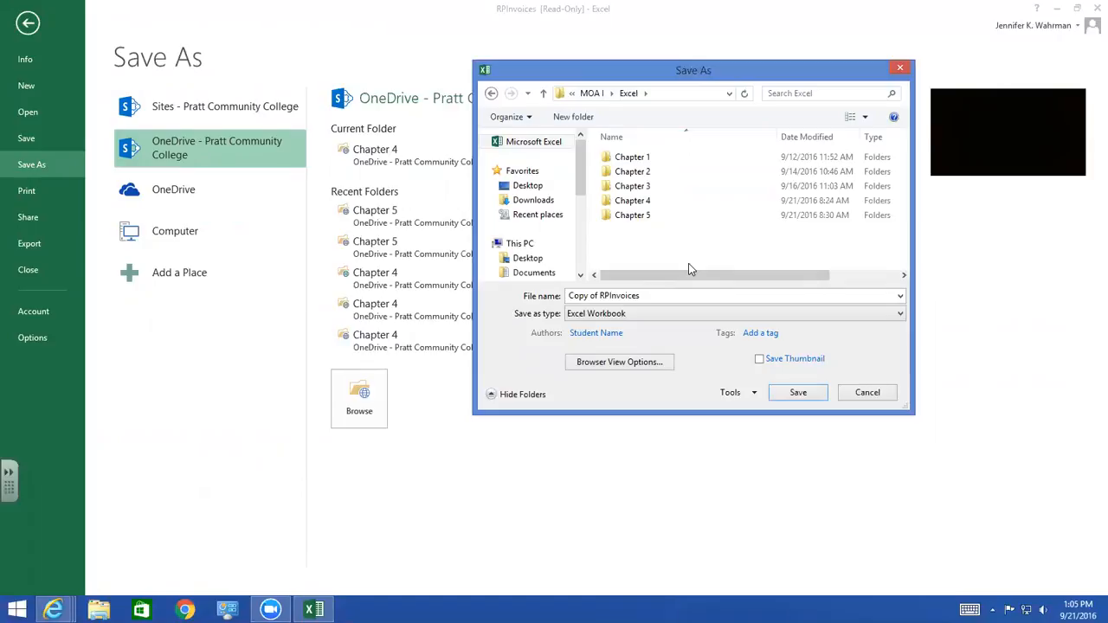
double_click(627, 203)
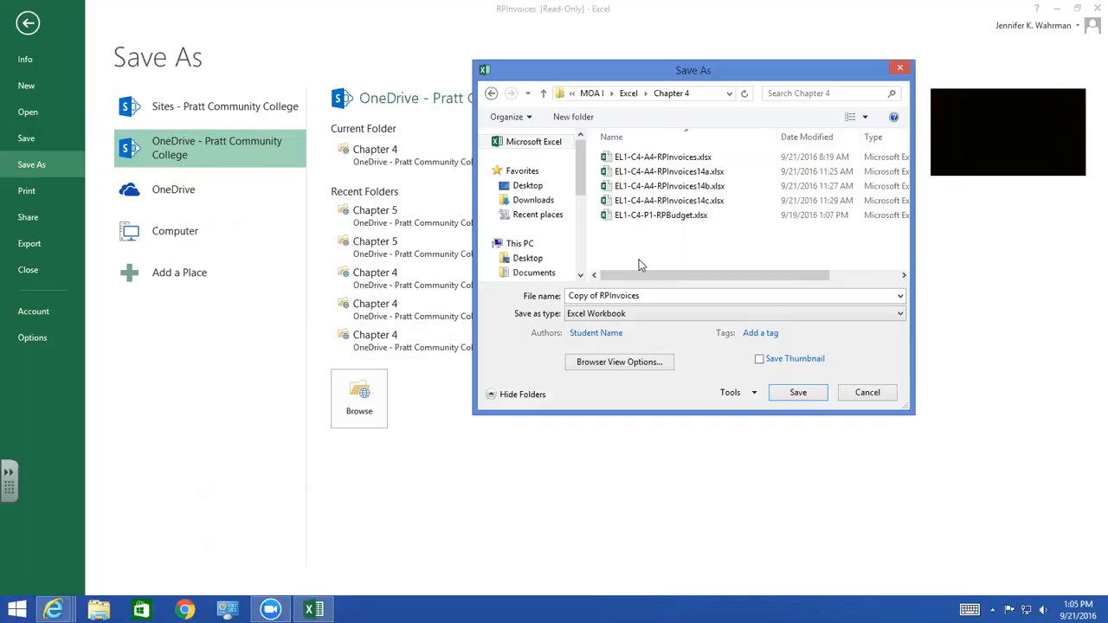
Take the file name from the existing EL1-C4-A4-RPInvoices.xlsx and remove its extension
click(658, 158)
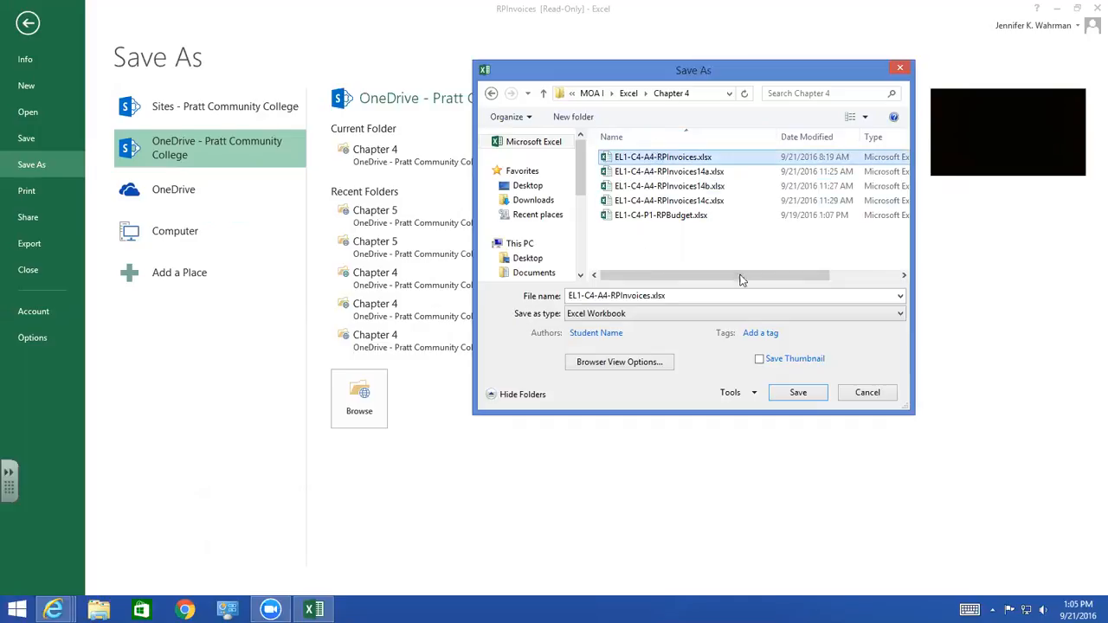
click(675, 297)
click(675, 297)
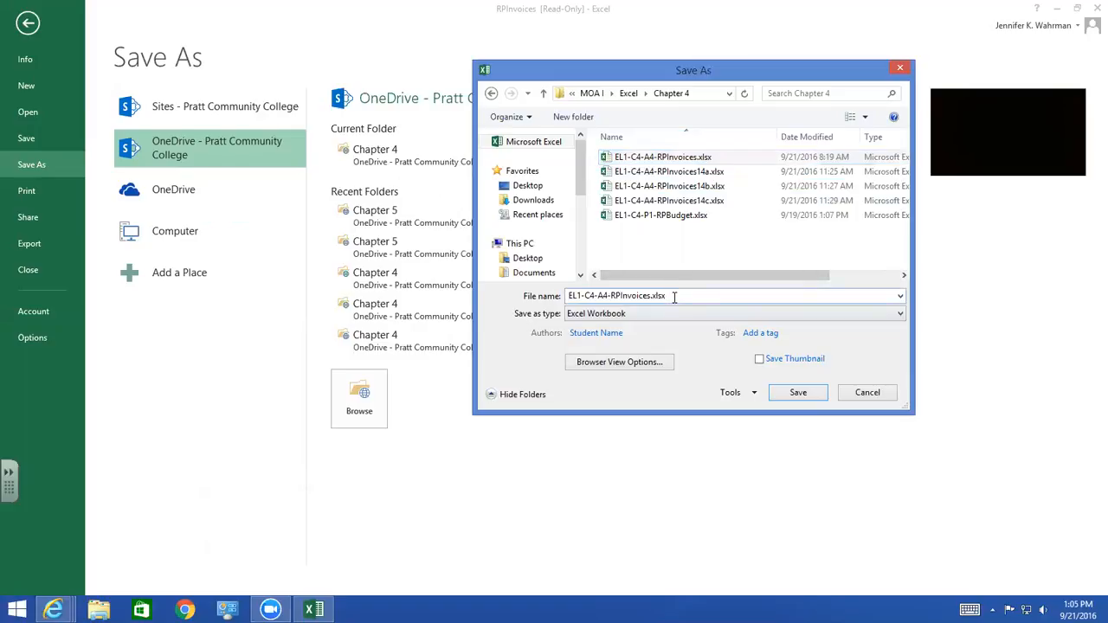
click(672, 297)
click(672, 296)
key(BackSpace)
key(BackSpace)
key(BackSpace)
key(BackSpace)
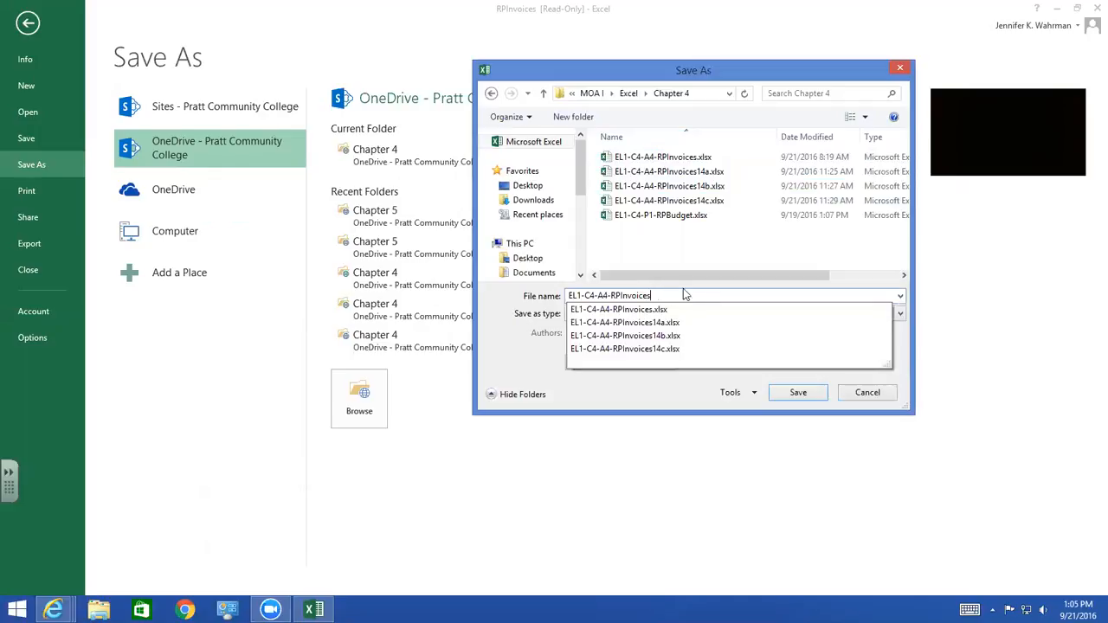
click(681, 276)
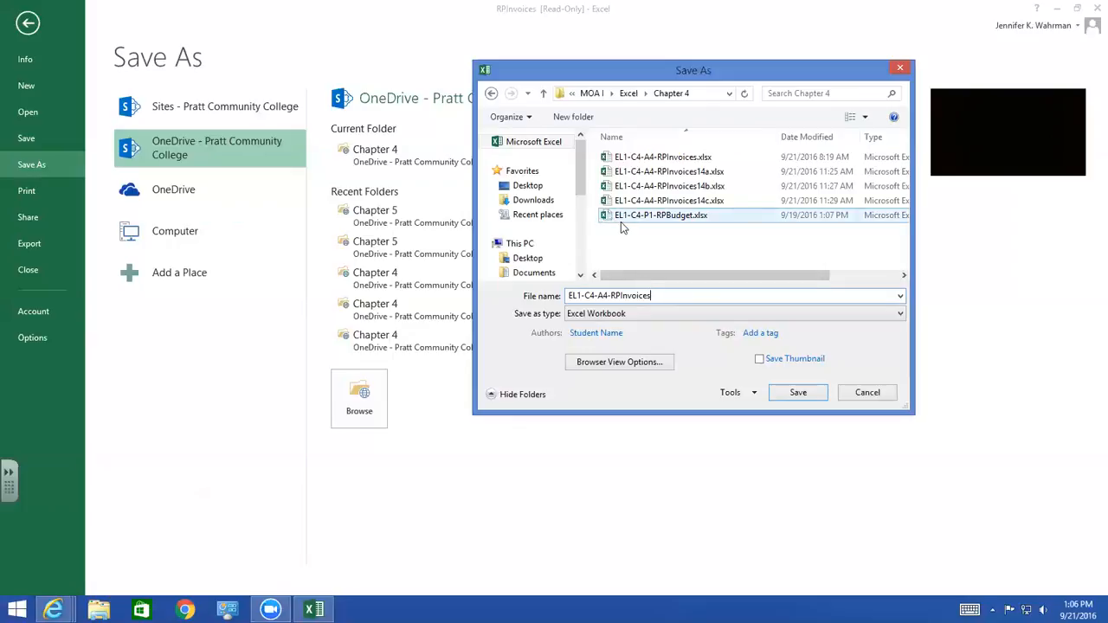
Save the workbook as EL1-C4-A4-RPInvoices.xlsx, replacing the existing file of that name
click(680, 159)
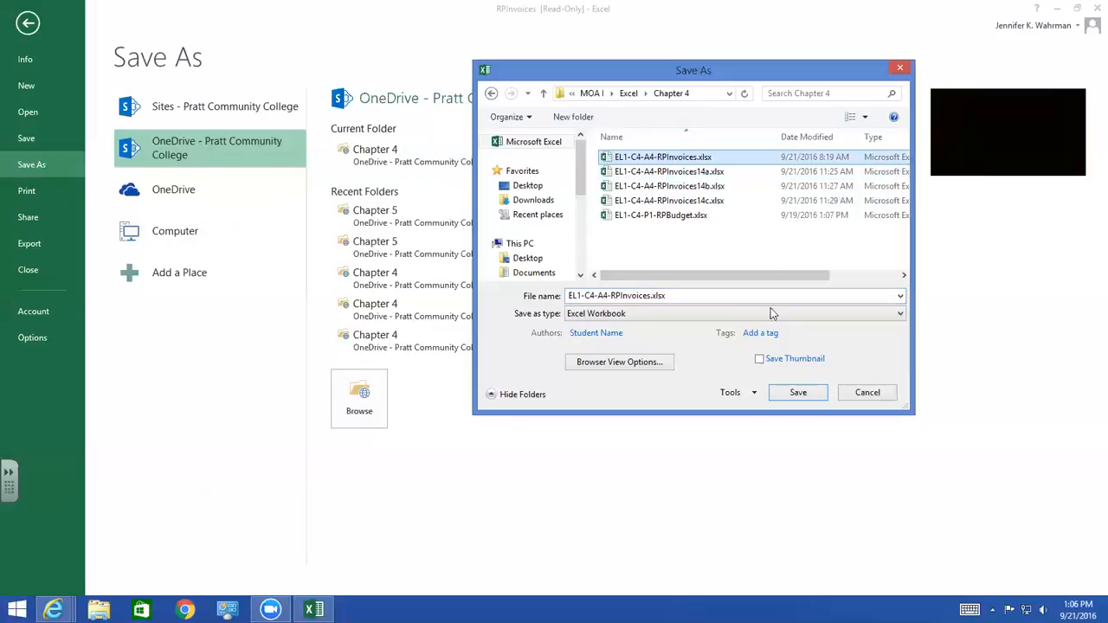
click(795, 396)
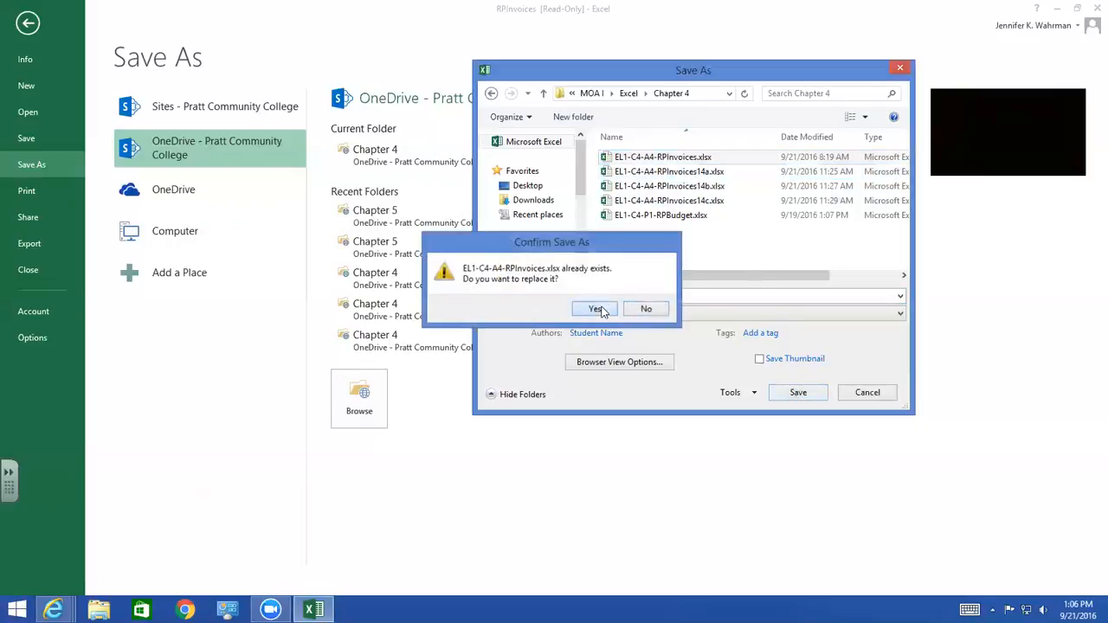
click(599, 312)
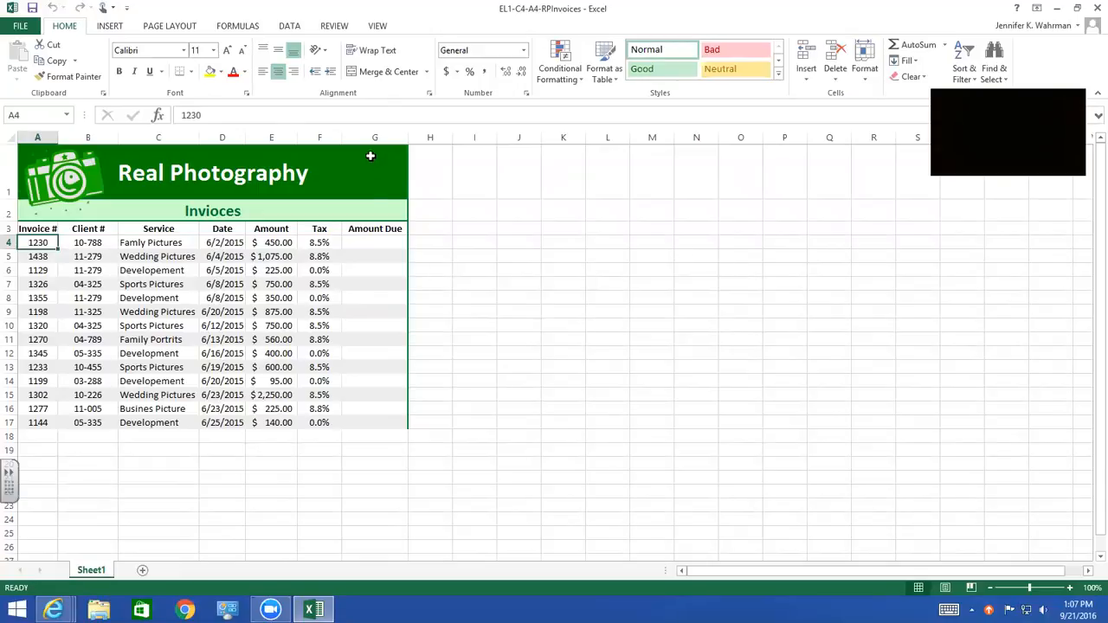
Enter the formula =E4*F4+E4 in cell G4 to calculate the first invoice's amount due
click(371, 245)
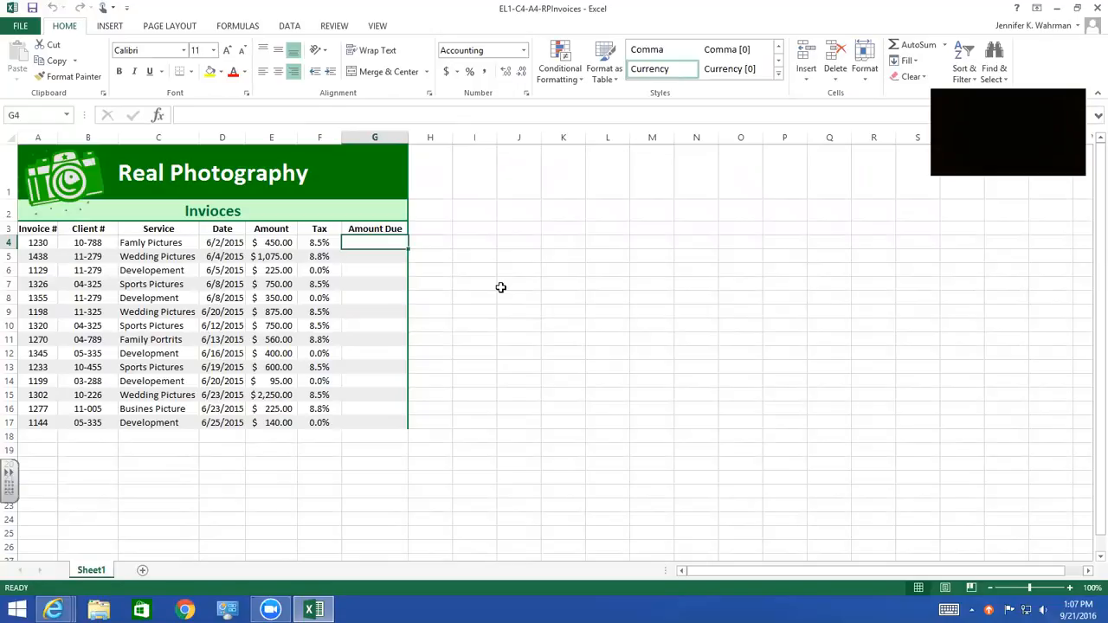
text(=)
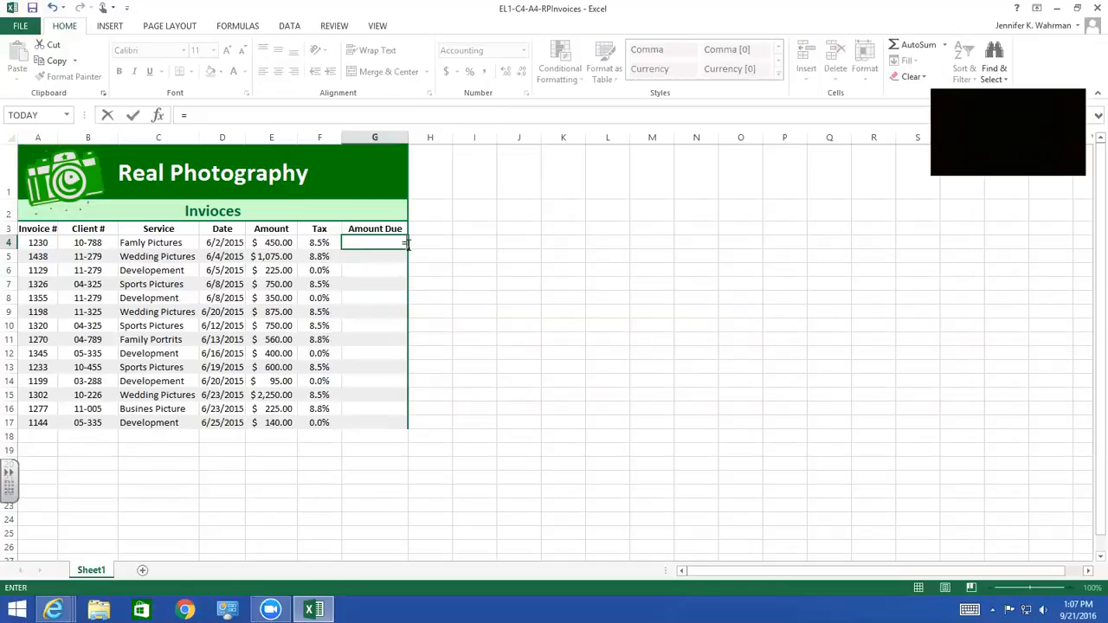
click(279, 242)
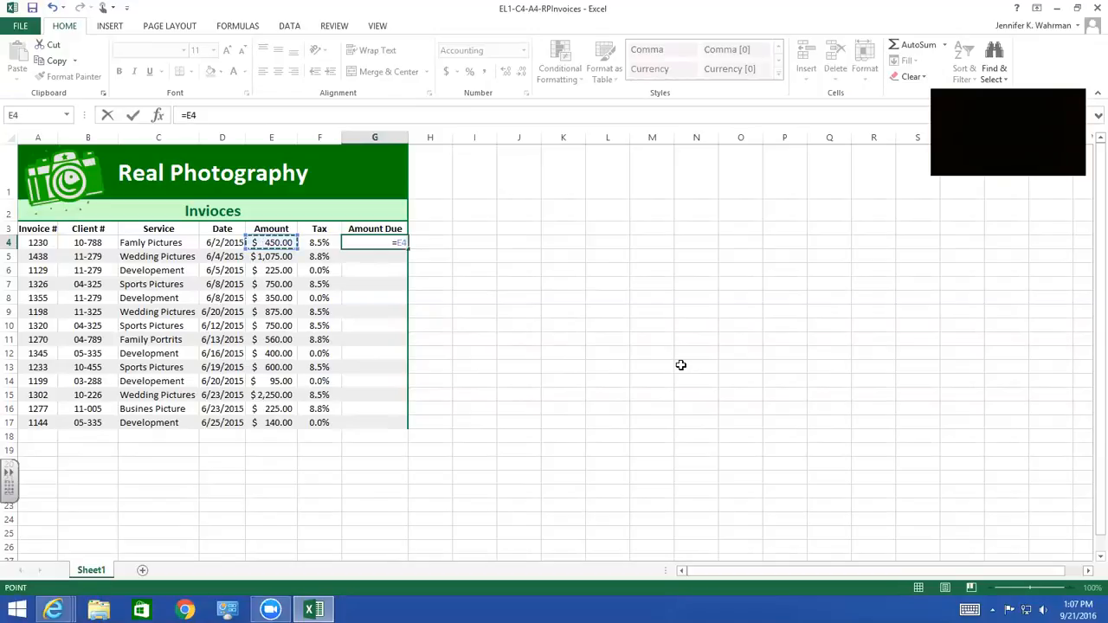
text(*)
click(313, 243)
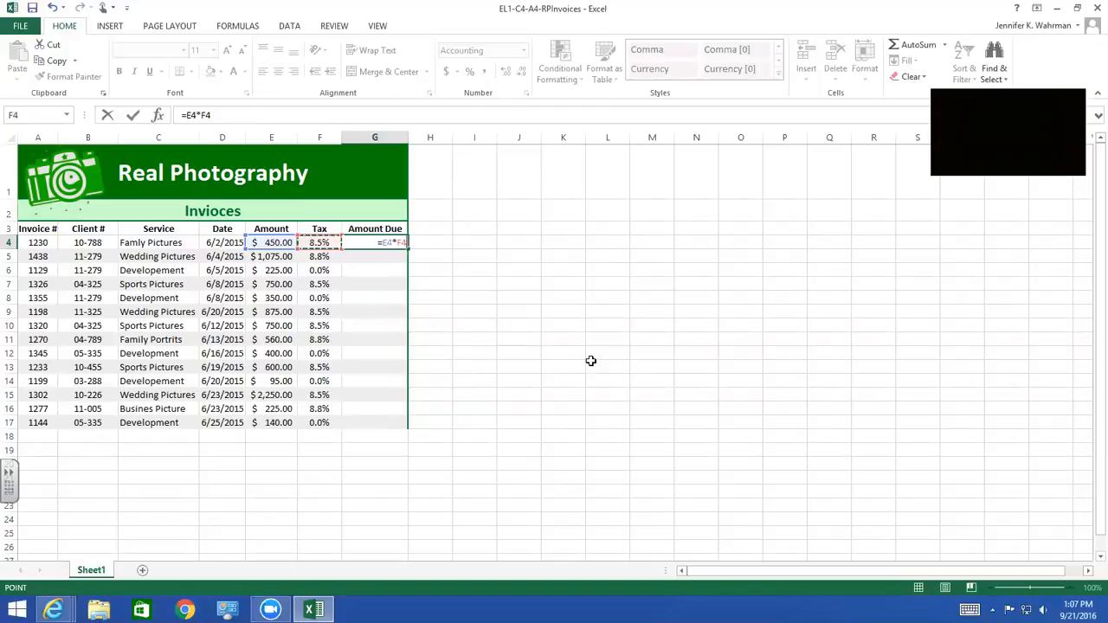
text(+)
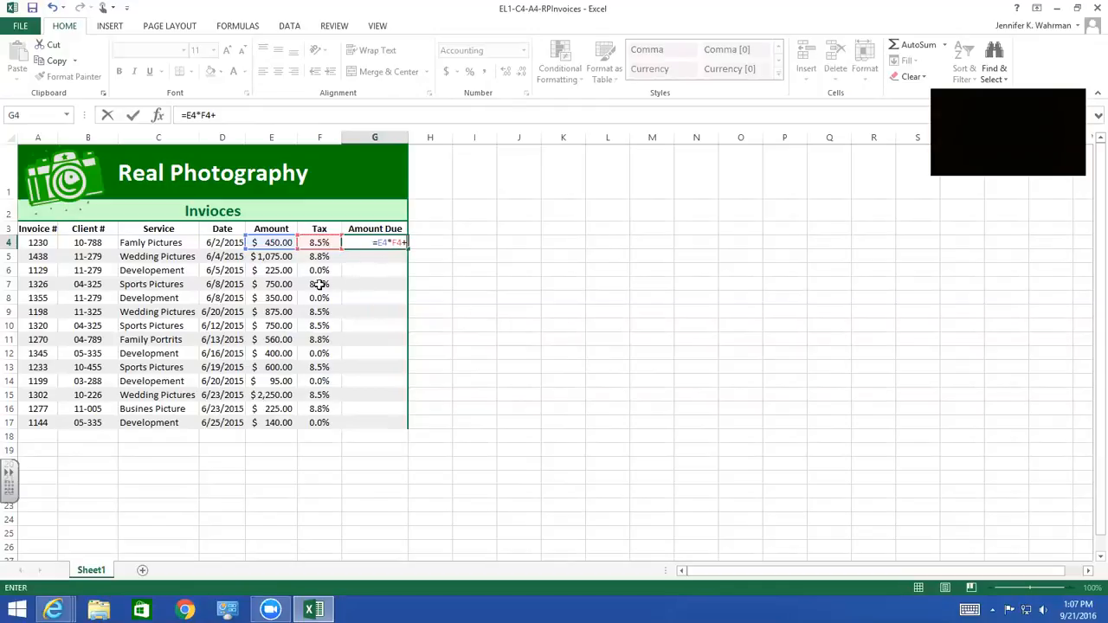
click(270, 243)
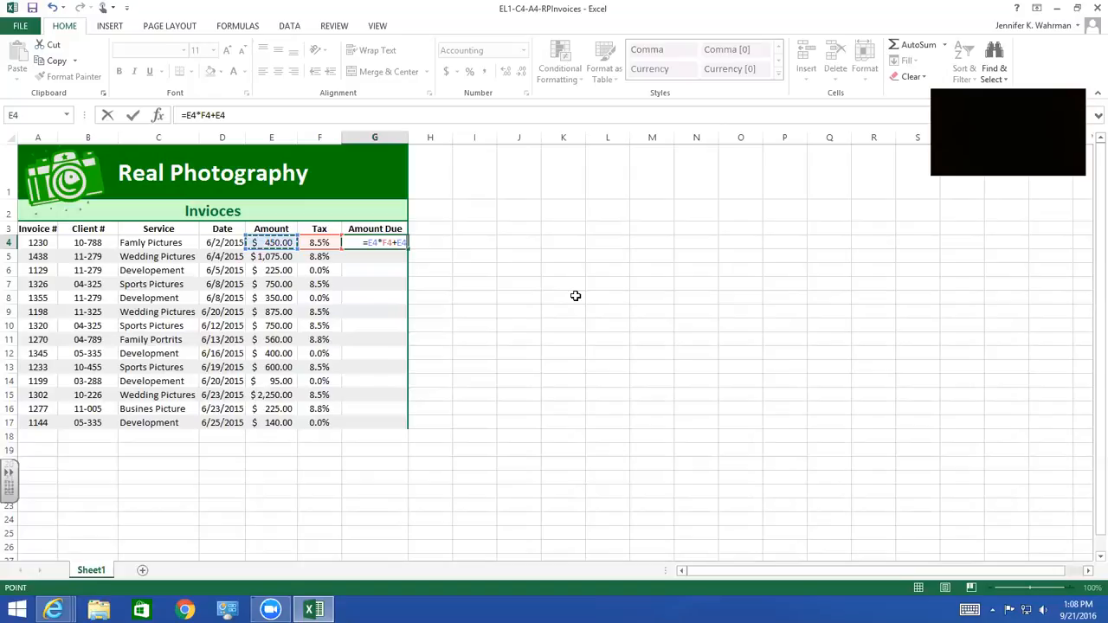
key(Return)
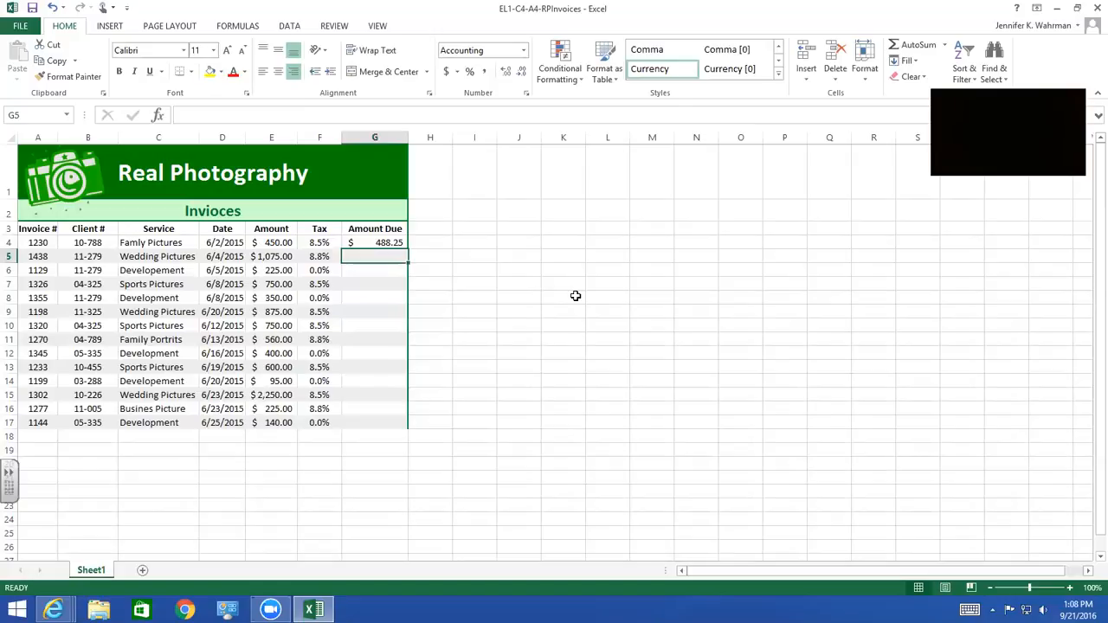
Fill the formula in G4 down through G17 without formatting and check the amounts due in G5:G17
click(383, 243)
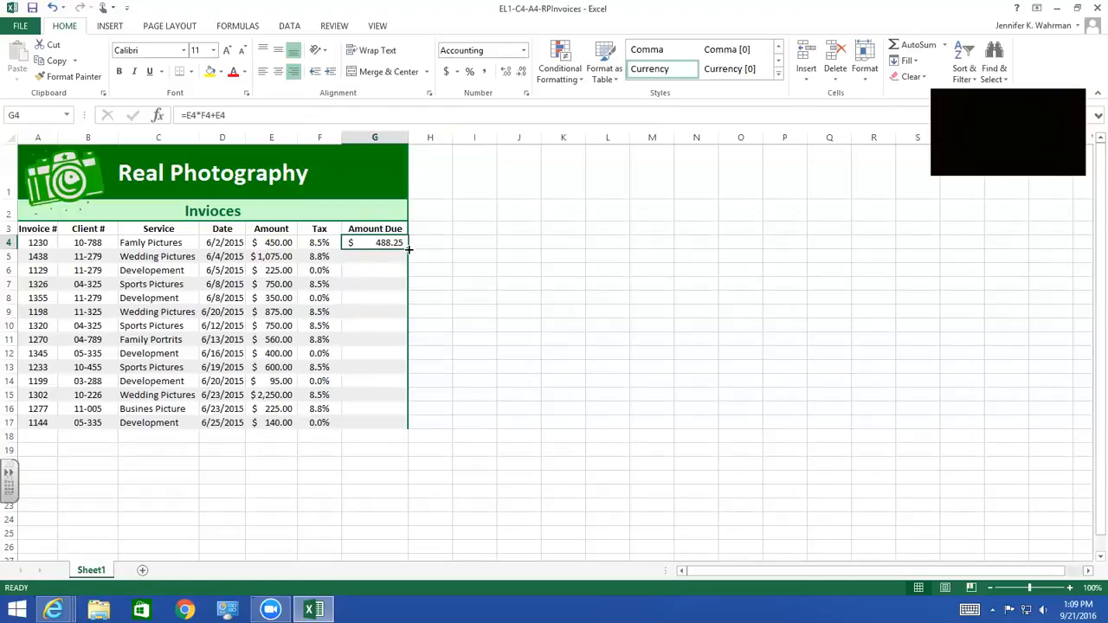
drag(408, 248, 409, 433)
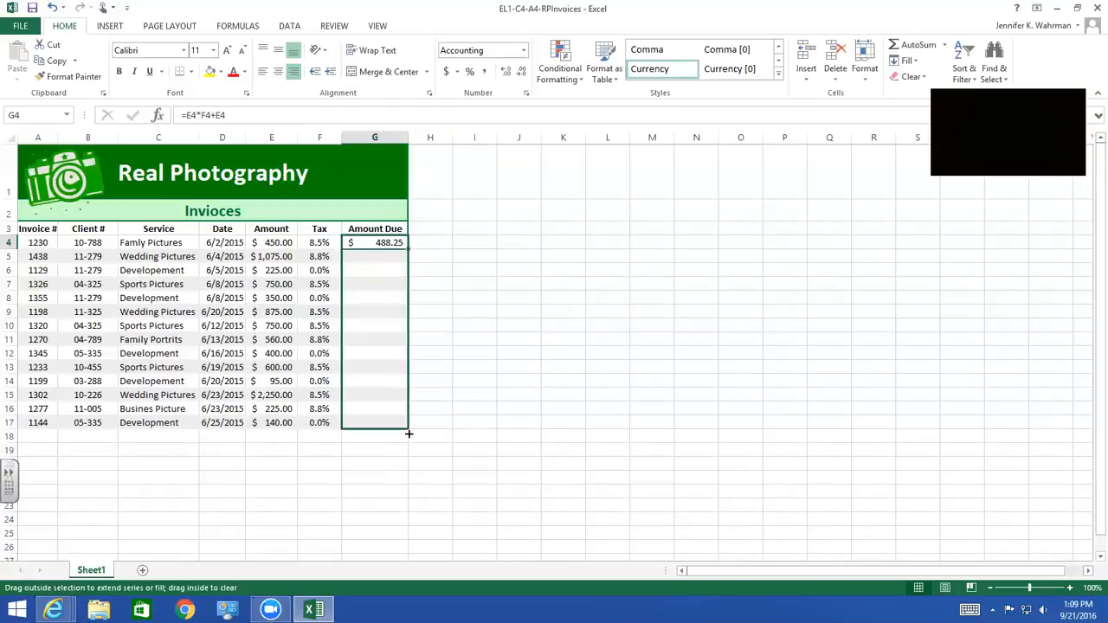
drag(408, 433, 409, 433)
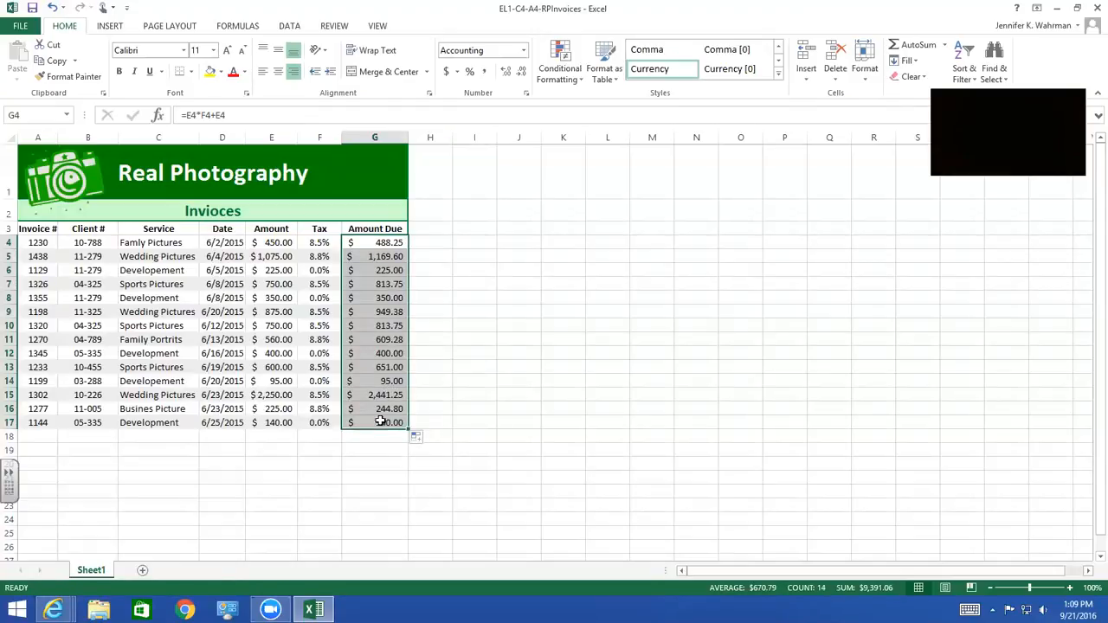
click(428, 441)
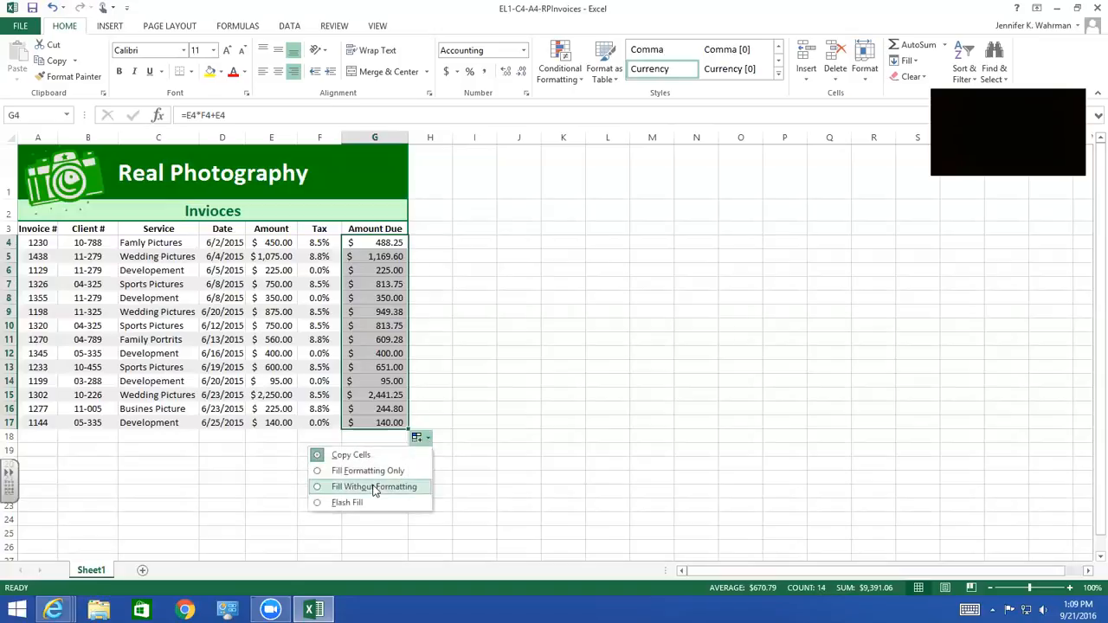
click(374, 487)
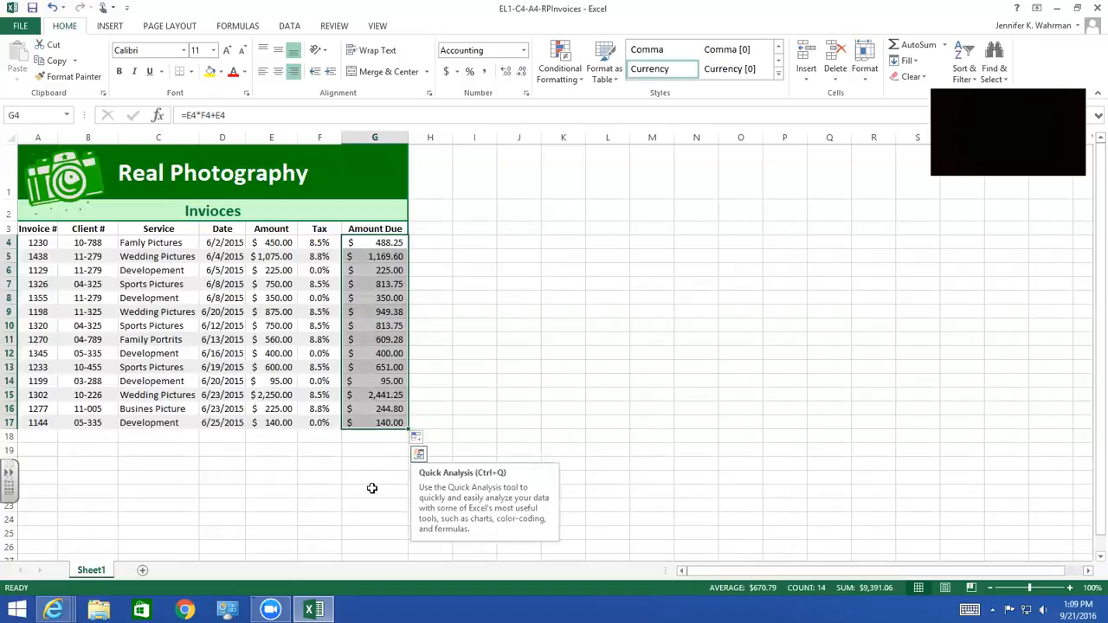
click(368, 256)
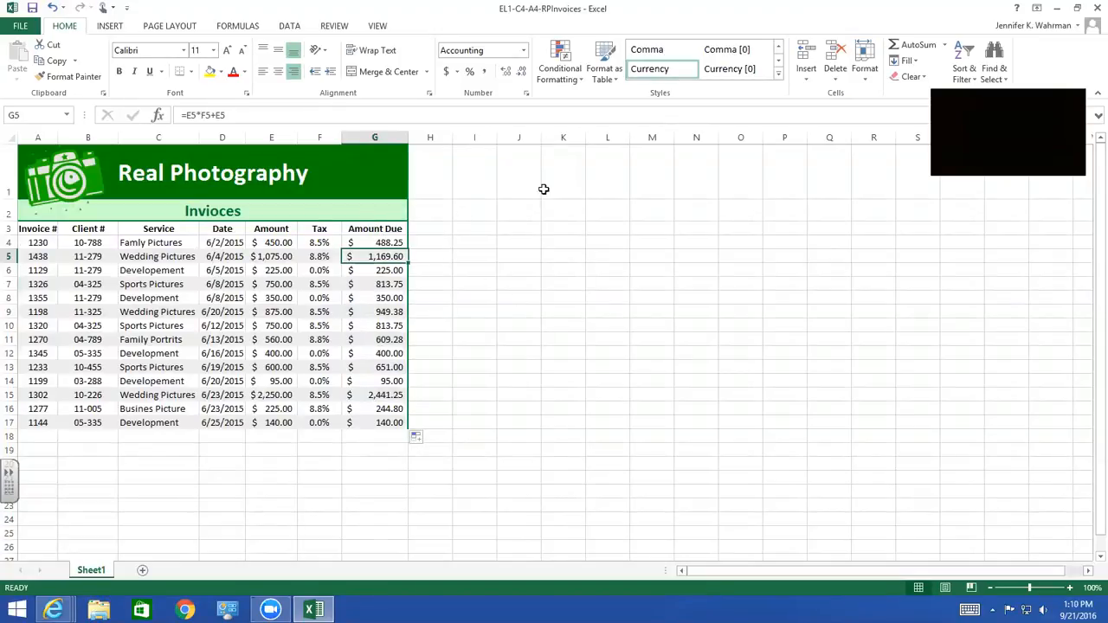
click(475, 258)
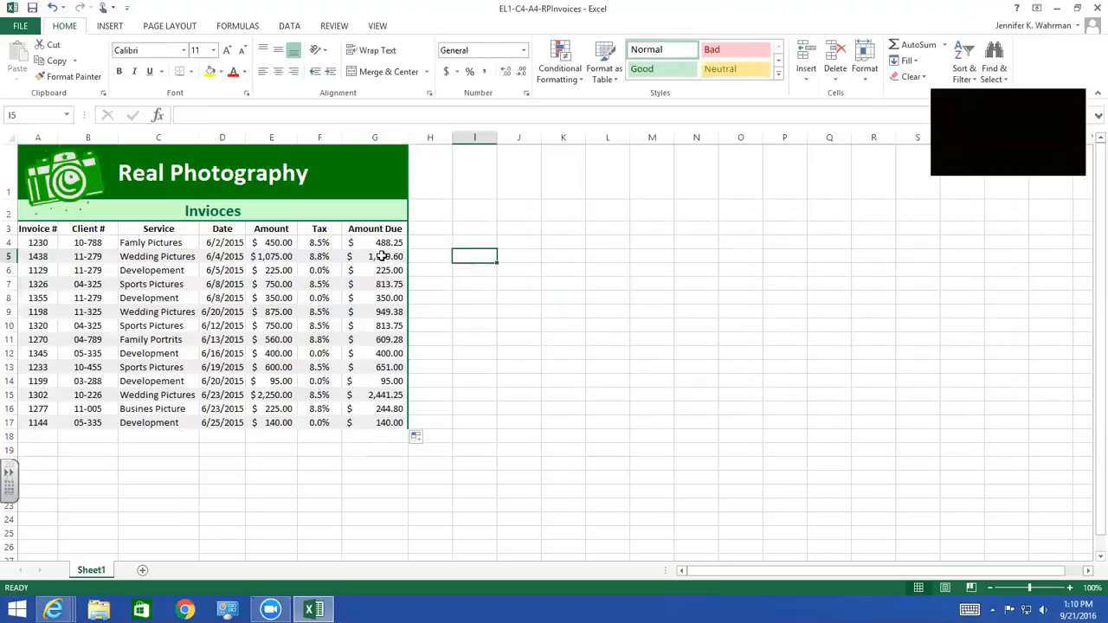
drag(384, 253, 381, 421)
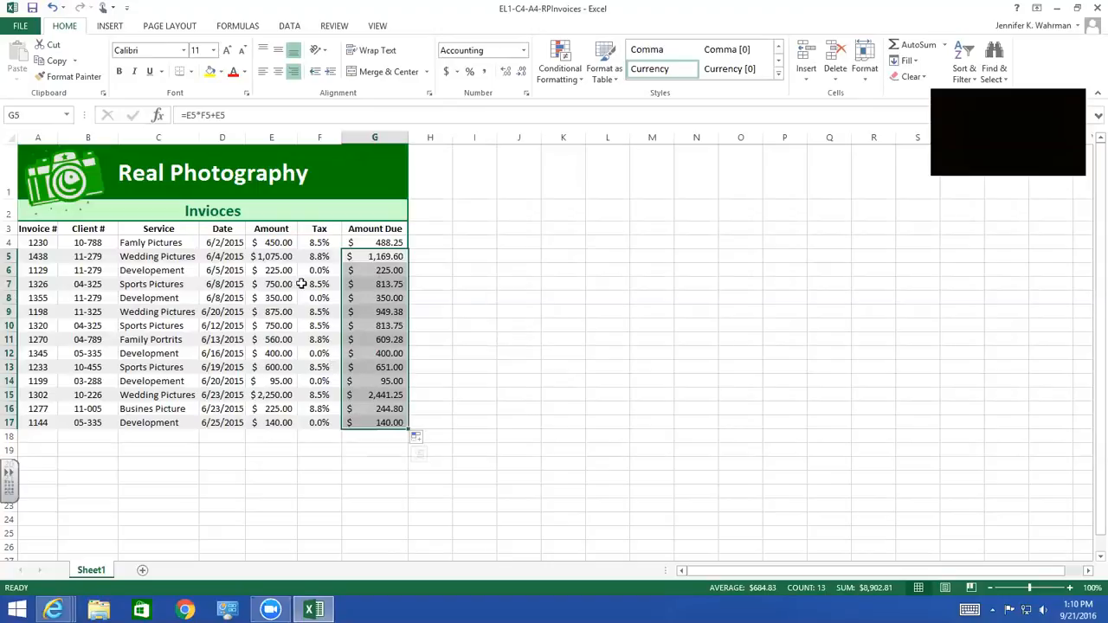
Replace every occurrence of "Picture" with "Portrait" in the sheet
click(475, 271)
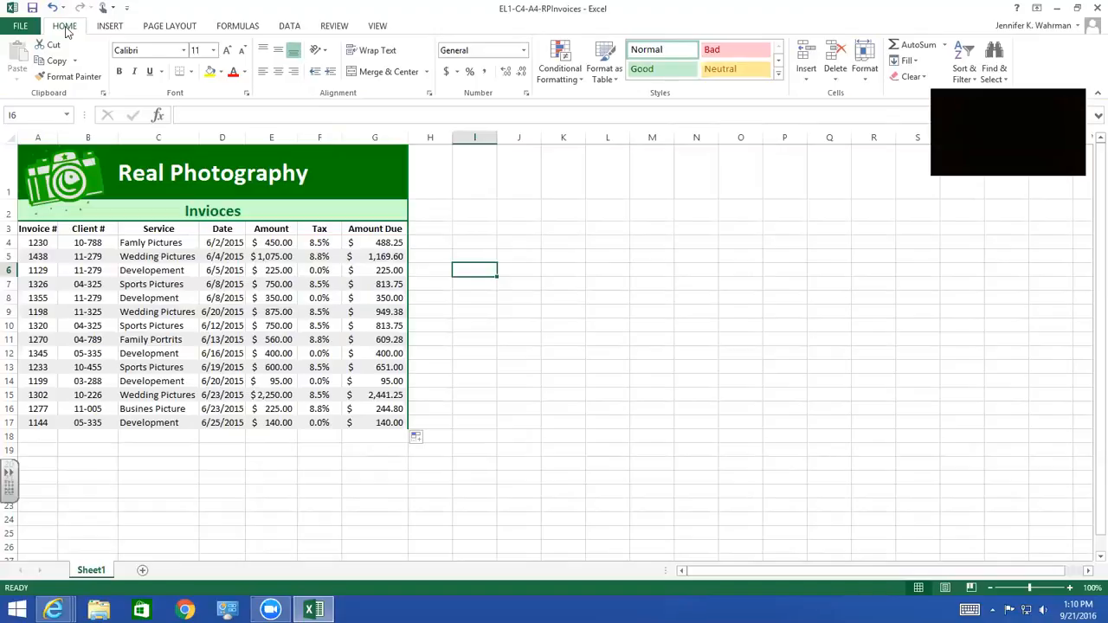
click(1003, 80)
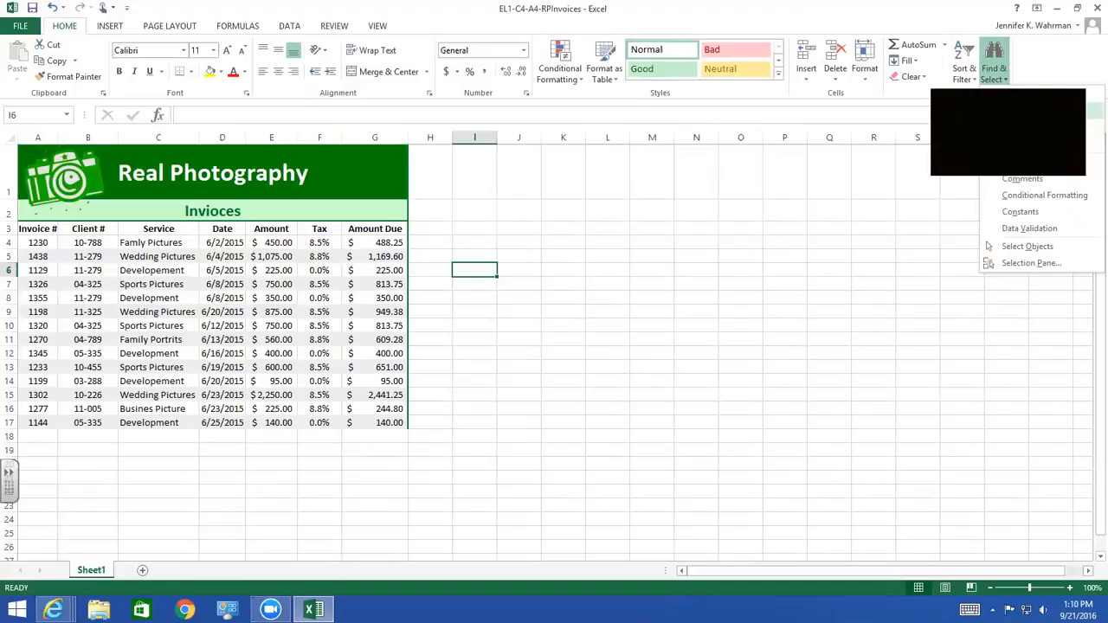
click(1022, 111)
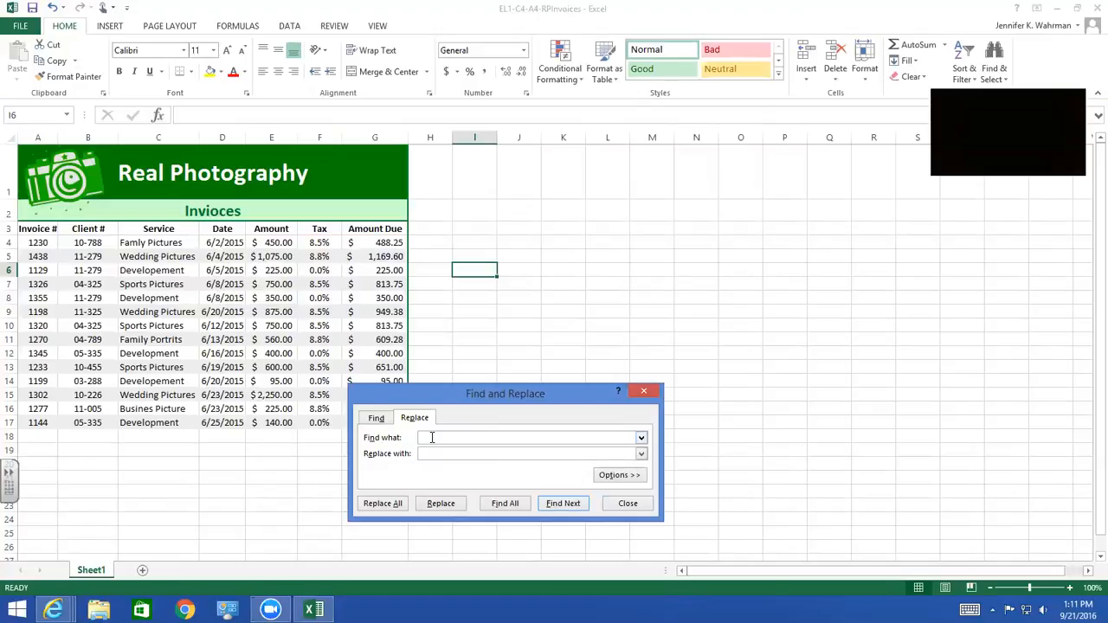
text(Picture)
text(Portrait)
click(618, 477)
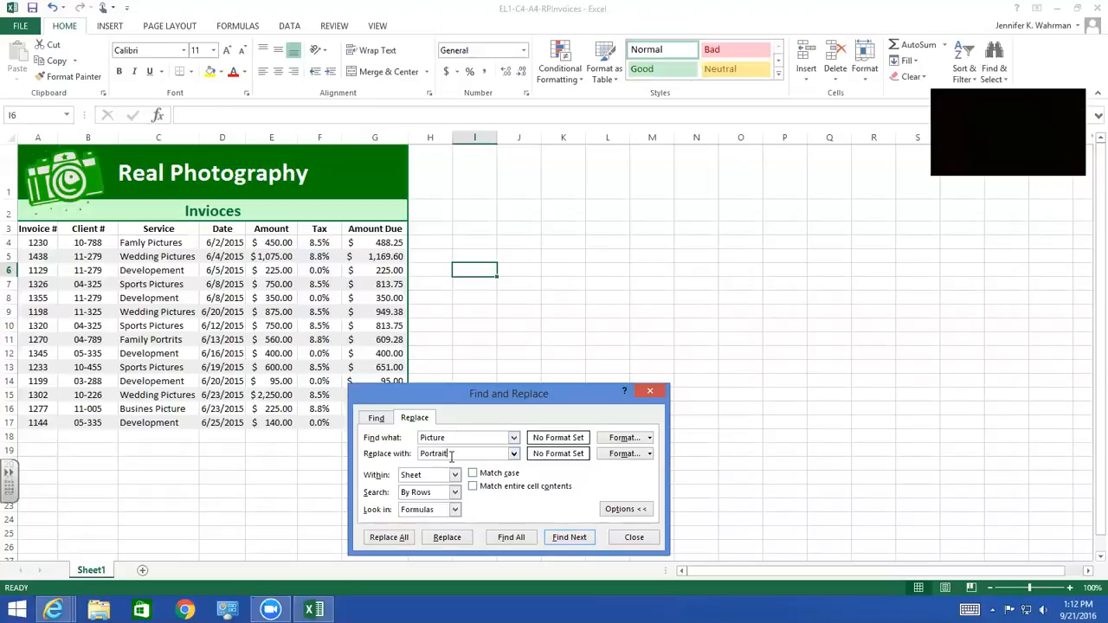
click(381, 538)
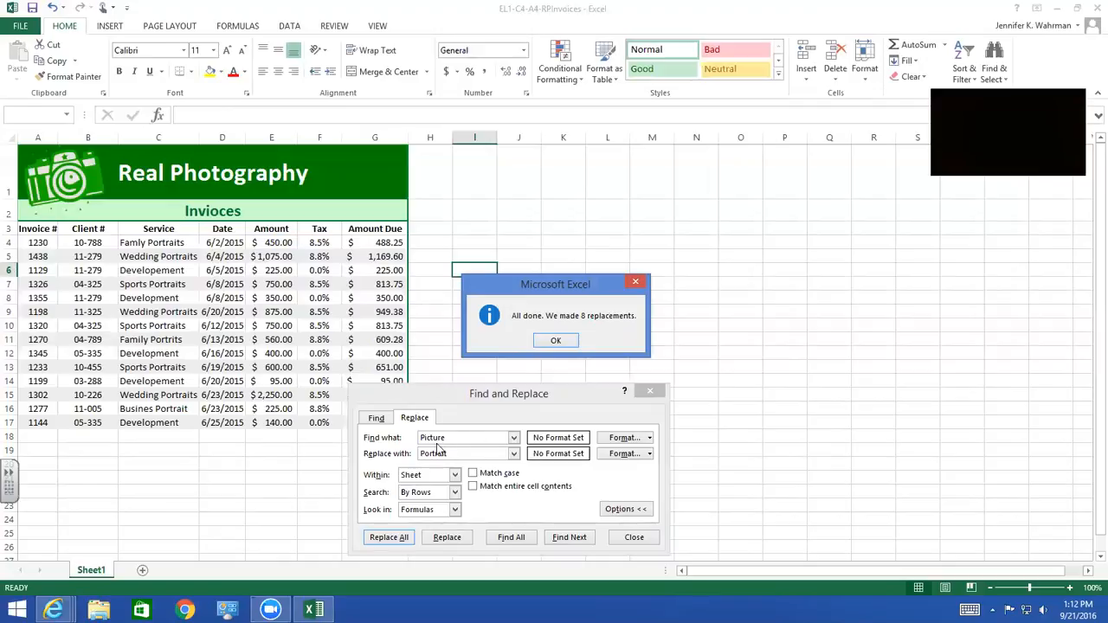
click(556, 343)
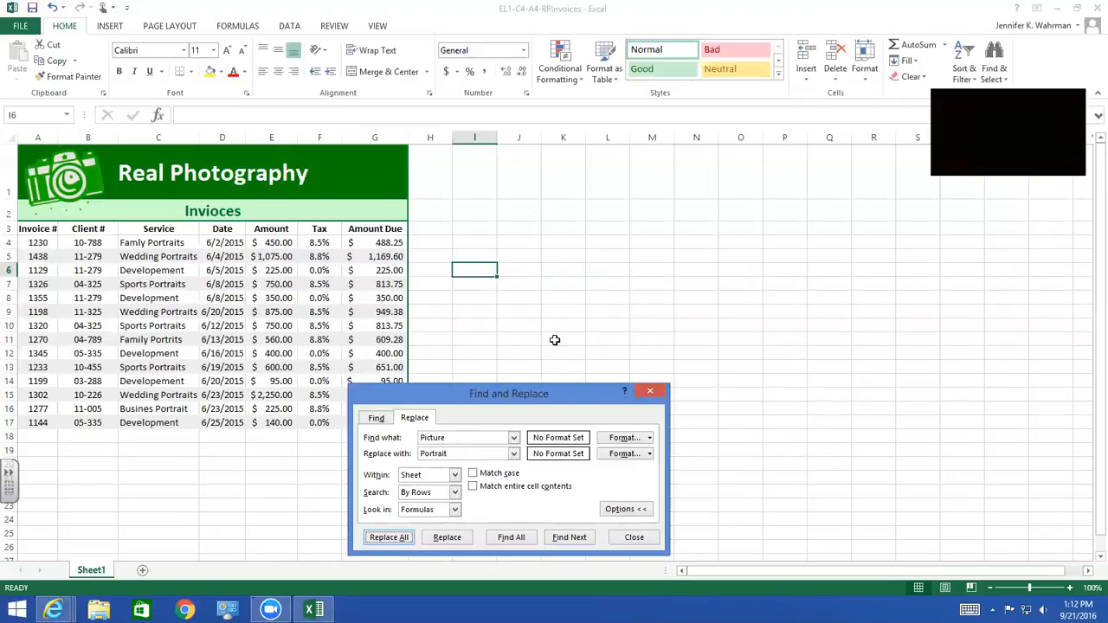
click(633, 539)
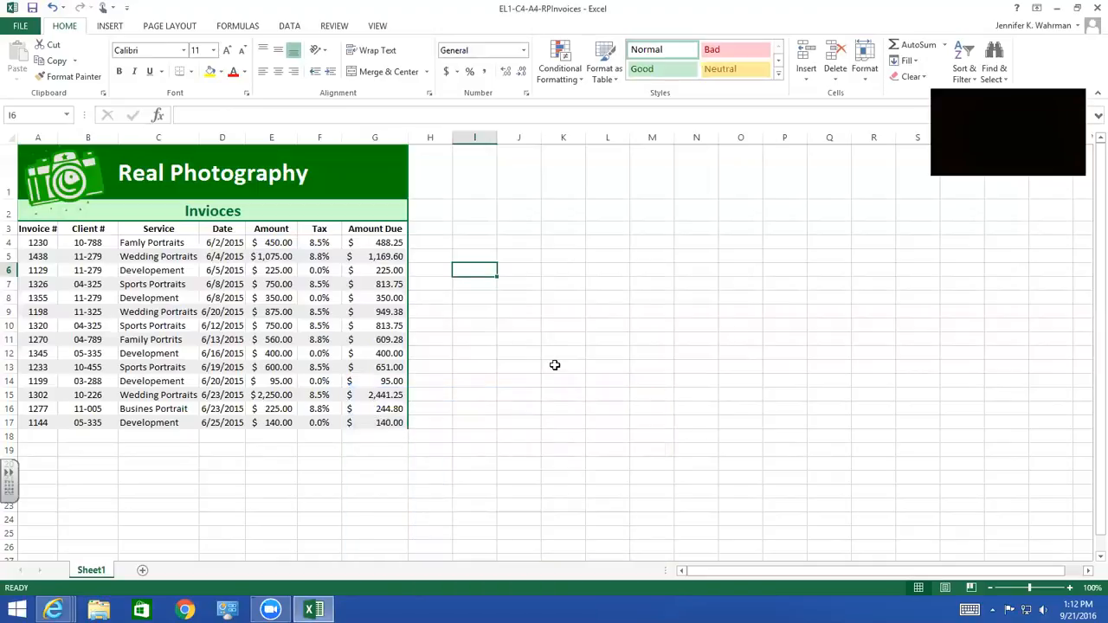
Sort the invoice table A3:G17 by Invoice #, on values, from smallest to largest, treating the first row as headers
click(139, 245)
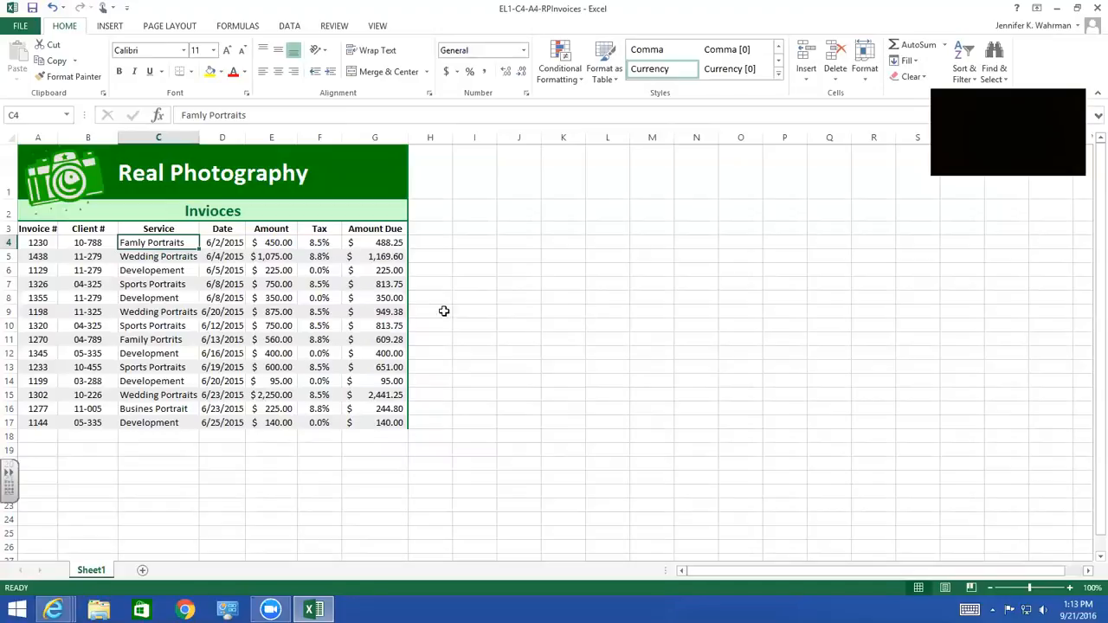
click(30, 229)
drag(33, 229, 366, 422)
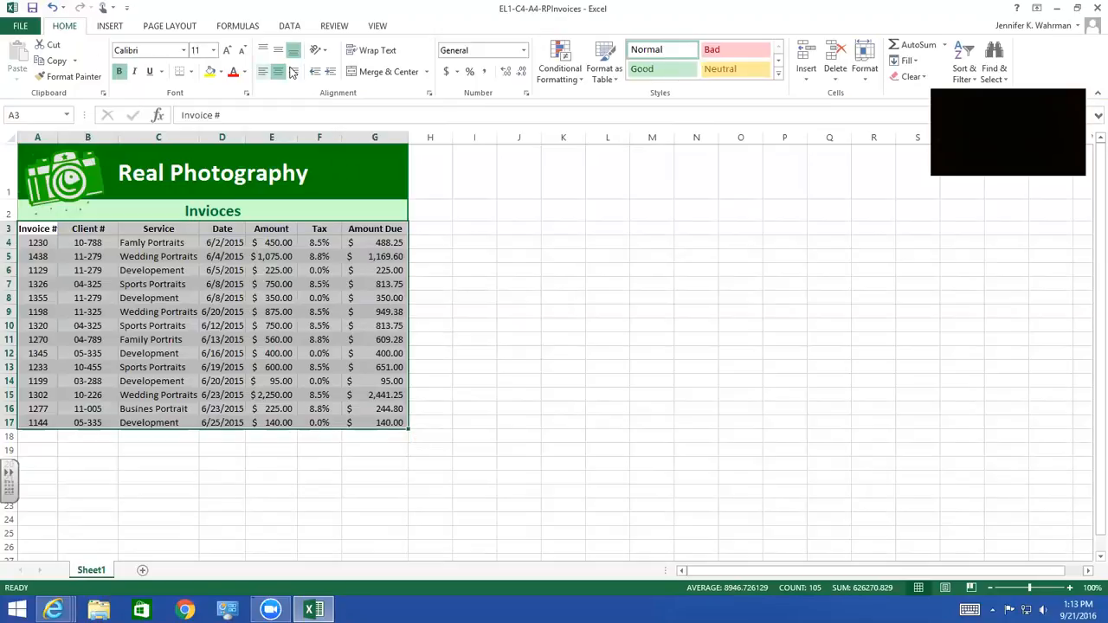
click(974, 80)
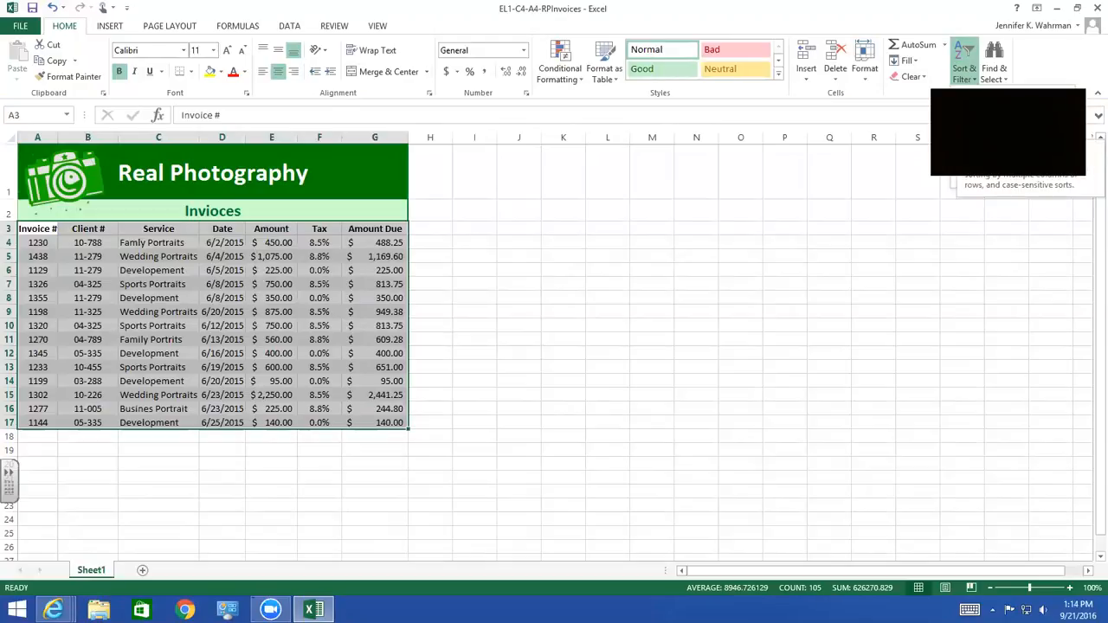
click(987, 160)
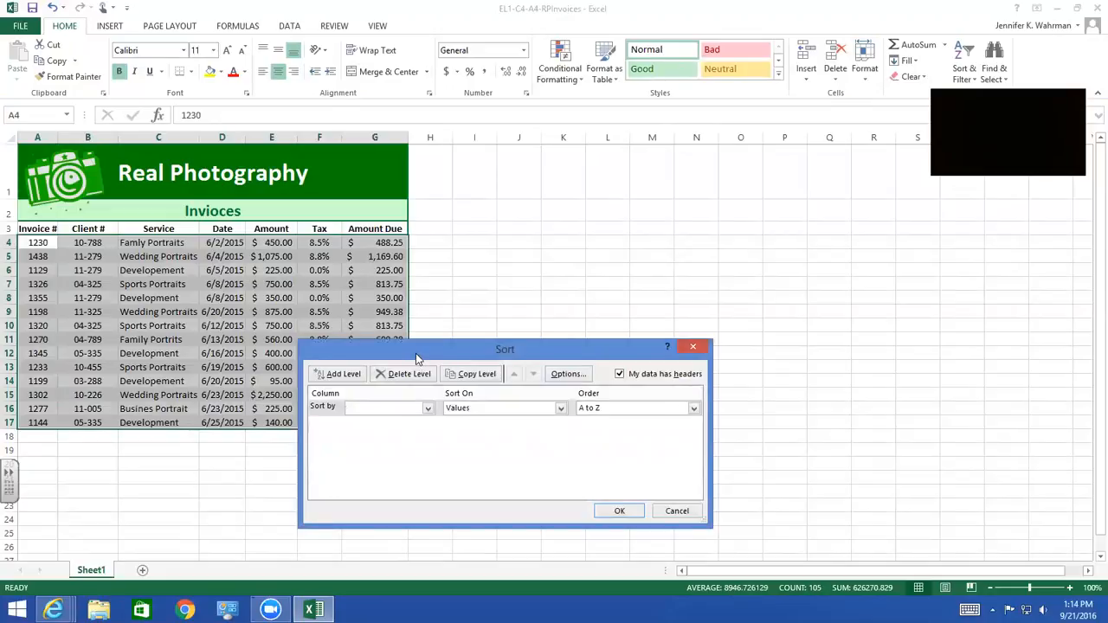
drag(414, 354, 535, 219)
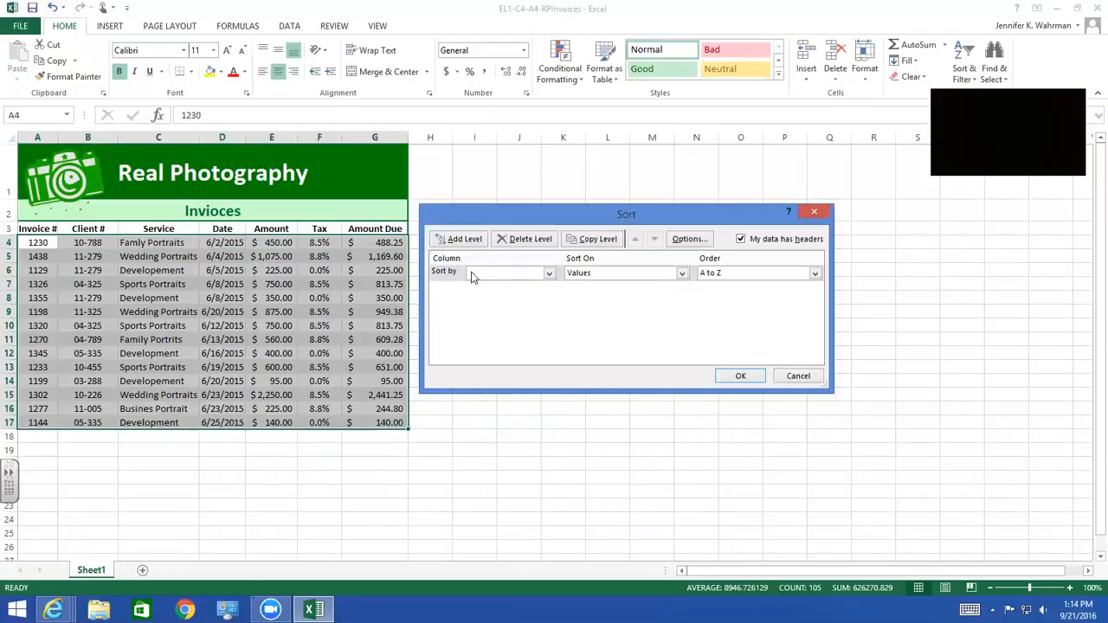
click(549, 275)
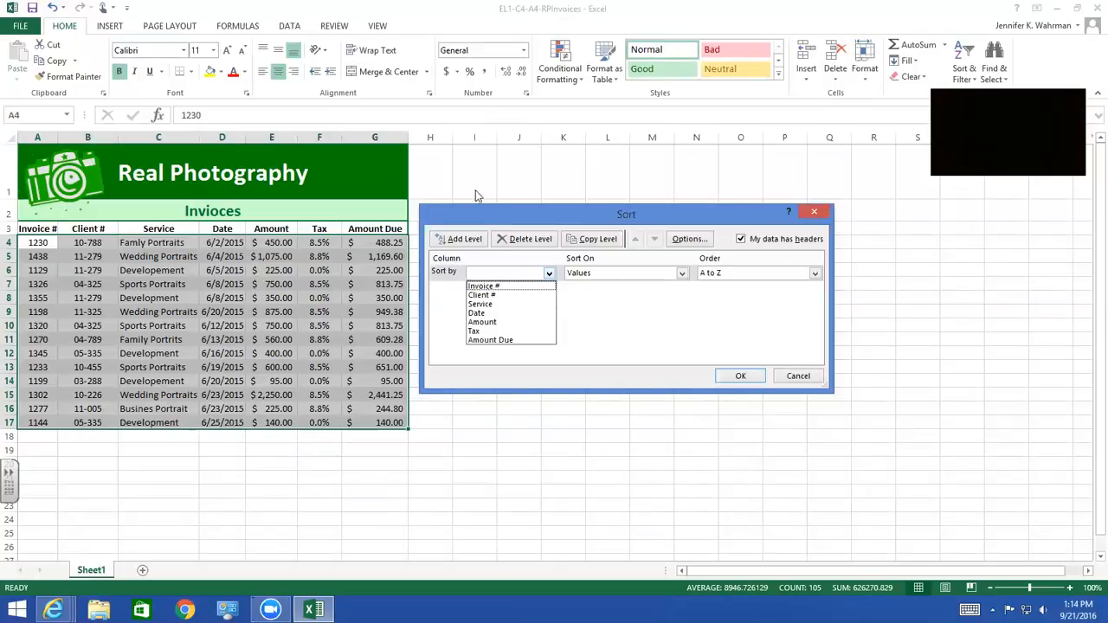
click(486, 286)
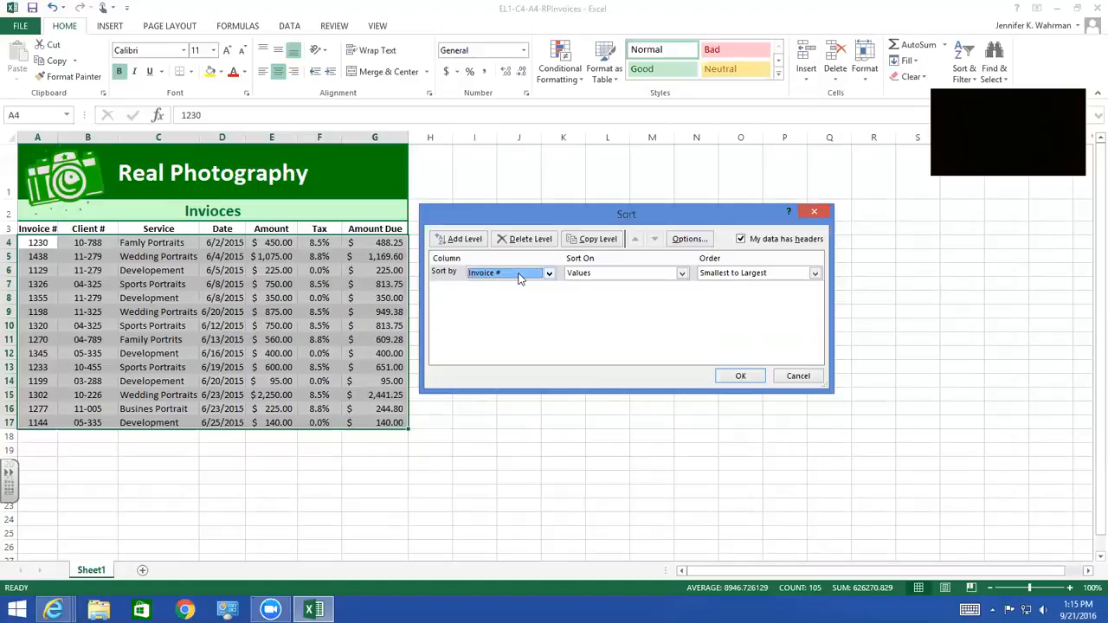
click(741, 376)
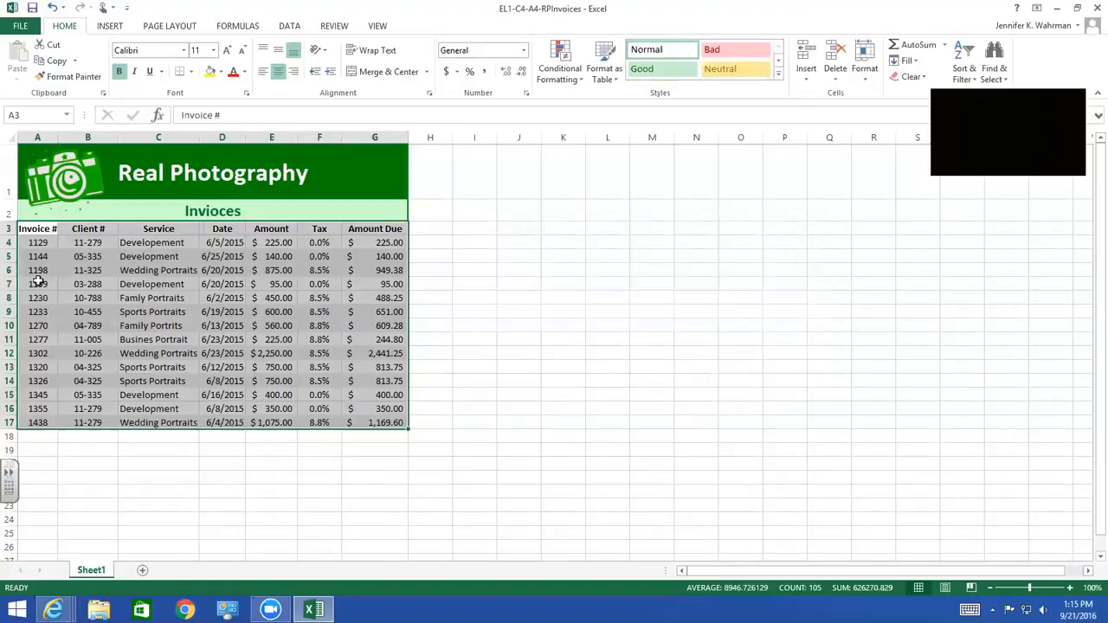
Try an ascending quick sort with only cell A4 of the Invoice # column selected
click(35, 244)
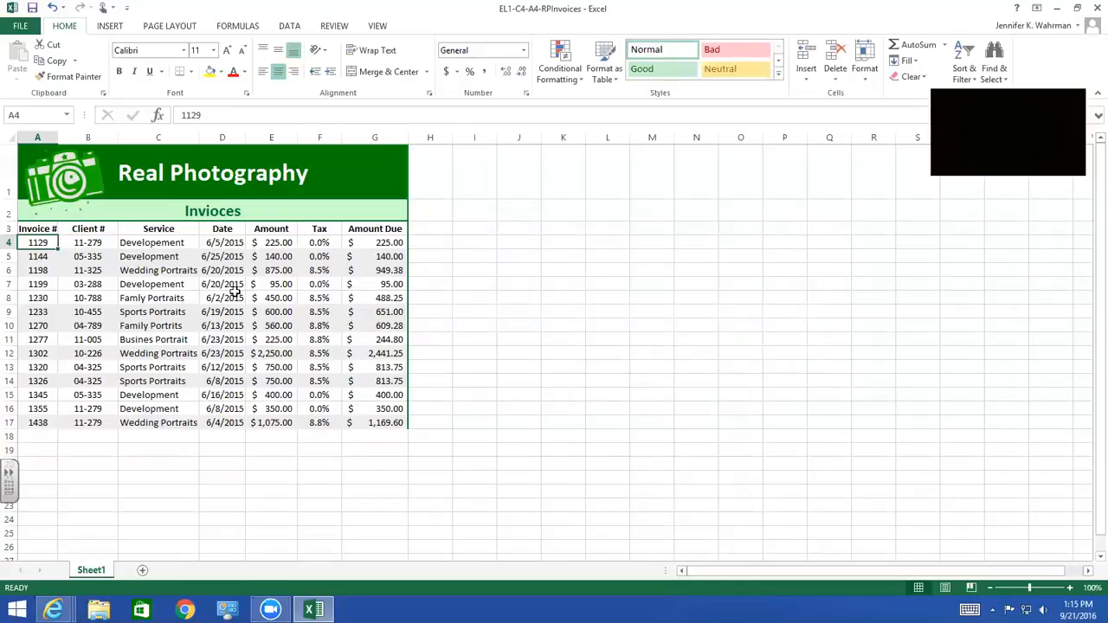
click(472, 331)
click(47, 243)
click(968, 71)
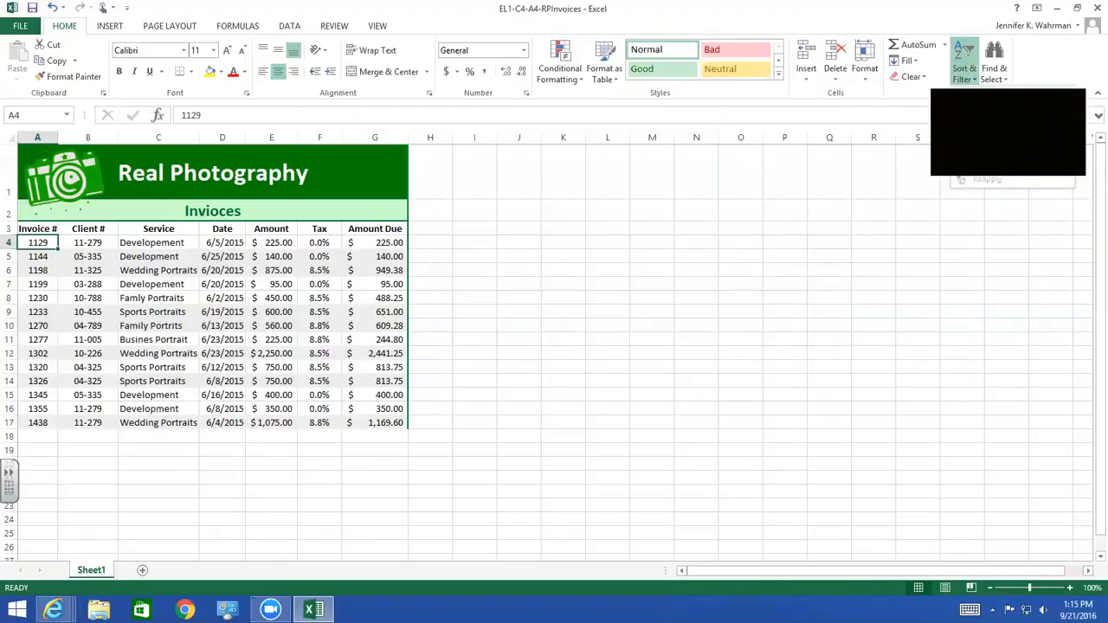
click(1005, 97)
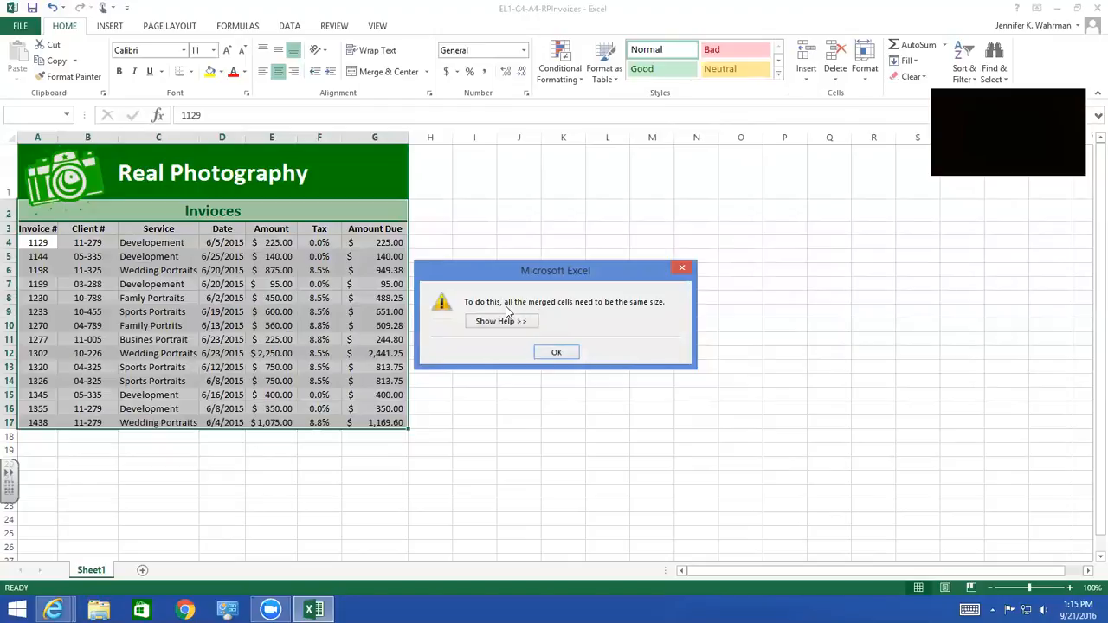
click(558, 353)
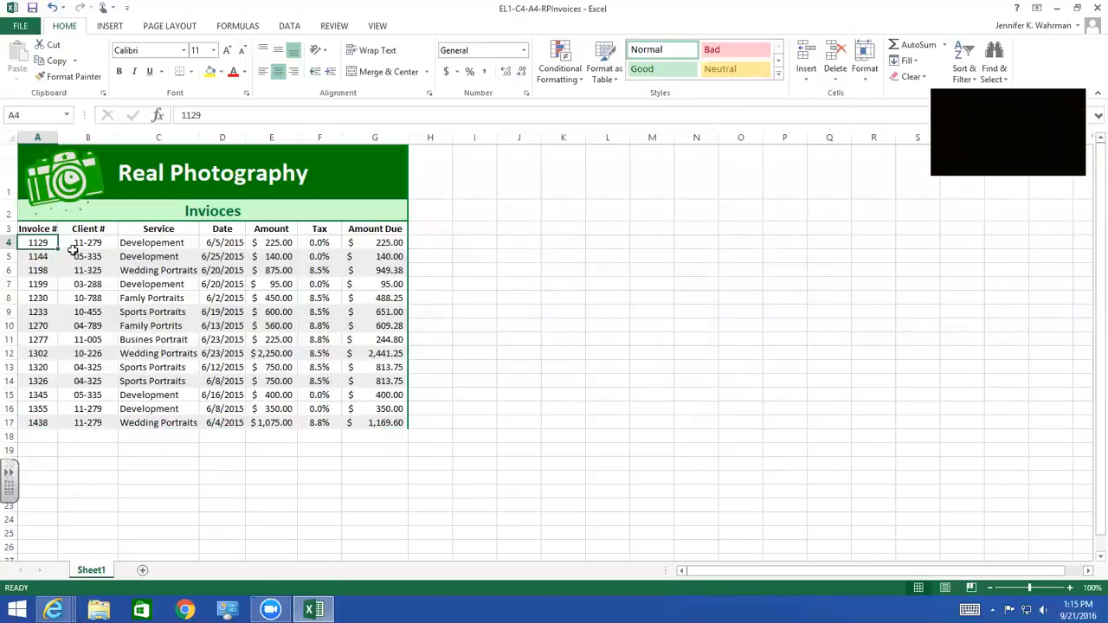
Sort only the Invoice # range A3:A17 in ascending order, continuing with the current selection
drag(40, 229, 42, 422)
click(965, 69)
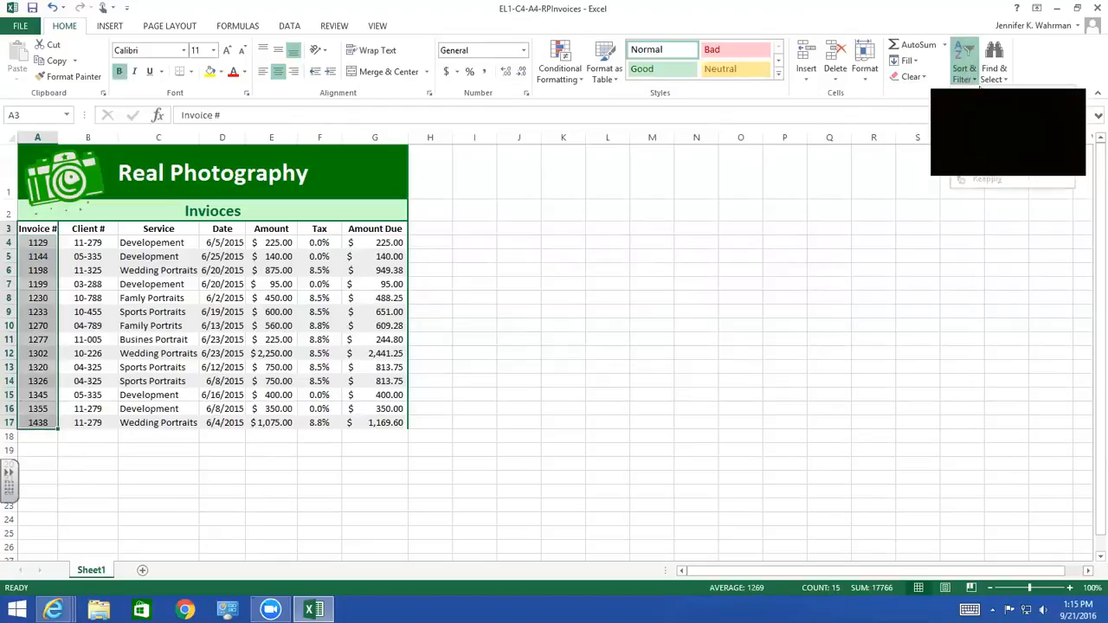
click(970, 104)
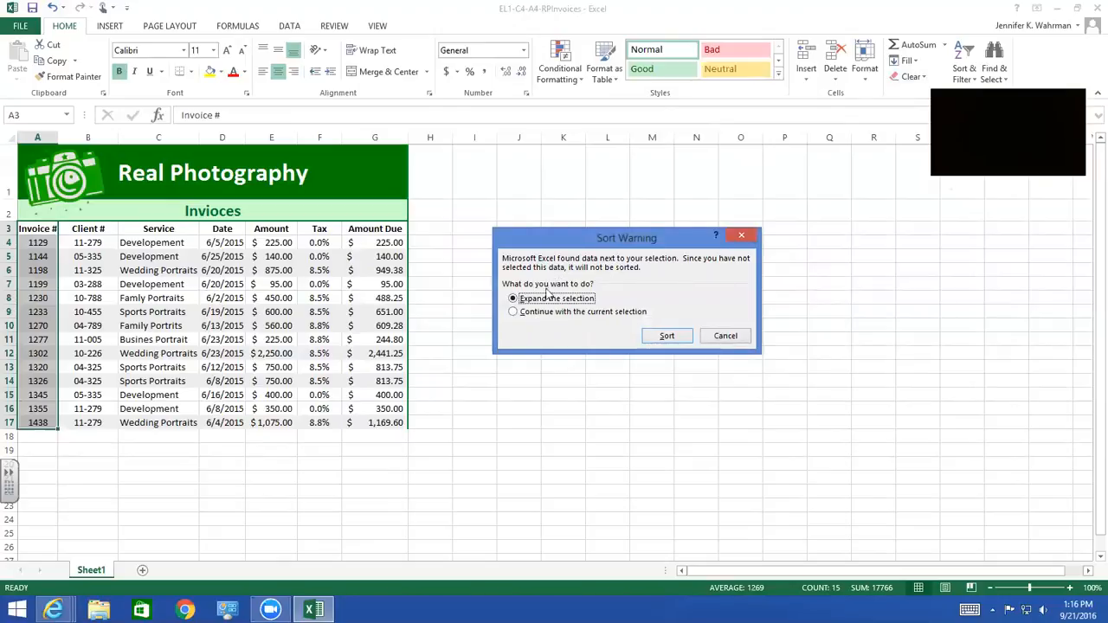
click(515, 313)
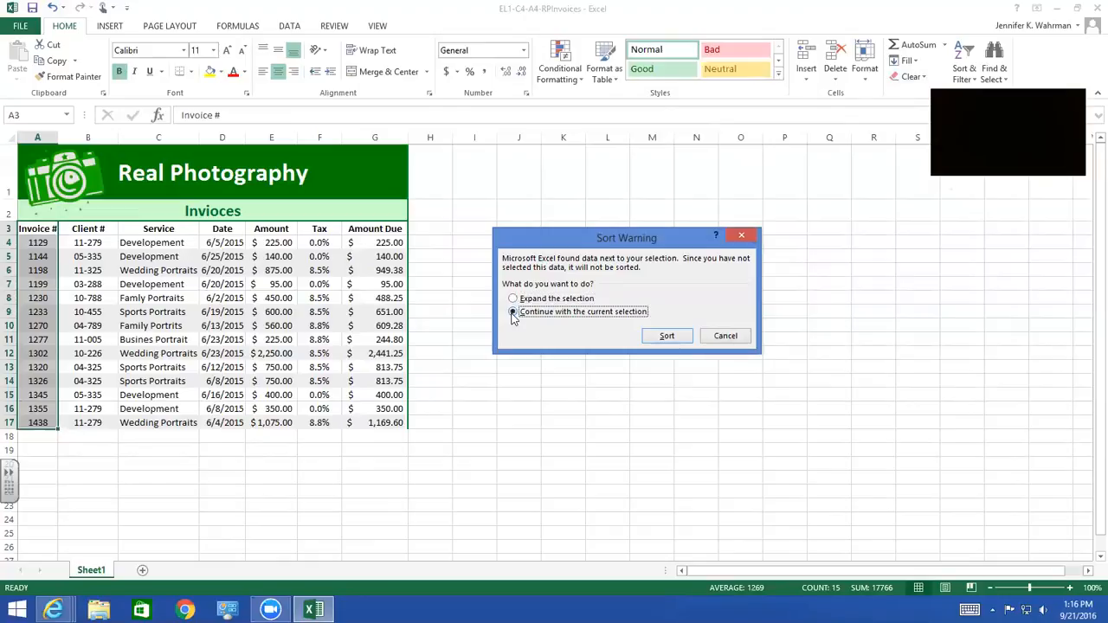
click(672, 337)
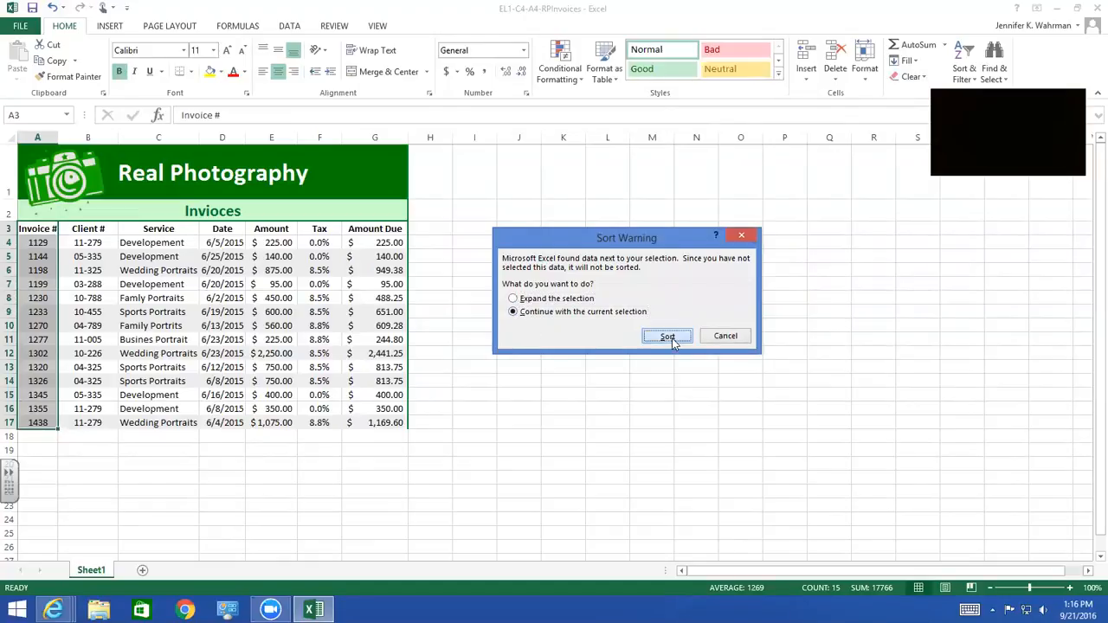
Sort only the Invoice # column in descending order without expanding the selection, and undo that sort
click(965, 68)
click(979, 121)
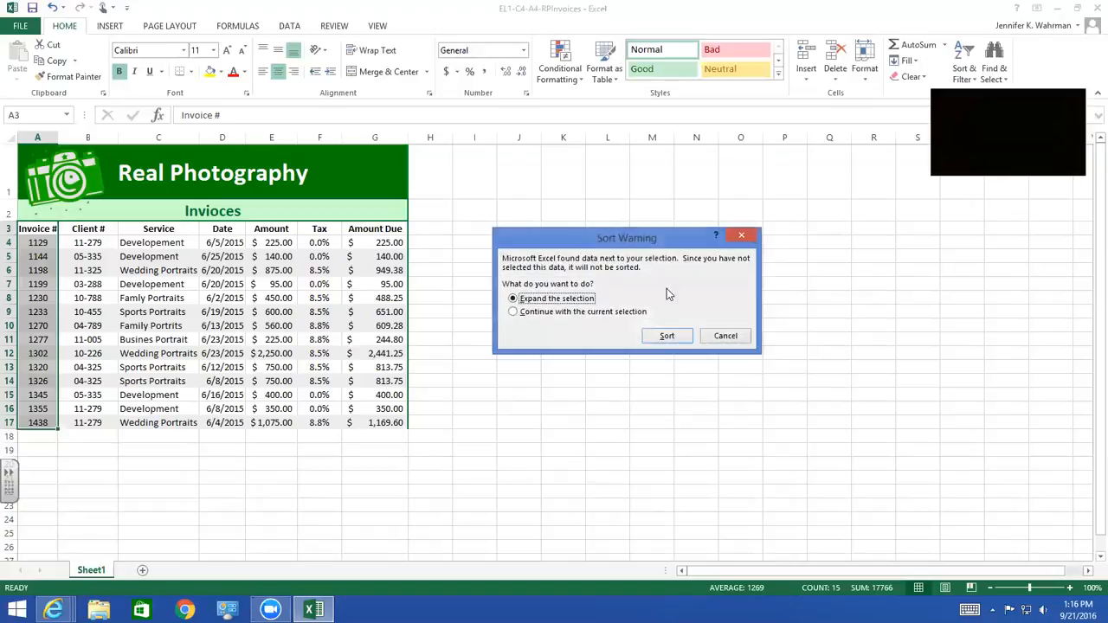
click(615, 311)
click(666, 335)
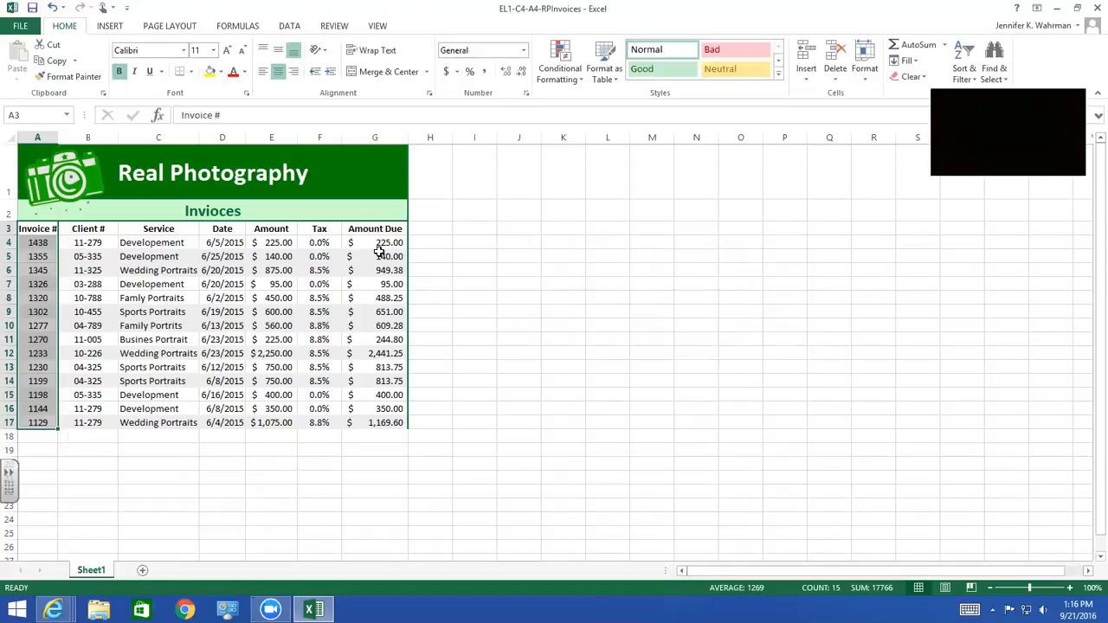
click(87, 242)
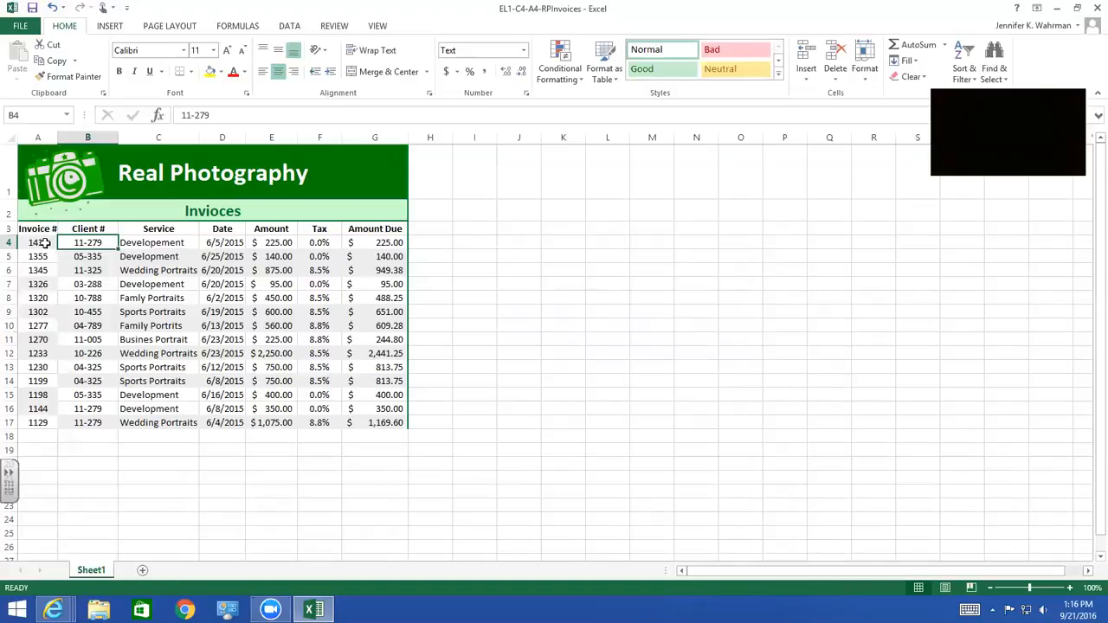
click(54, 12)
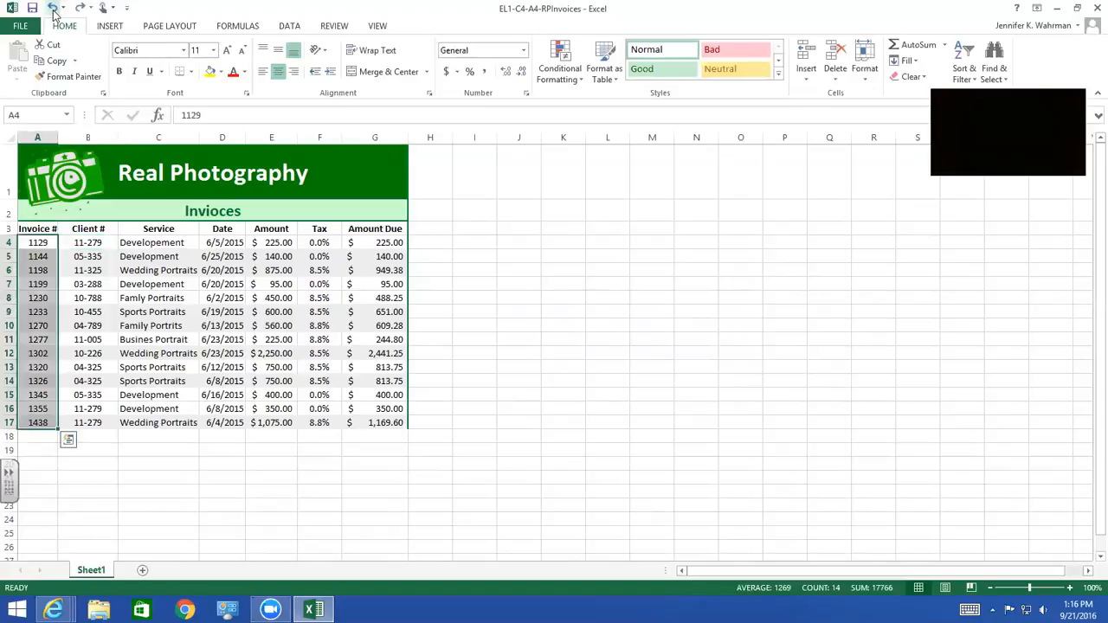
Sort the whole invoice table A3:G17 by Client #, on values, from A to Z, with the first row as headers
click(506, 382)
drag(32, 230, 374, 421)
click(538, 374)
drag(40, 228, 359, 423)
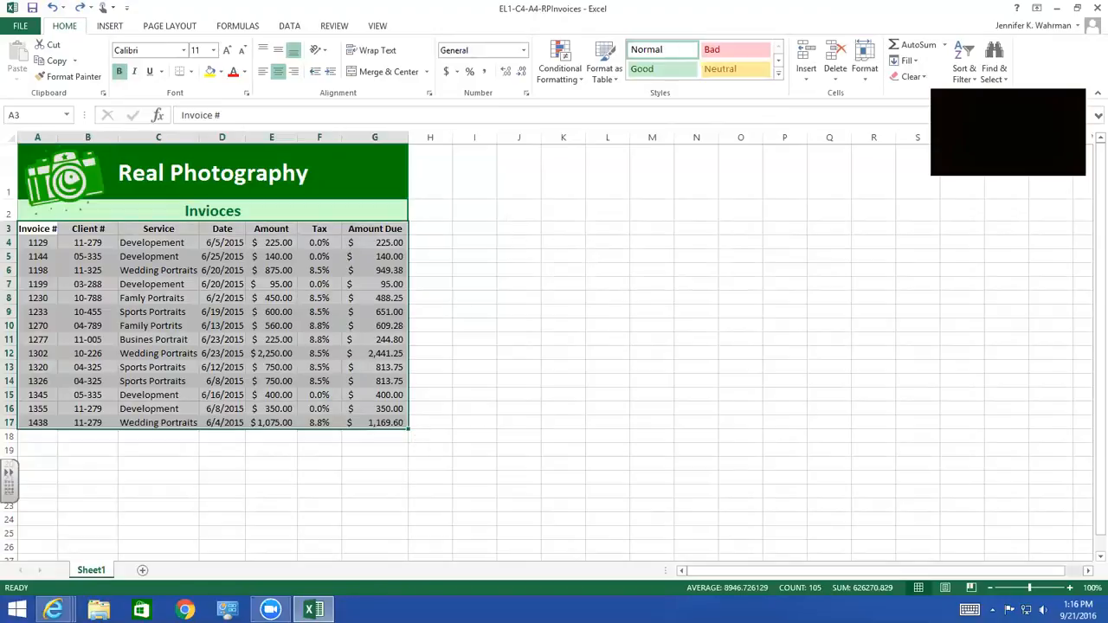
click(967, 76)
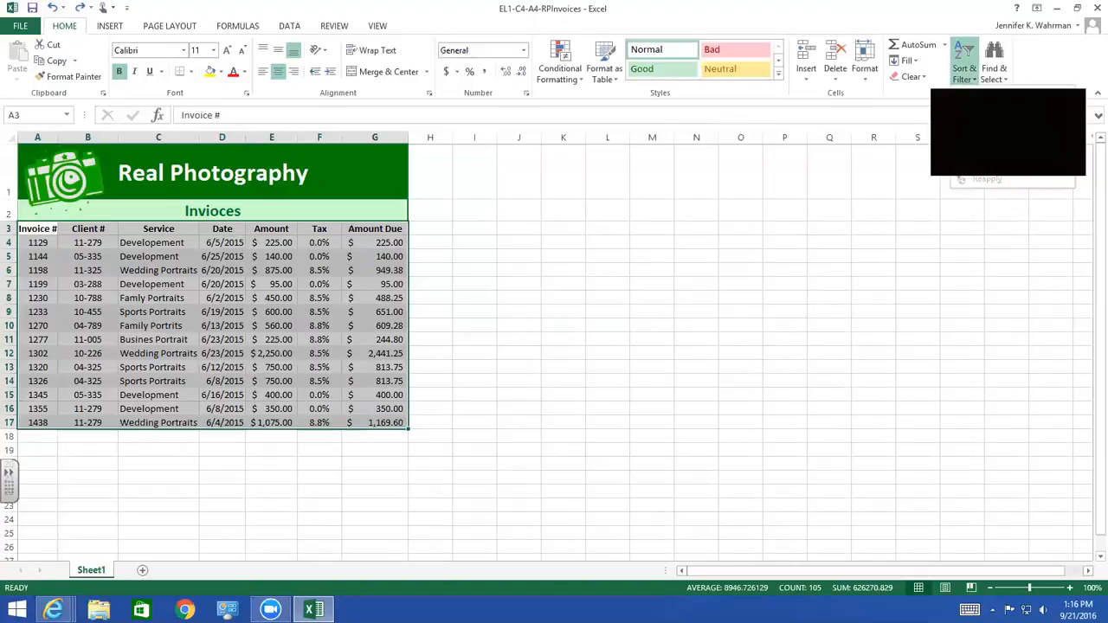
click(987, 130)
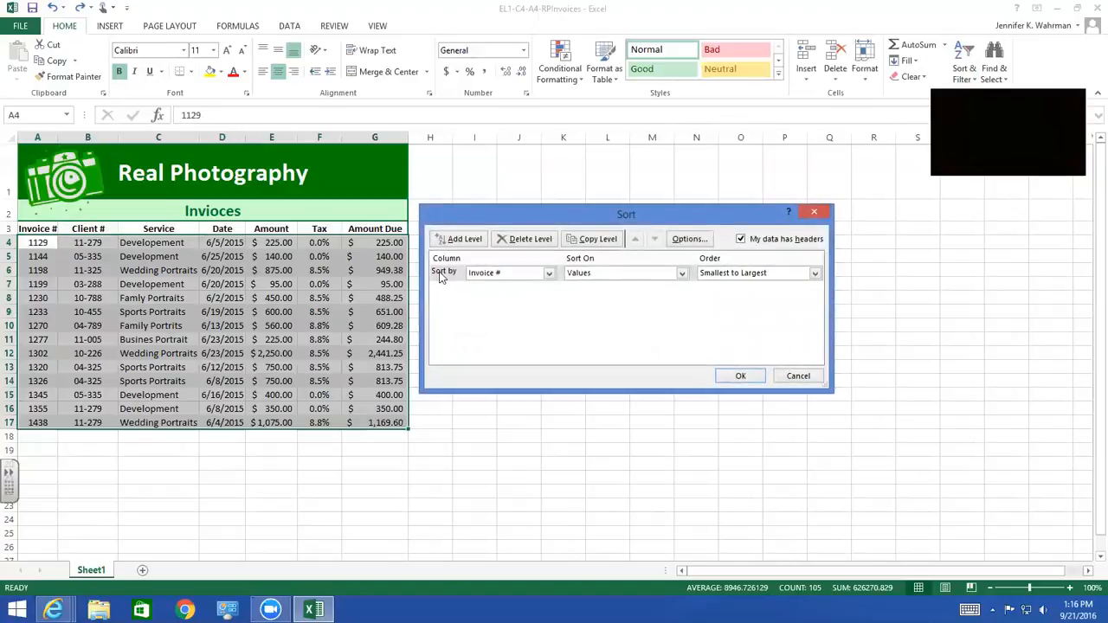
click(548, 275)
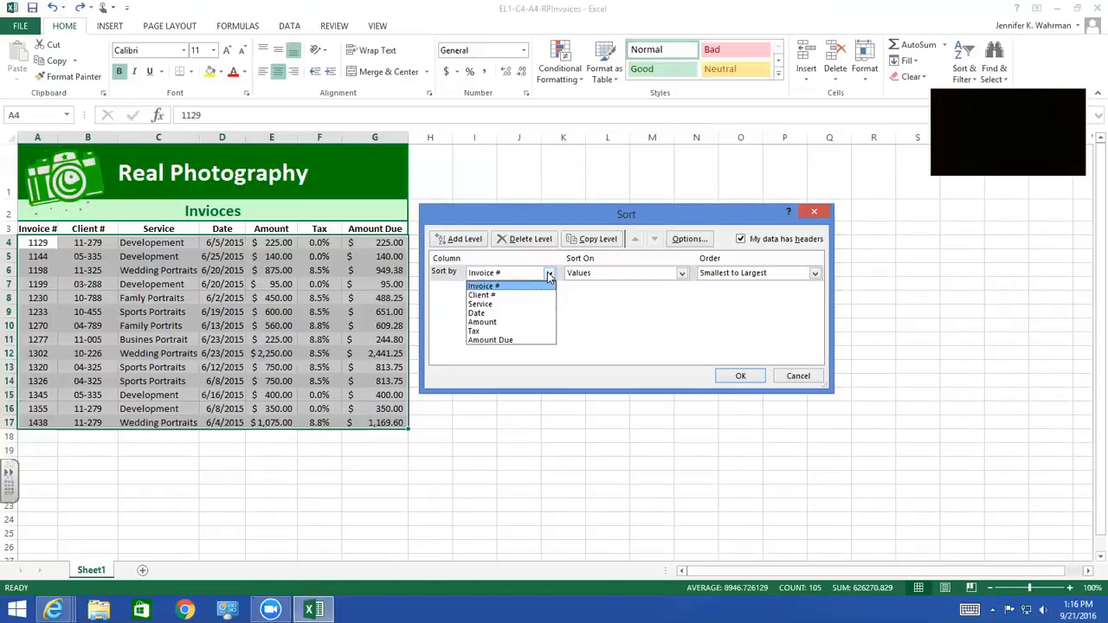
click(481, 295)
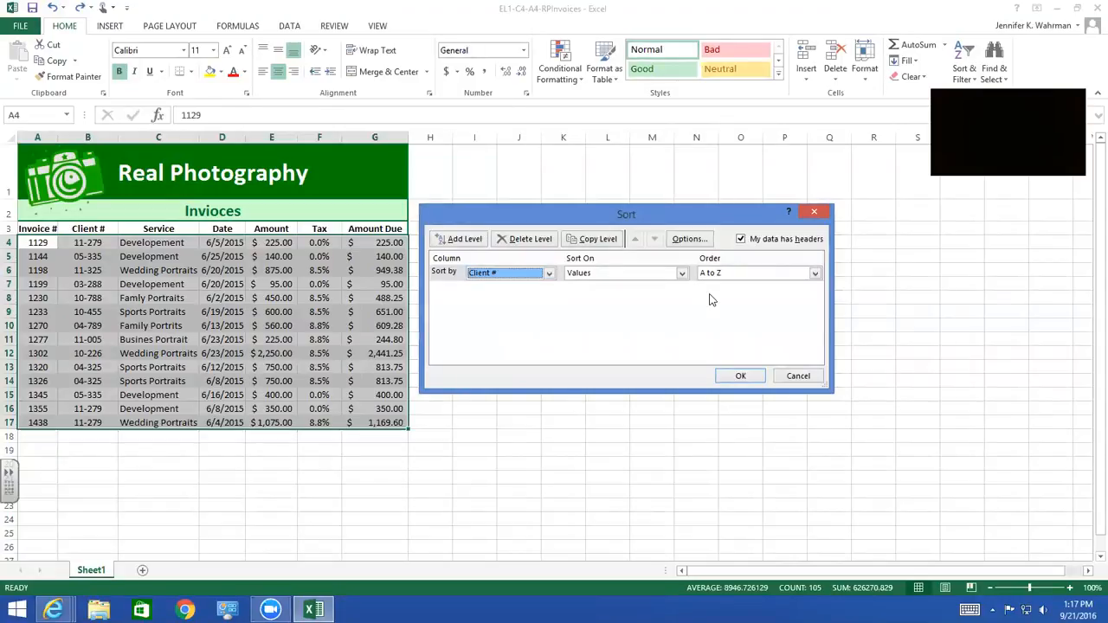
click(730, 379)
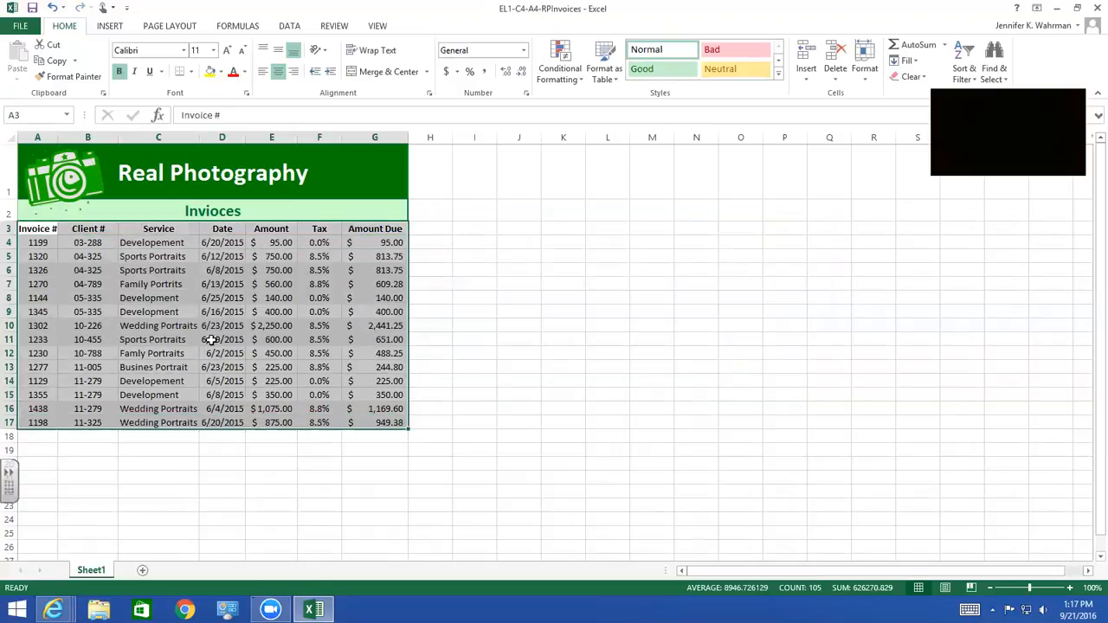
click(87, 240)
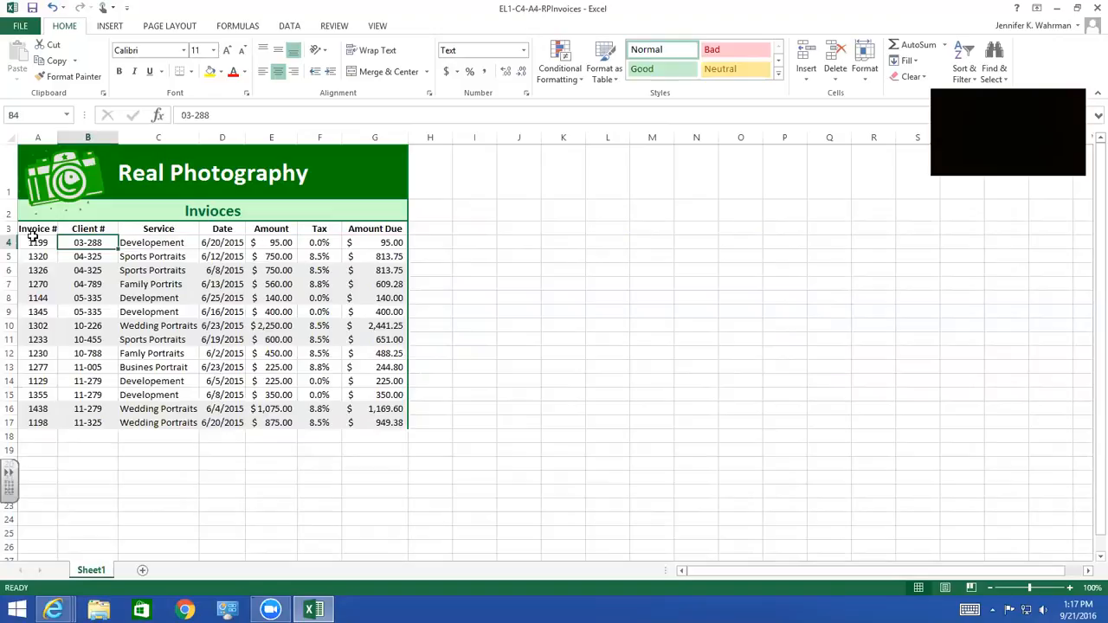
Sort the whole invoice table A3:G17 by Date, on values, from oldest to newest
drag(31, 228, 389, 422)
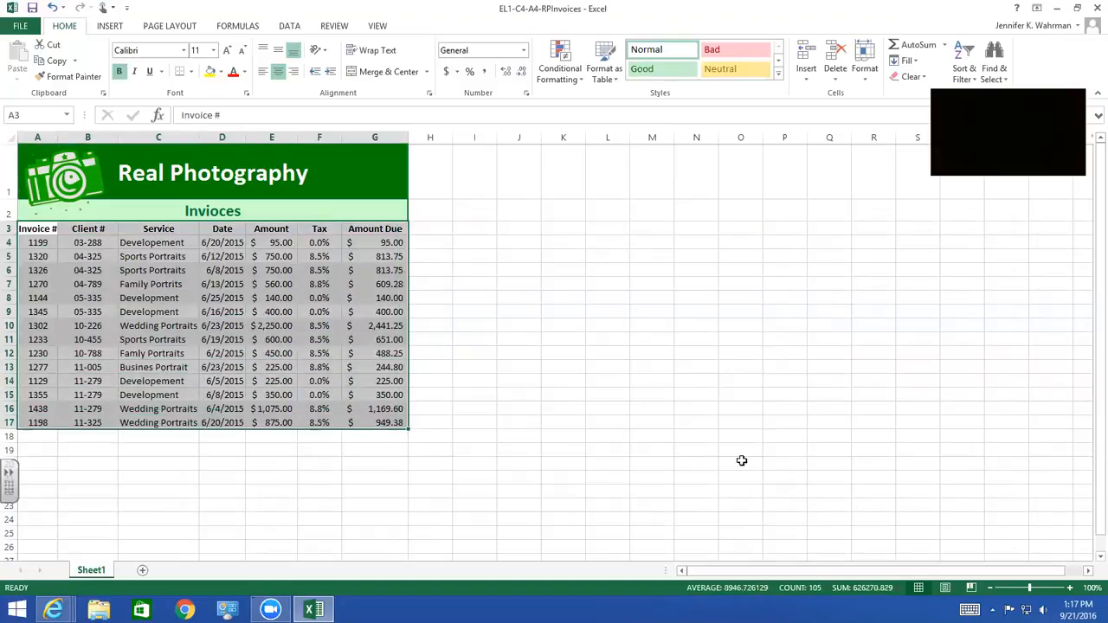
click(970, 70)
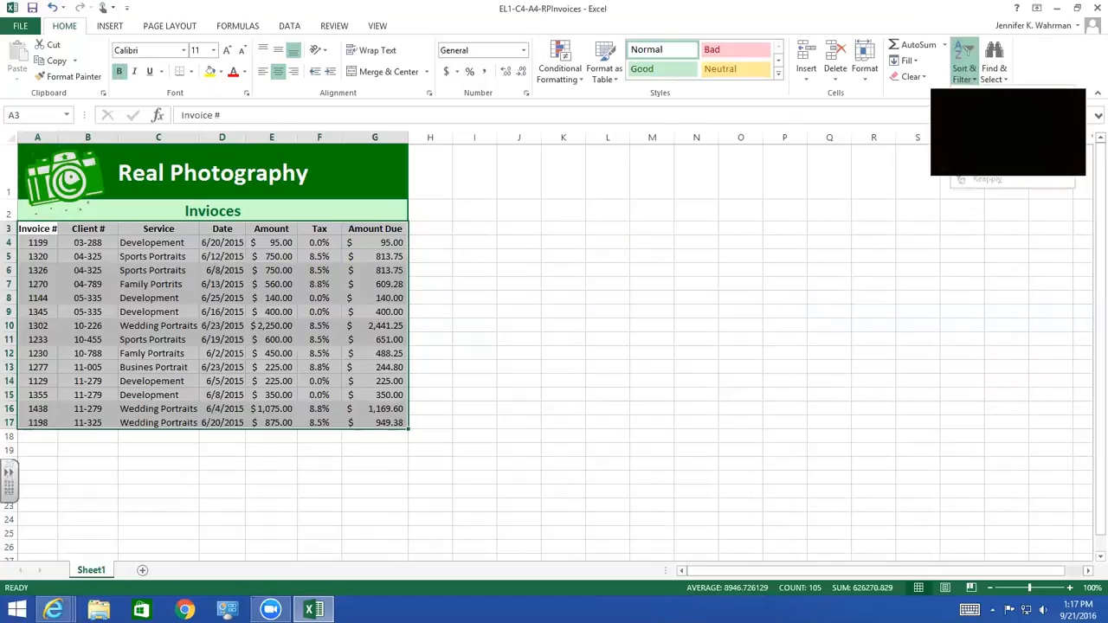
click(996, 128)
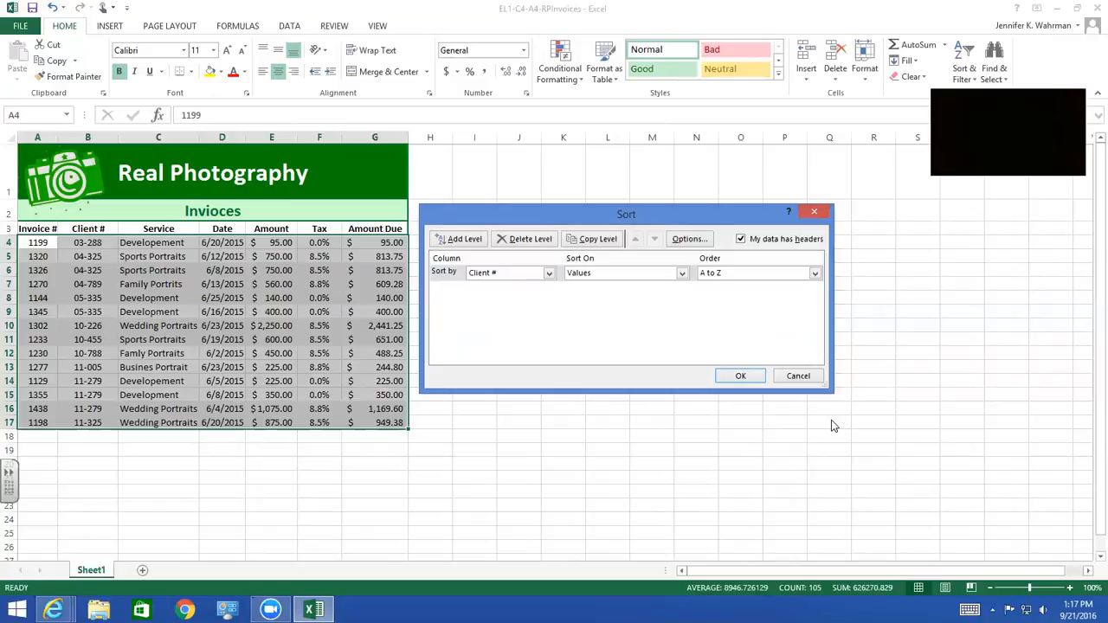
click(549, 274)
click(505, 311)
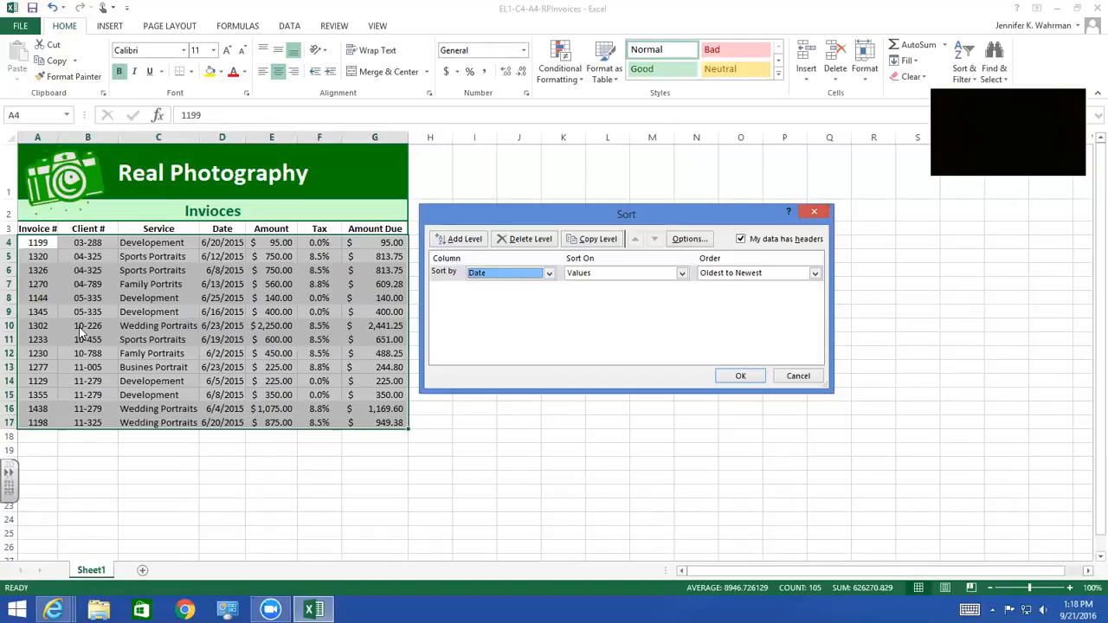
click(741, 377)
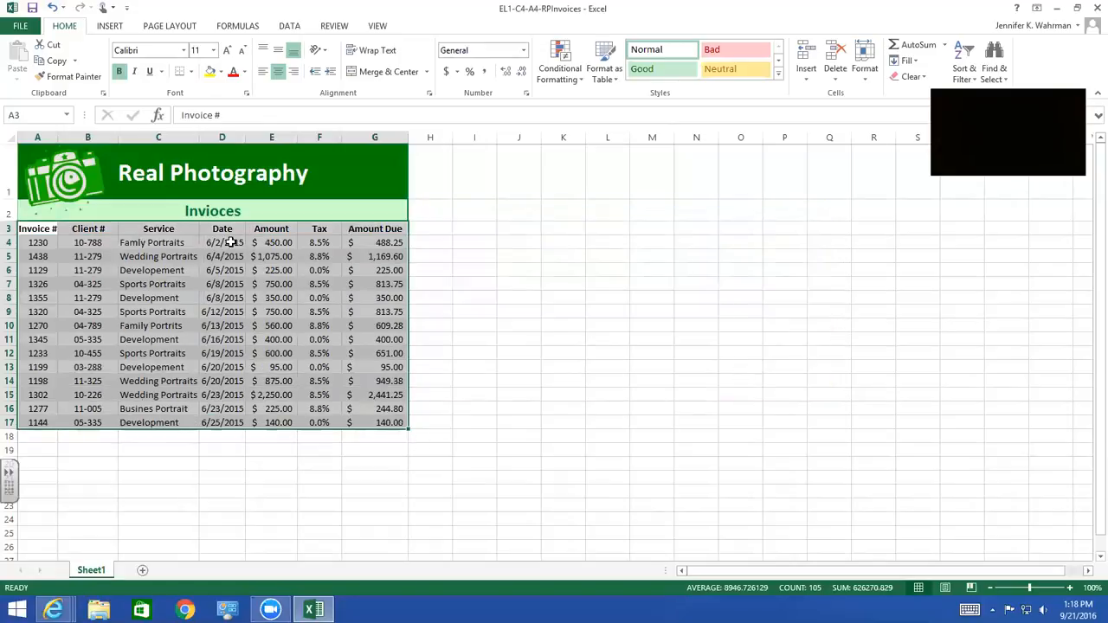
click(230, 242)
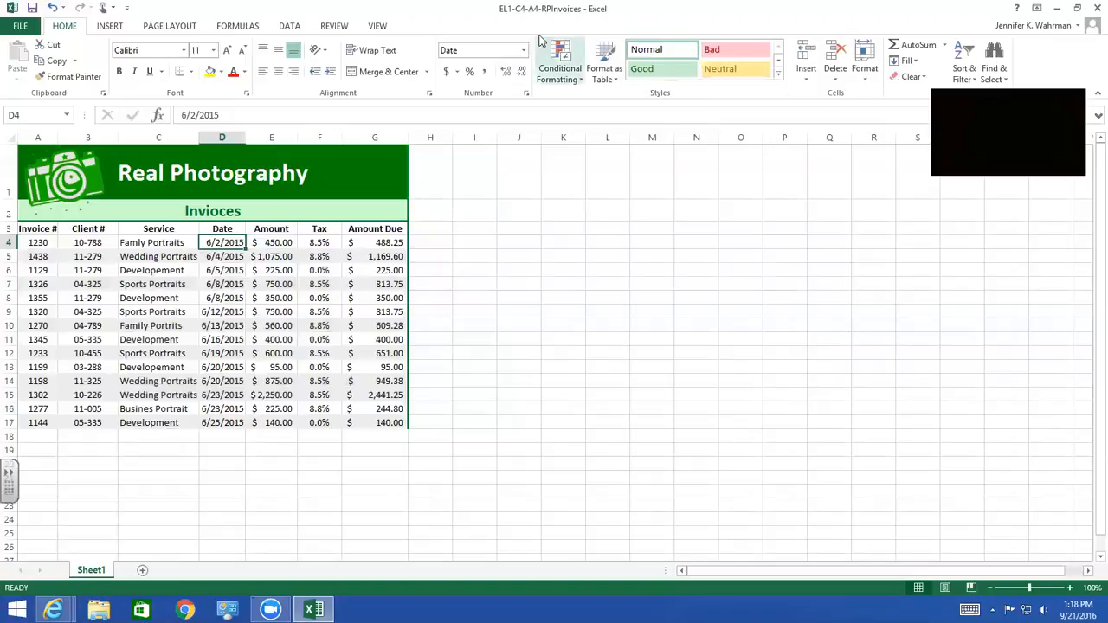
Add a footer to the worksheet with the author's full name in its left section
click(112, 26)
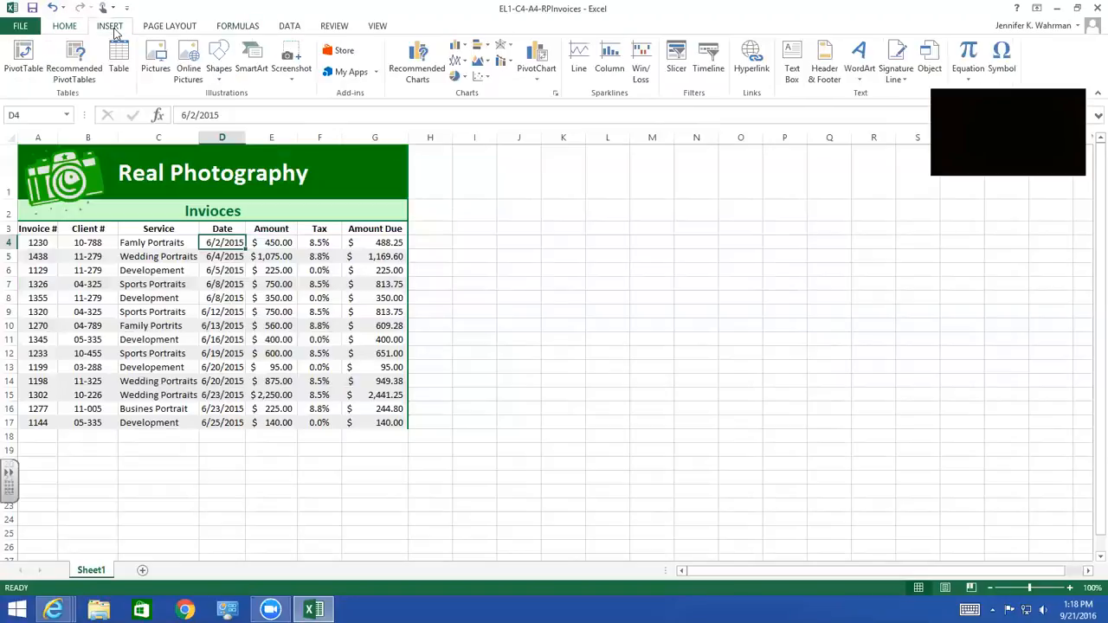
click(825, 61)
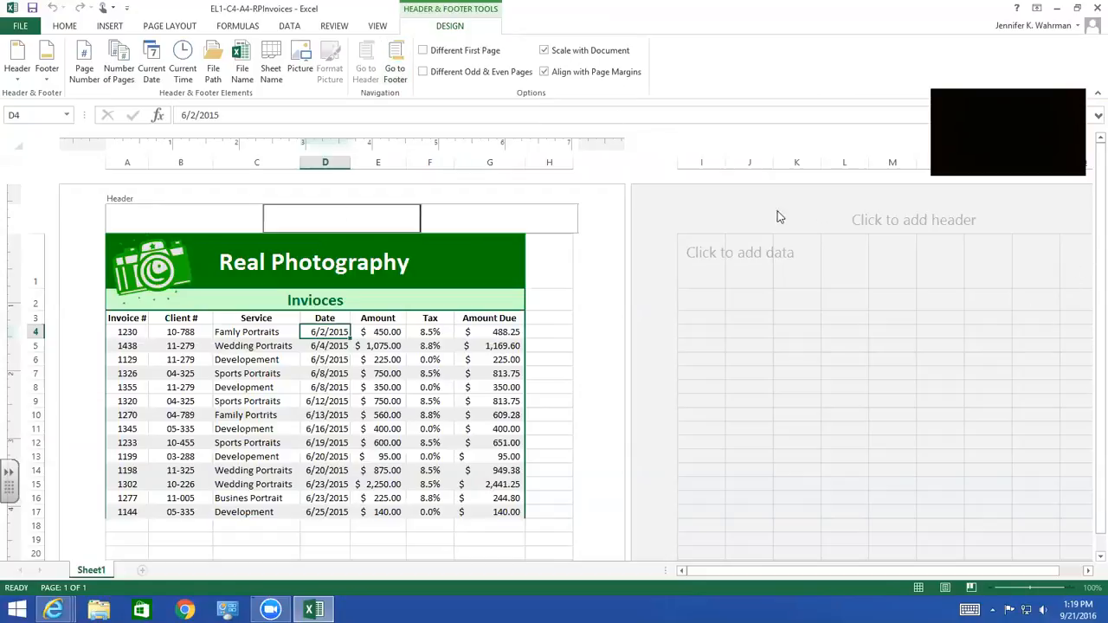
click(396, 69)
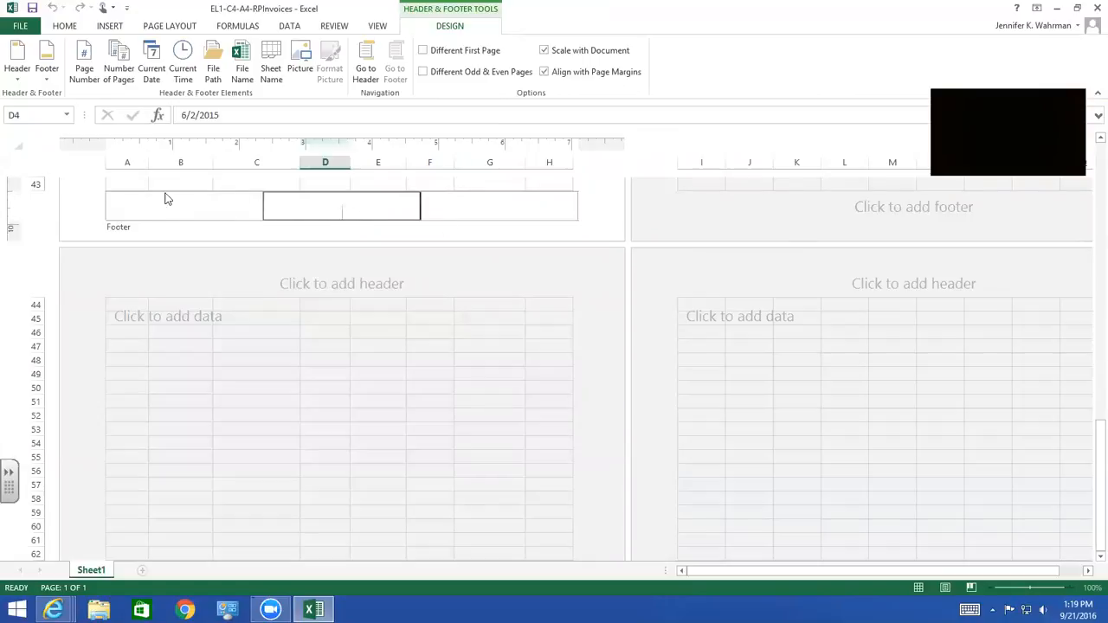
click(126, 209)
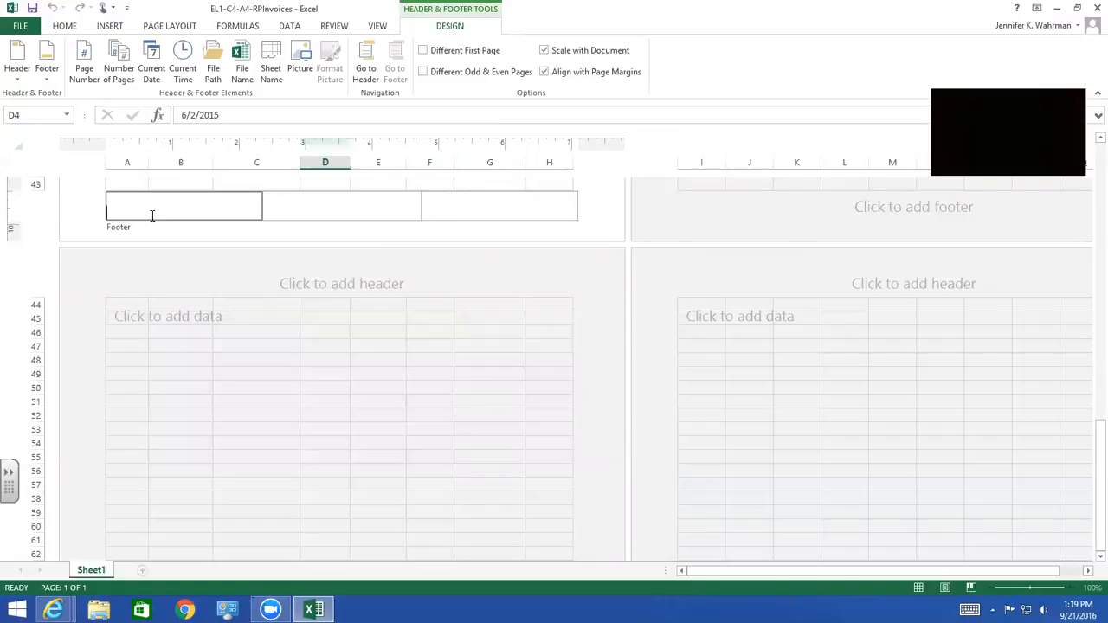
text(Jennifer Wahrman)
Insert the current date in the footer's right section and return to cell A1 in Normal view
key(Tab)
key(Tab)
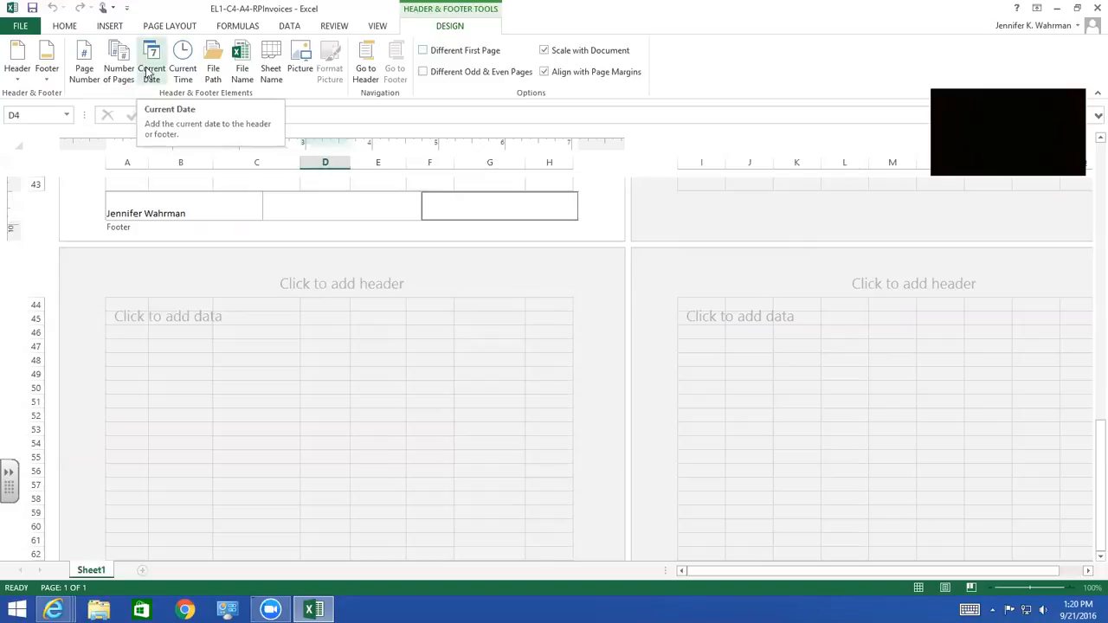
click(151, 61)
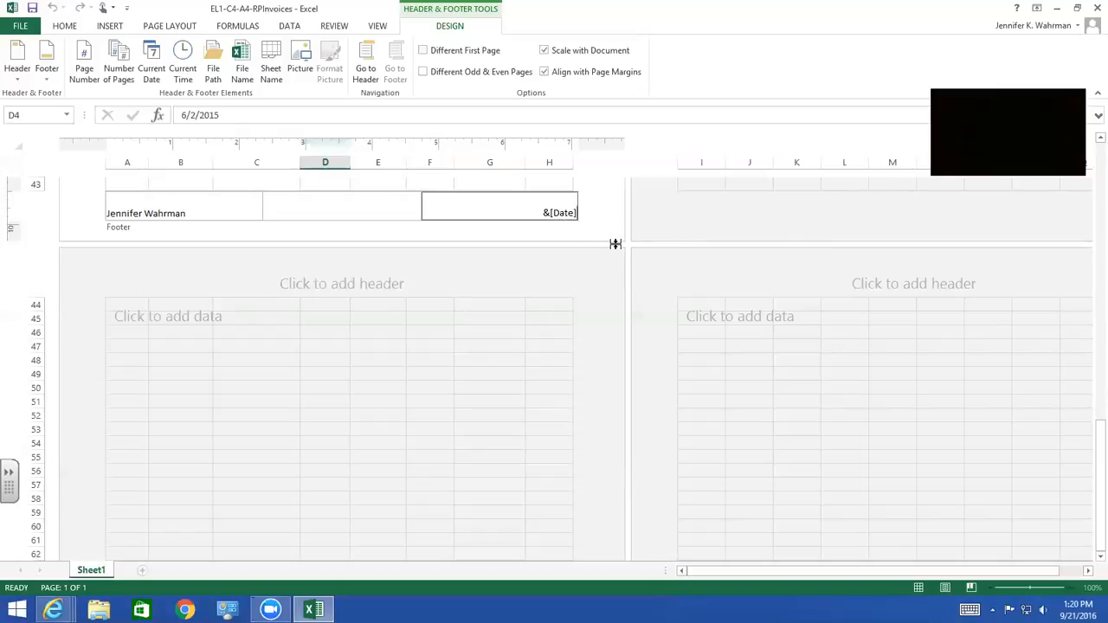
click(474, 182)
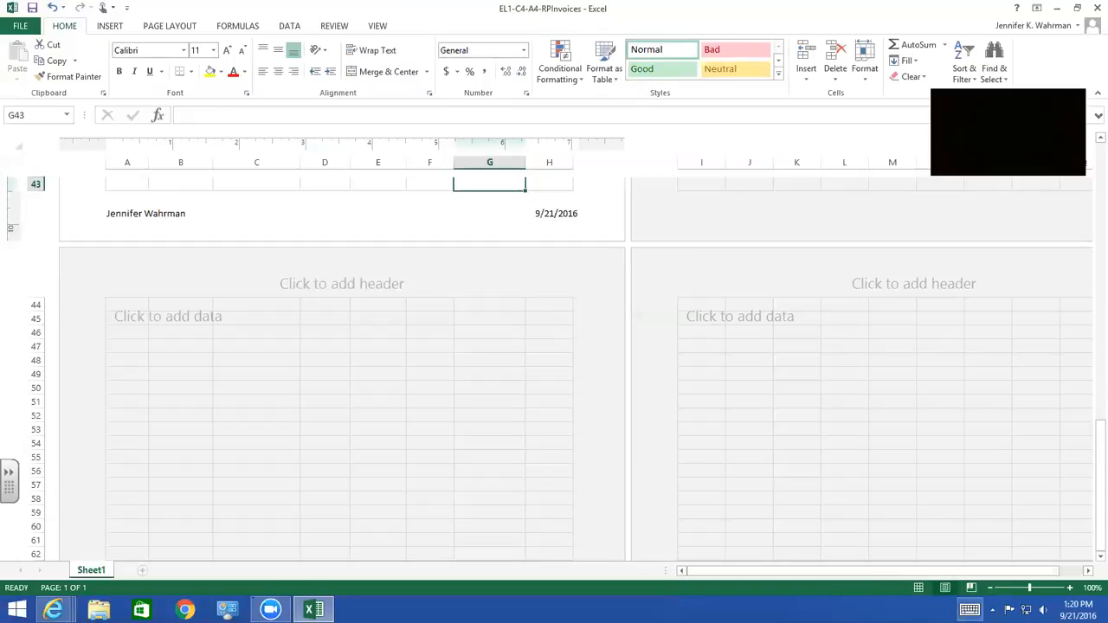
click(919, 589)
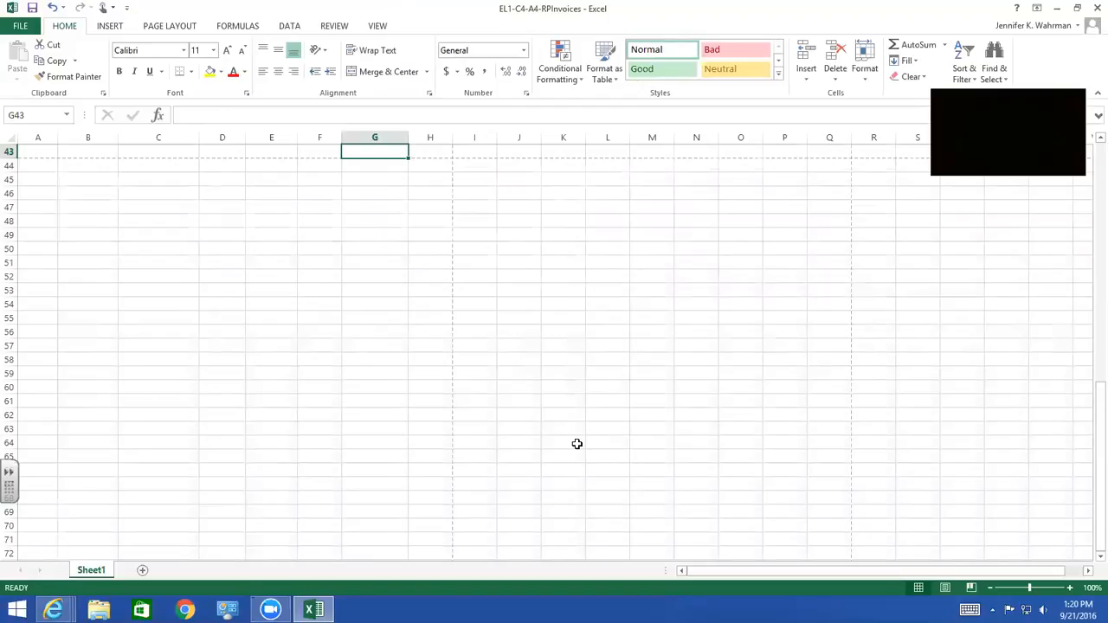
key(ctrl+Home)
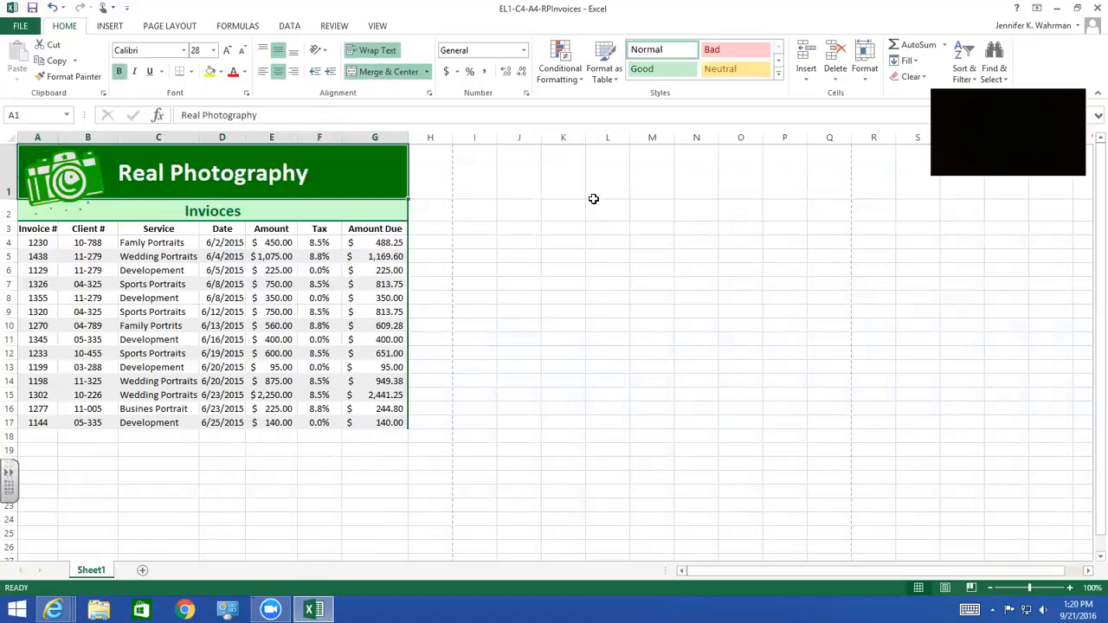
Center the worksheet on the page horizontally and vertically in Page Setup, and check the footer there before applying
click(170, 27)
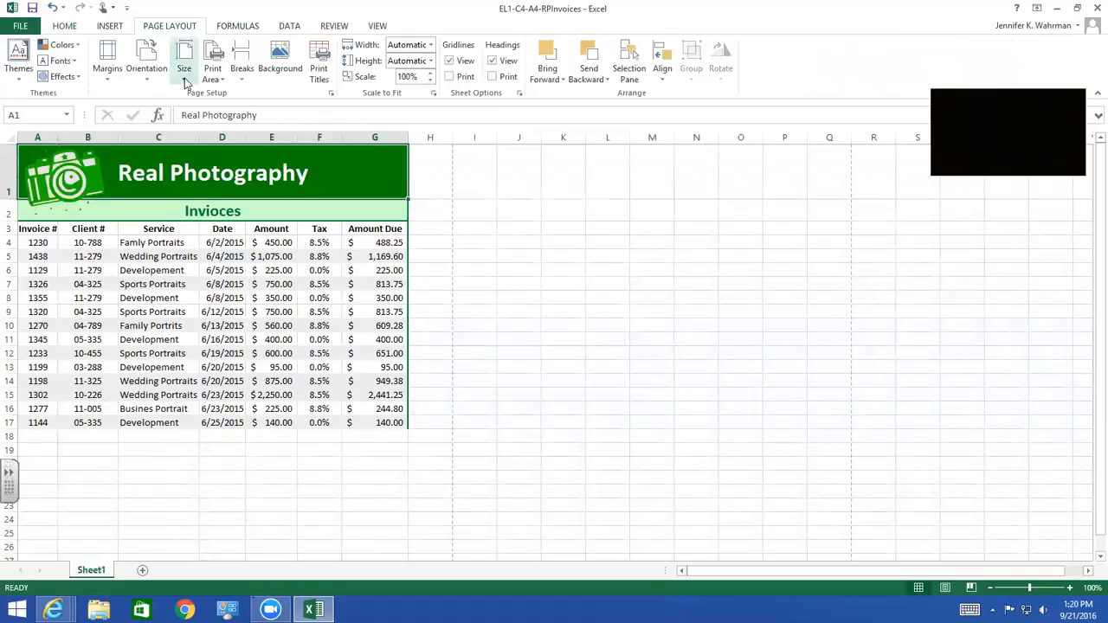
click(331, 93)
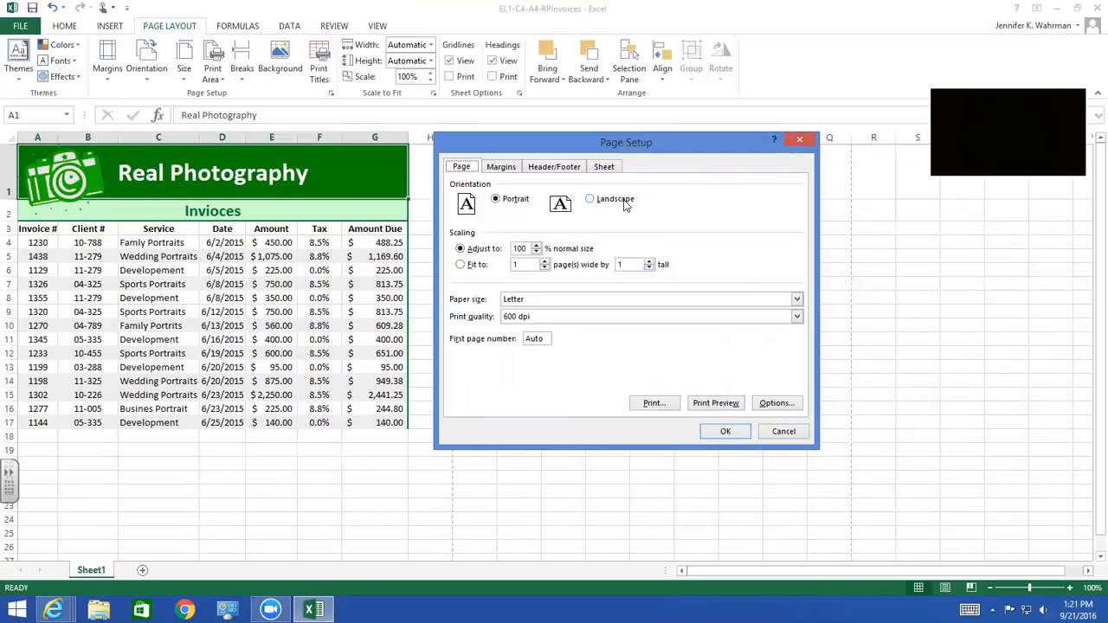
click(502, 167)
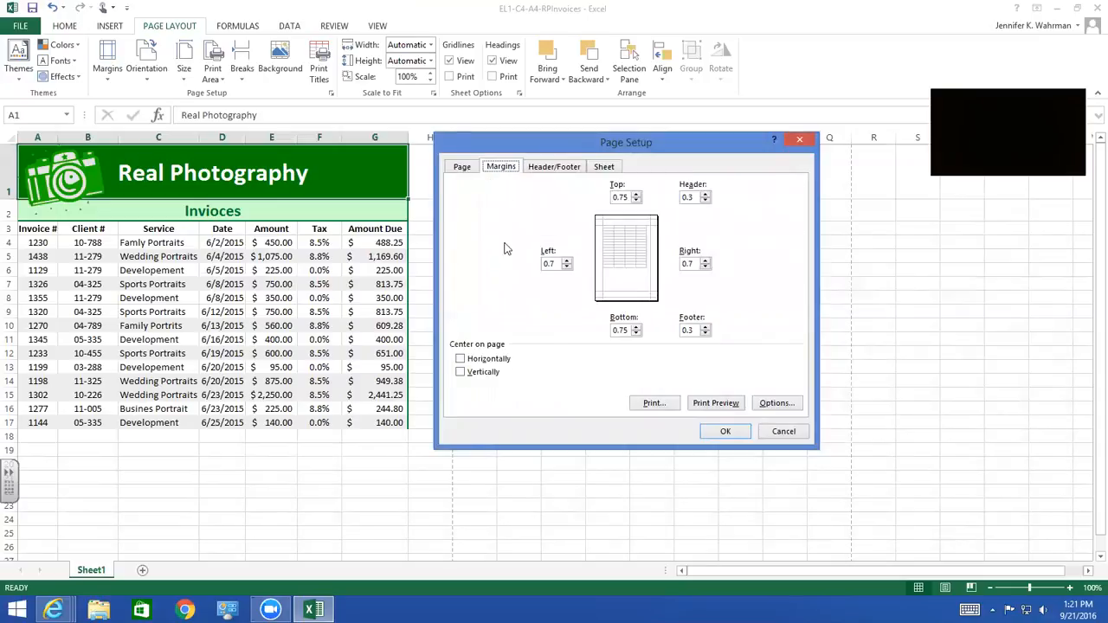
click(461, 360)
click(462, 373)
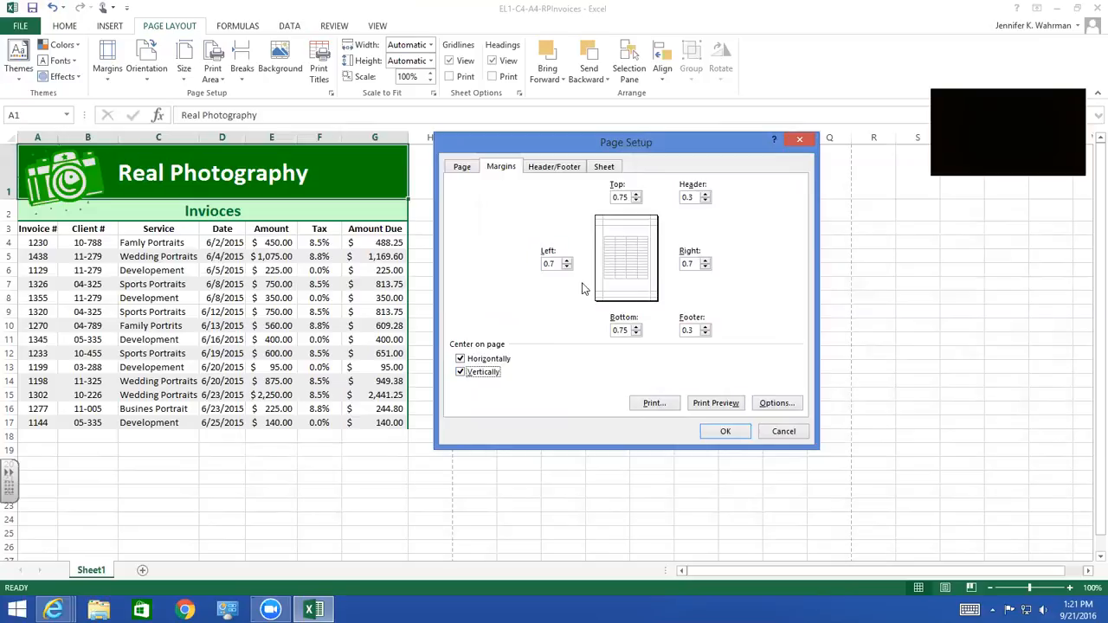
click(559, 168)
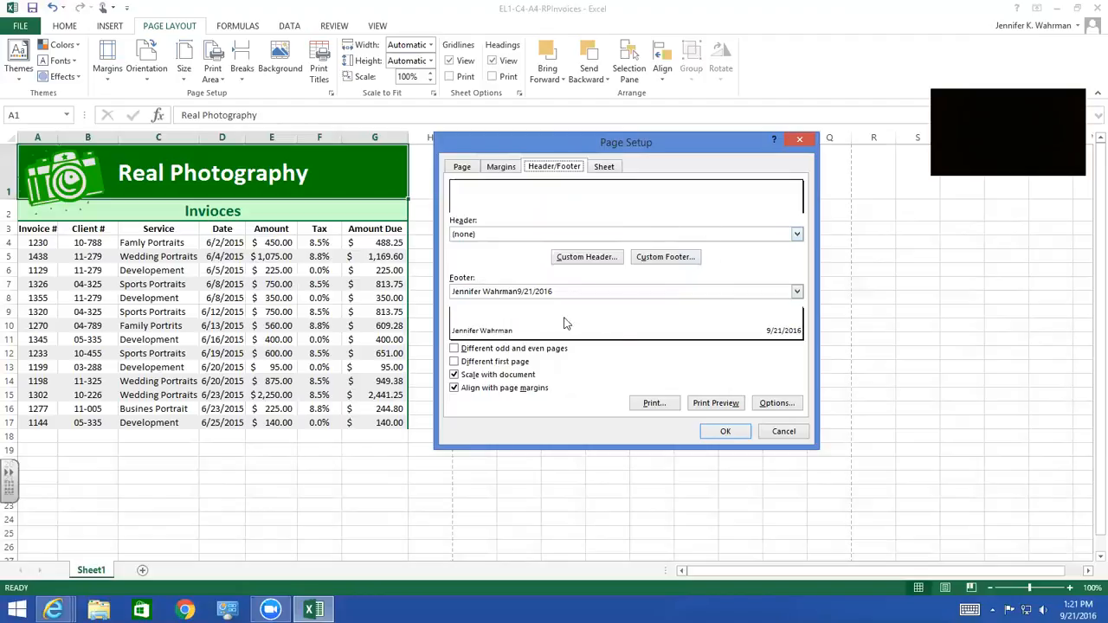
click(724, 433)
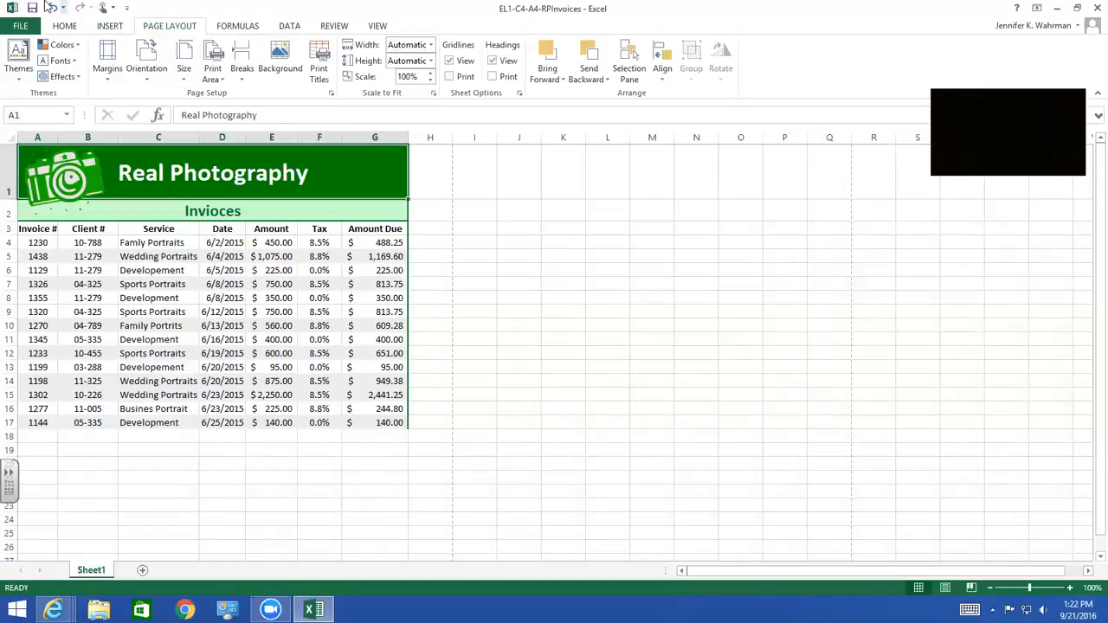
Add Print Preview and Print to the Quick Access Toolbar and use it to preview the printed invoice sheet
click(126, 9)
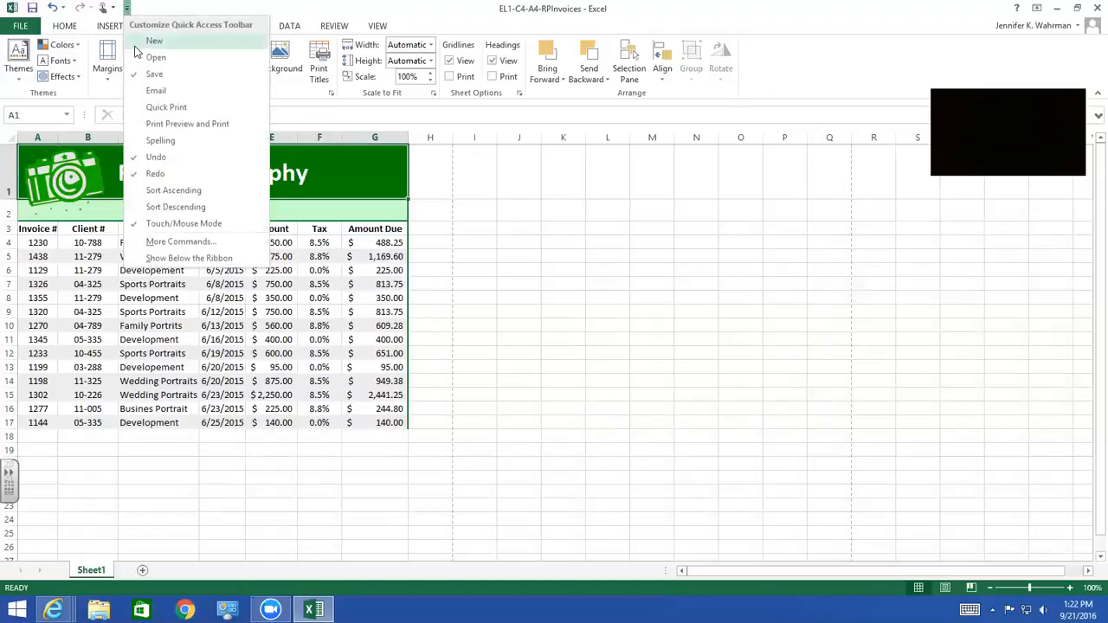
click(194, 128)
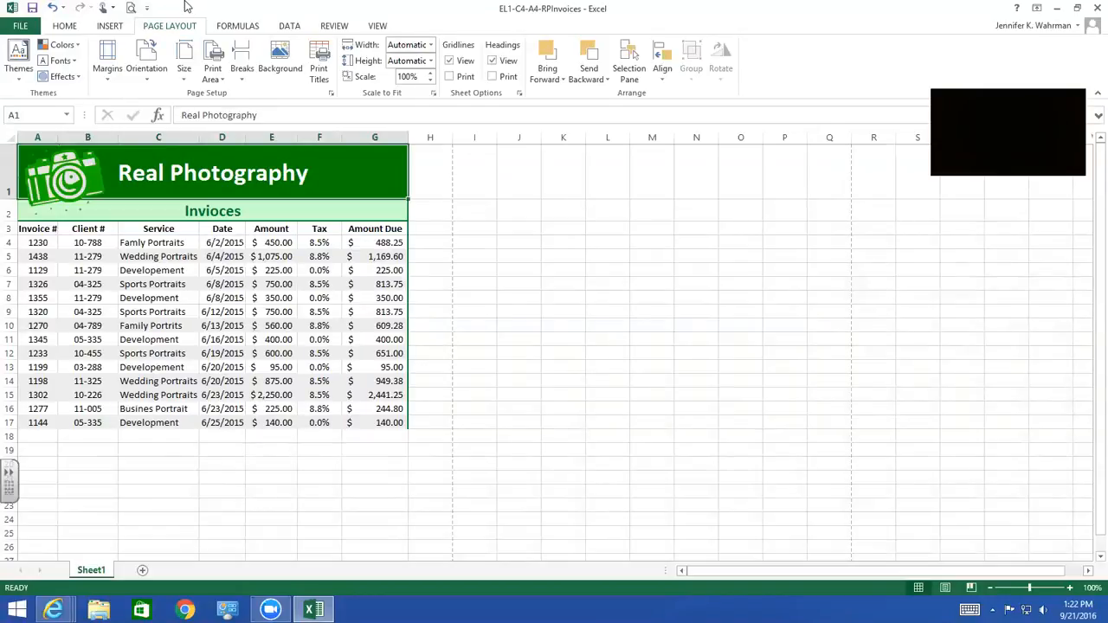
click(130, 11)
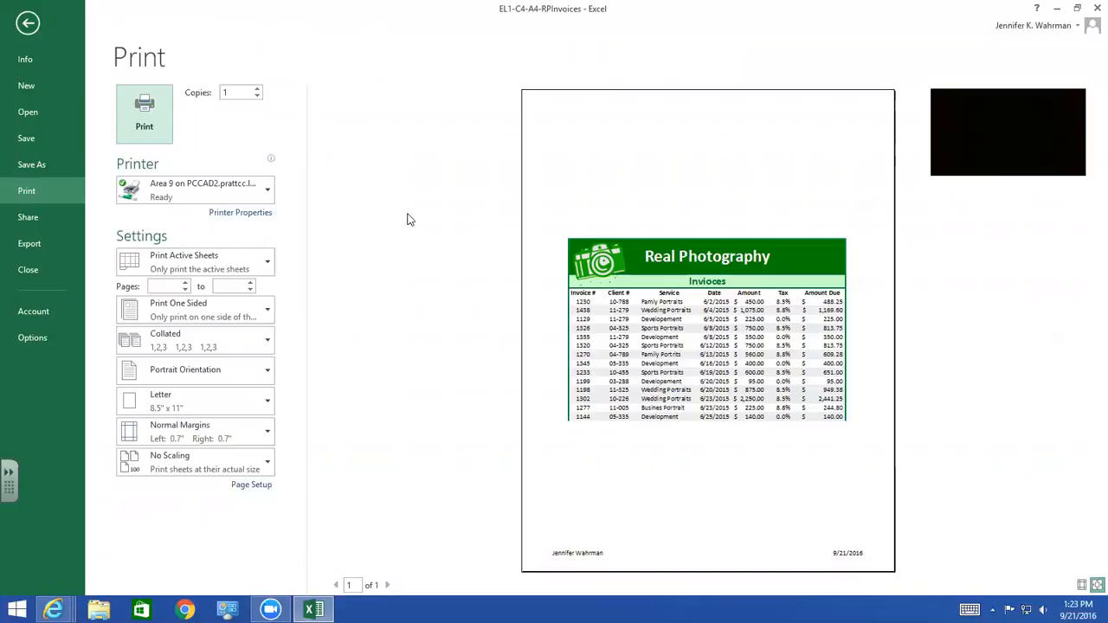
click(27, 21)
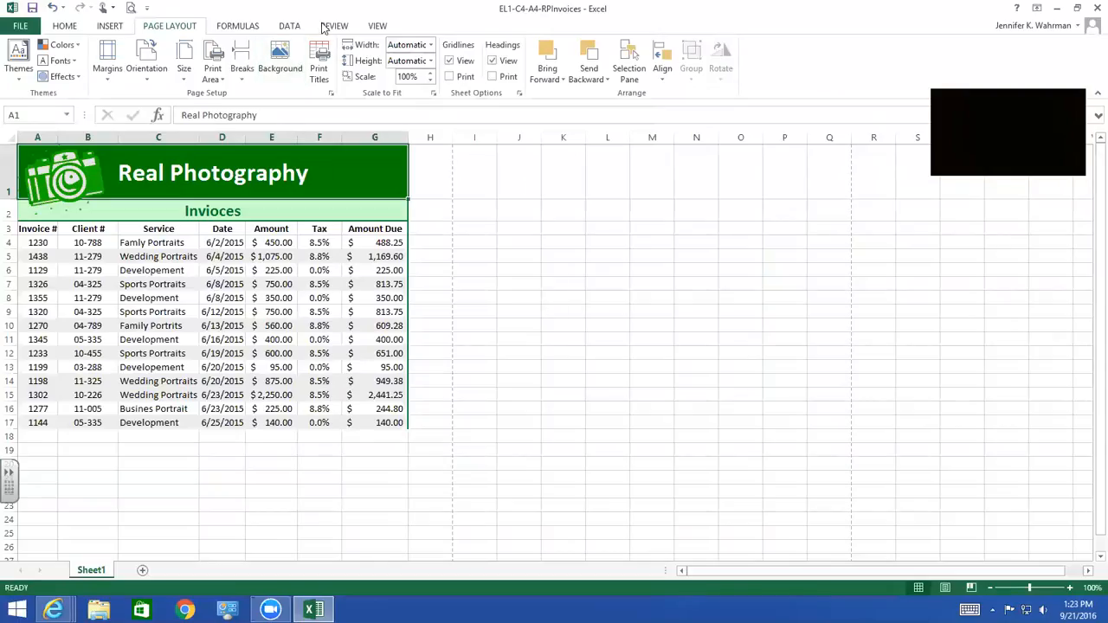
Add Quick Print to the Quick Access Toolbar and remove it again
click(148, 12)
click(186, 107)
click(169, 7)
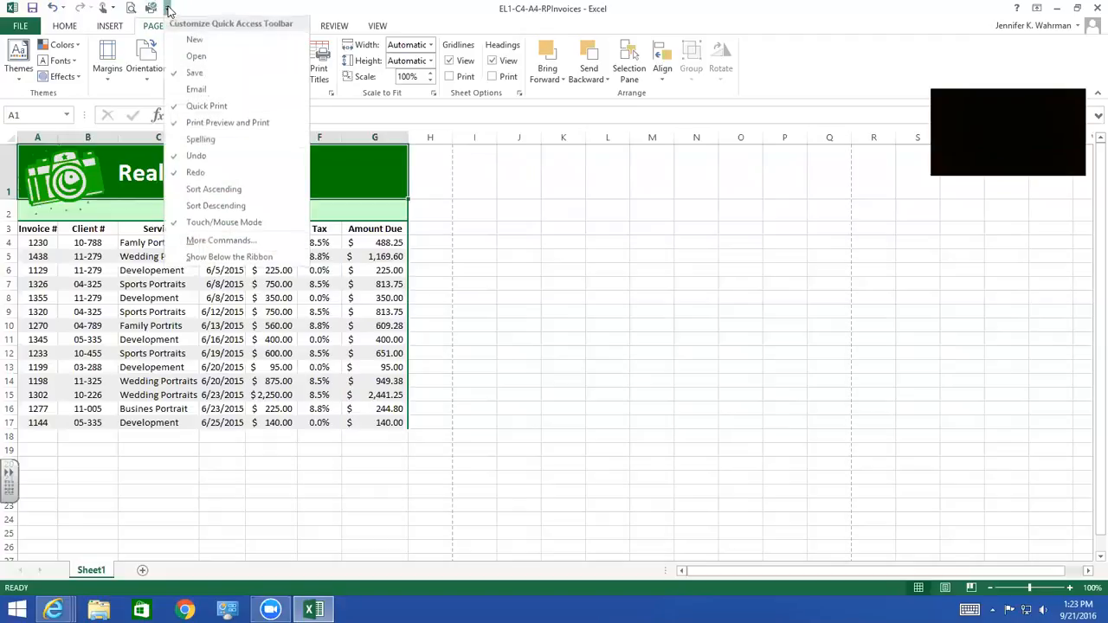
click(194, 106)
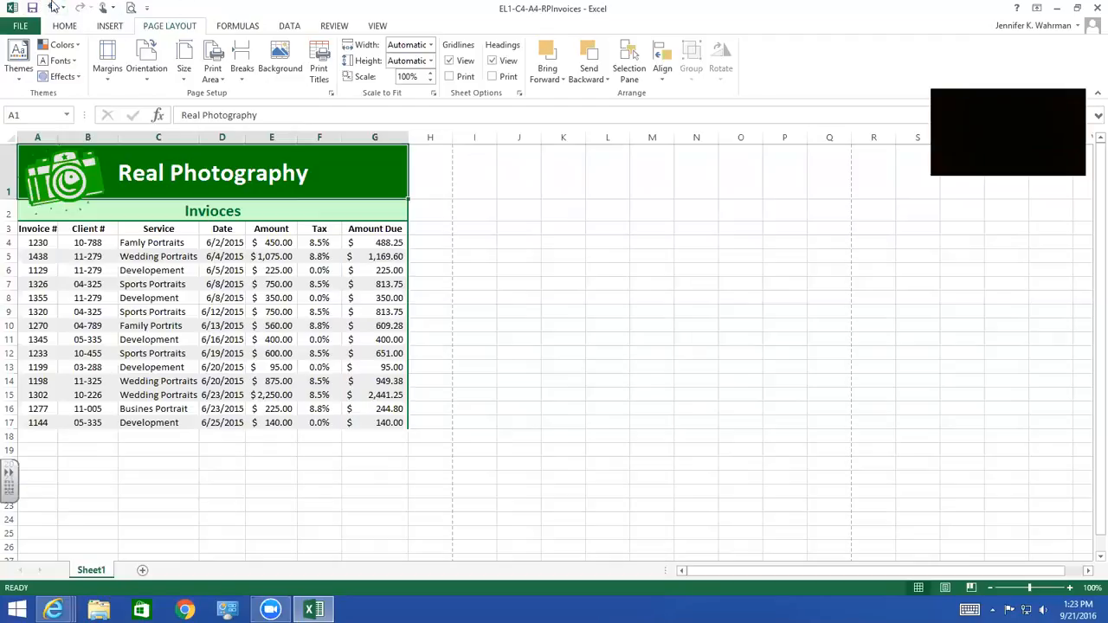
click(147, 10)
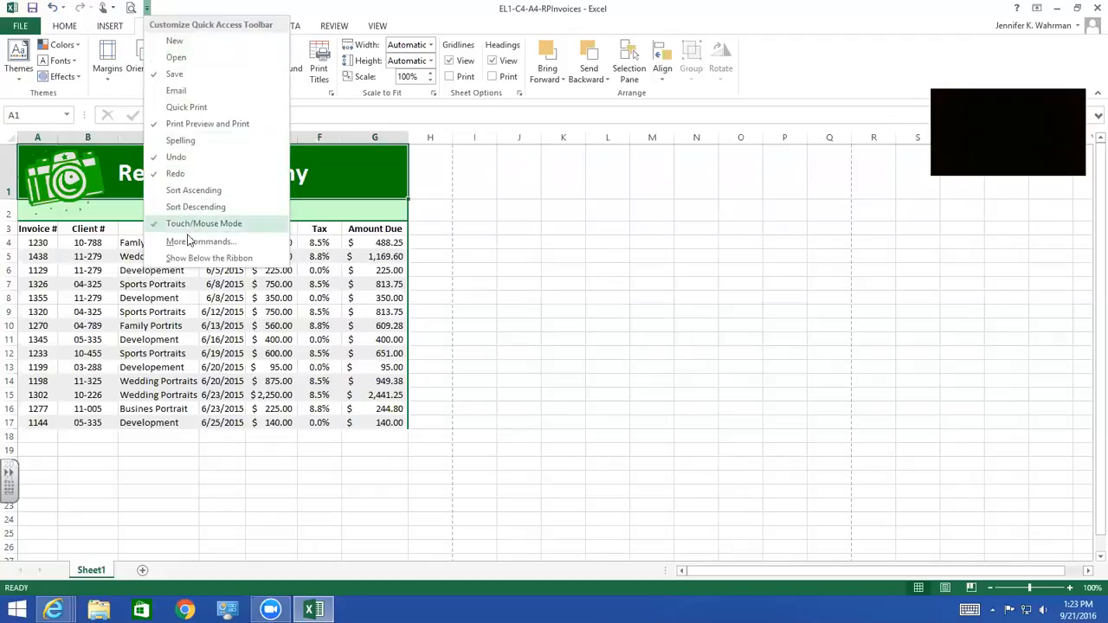
click(172, 5)
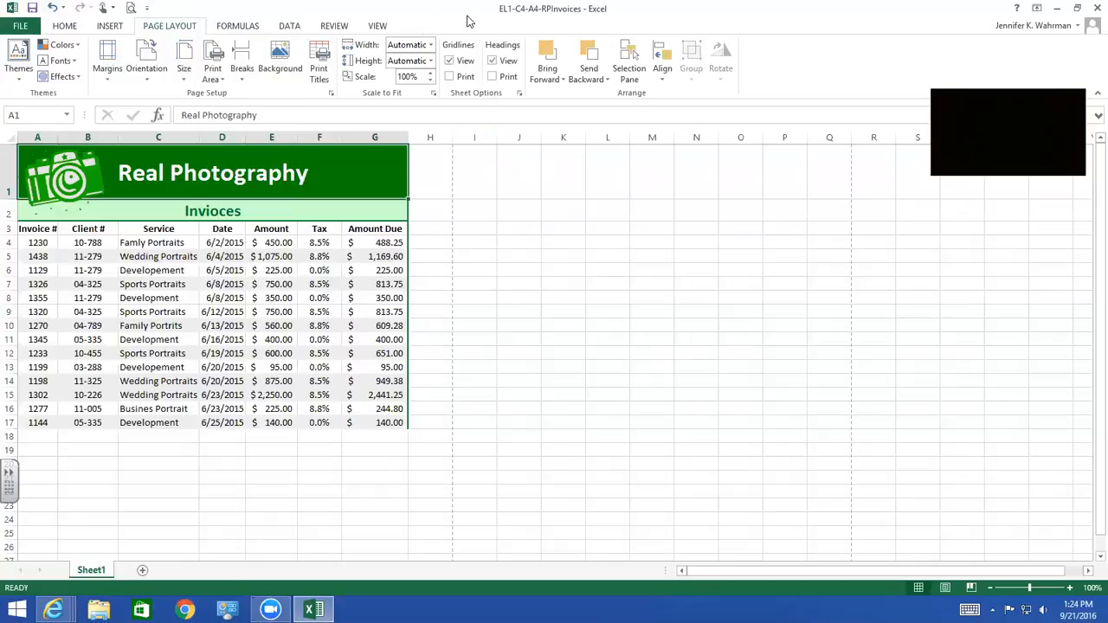
Save the workbook under its current name
click(32, 8)
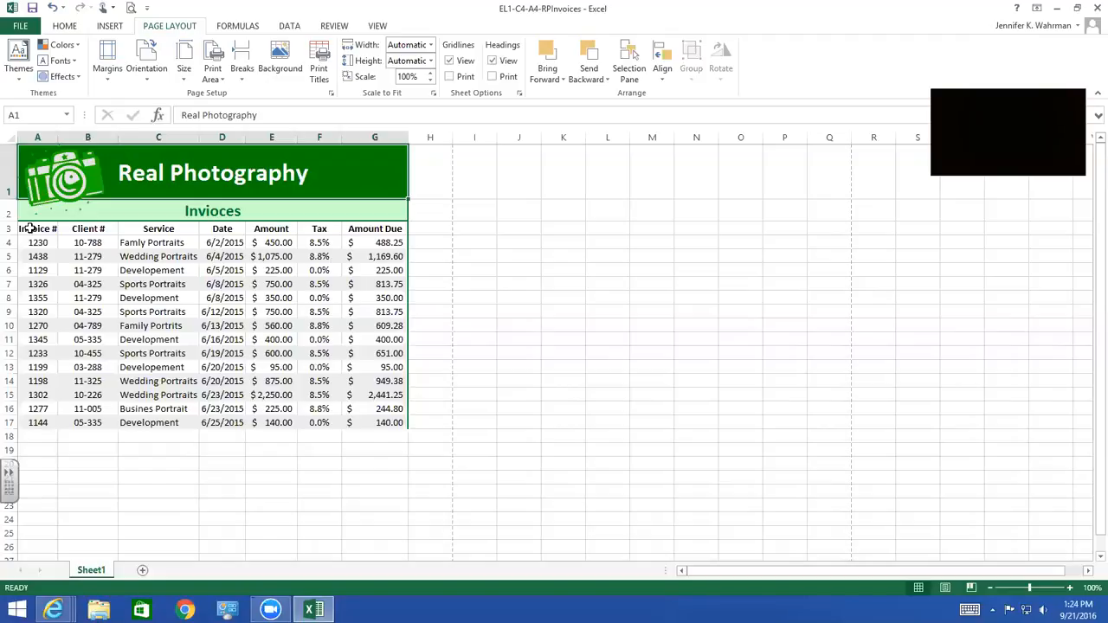
Turn on filtering for the column headings in A3:G3 and deselect the heading row
drag(31, 229, 379, 229)
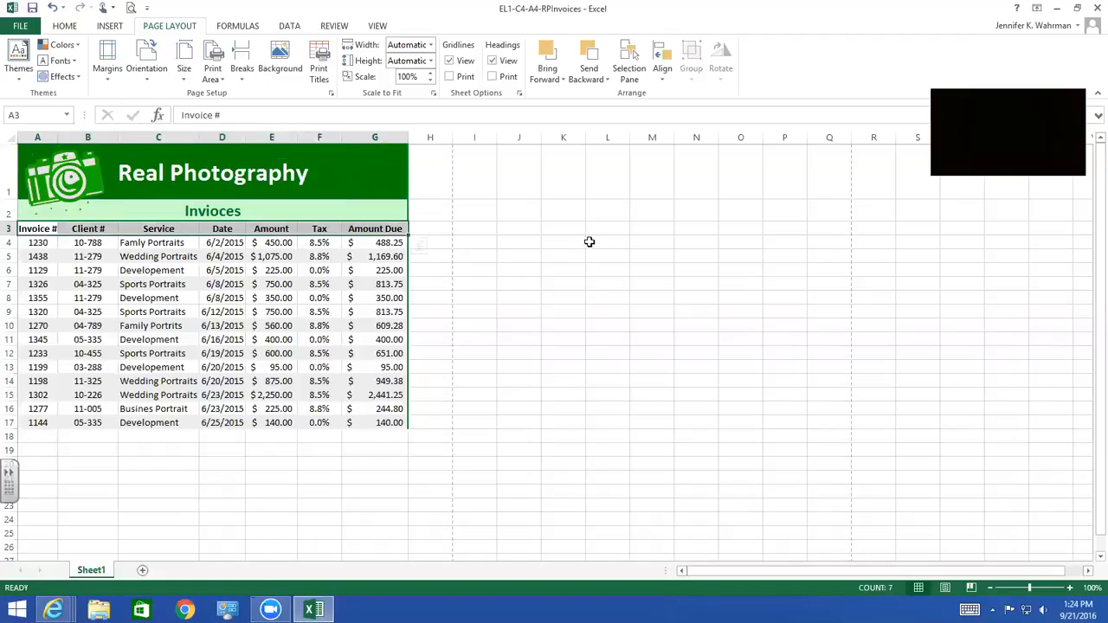
click(65, 26)
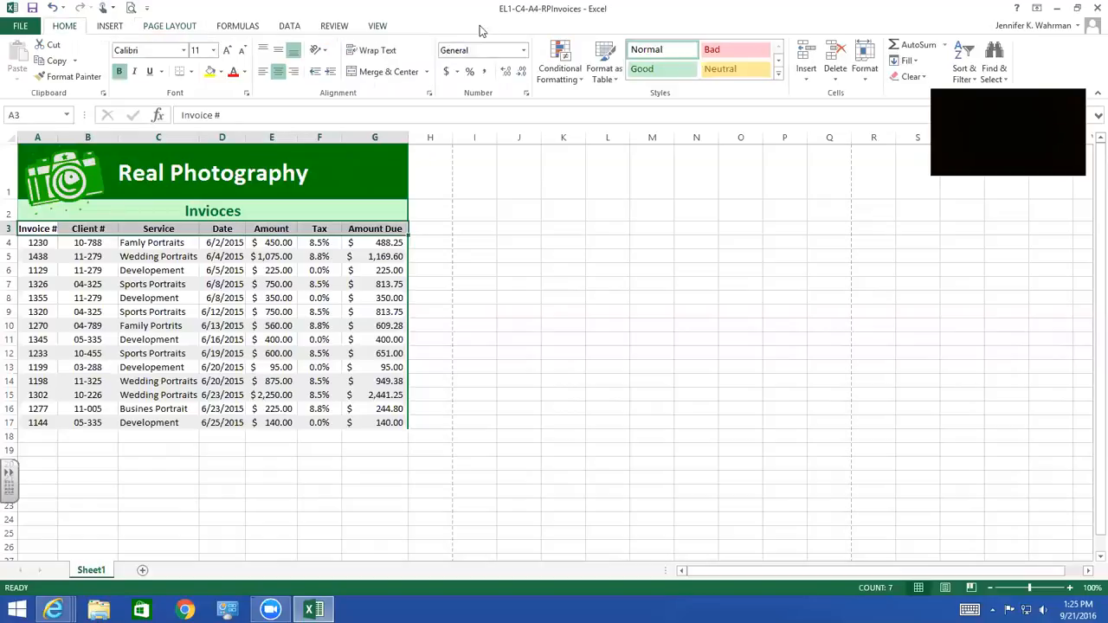
click(972, 82)
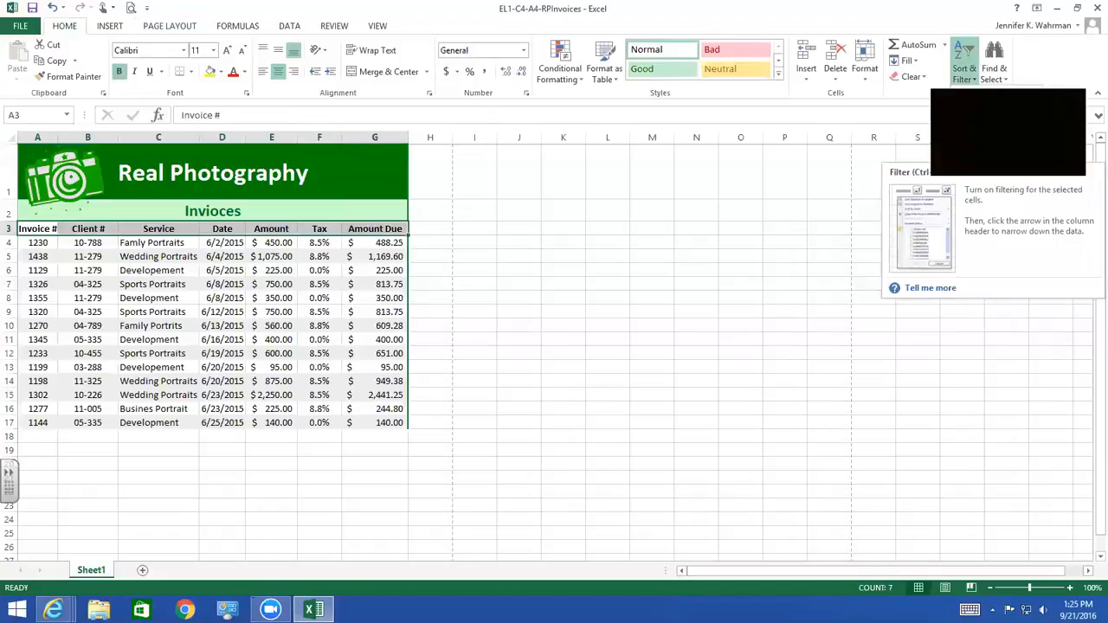
click(996, 172)
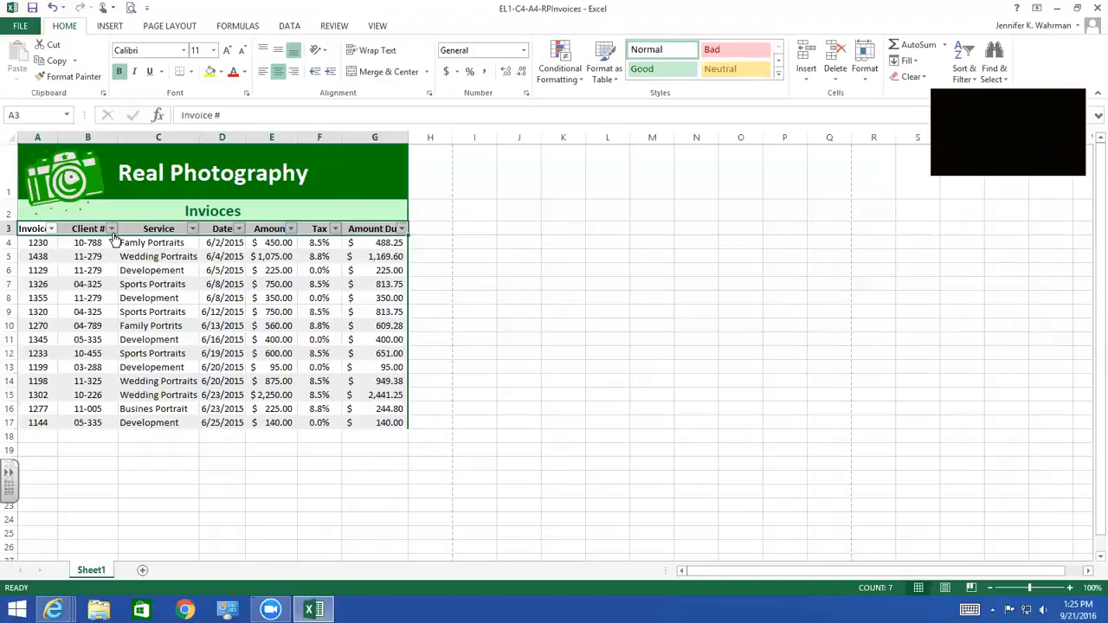
click(430, 282)
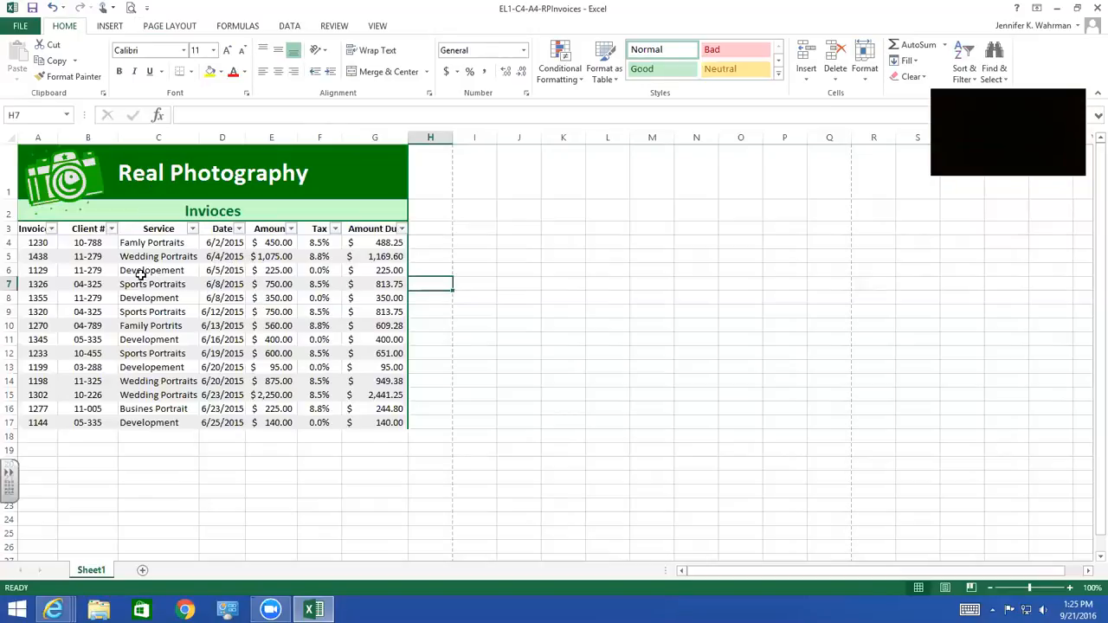
Filter the Client # column to show only the invoices of the client listed in row 5
click(112, 230)
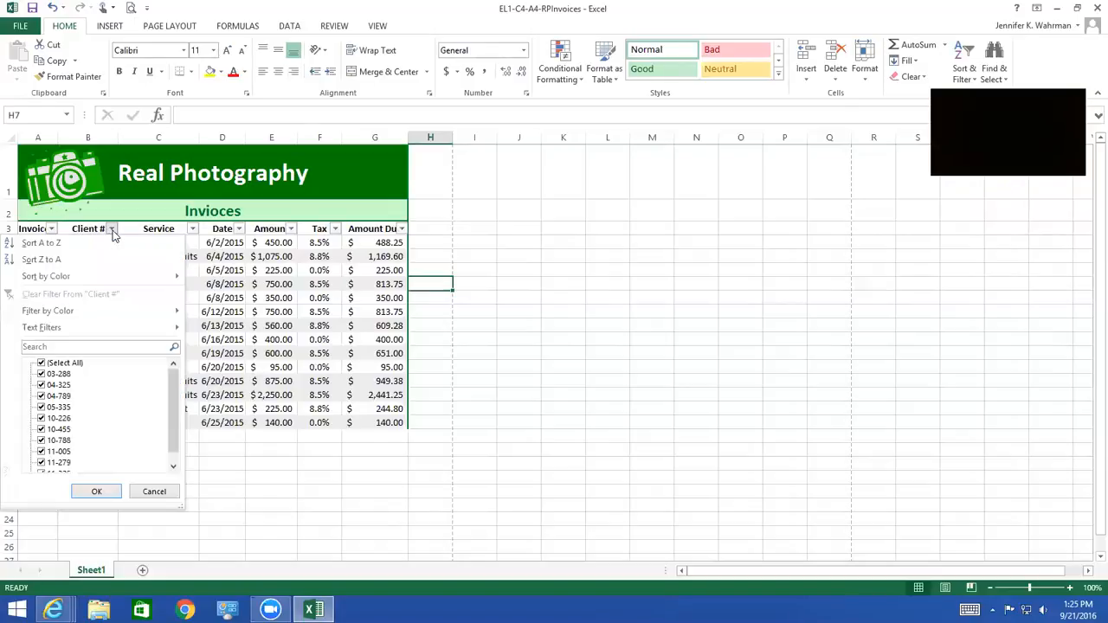
click(41, 364)
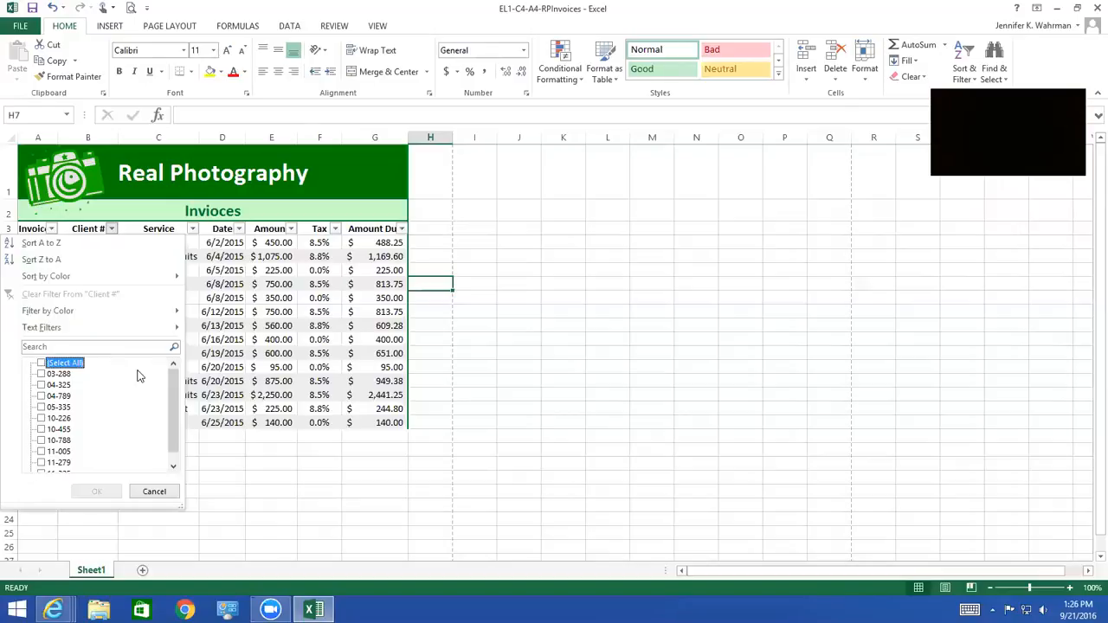
click(41, 463)
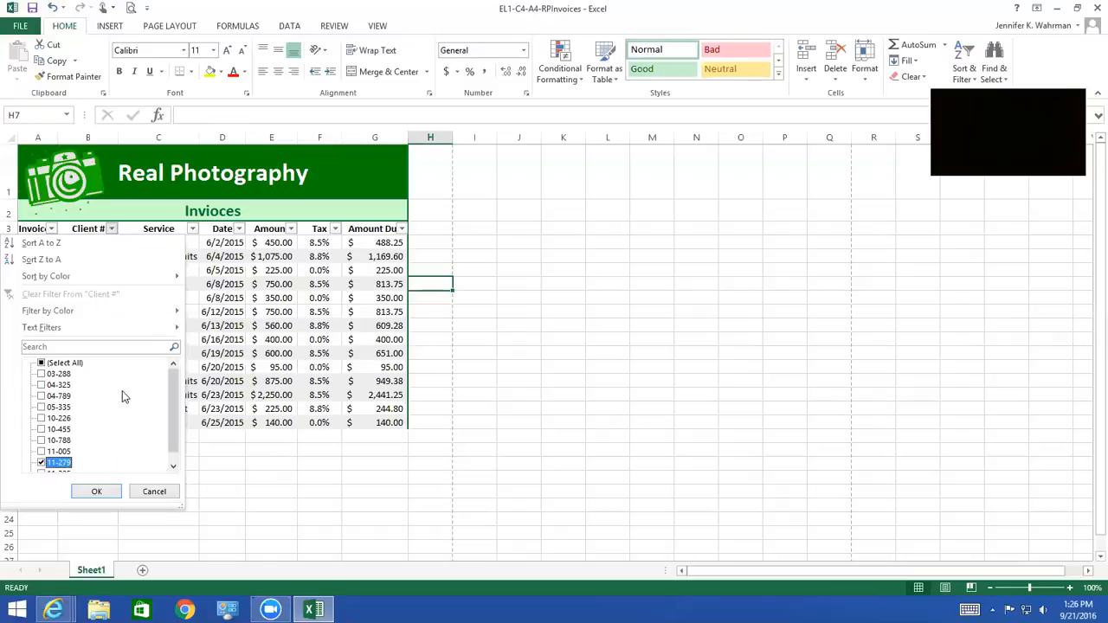
click(96, 492)
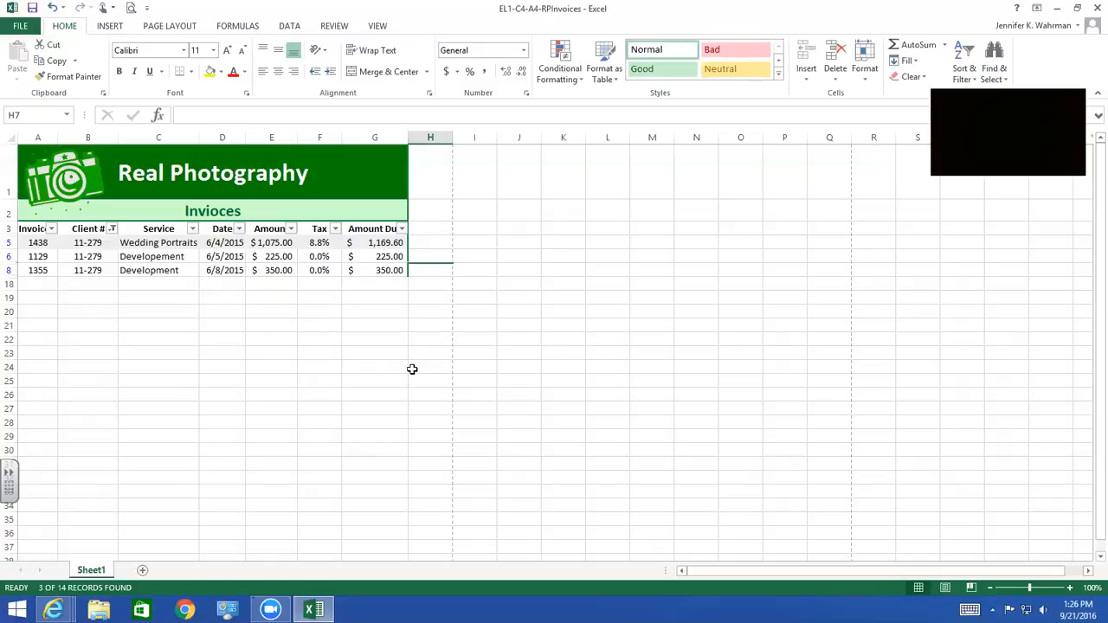
Save the filtered workbook in the current Chapter 4 folder as EL1-C4-A4-RPInvoices14a, replacing the existing file
click(21, 26)
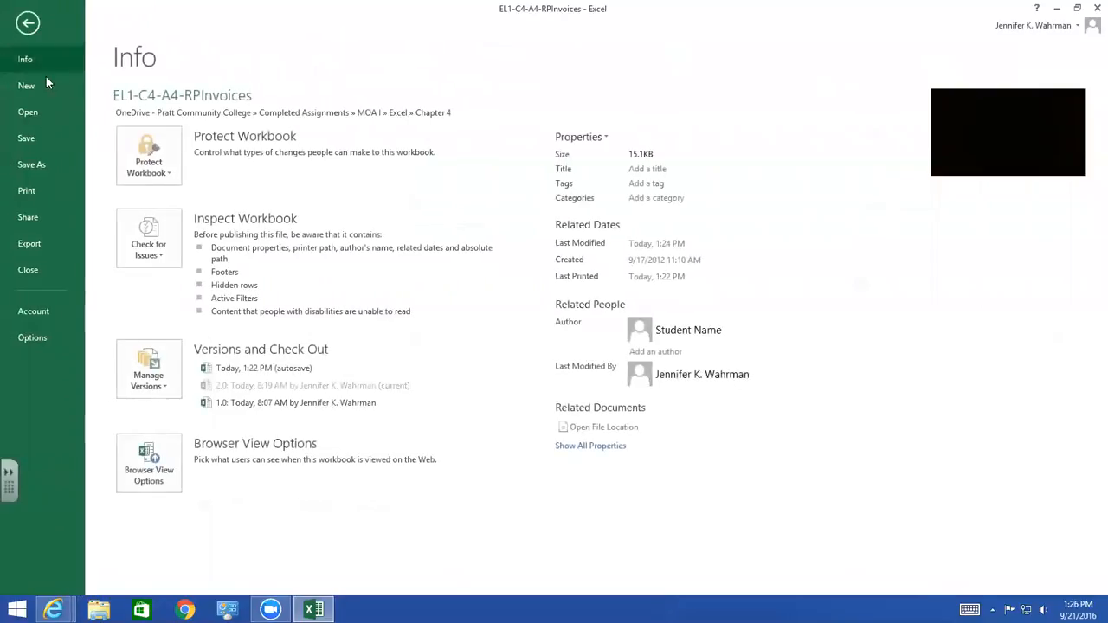
click(31, 168)
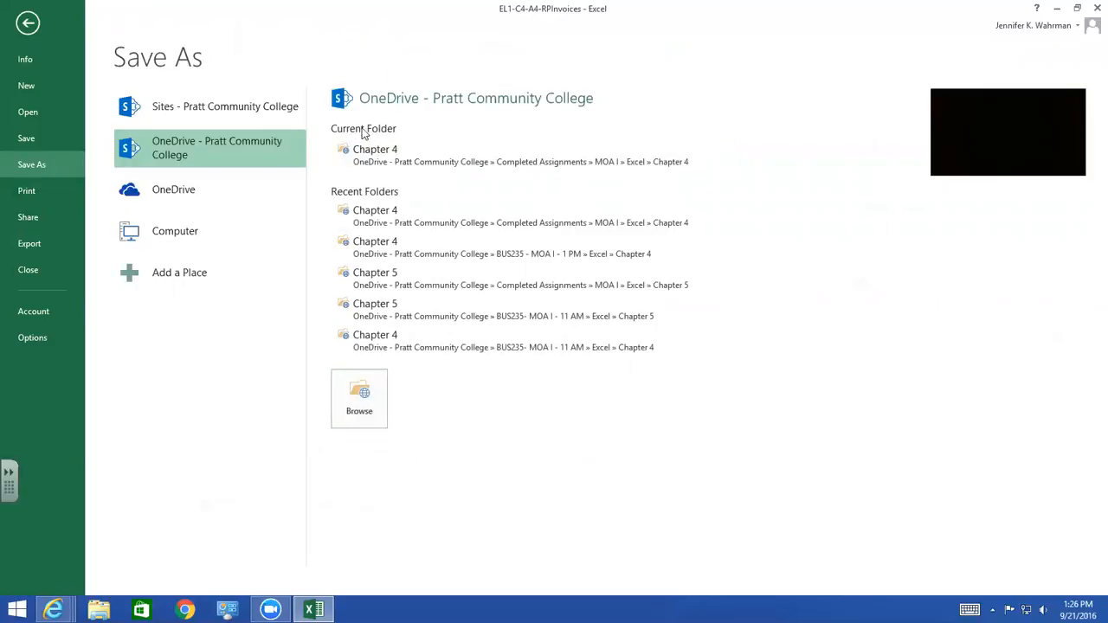
click(381, 158)
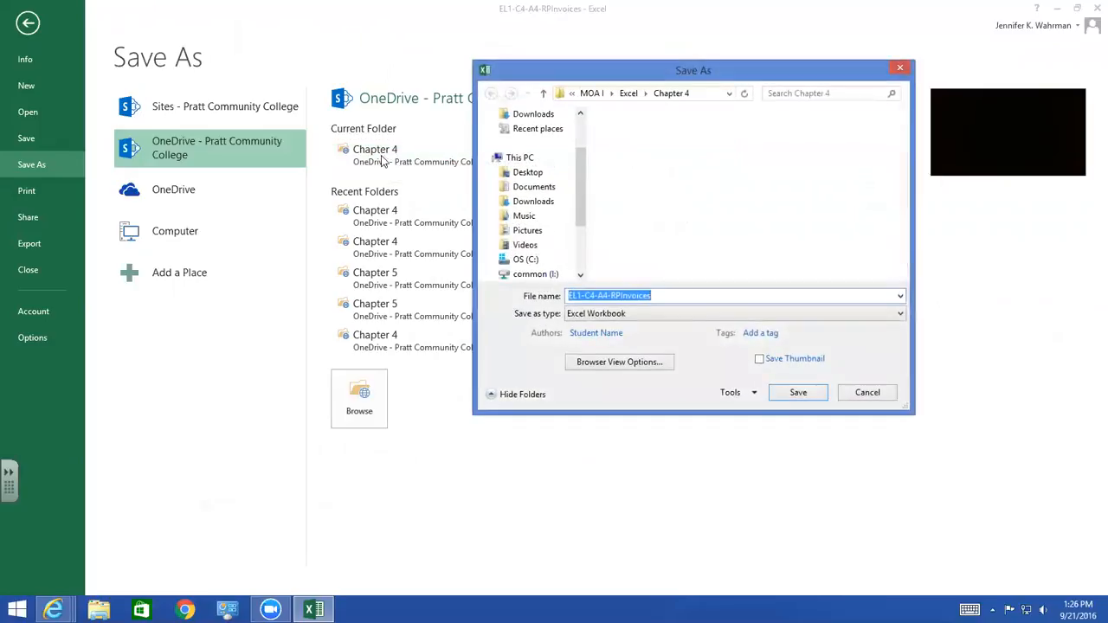
click(678, 297)
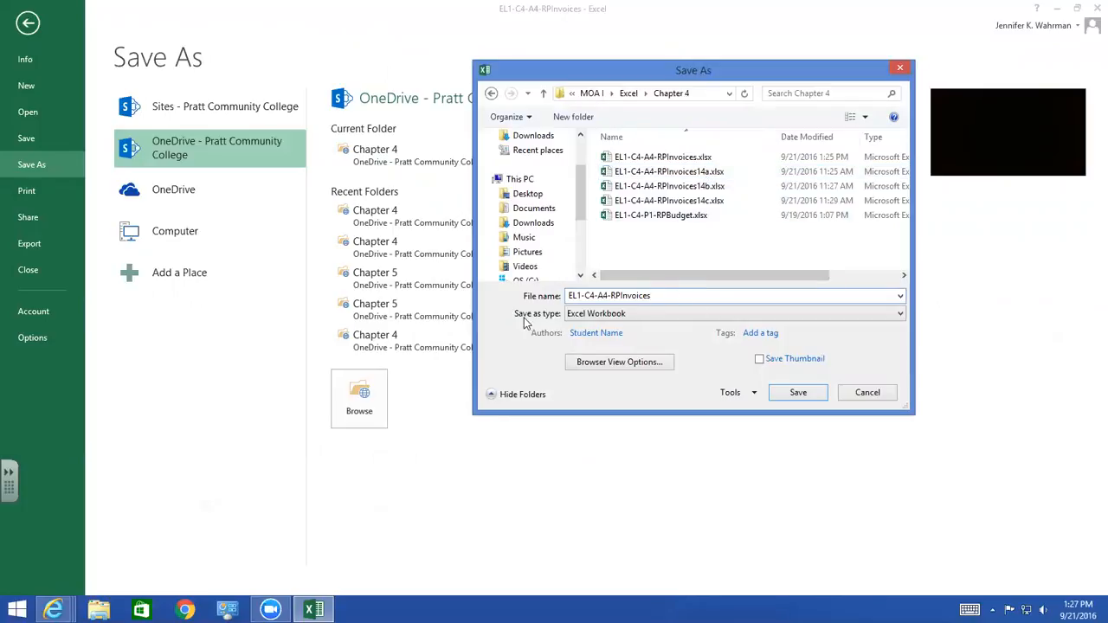
text(14)
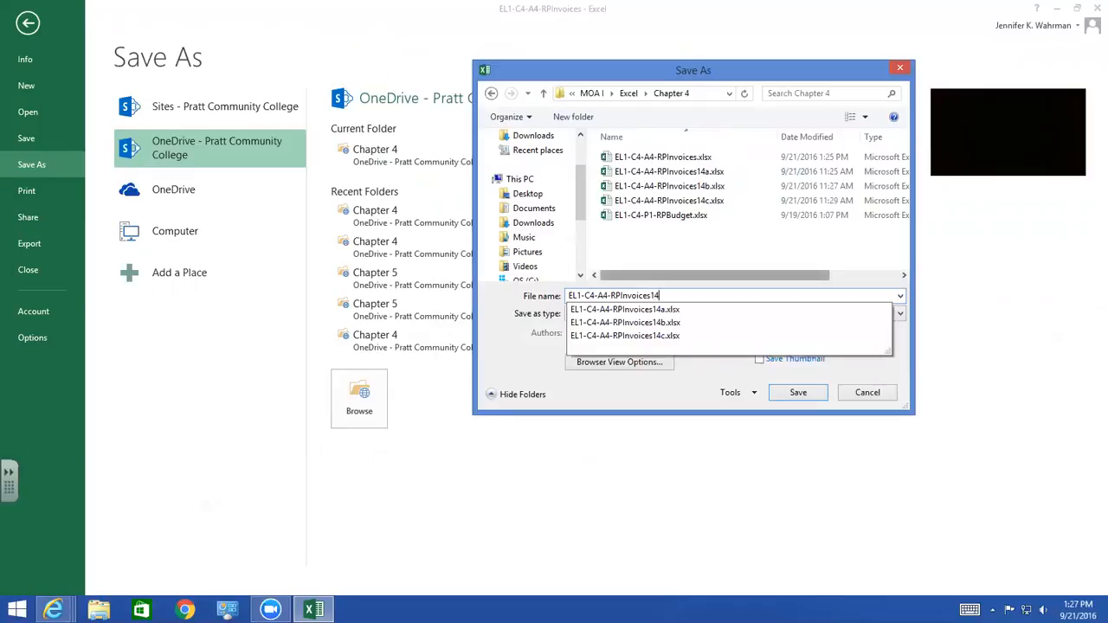
text(a)
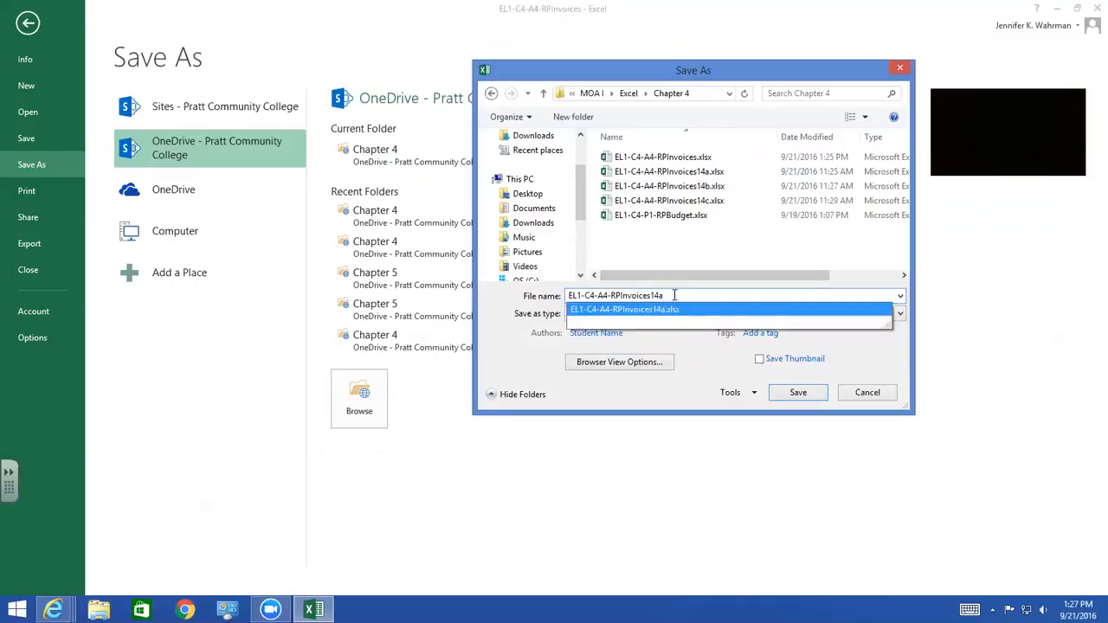
click(795, 396)
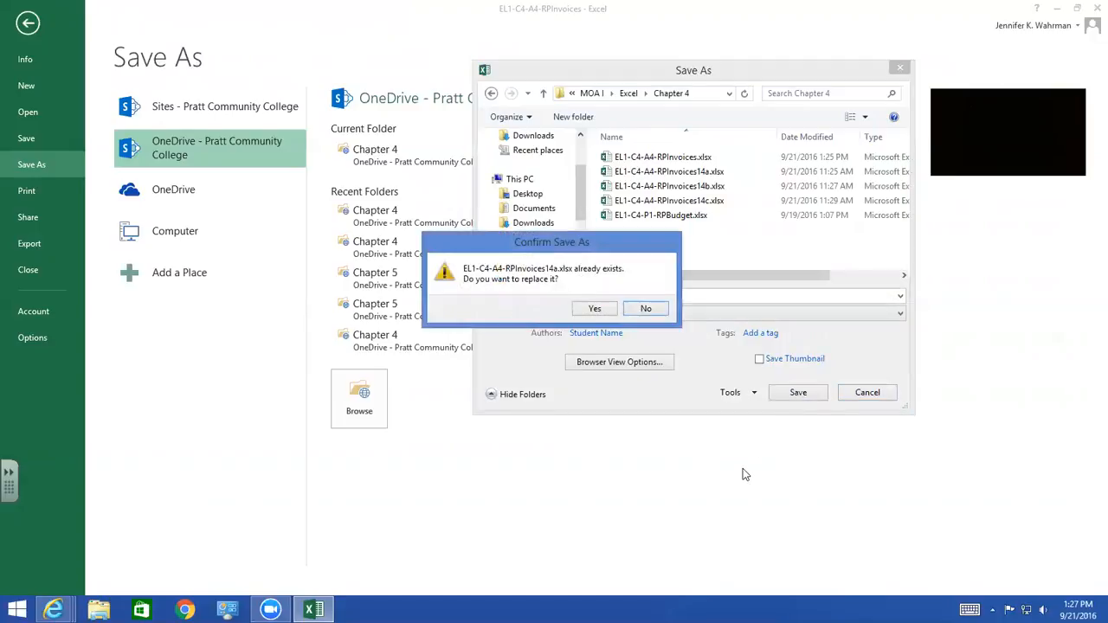
click(610, 315)
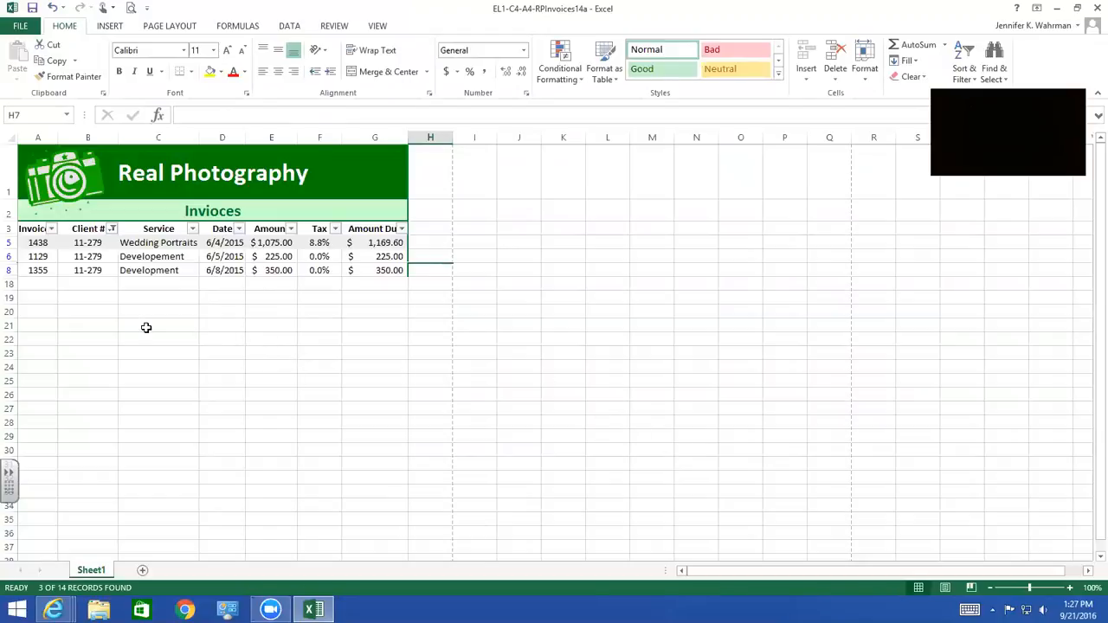
Clear the filter from the Client # column and filter the Amount Due column to show the top 3 items
click(112, 229)
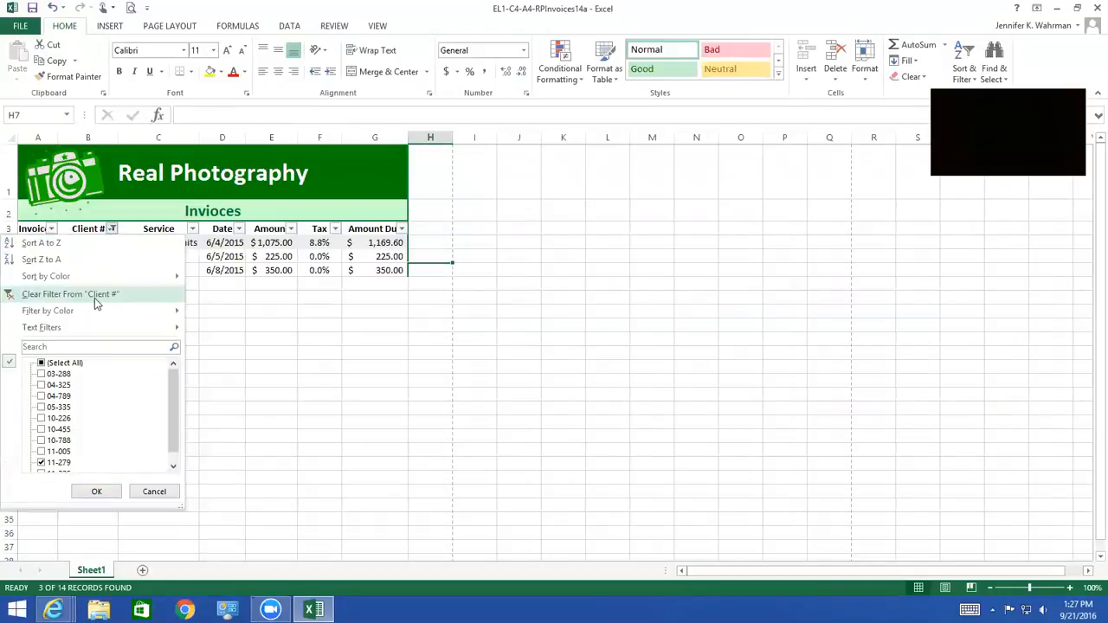
click(46, 296)
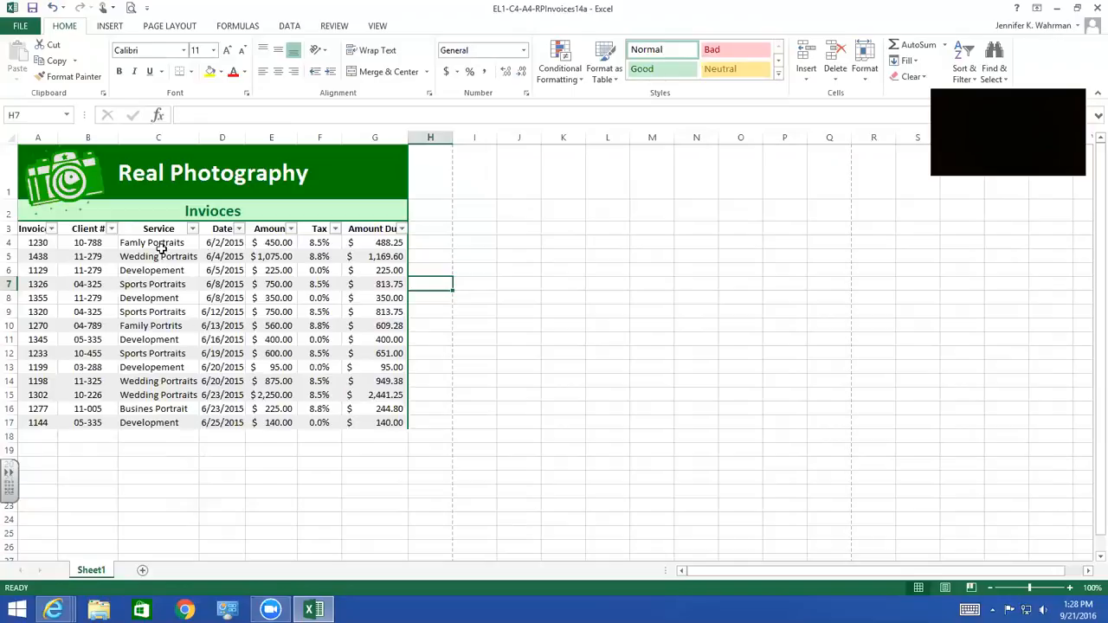
click(401, 229)
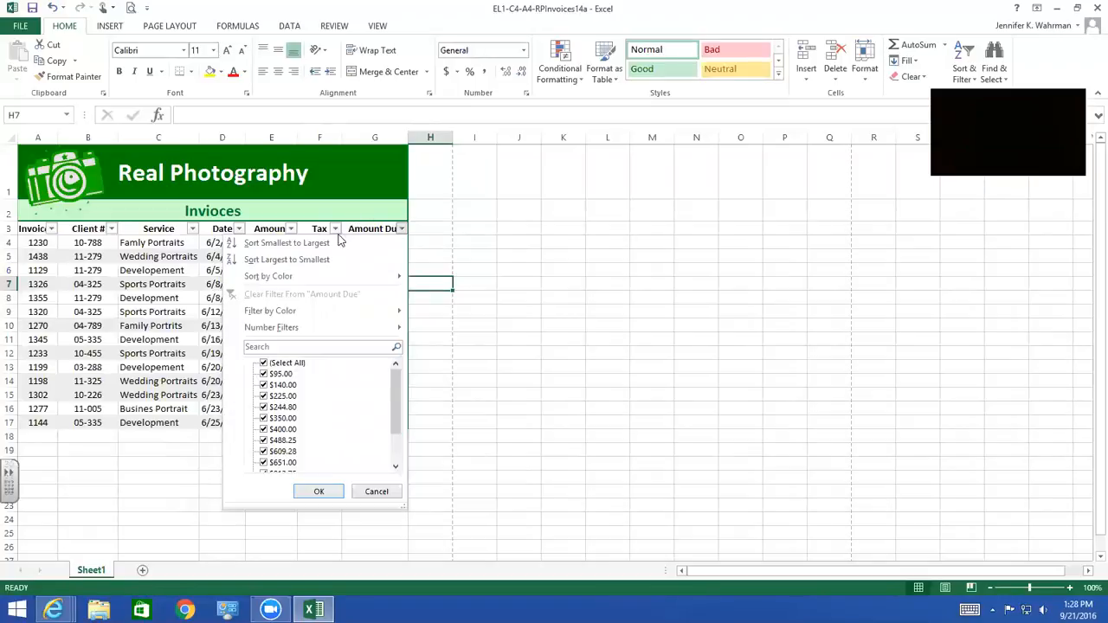
mouse_move(260, 332)
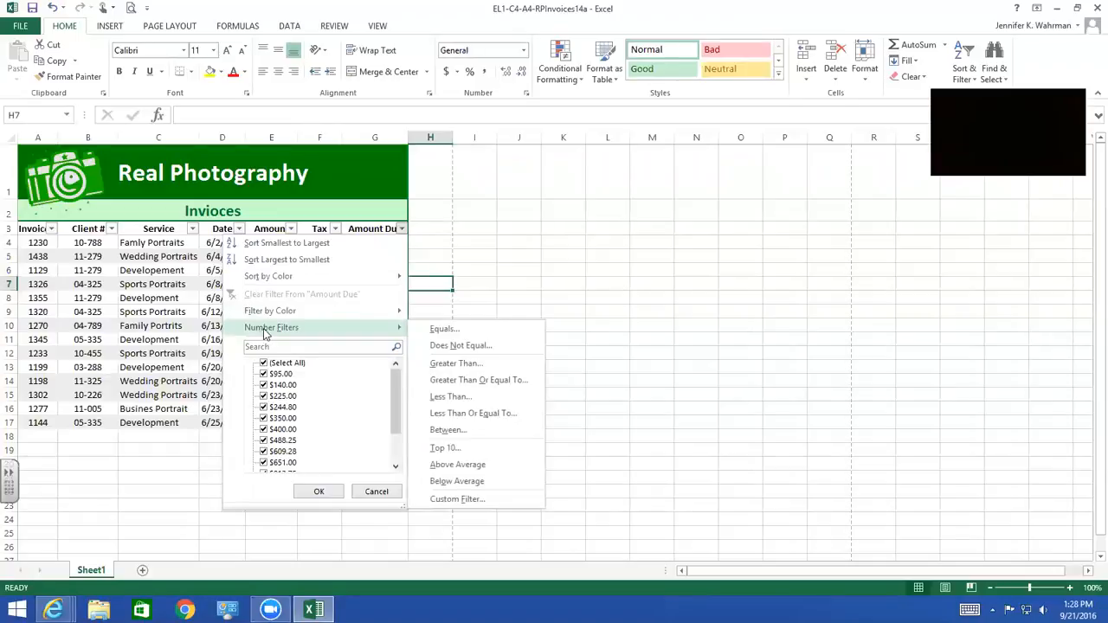
click(454, 451)
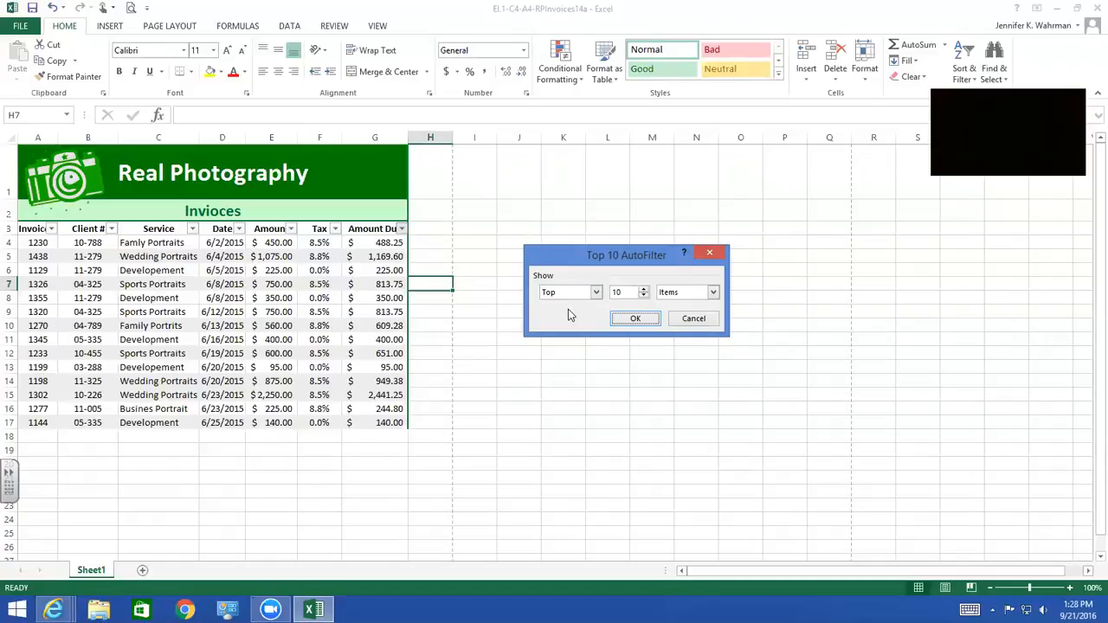
drag(632, 292, 594, 292)
text(3)
click(596, 294)
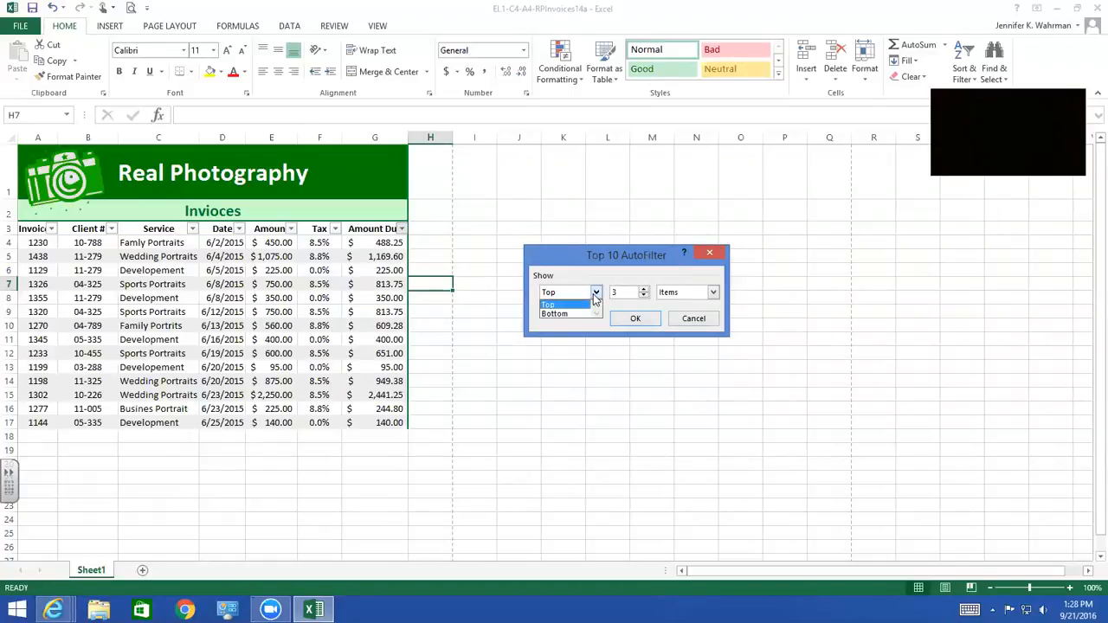
click(552, 305)
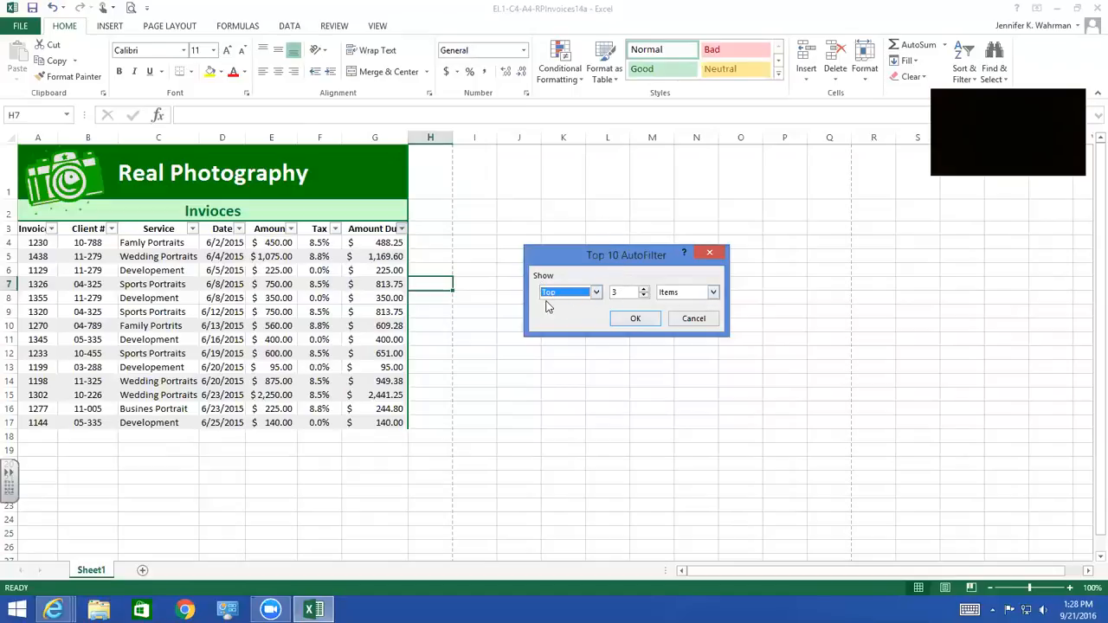
click(637, 319)
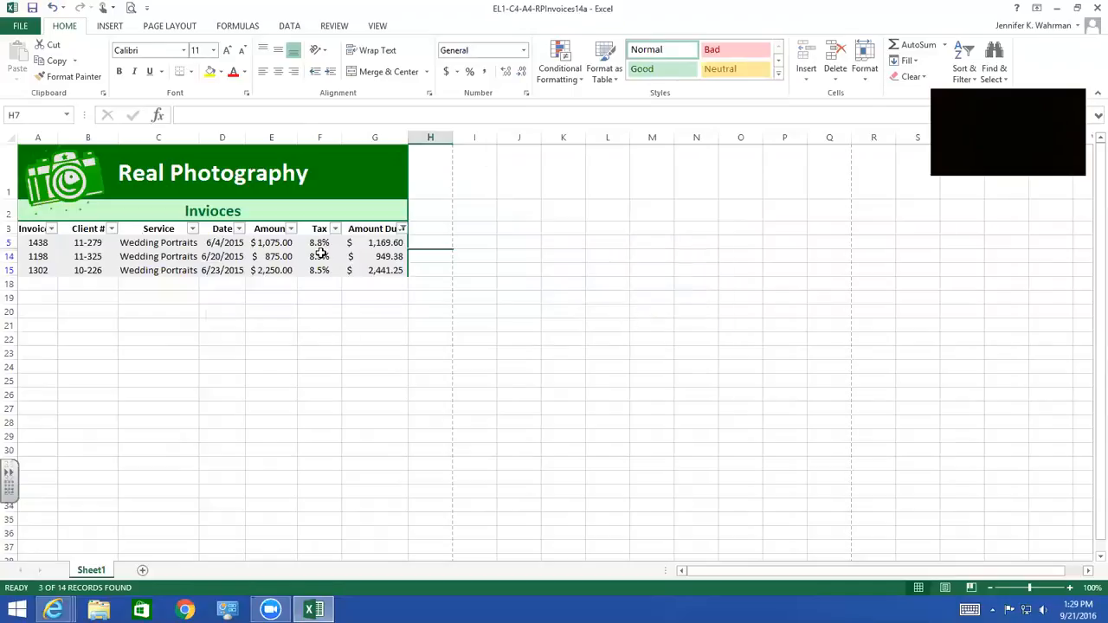
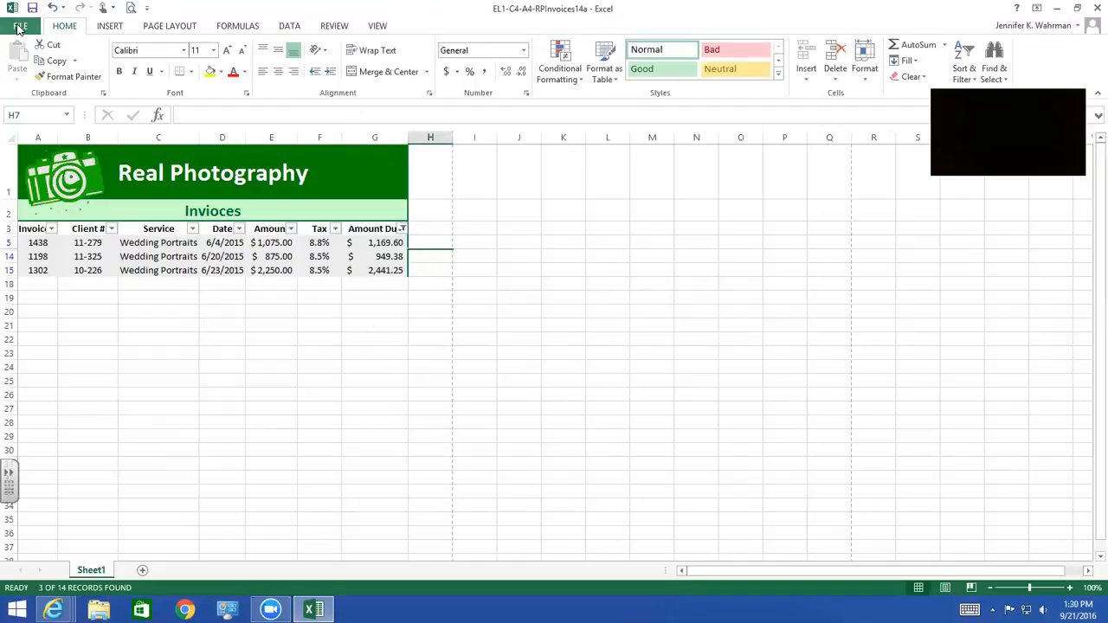
Save the filtered workbook in the current Chapter 4 folder as EL1-C4-A4-RPInvoices14b, replacing the existing file
click(20, 26)
click(26, 169)
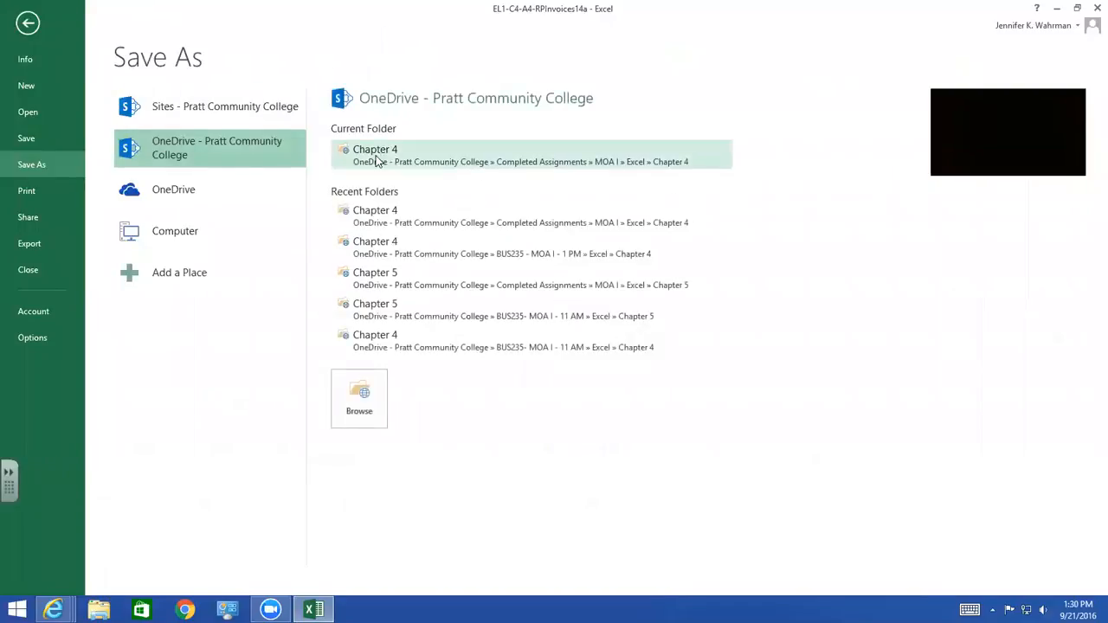
click(374, 156)
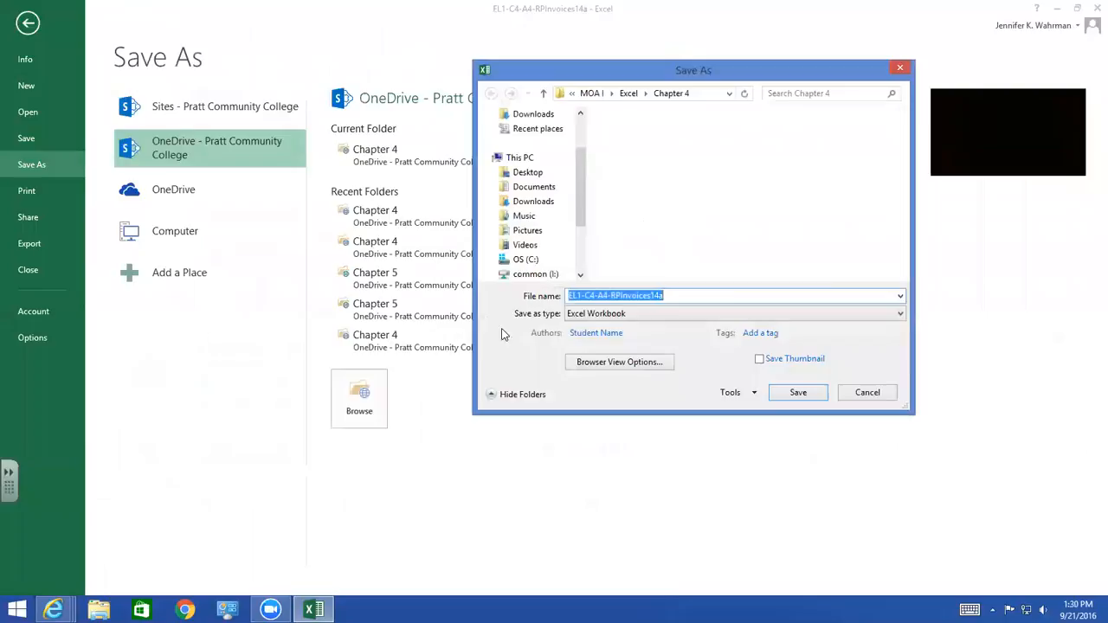
click(671, 296)
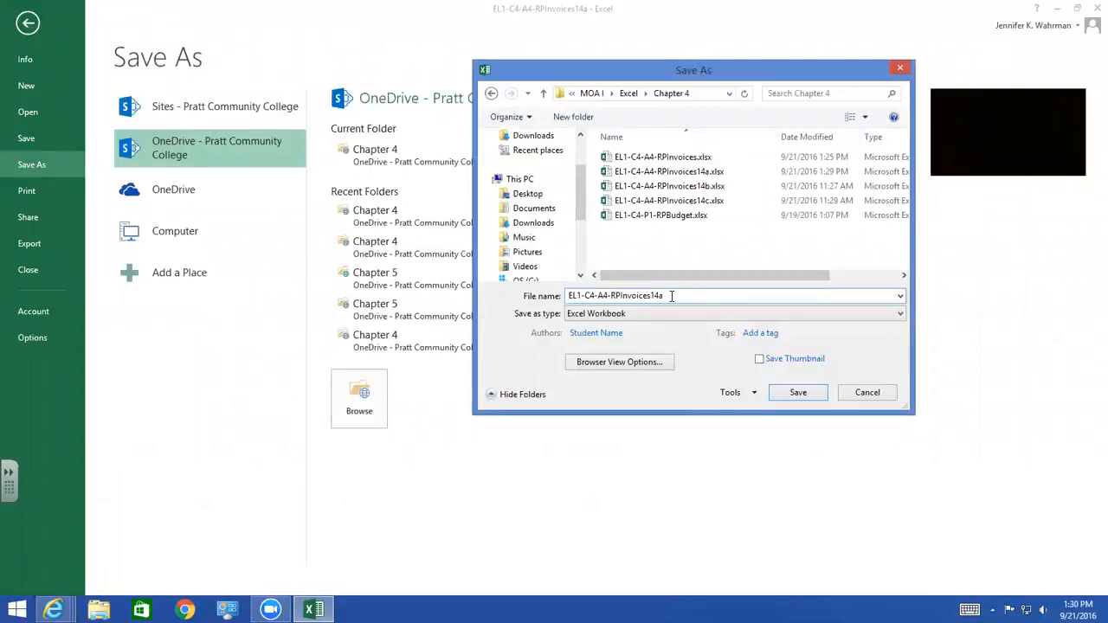
key(BackSpace)
text(b)
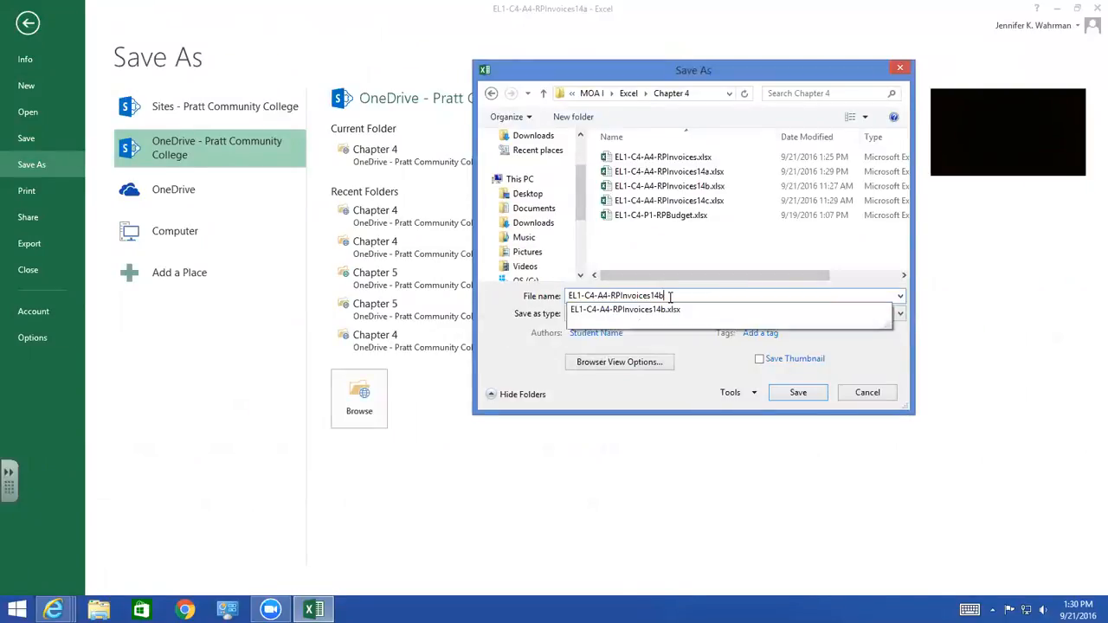
click(816, 398)
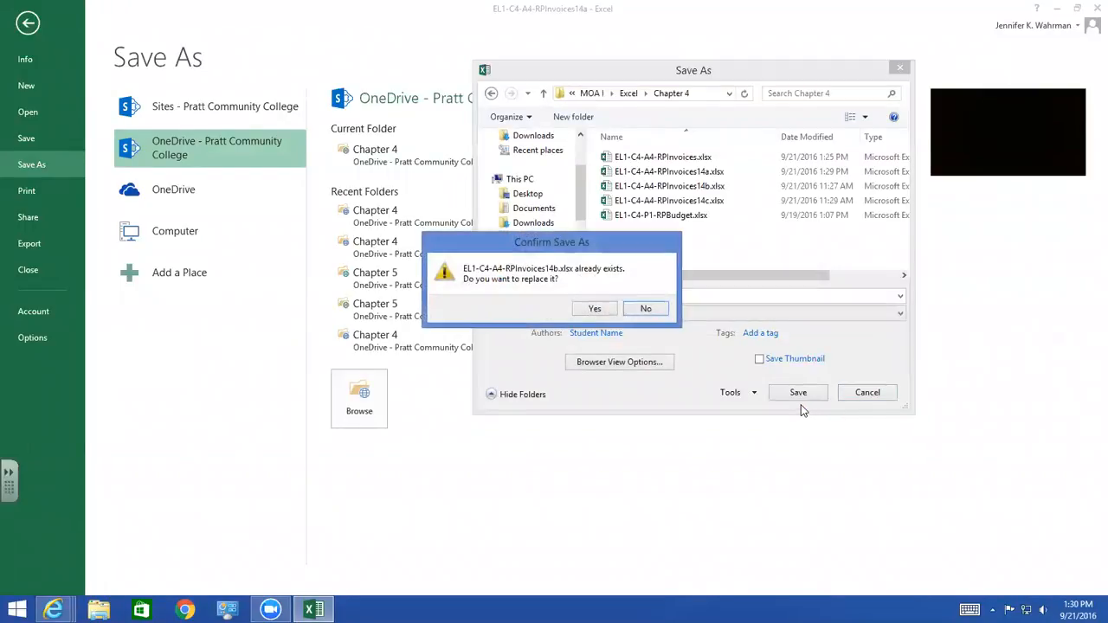
click(599, 308)
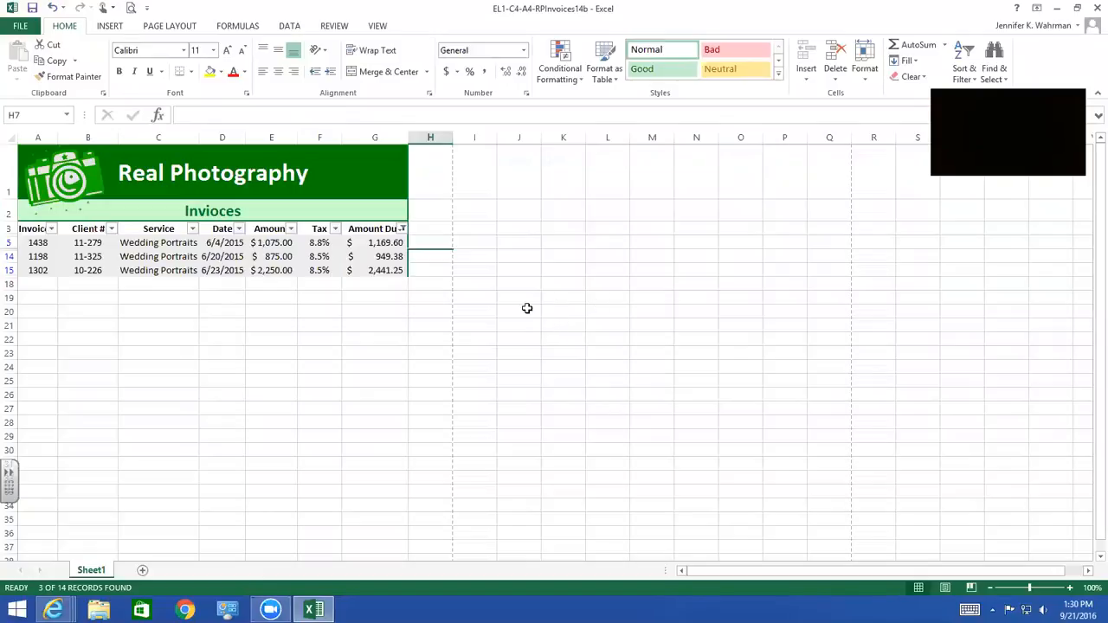
Clear the filter from the Amount Due column and filter it to show only amounts less than 500
click(402, 229)
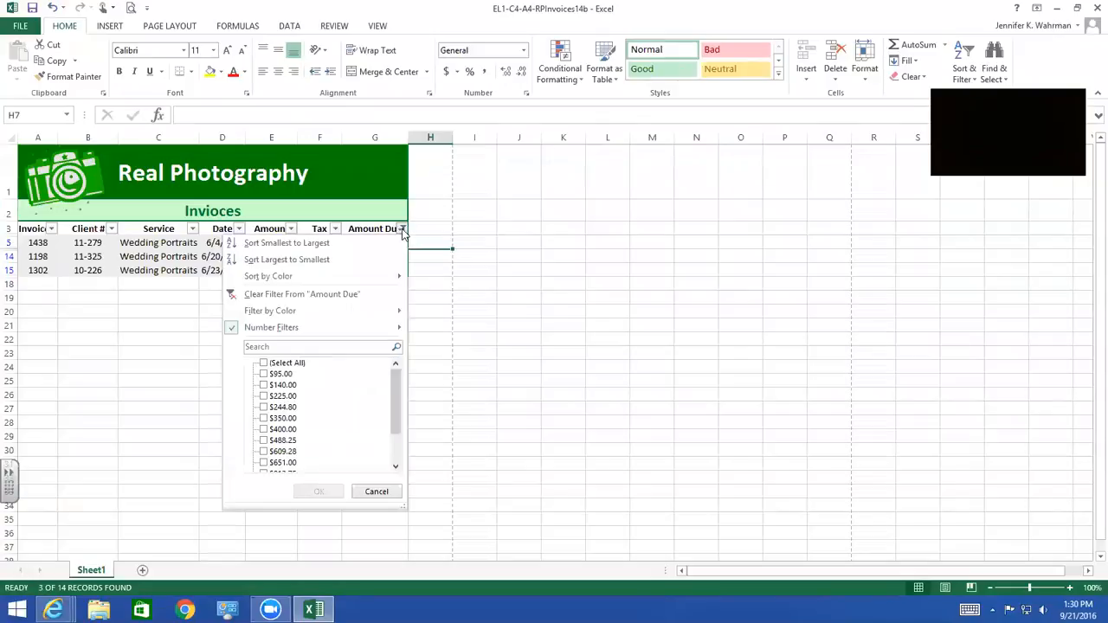
click(327, 296)
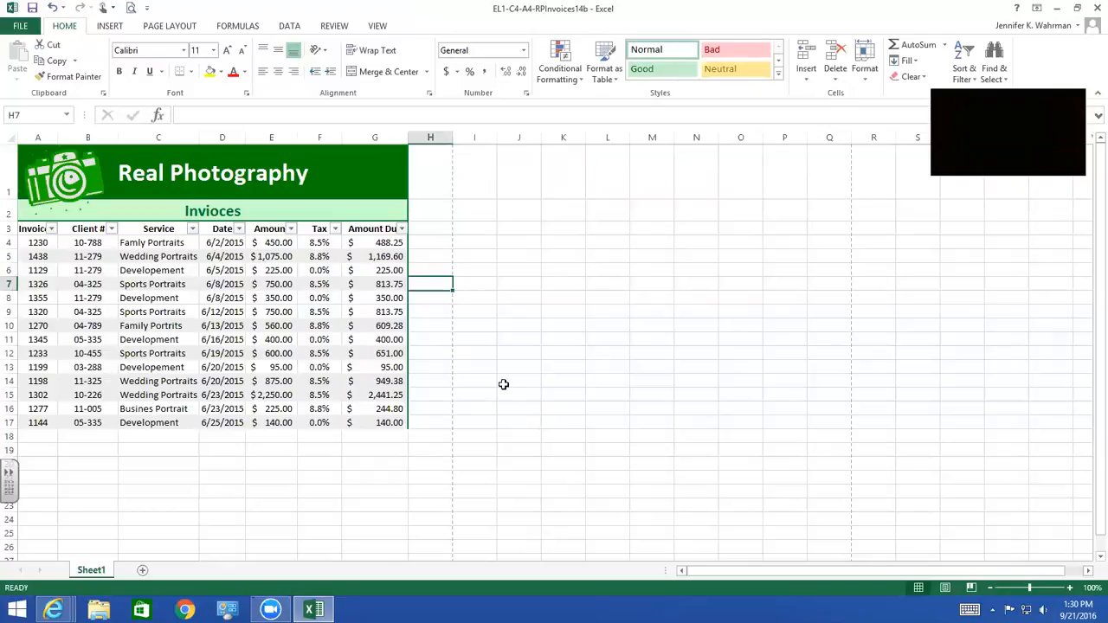
click(402, 230)
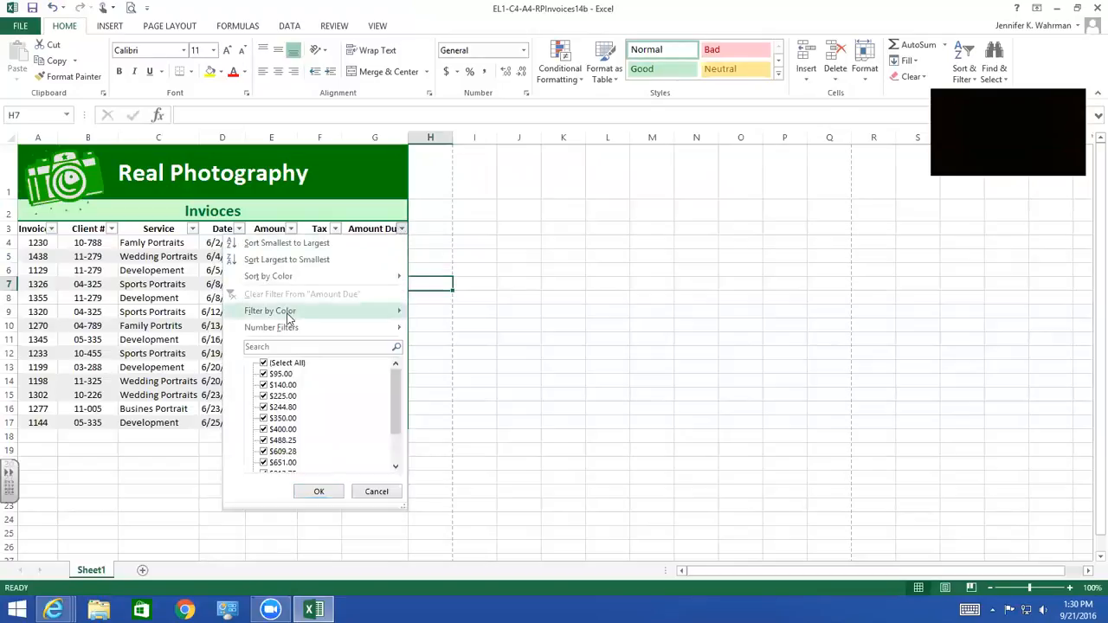
mouse_move(286, 329)
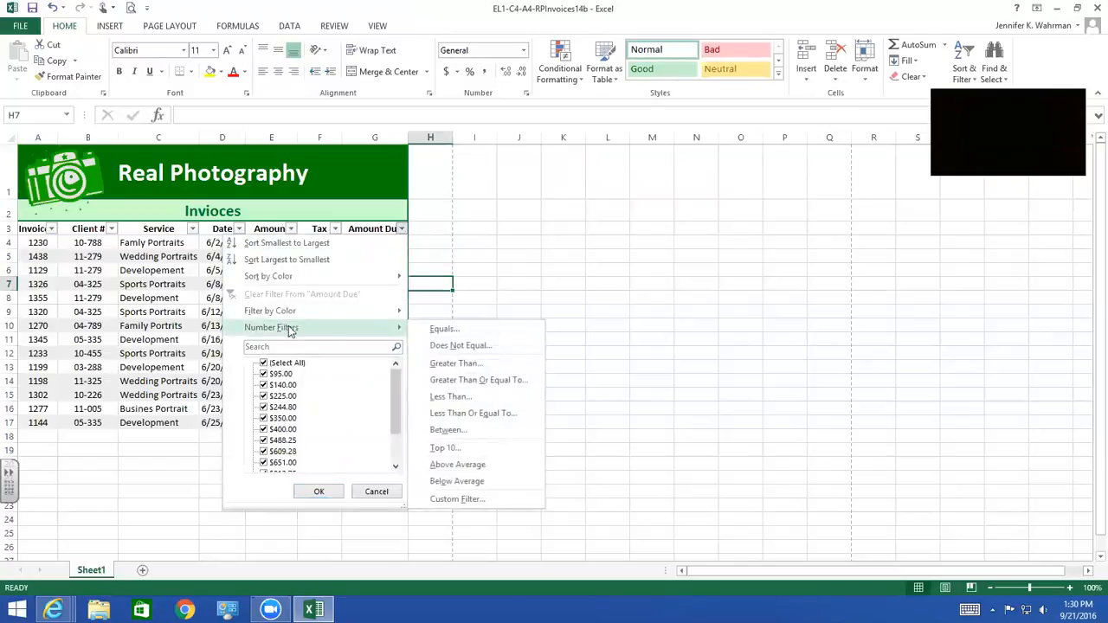
click(450, 400)
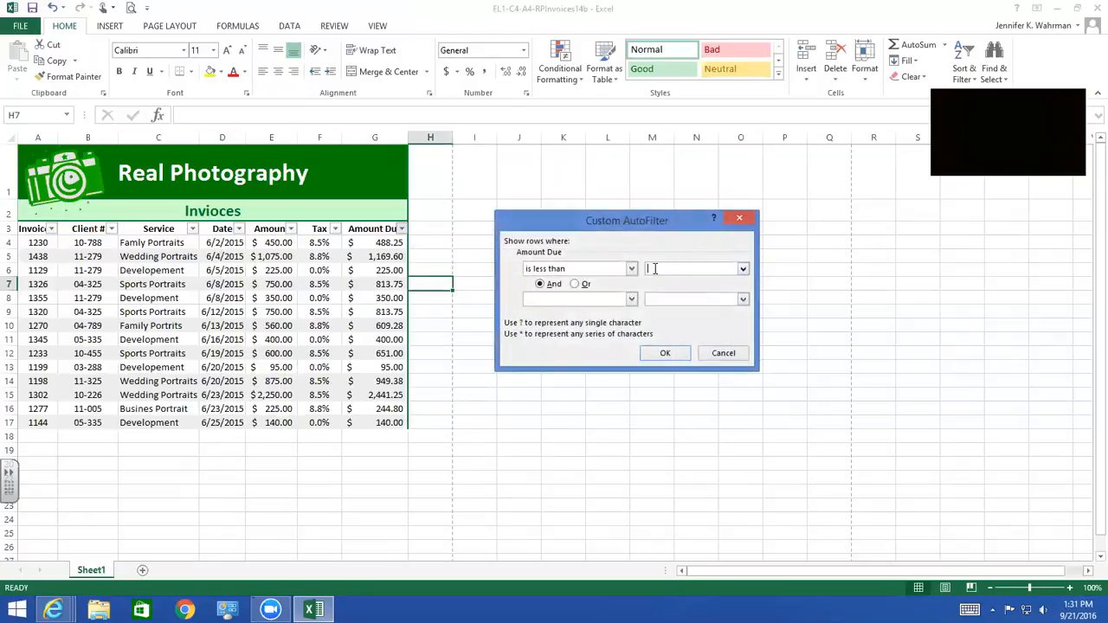
text(500)
click(632, 271)
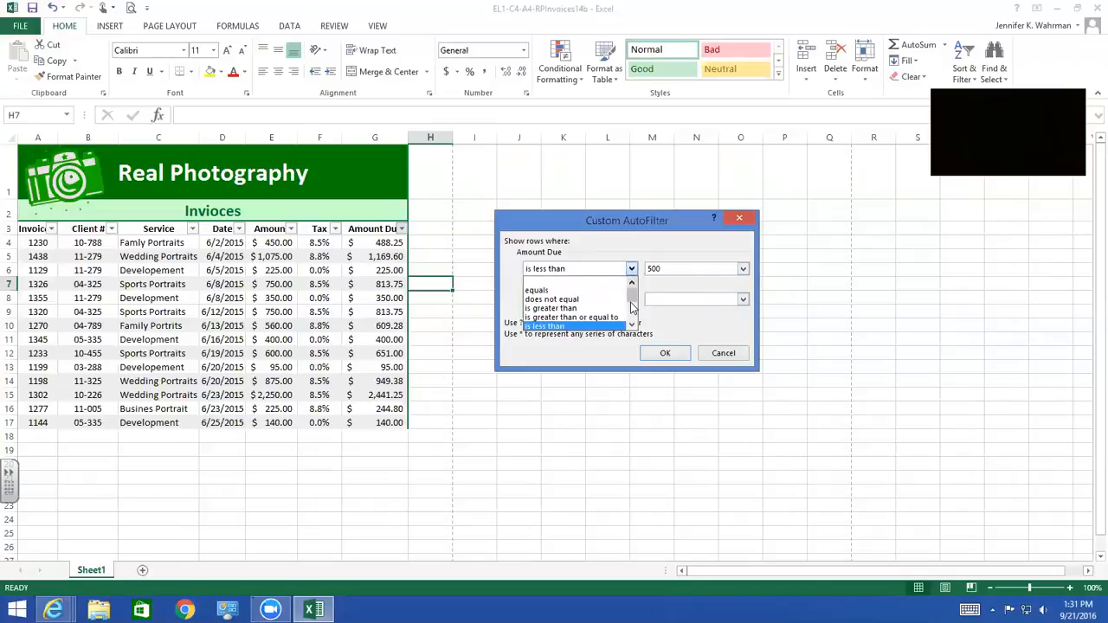
scroll(633, 307, down, 2)
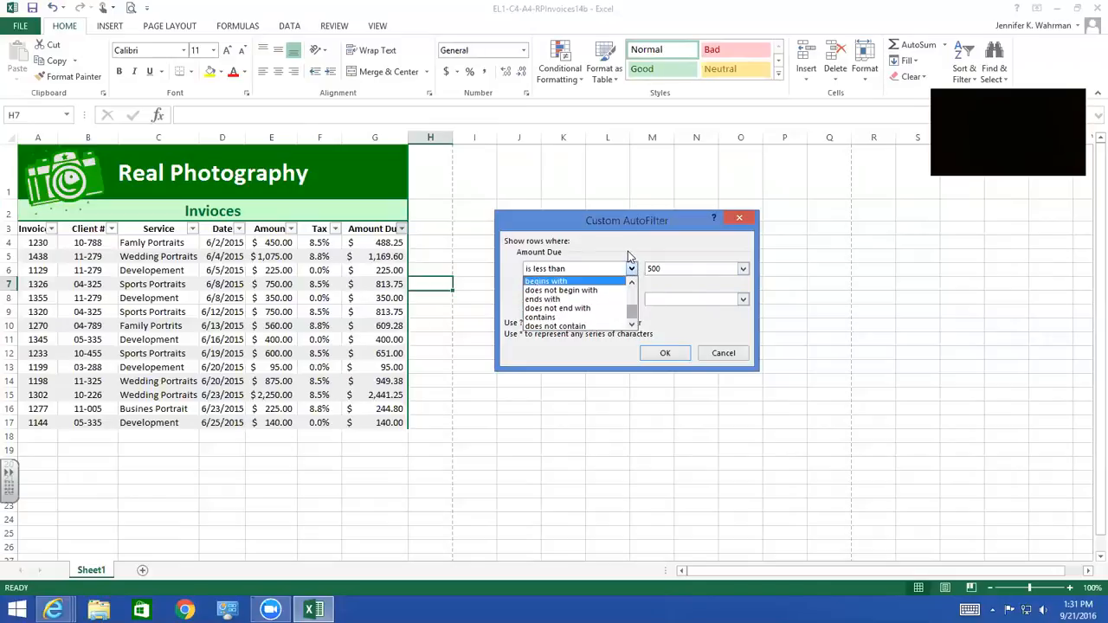
click(699, 243)
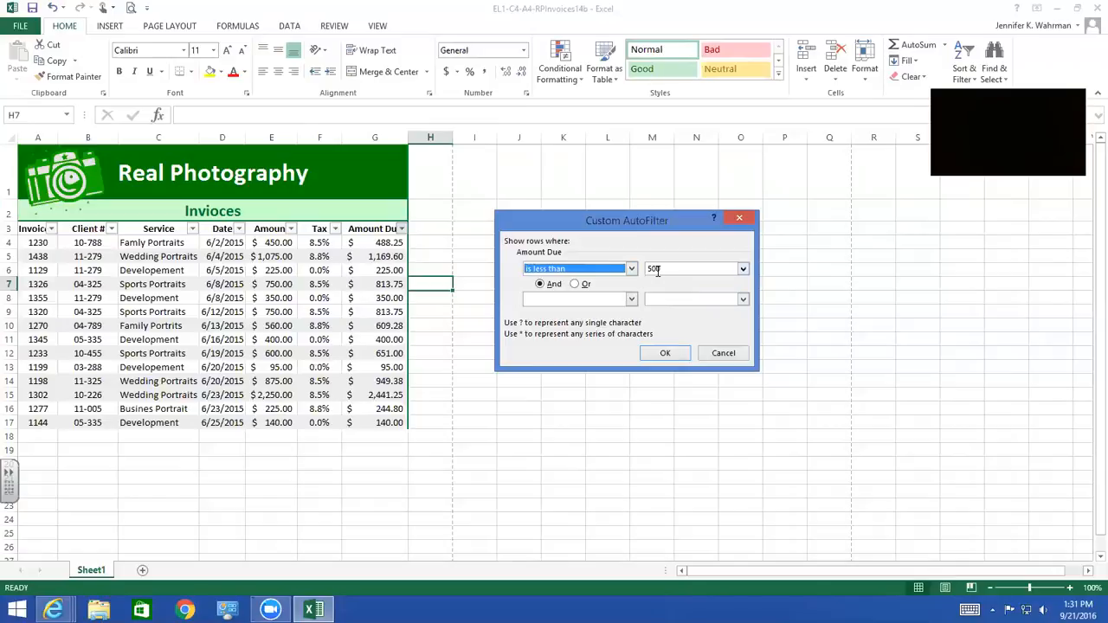
click(665, 353)
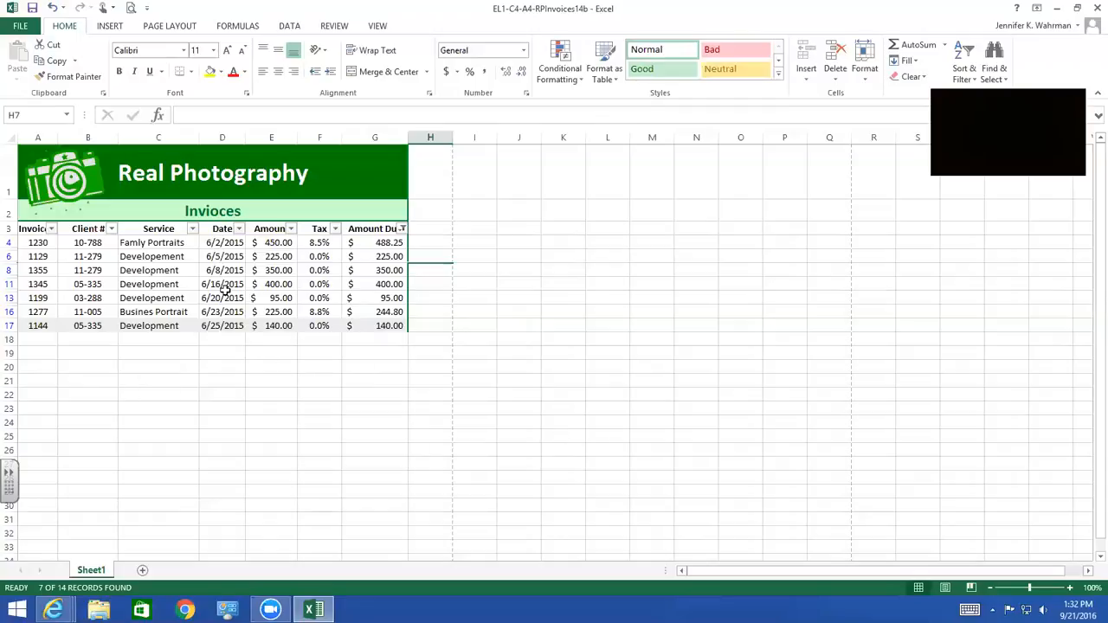
Save the filtered workbook in the current Chapter 4 folder as EL1-C4-A4-RPInvoices14c, replacing the existing file
click(19, 29)
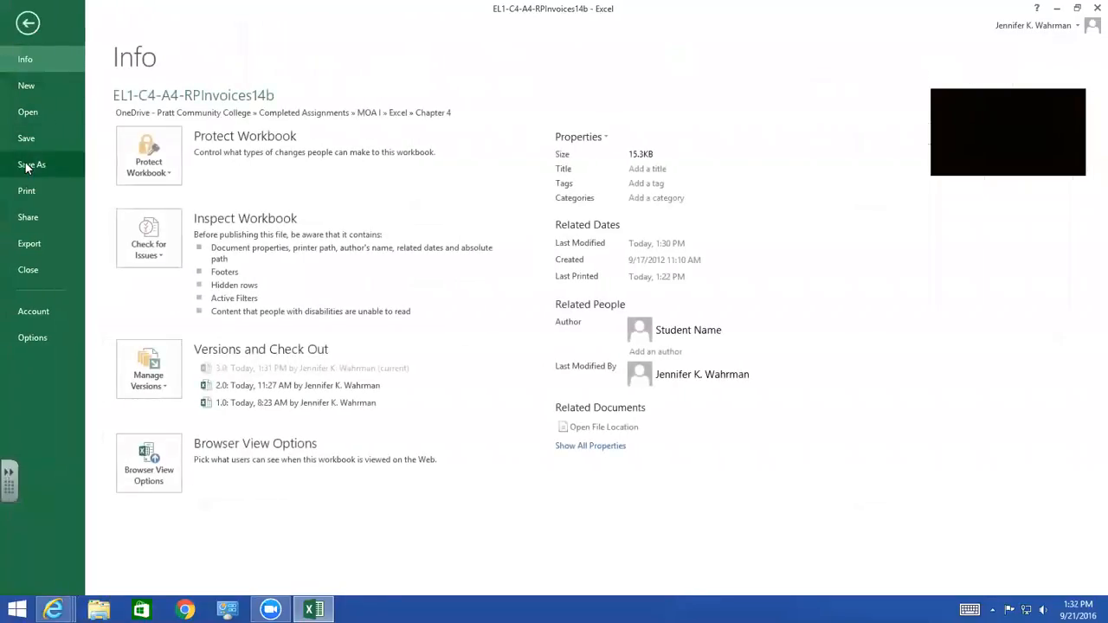
click(26, 164)
click(390, 157)
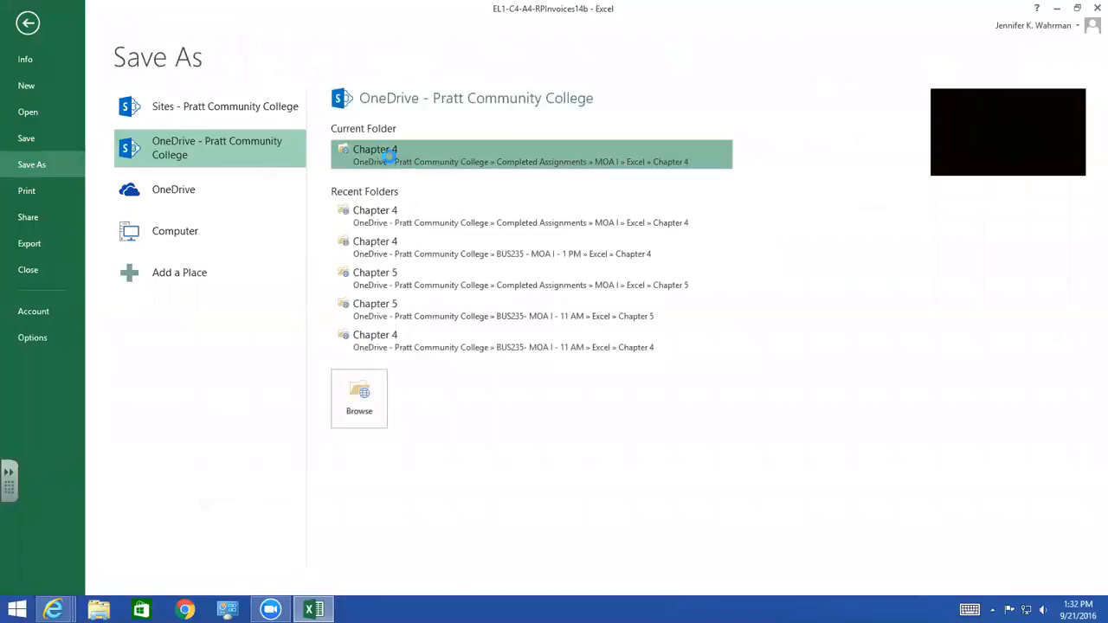
click(682, 295)
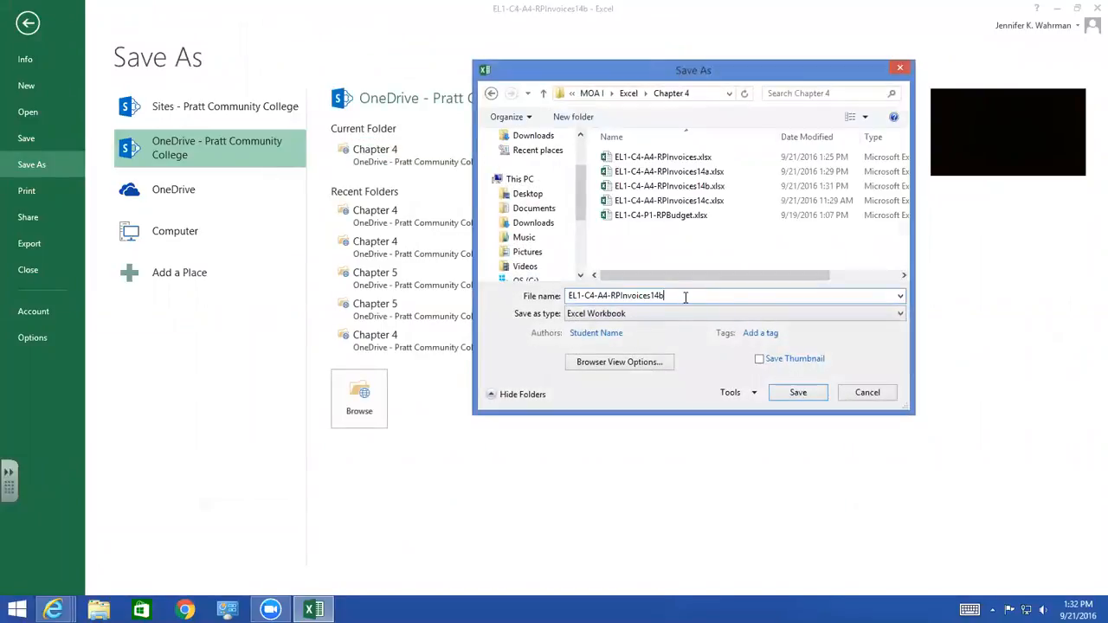
key(BackSpace)
text(c)
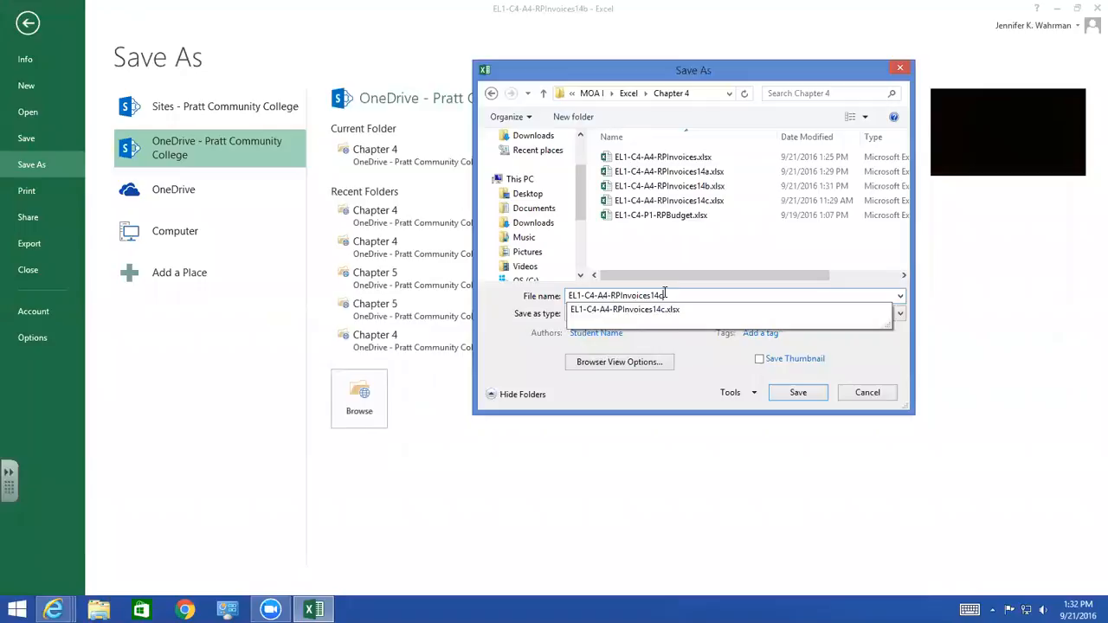
click(799, 393)
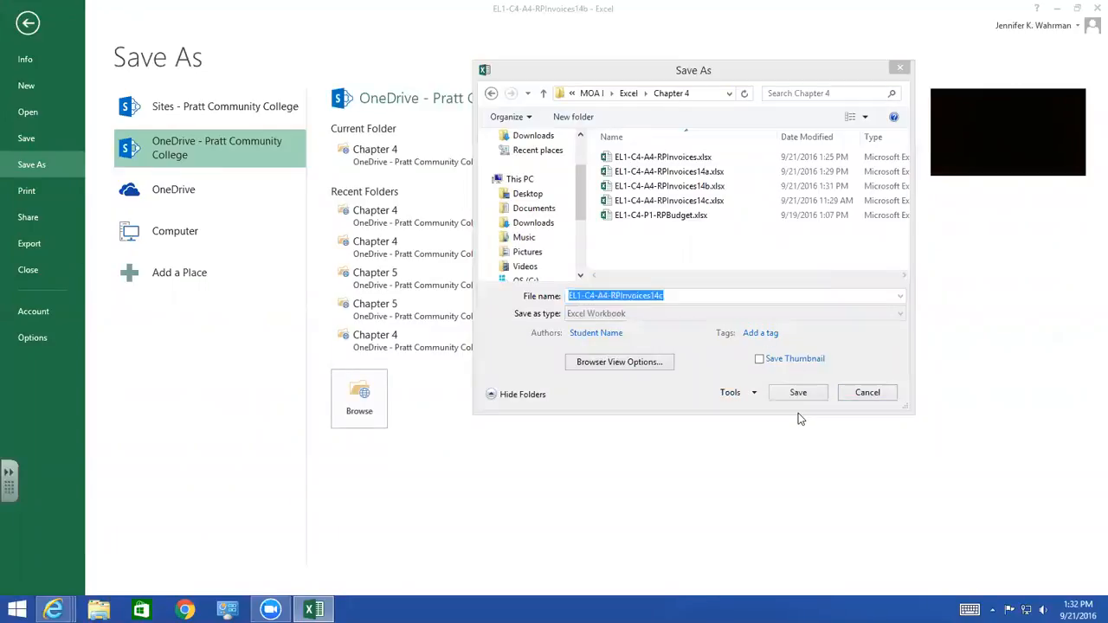
click(605, 312)
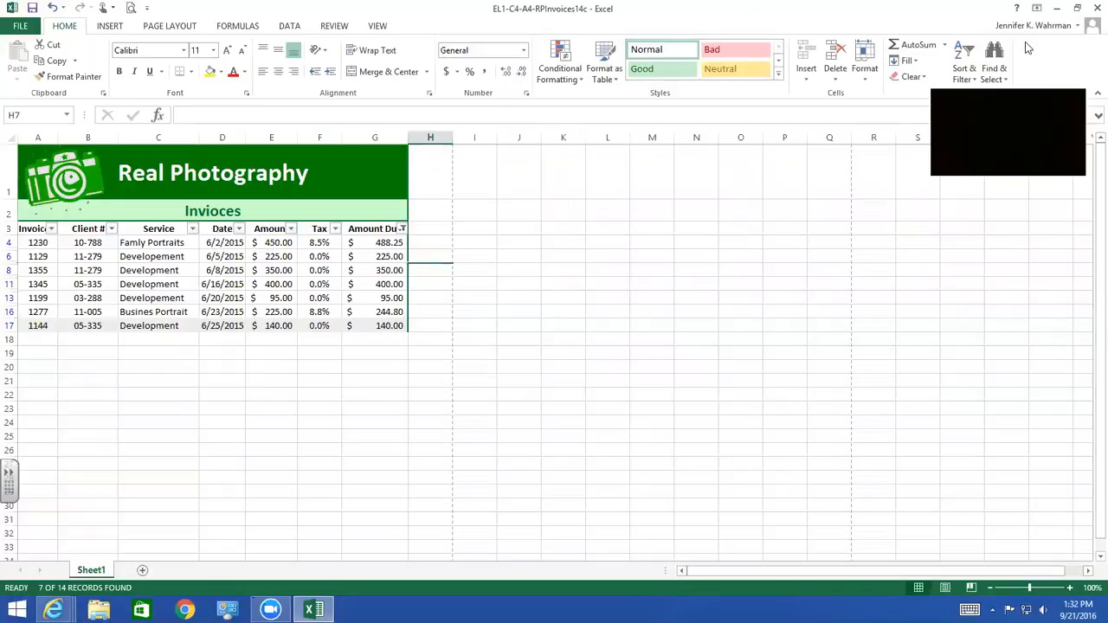
Close the workbook and the RPInvoices.xlsx browser tab, and go to the Chapter 5 folder within the Excel folder in OneDrive
click(1094, 8)
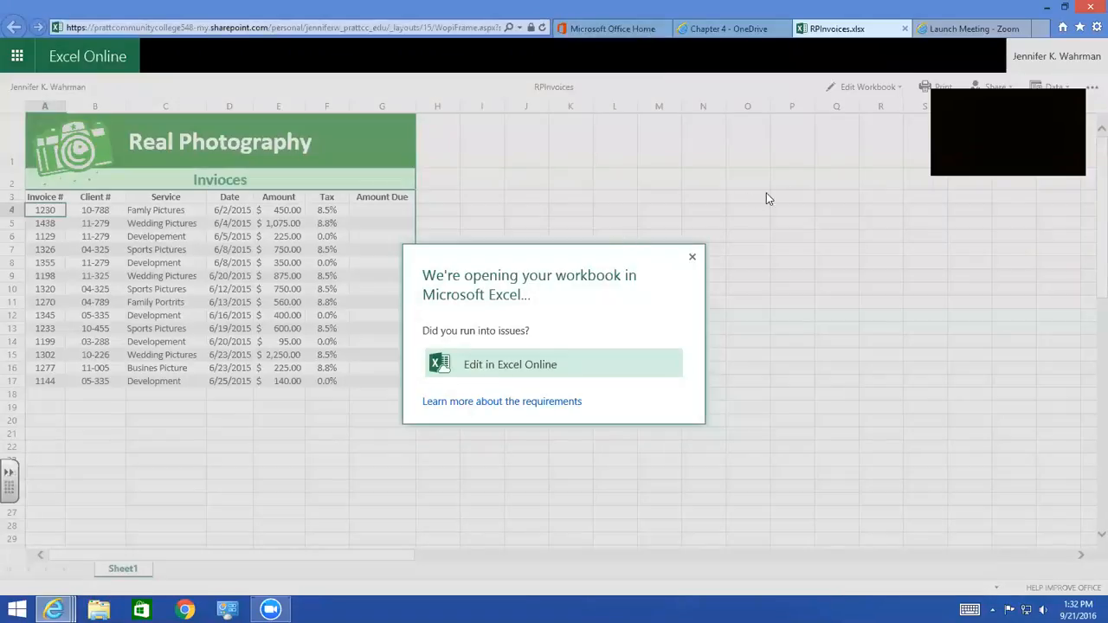
click(905, 29)
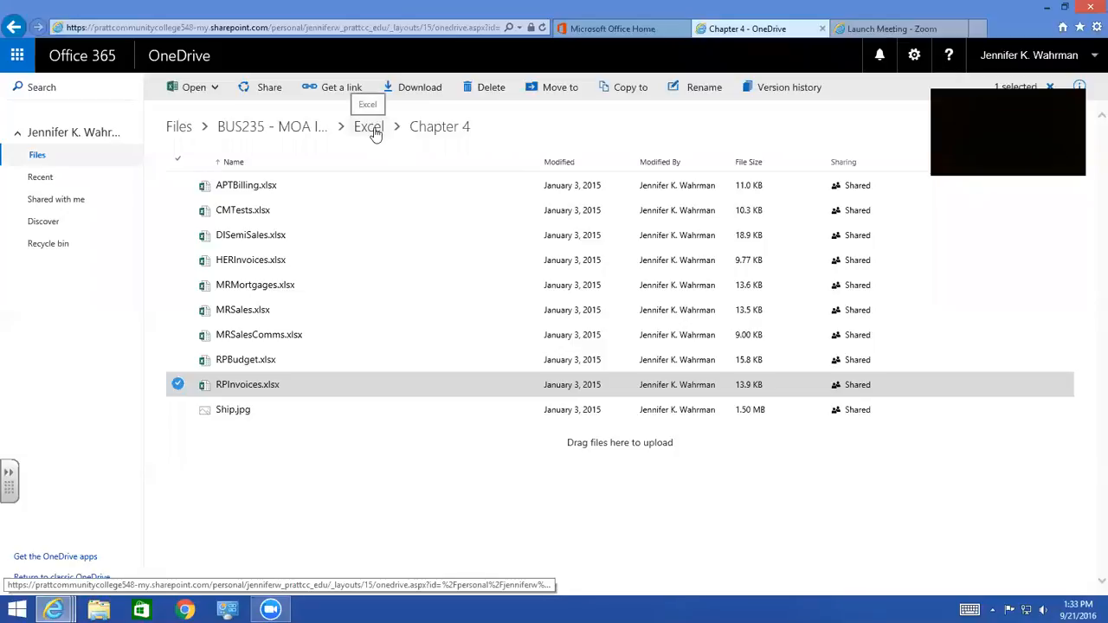
click(375, 132)
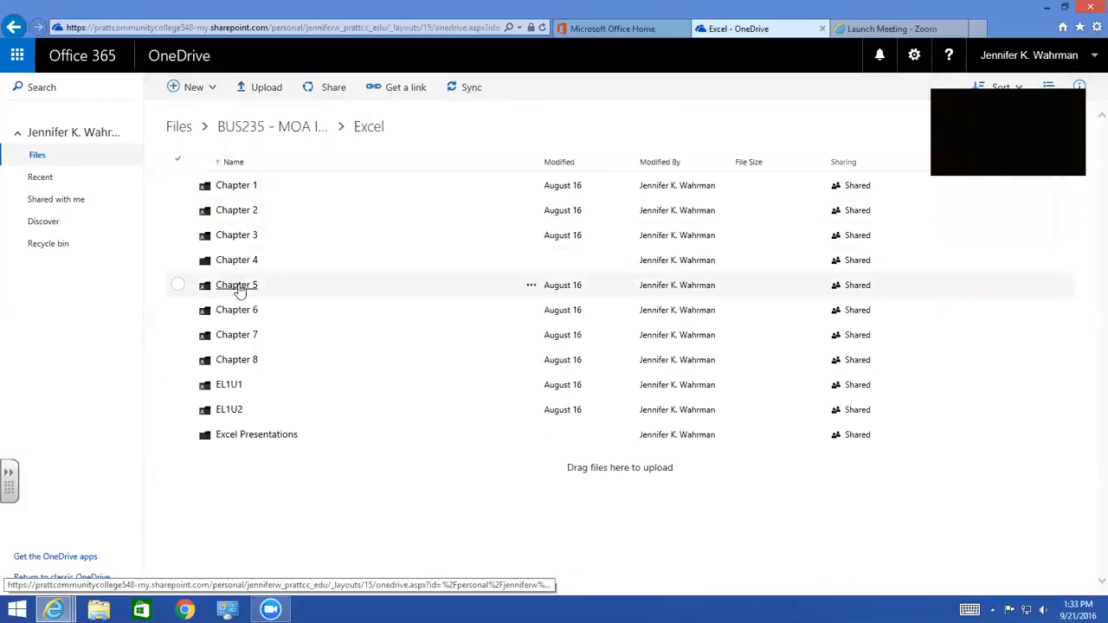
click(239, 286)
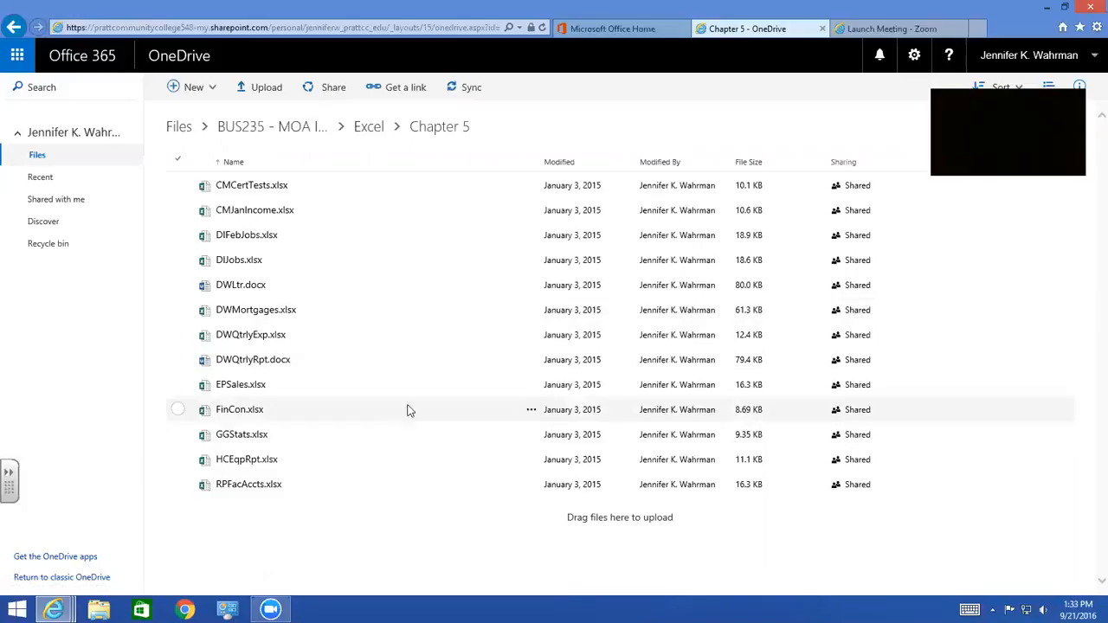
Open DWLtr.docx from the Chapter 5 folder in the desktop version of Word and enable editing
click(230, 291)
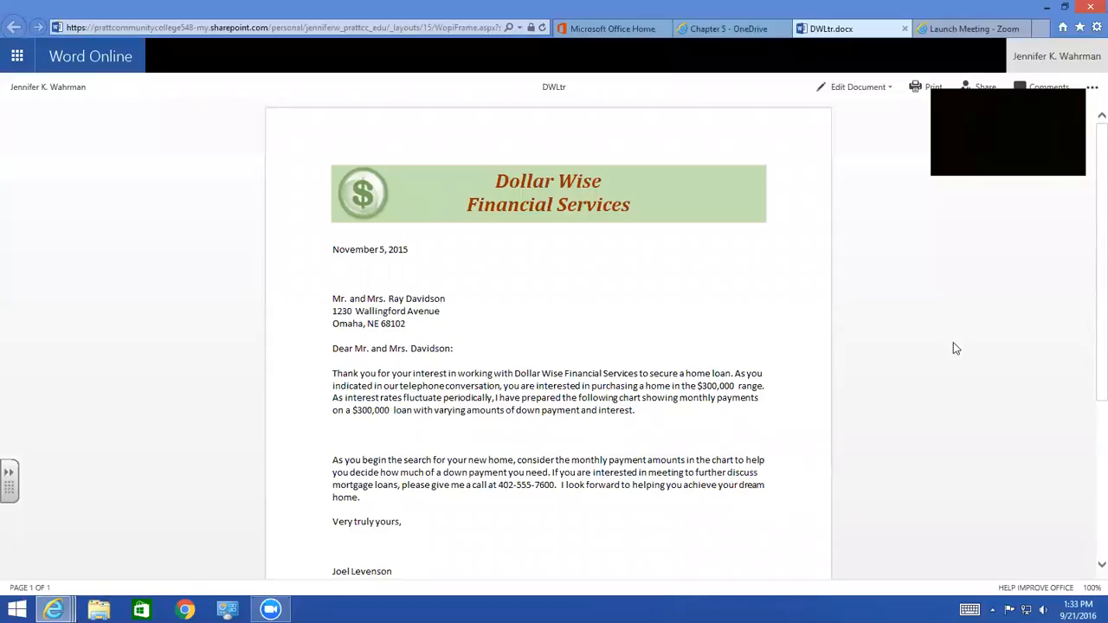
click(853, 88)
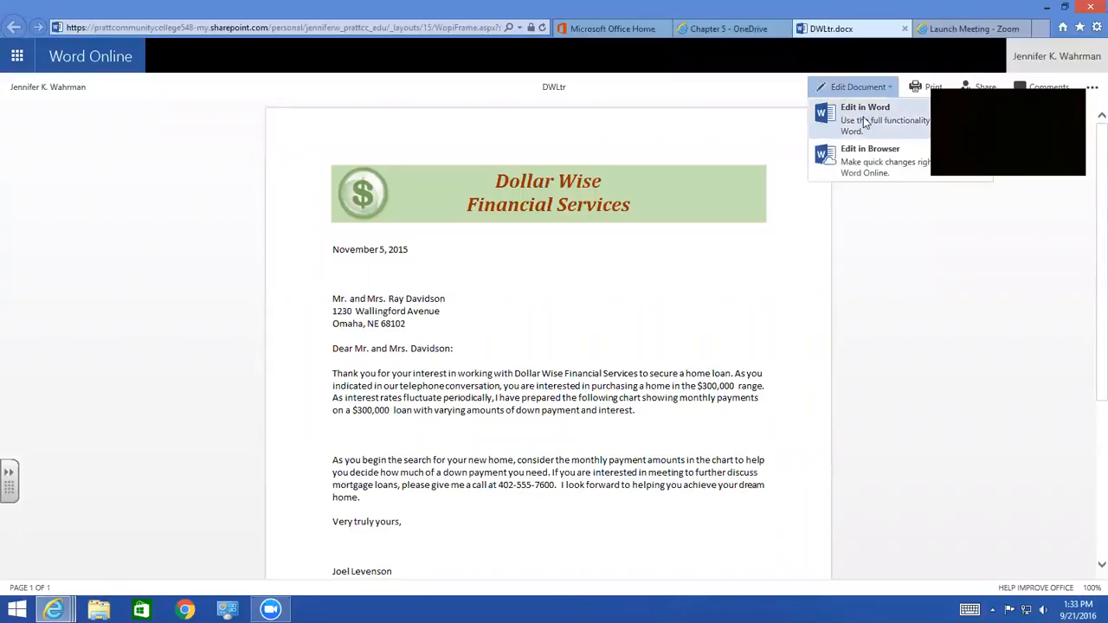
click(863, 114)
click(625, 404)
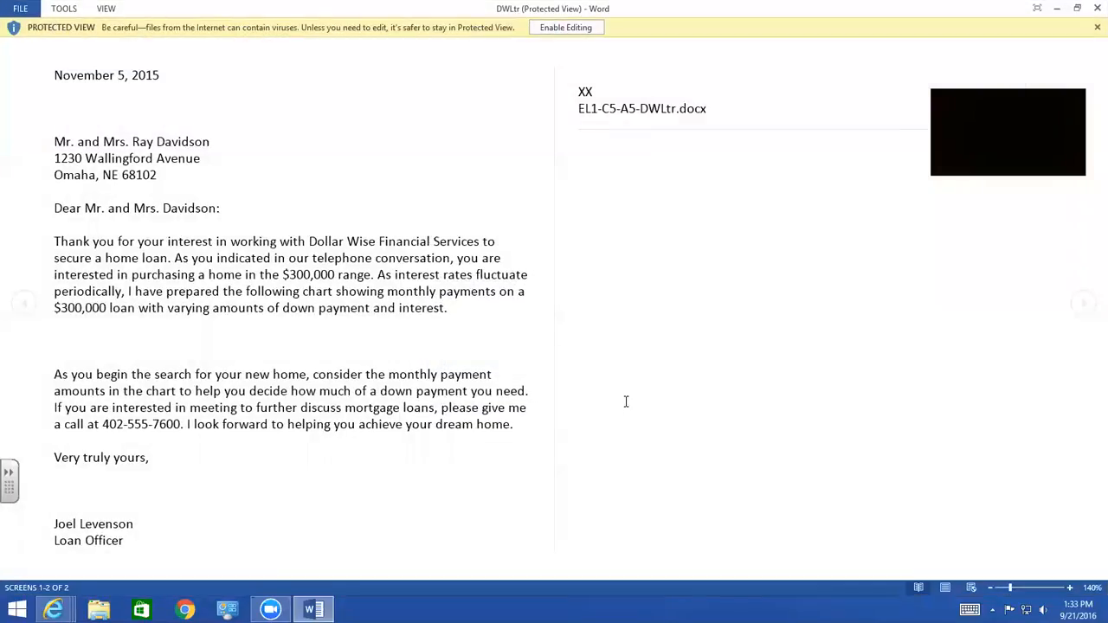
click(550, 31)
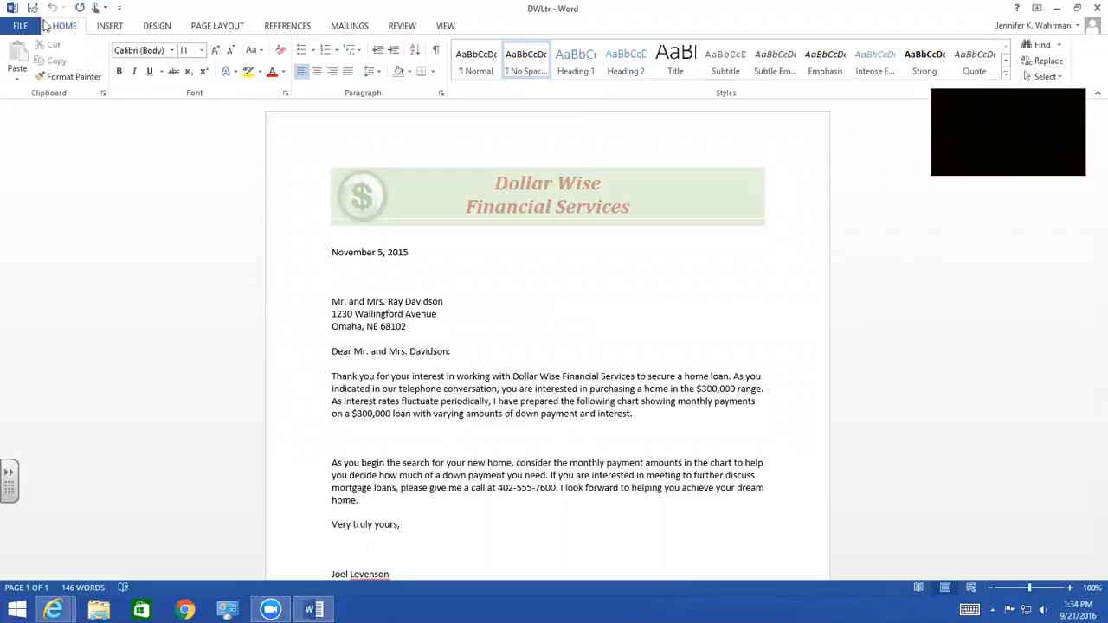
Start saving a copy of the letter and go to Completed Assignments > MOA I > Excel > Chapter 5 in OneDrive
click(17, 27)
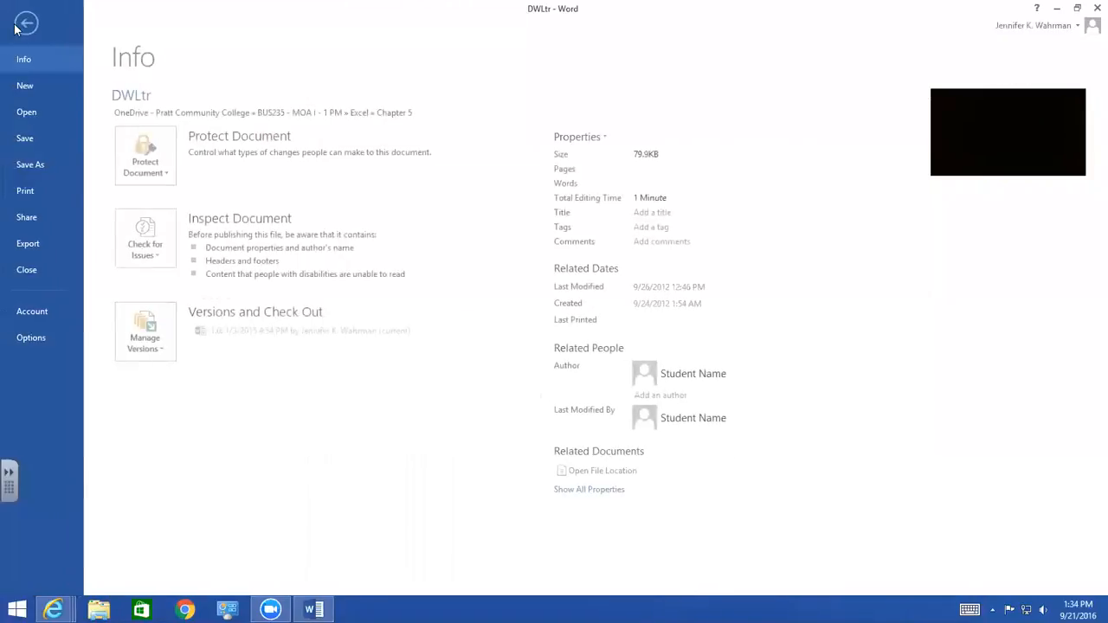
click(39, 166)
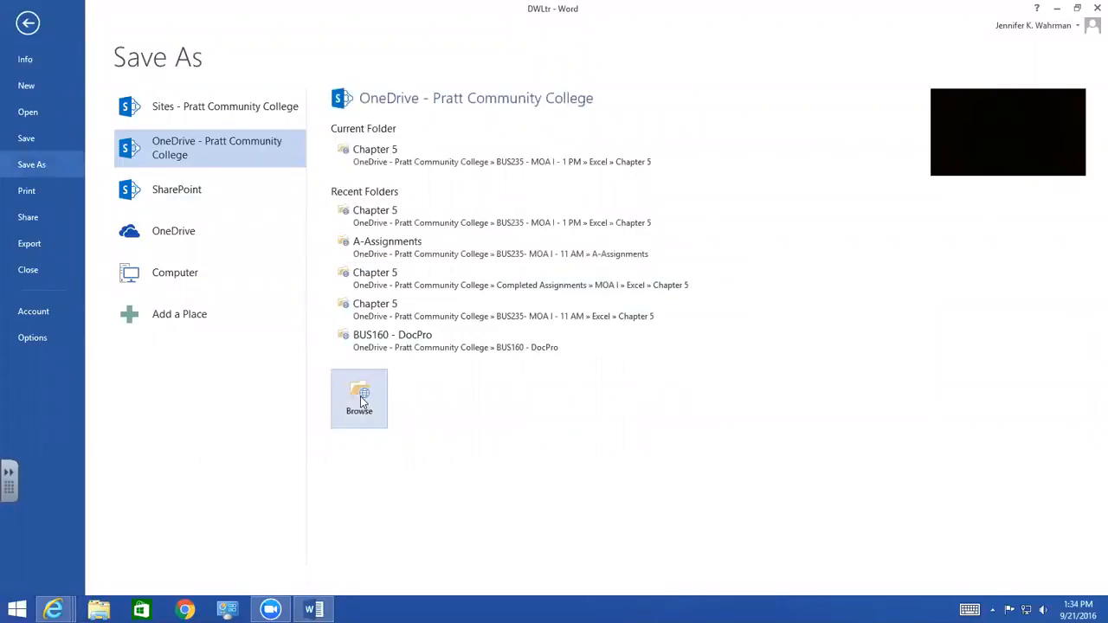
click(359, 397)
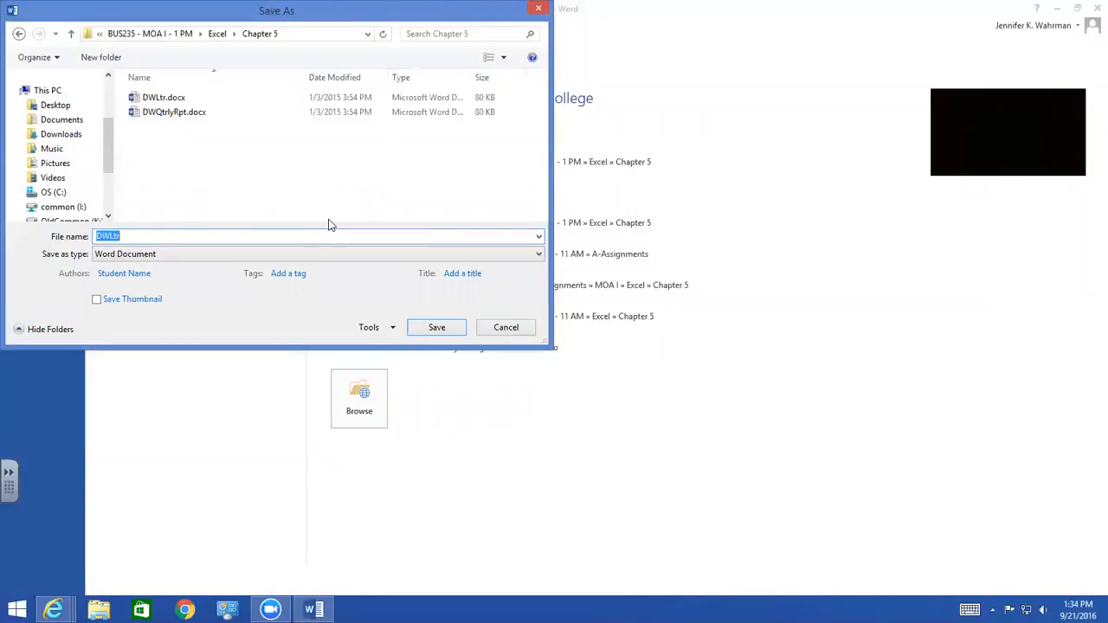
click(127, 39)
click(128, 35)
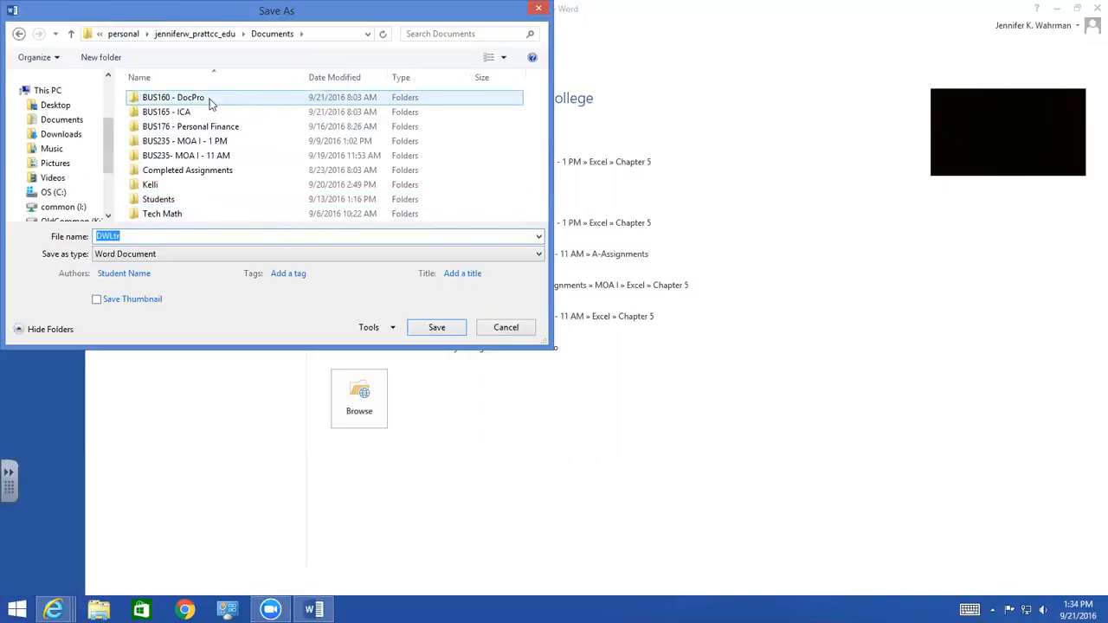
click(185, 173)
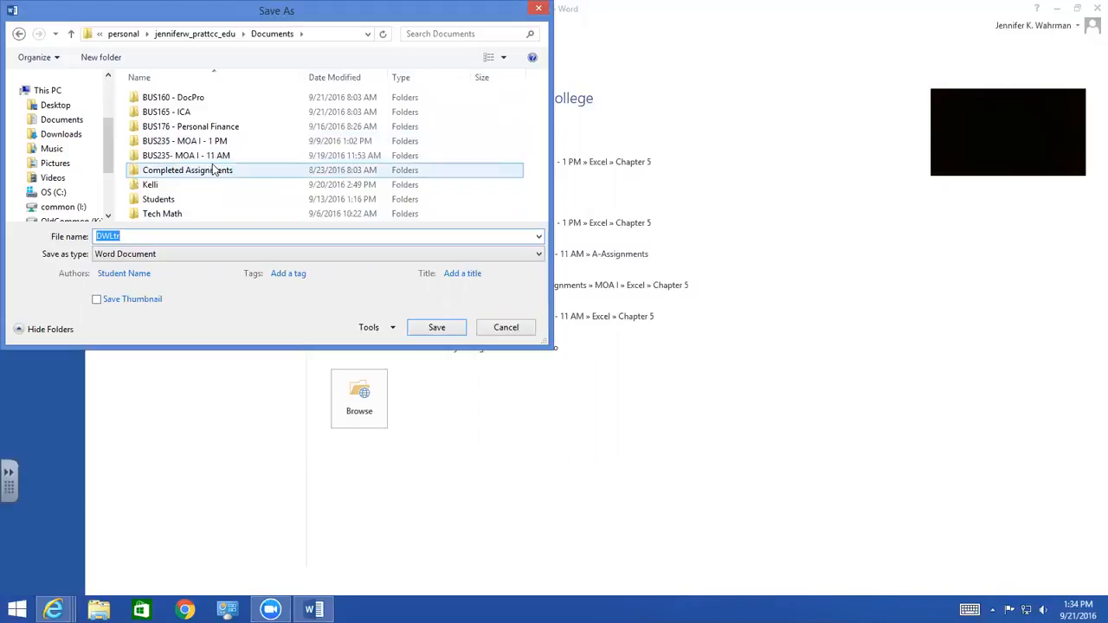
double_click(170, 174)
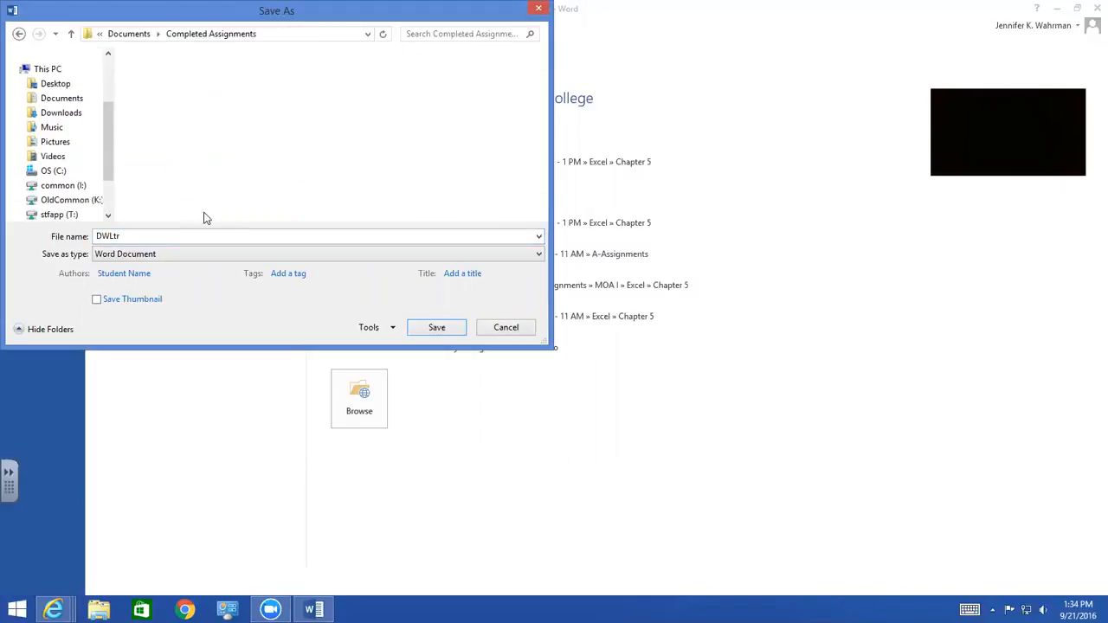
double_click(156, 112)
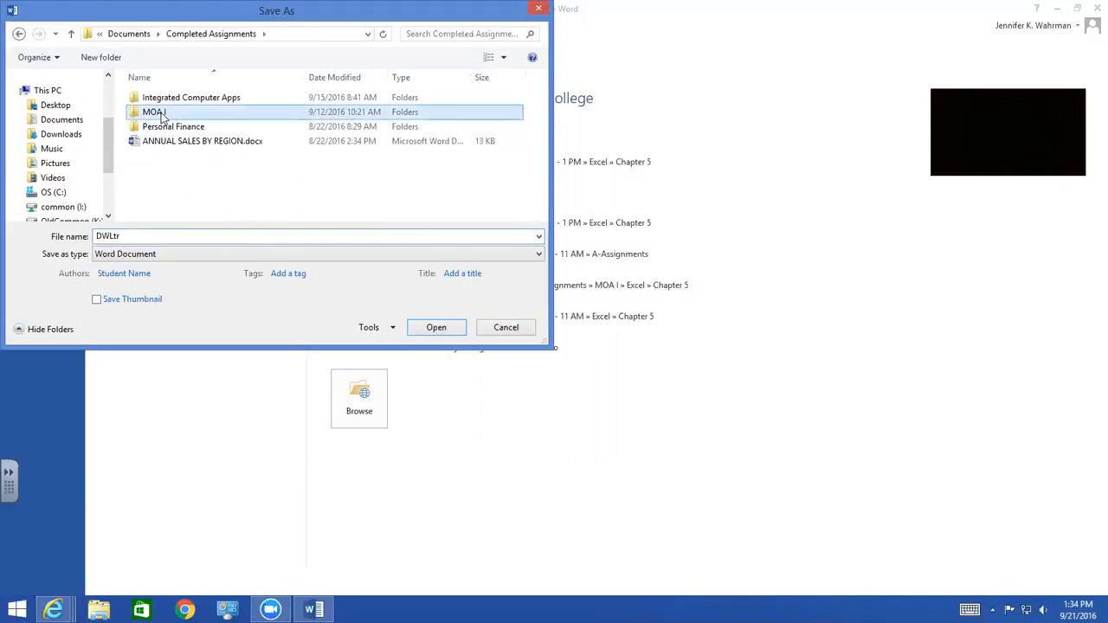
double_click(164, 98)
double_click(161, 156)
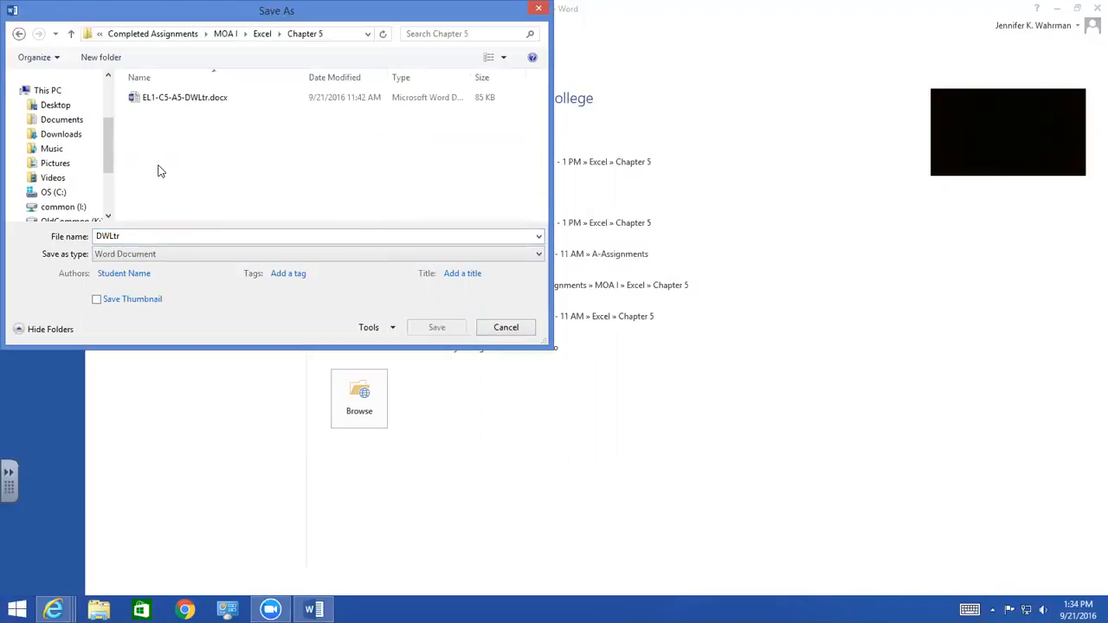
Save the letter in the current Chapter 5 folder as EL1-C5-A5-DWLtr.docx, replacing the existing file
click(179, 99)
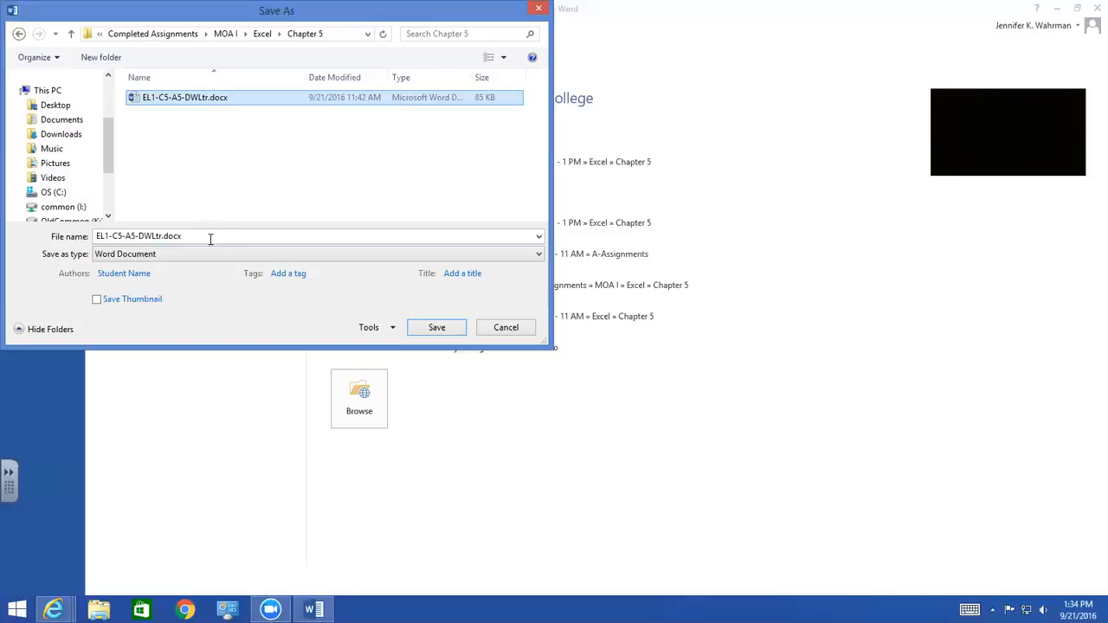
click(139, 236)
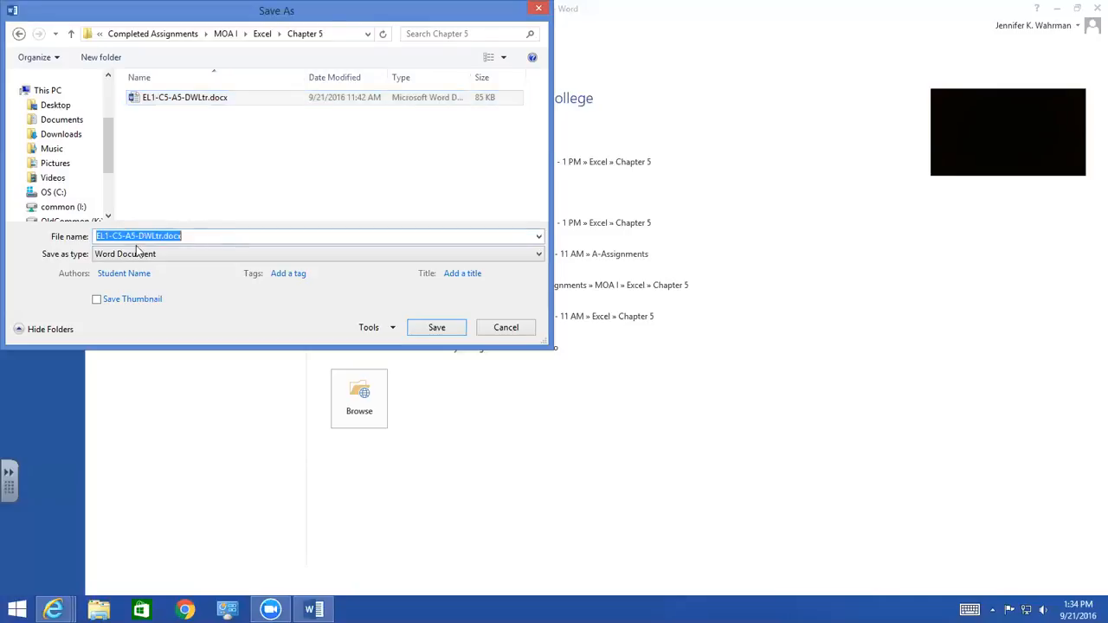
click(139, 237)
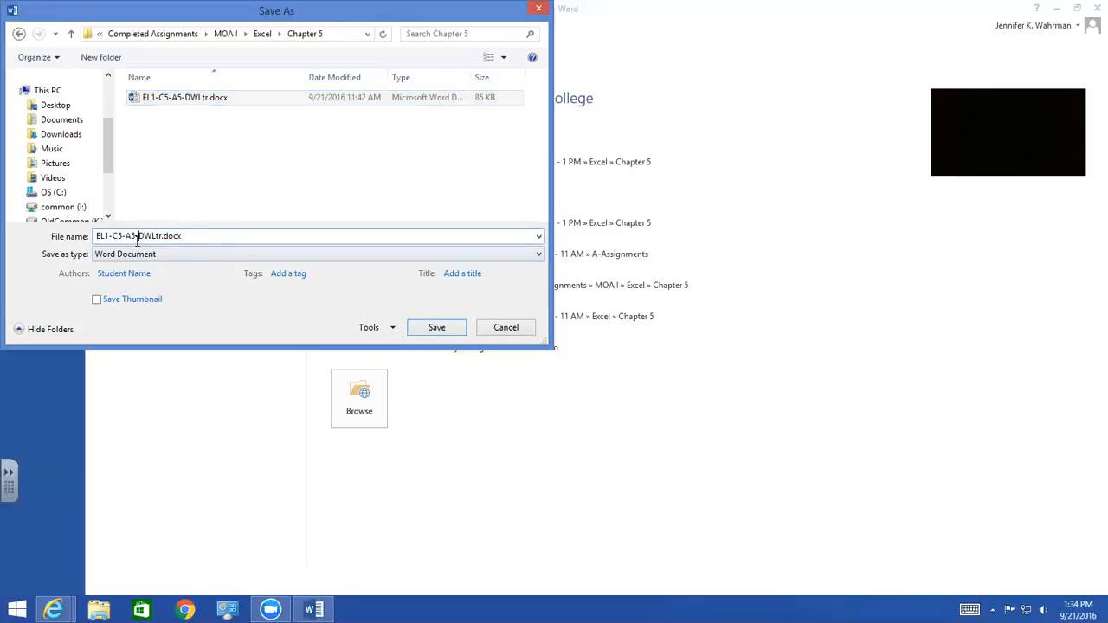
drag(138, 236, 95, 238)
click(102, 236)
click(178, 98)
click(435, 329)
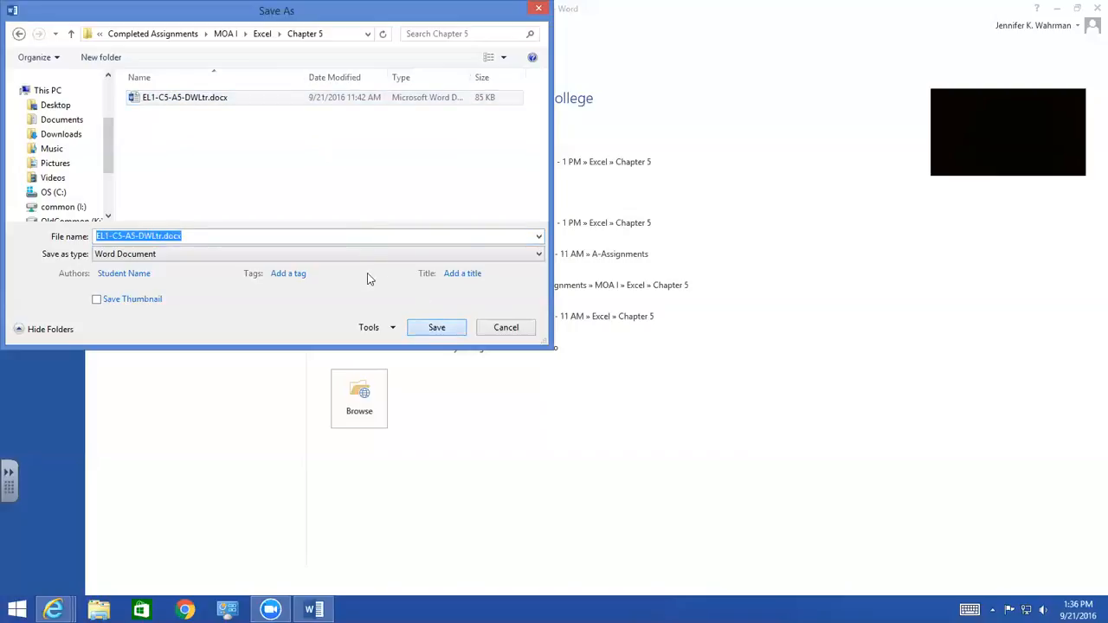
click(546, 335)
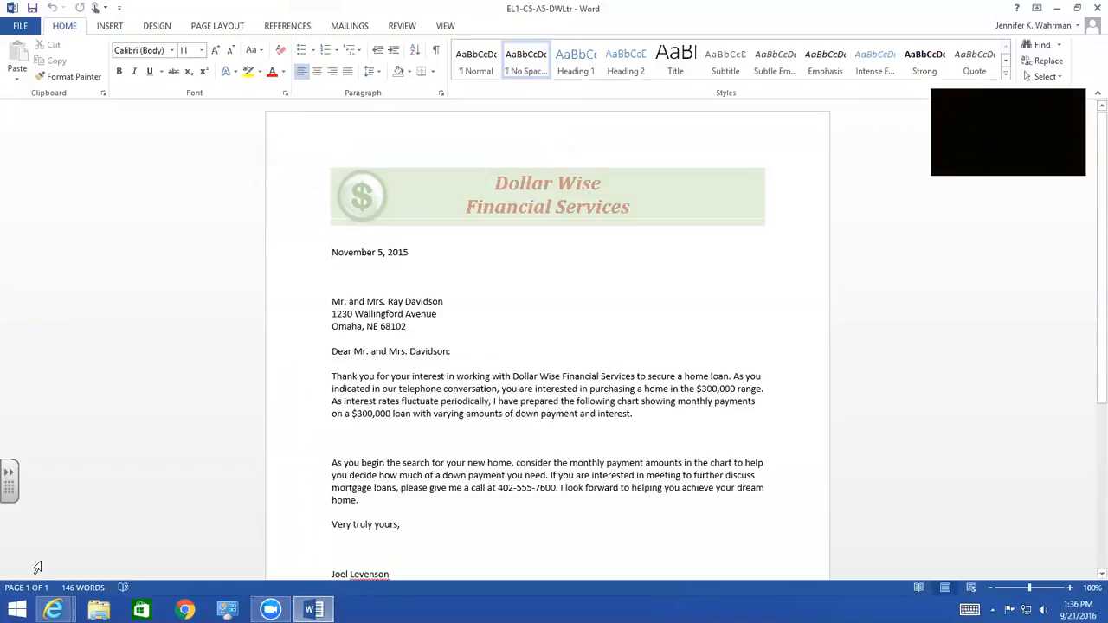
Switch to the DWLtr.docx window in Internet Explorer and close that browser tab
mouse_move(57, 610)
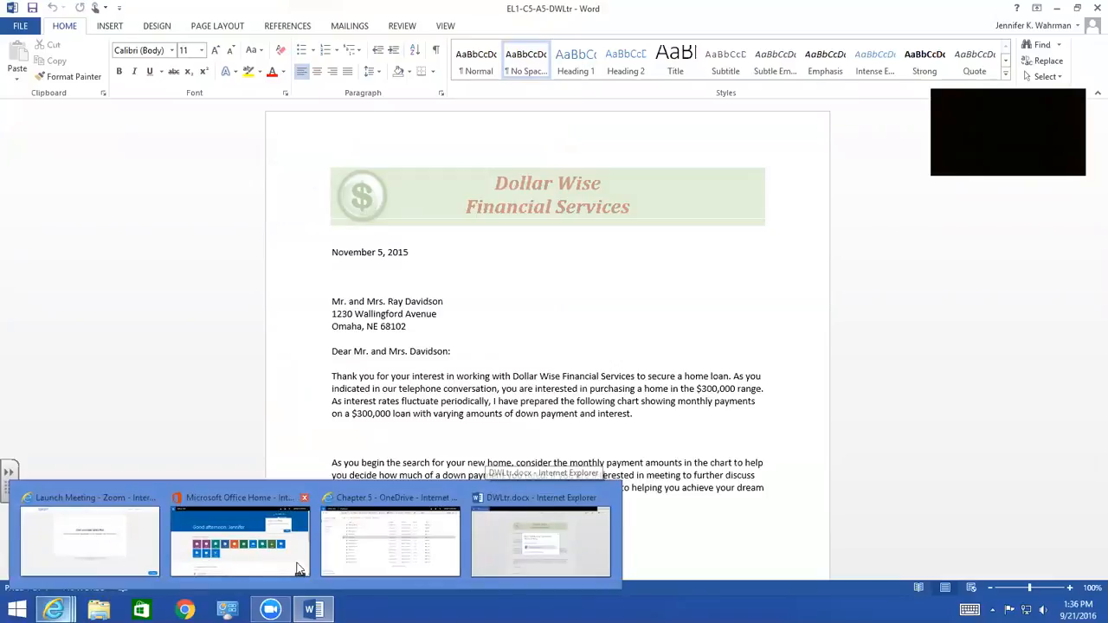
click(545, 512)
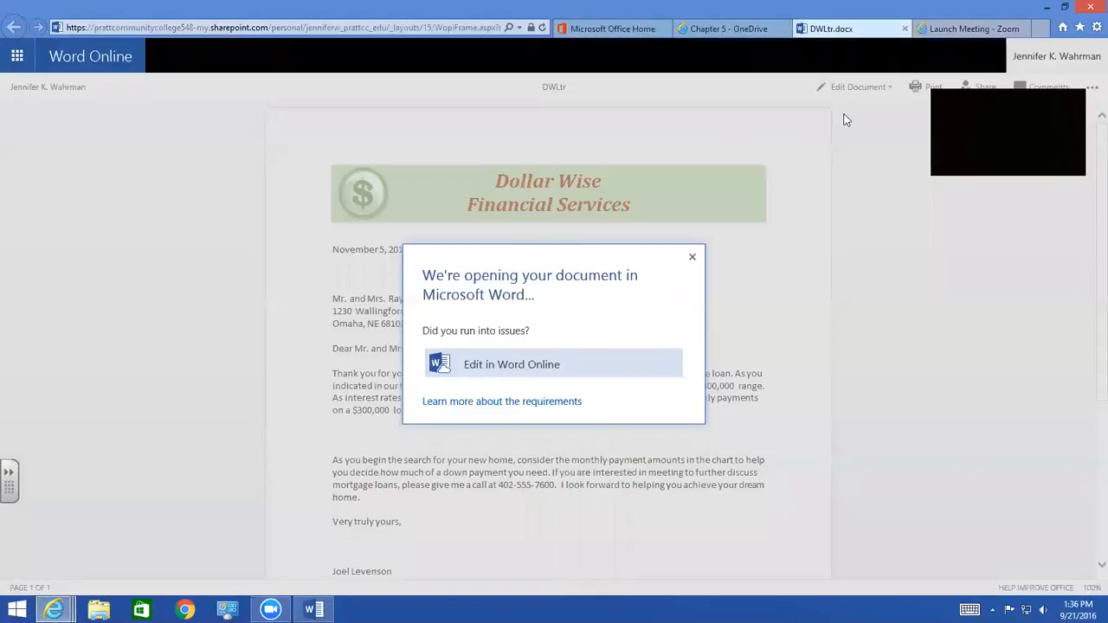
click(906, 30)
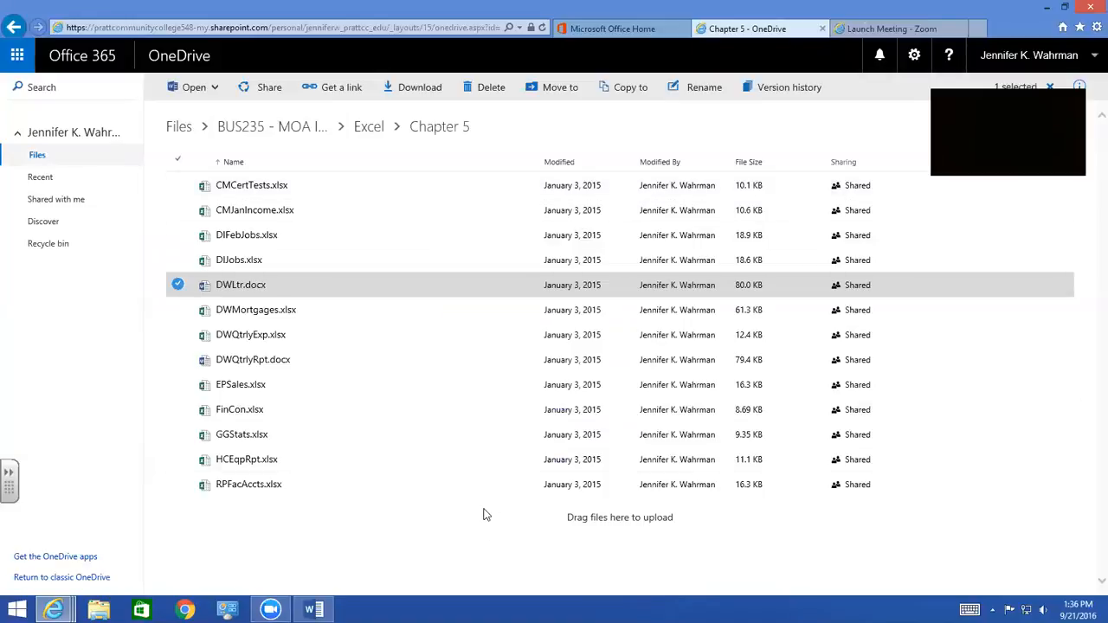
Open DWMortgages.xlsx from the Chapter 5 folder in the desktop version of Excel and enable editing
click(248, 311)
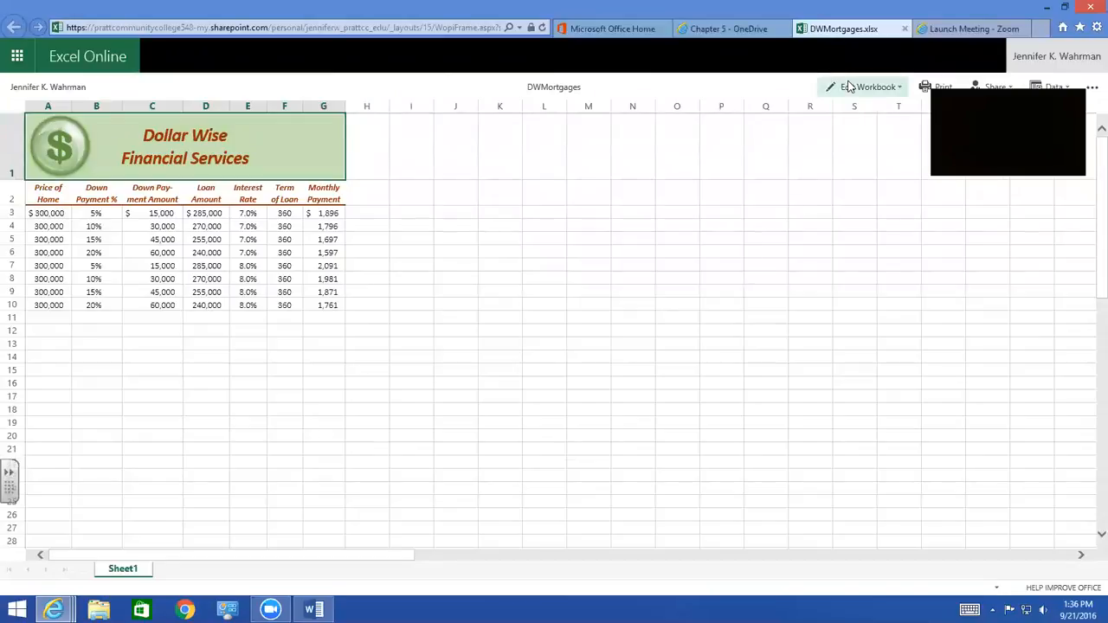
click(850, 86)
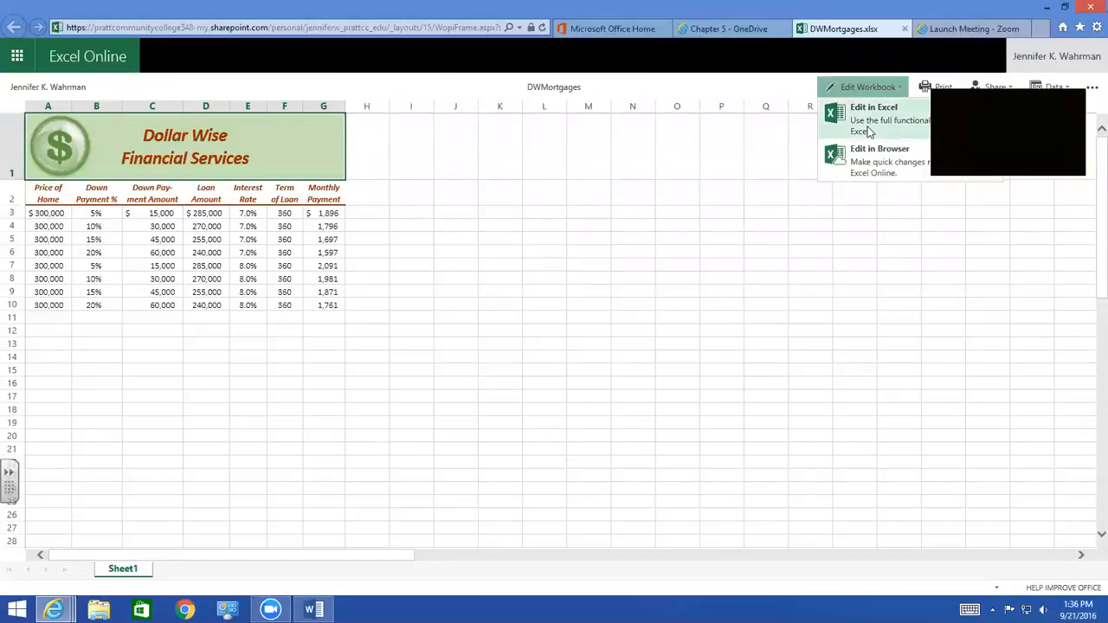
click(867, 116)
click(623, 402)
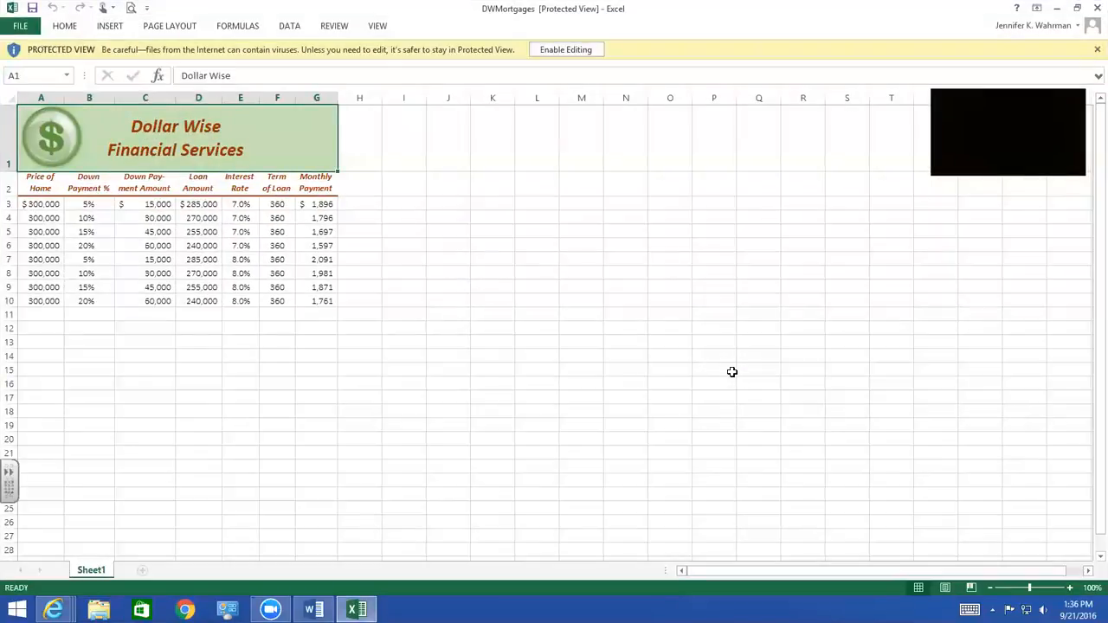
click(568, 52)
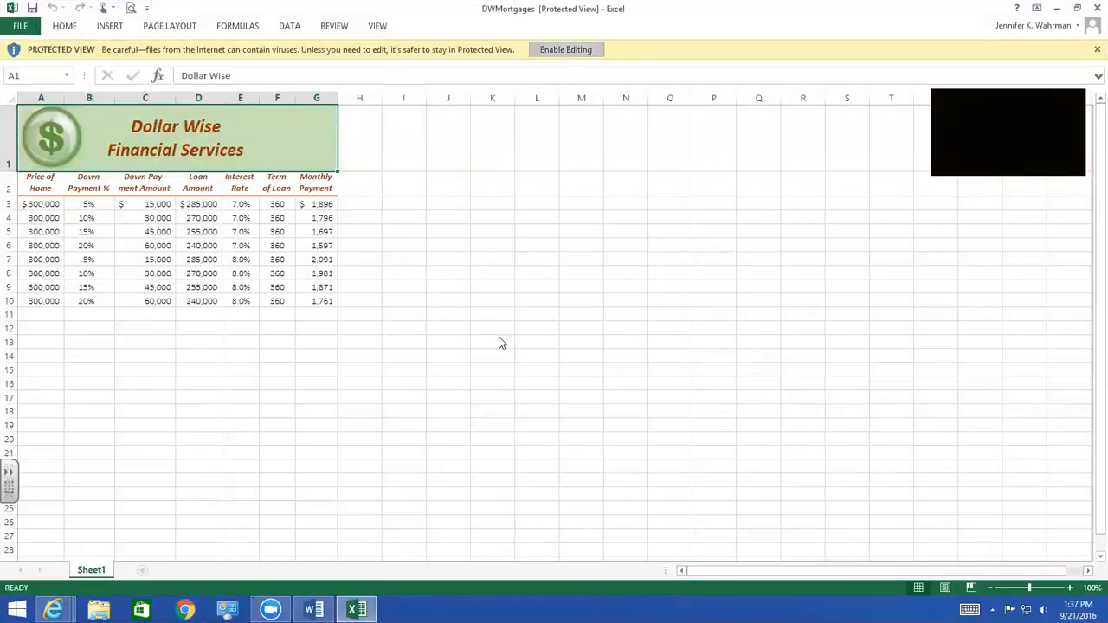
click(575, 339)
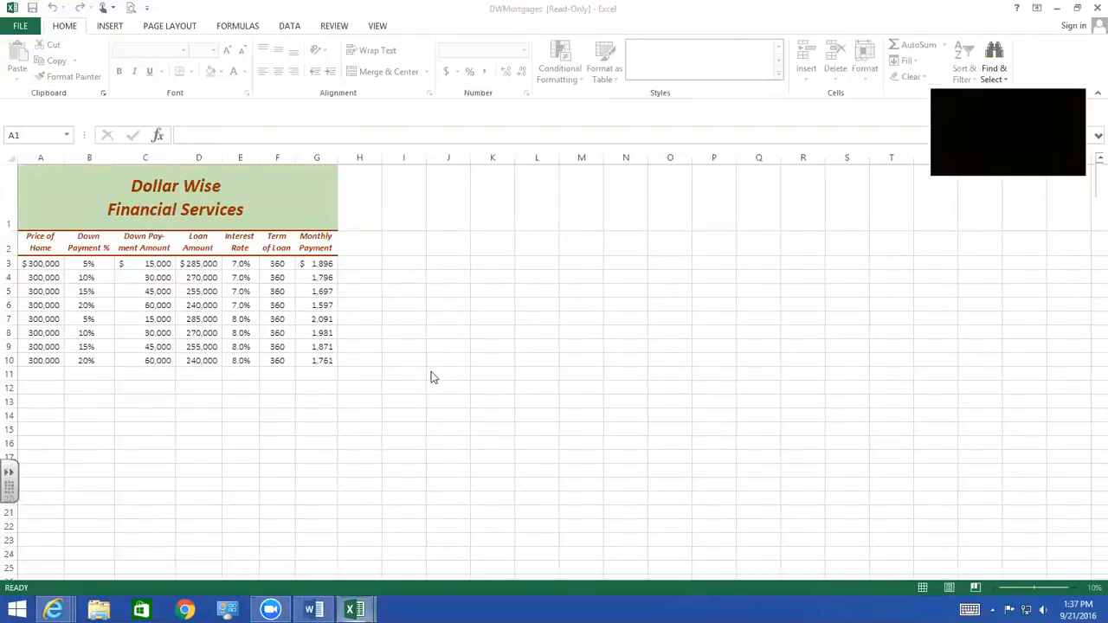
Start saving a copy of the mortgages workbook and go to Completed Assignments > MOA I > Excel > Chapter 5
click(22, 27)
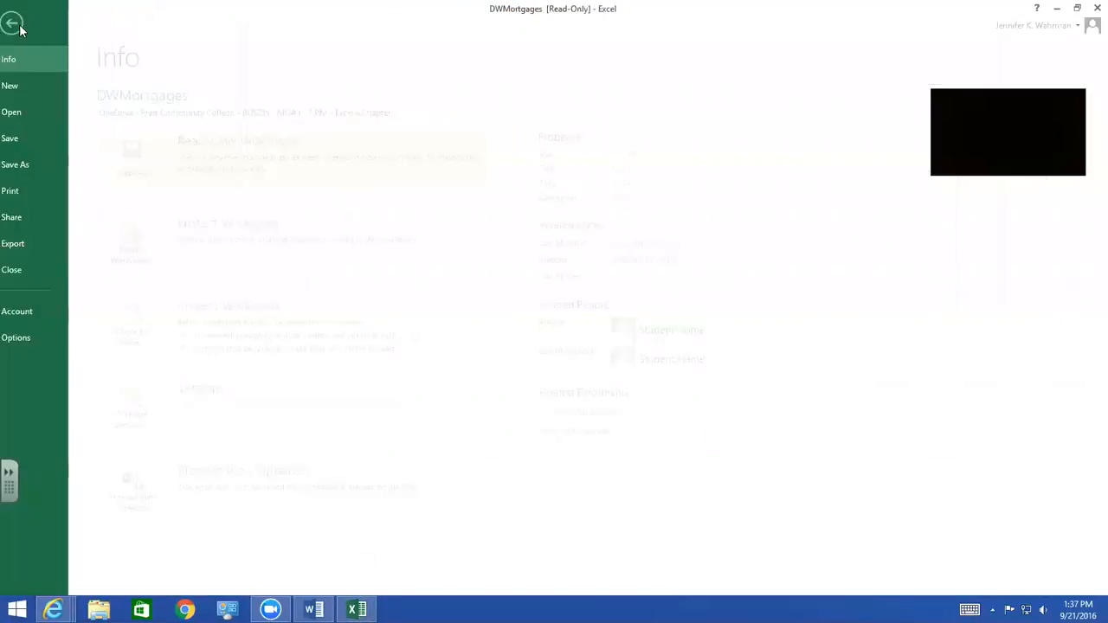
click(37, 164)
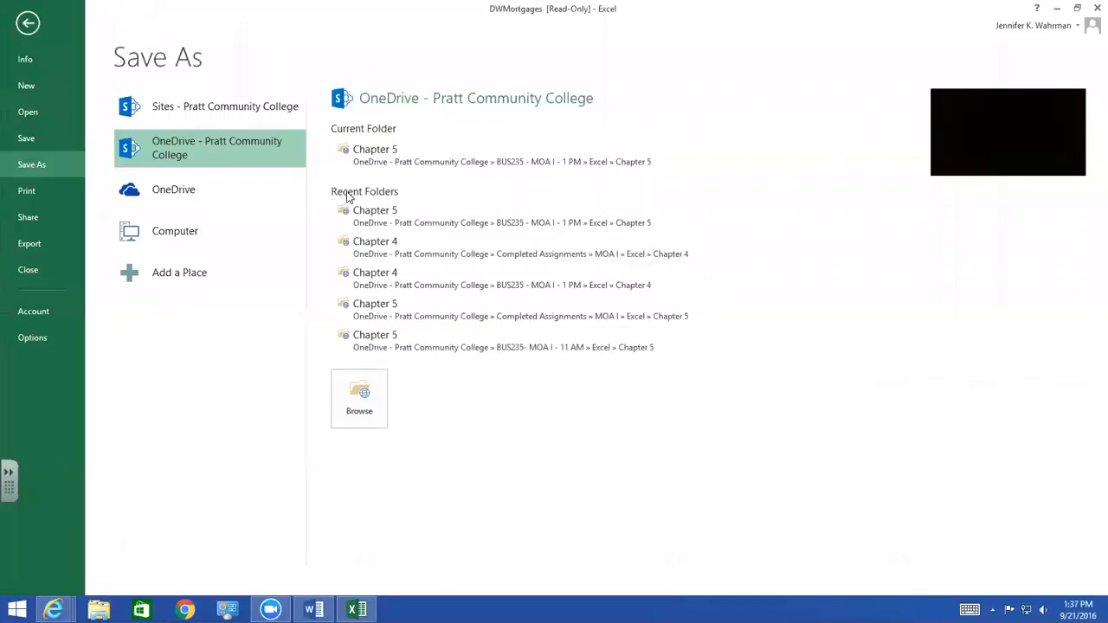
click(355, 394)
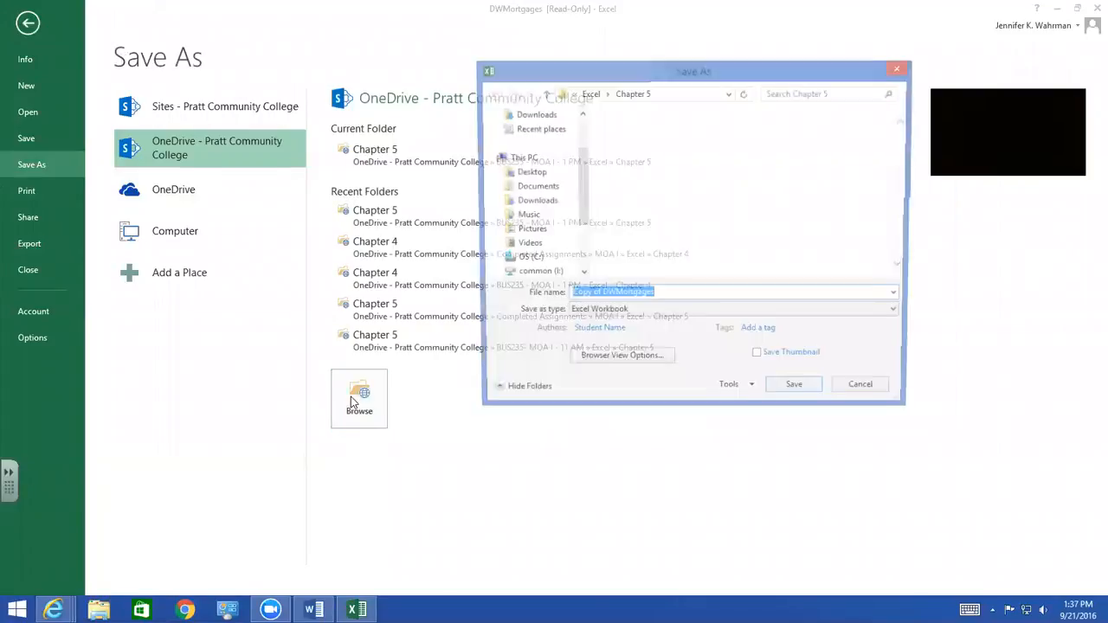
click(589, 92)
click(588, 94)
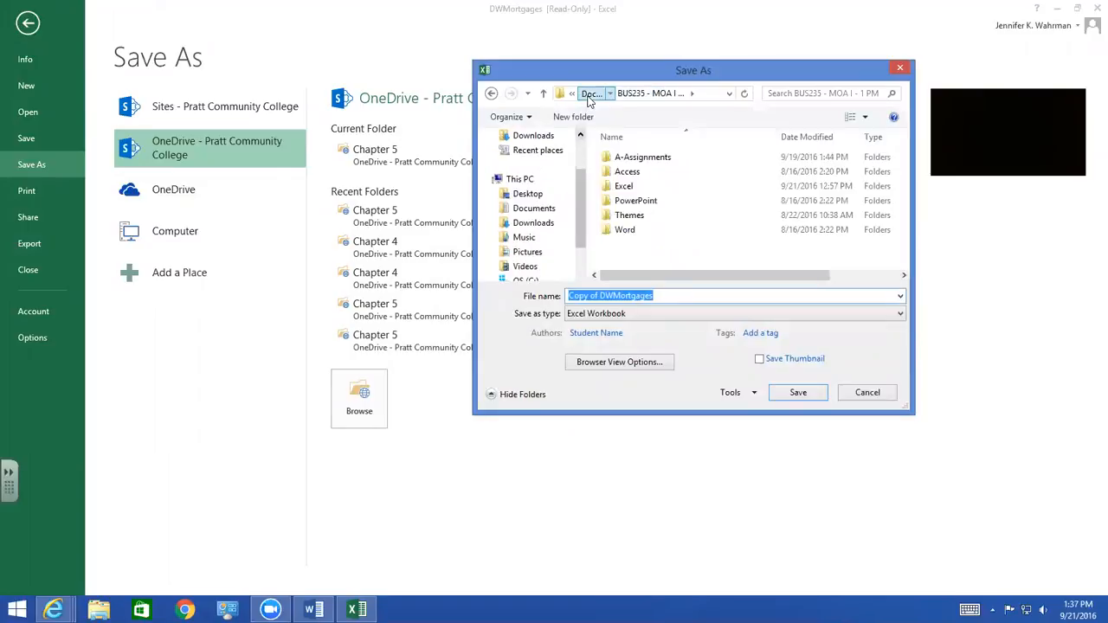
click(590, 96)
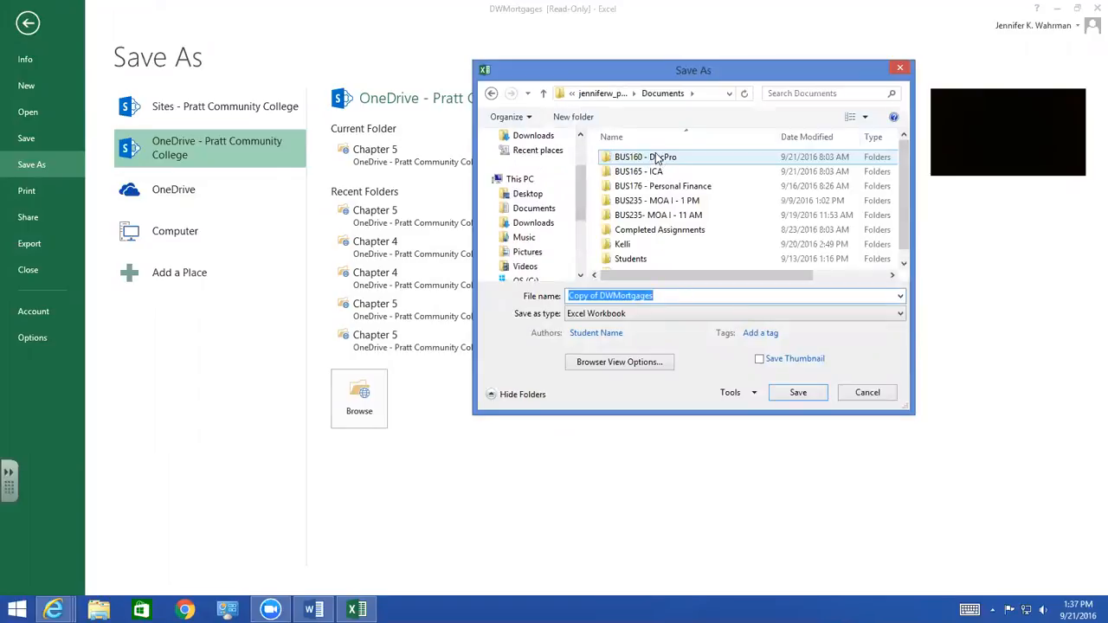
double_click(660, 230)
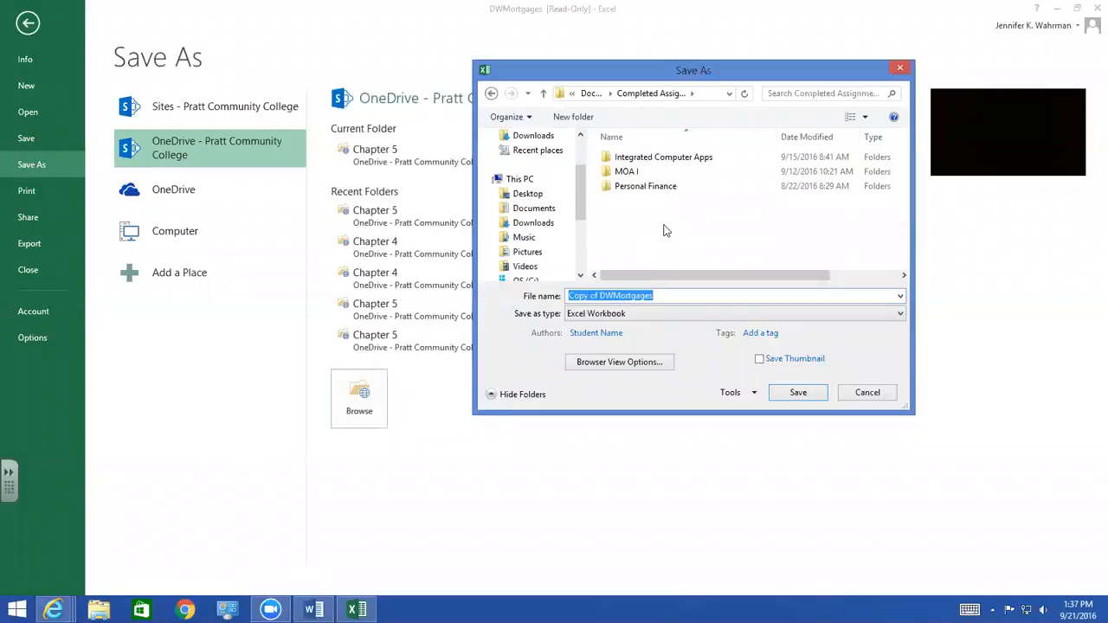
double_click(627, 171)
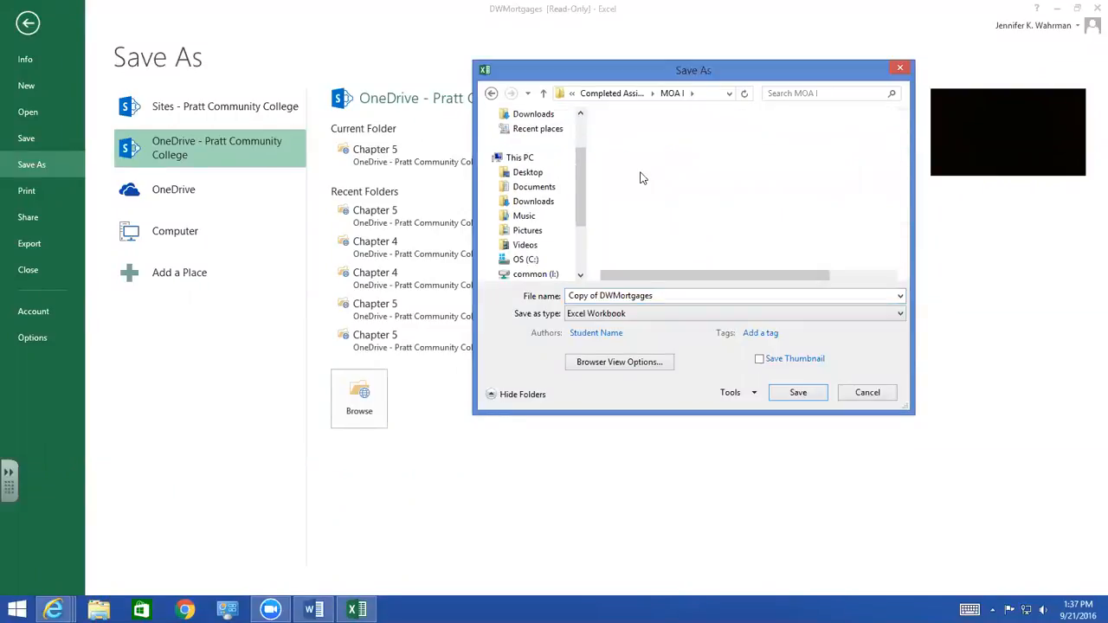
double_click(635, 158)
double_click(656, 217)
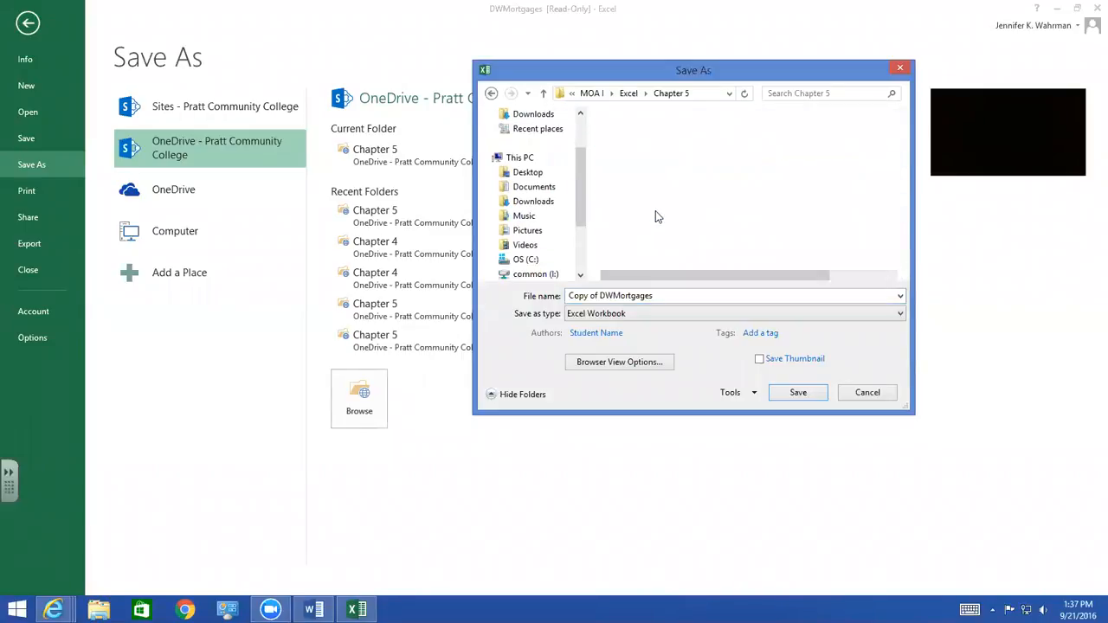
Save the workbook in the current Chapter 5 folder as EL1-C5-A5-DWMortgages.xlsx, reusing and correcting the existing file's name and replacing that file
click(650, 158)
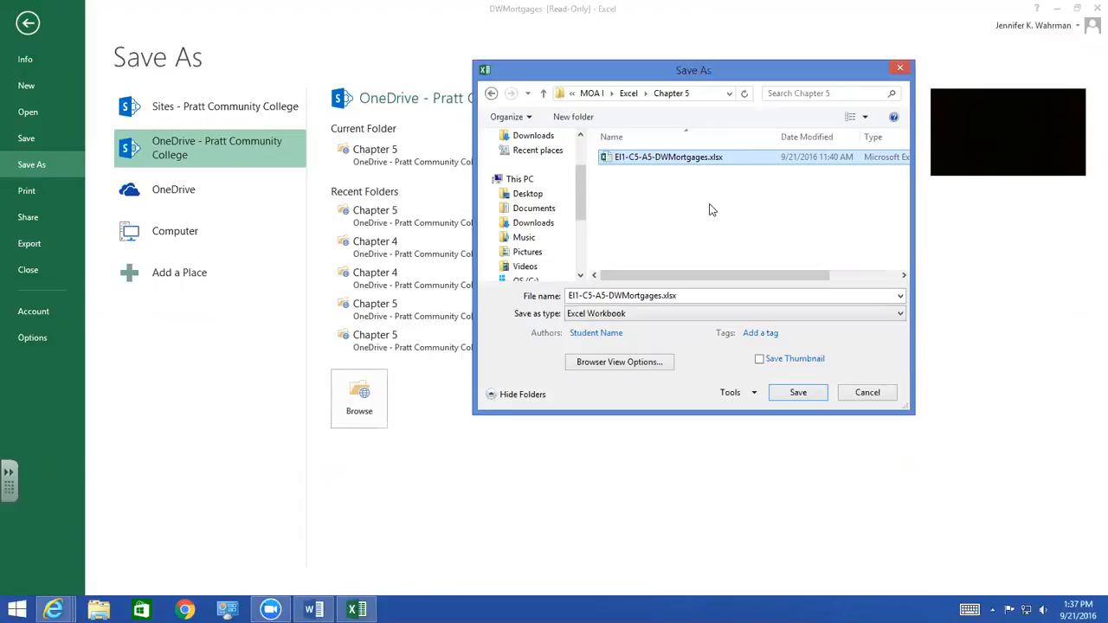
click(574, 297)
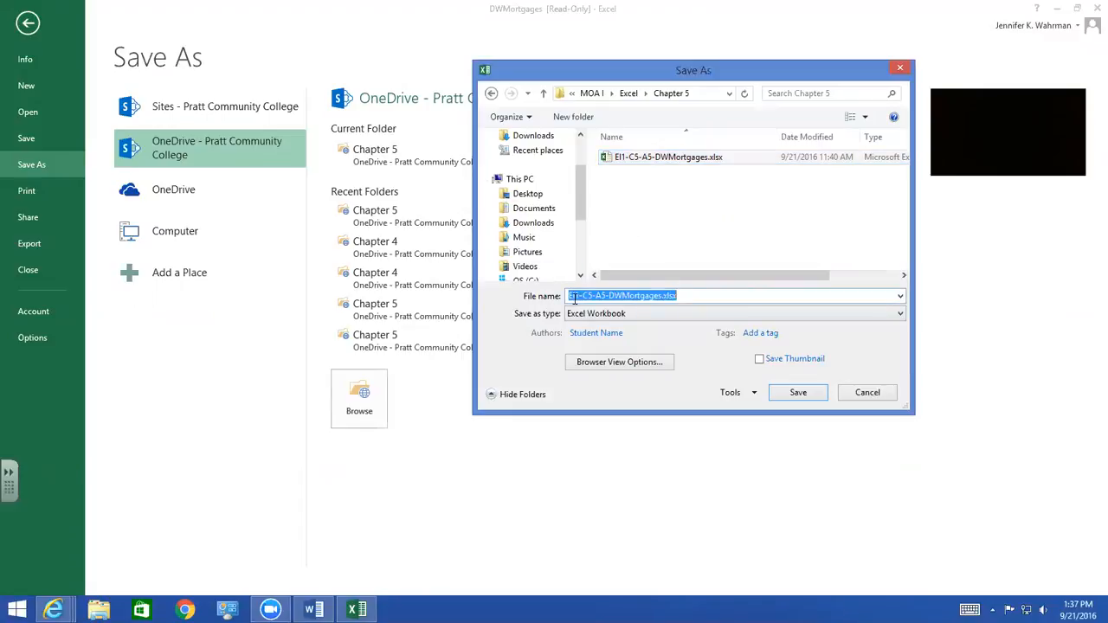
click(575, 297)
key(BackSpace)
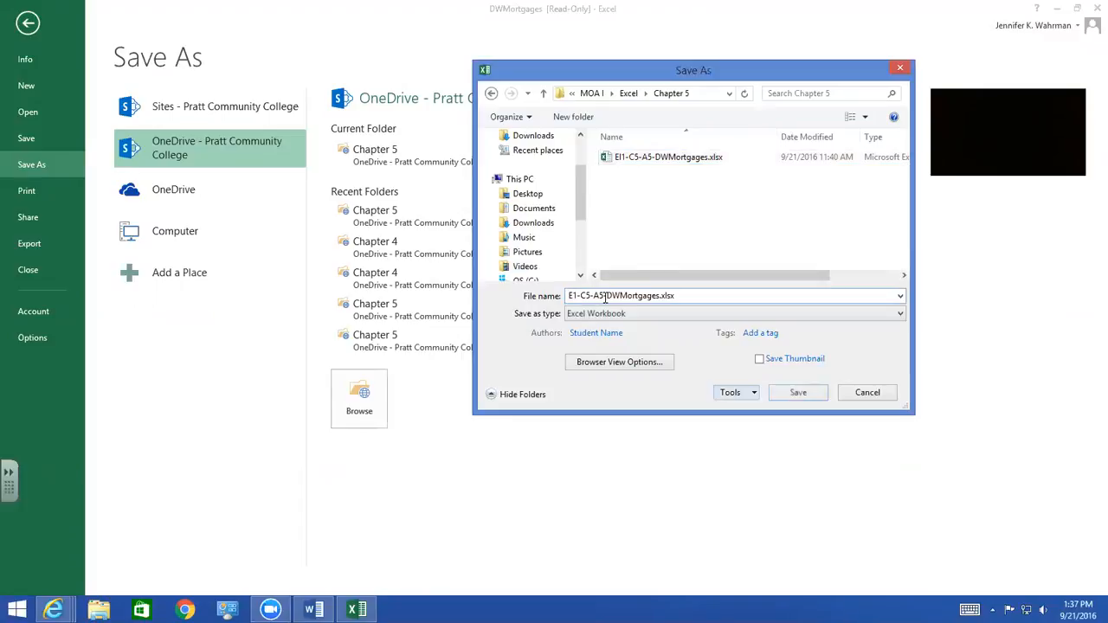
click(575, 297)
click(574, 297)
text(L)
key(End)
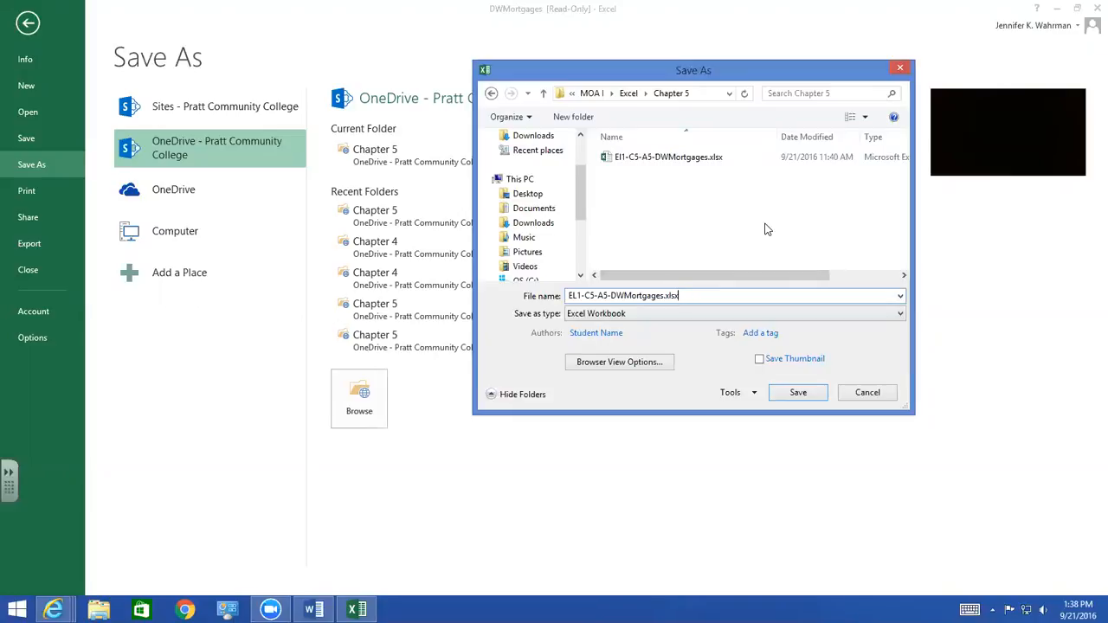
click(801, 392)
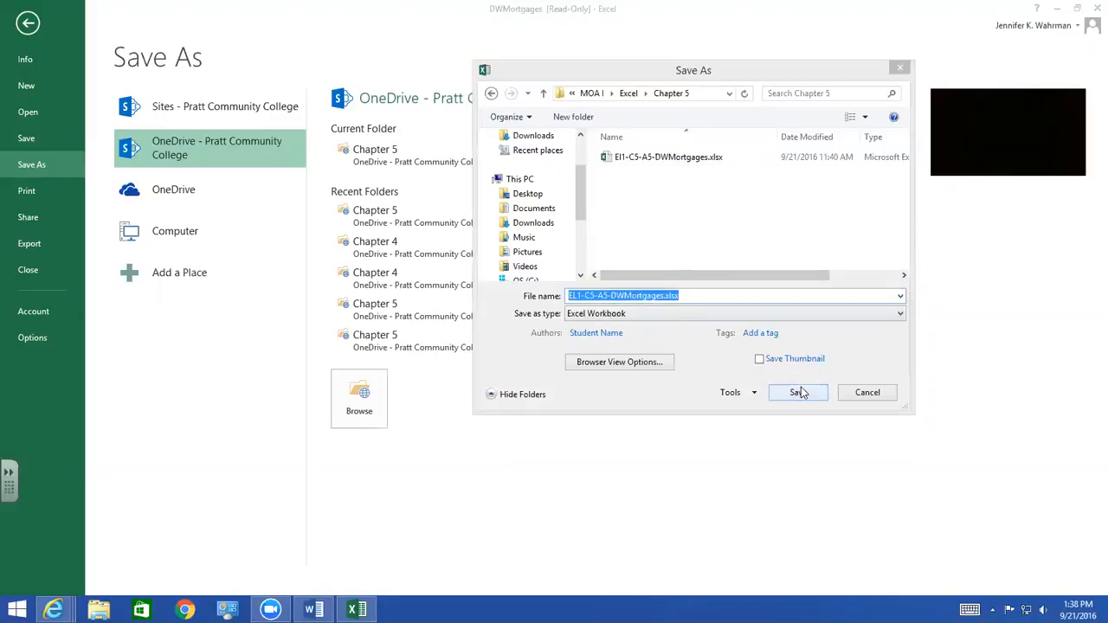
click(591, 312)
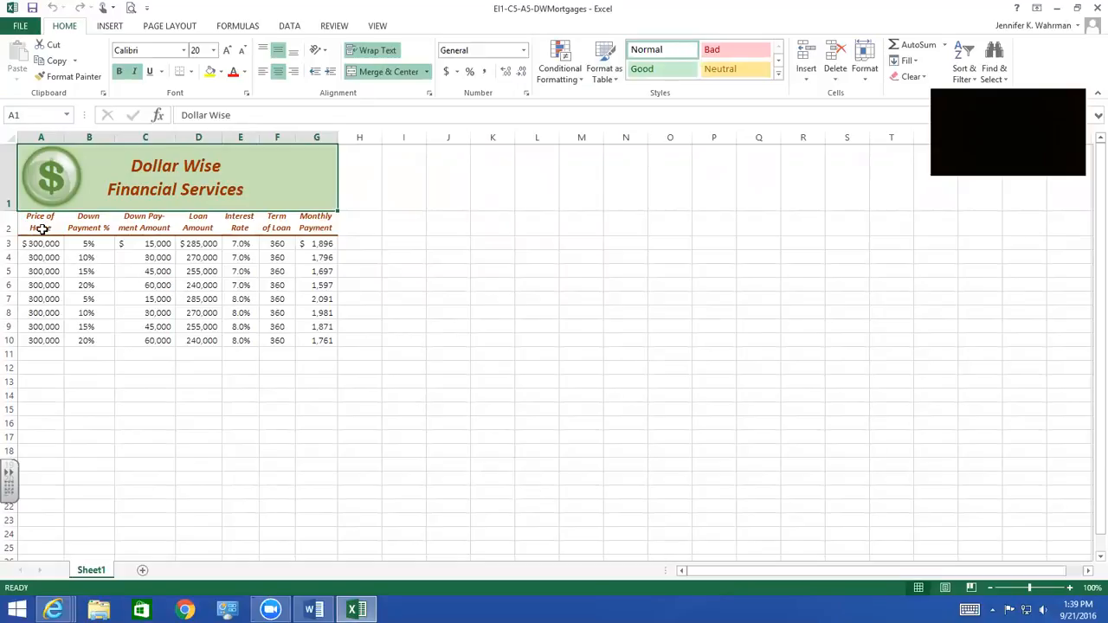
Copy the mortgage table in A2:G10, including its column headings, and switch to the EL1-C5-A5-DWLtr letter in Word
drag(33, 225, 320, 342)
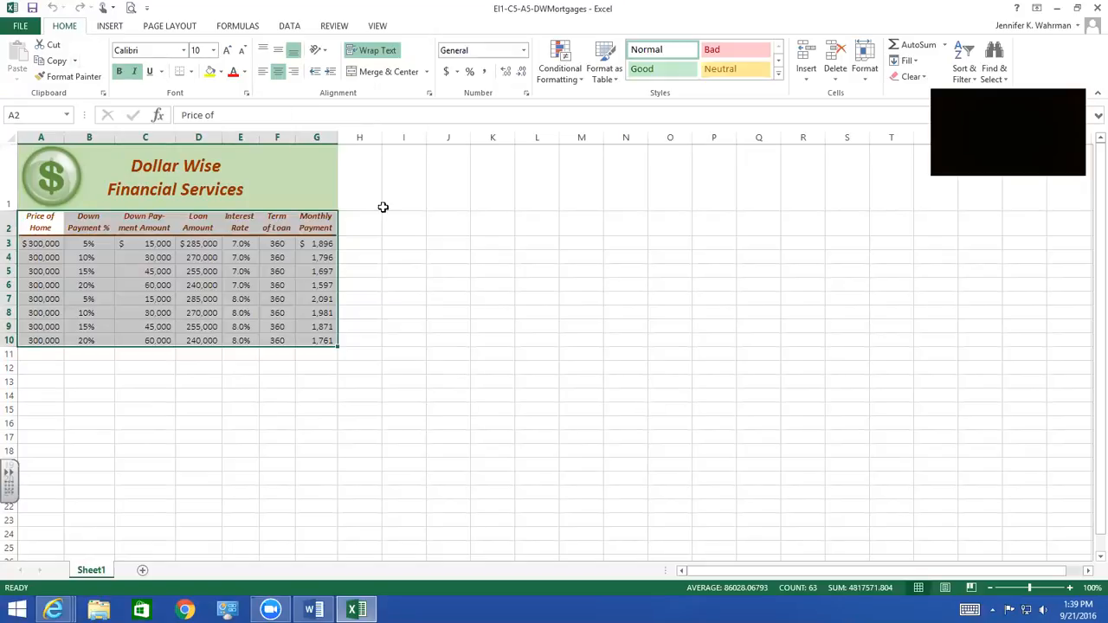
key(ctrl+c)
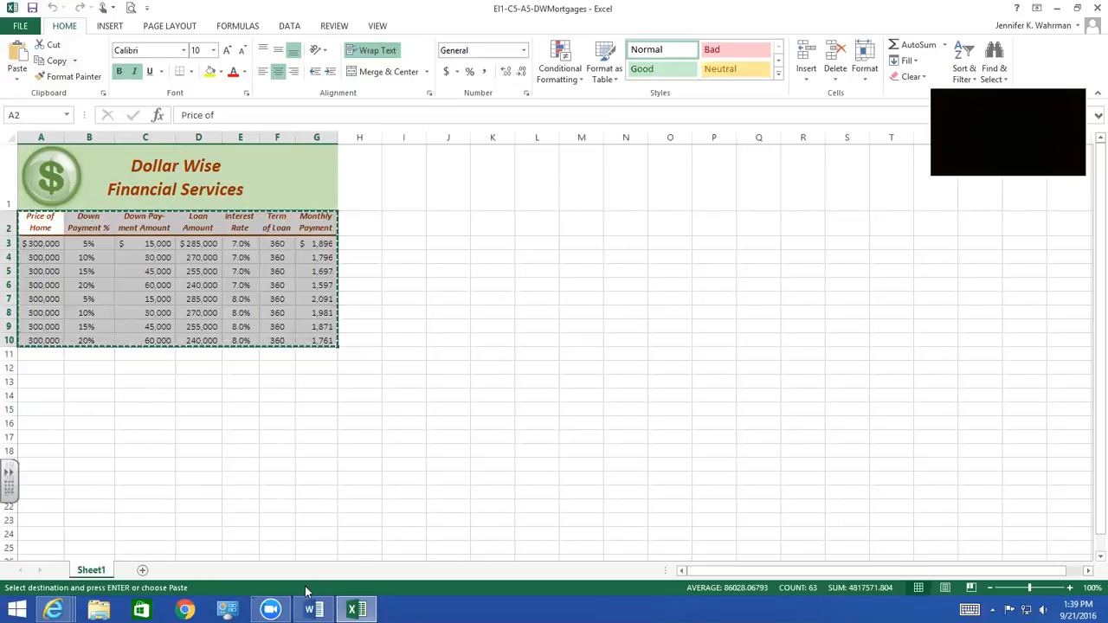
mouse_move(312, 608)
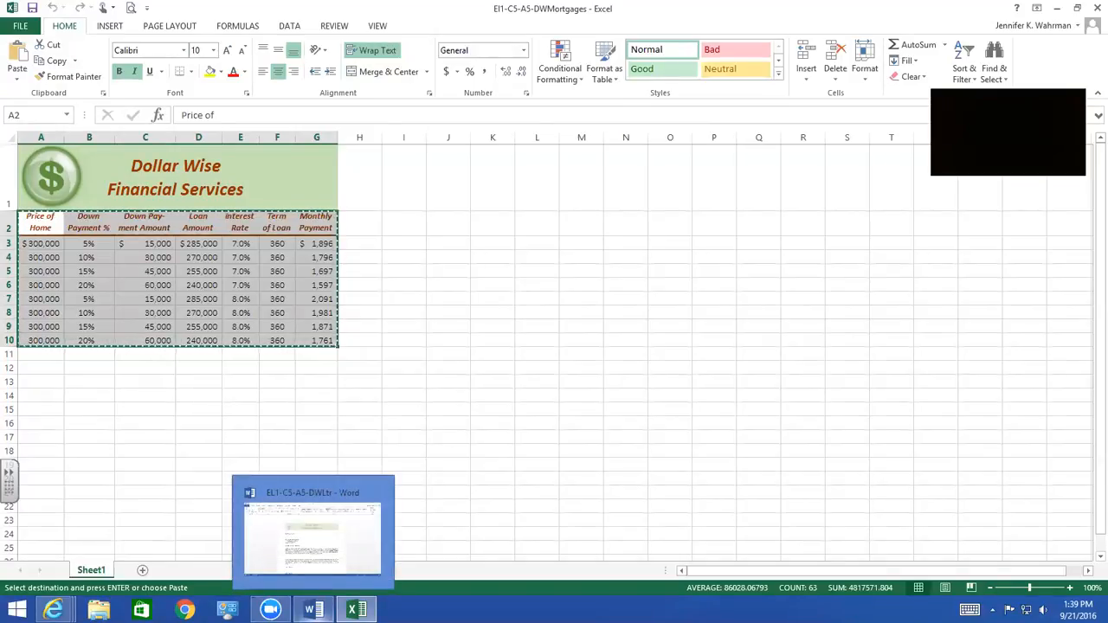
click(313, 532)
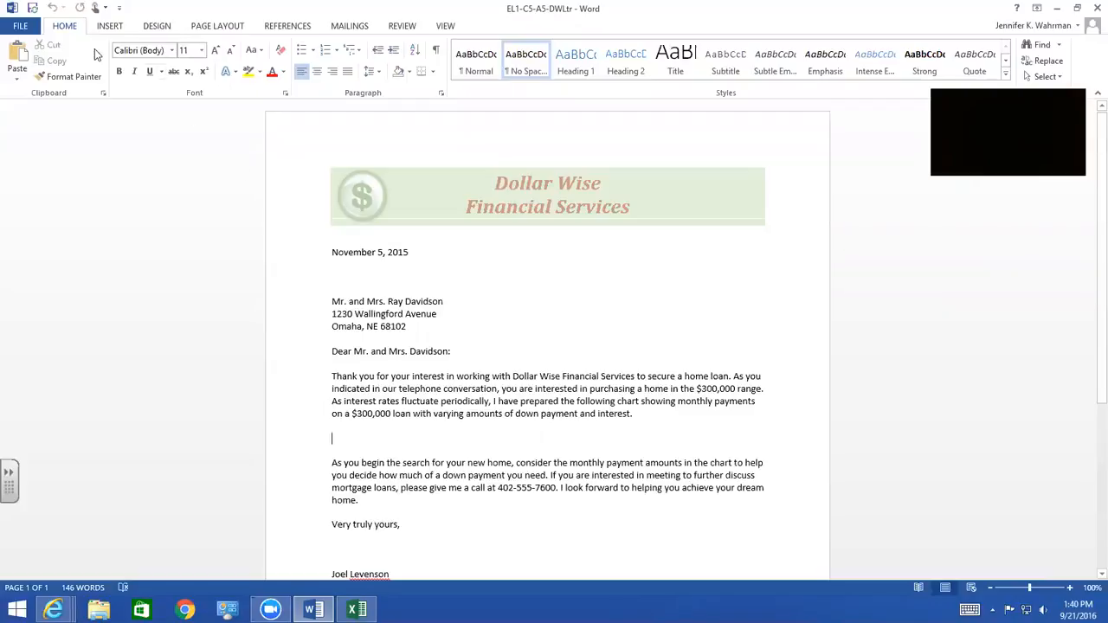
Paste the copied range between the letter's two body paragraphs as a linked Microsoft Excel Worksheet Object
click(18, 78)
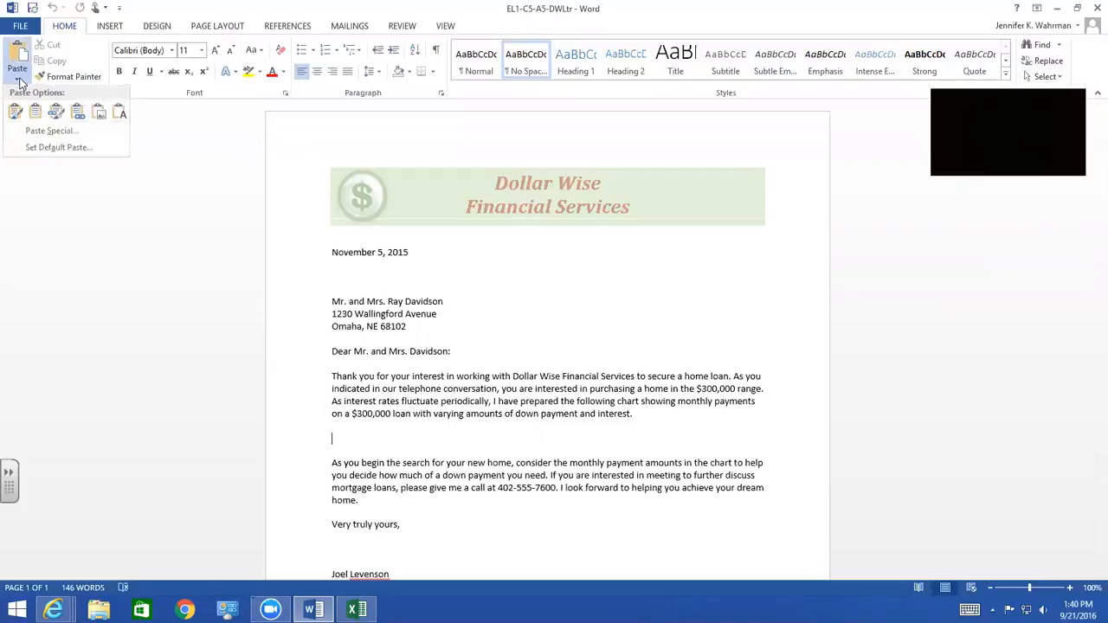
click(50, 133)
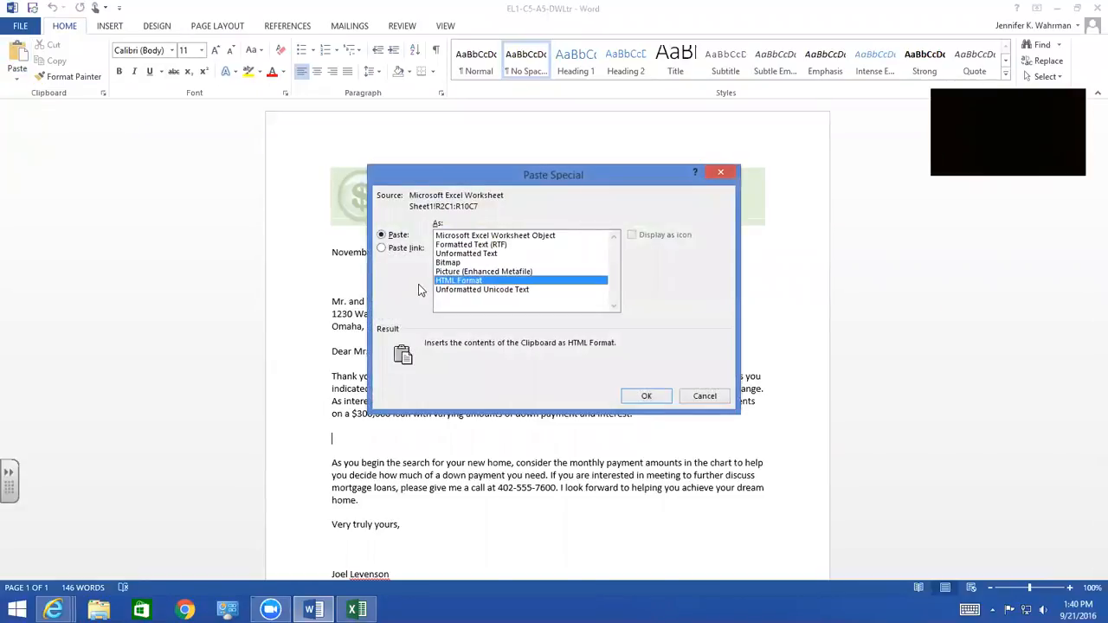
click(382, 249)
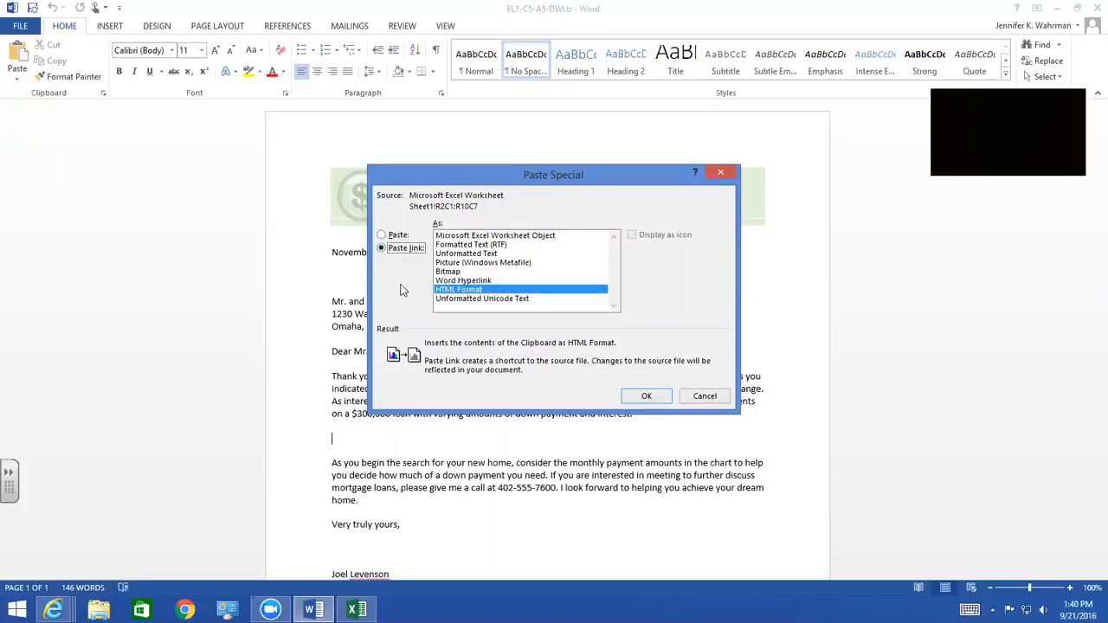
click(474, 237)
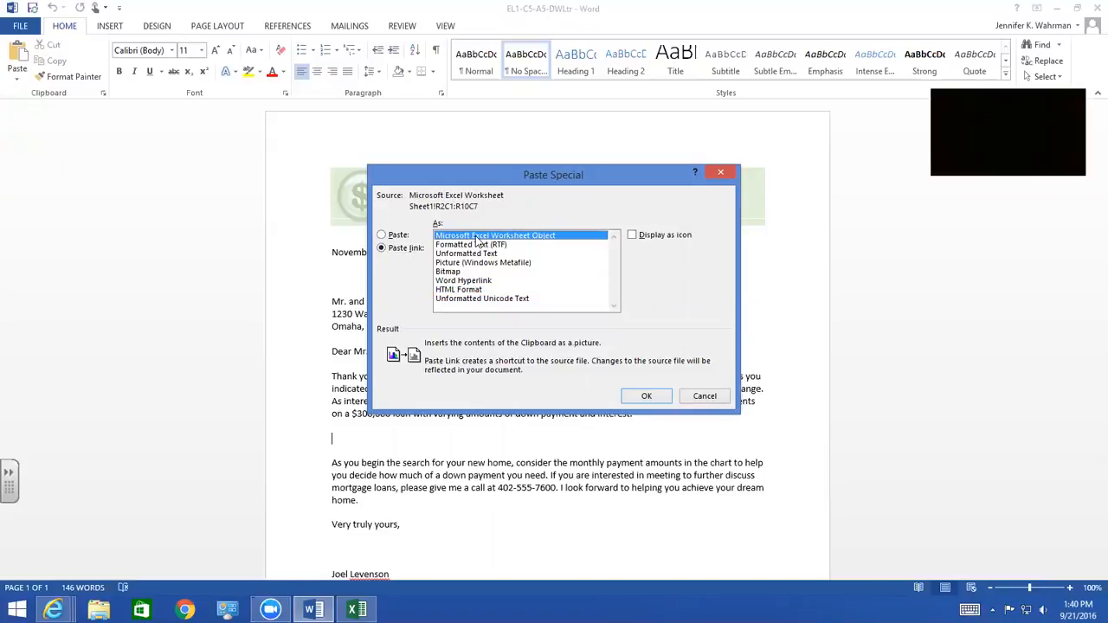
click(645, 397)
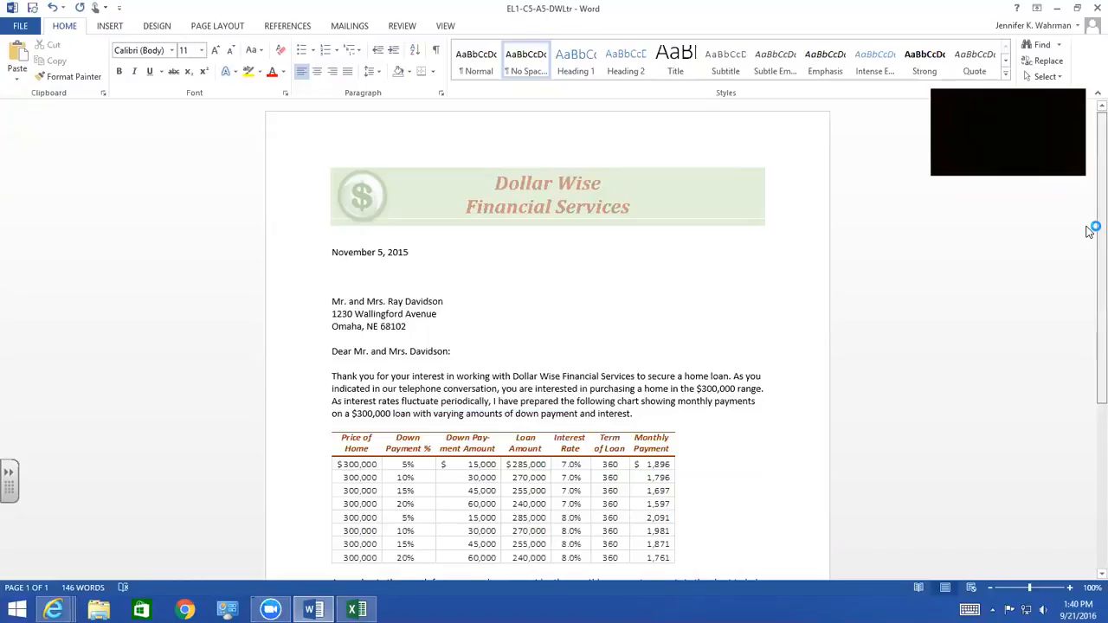
Replace the linked worksheet object in the letter with the copied range pasted as a linked table that keeps its source formatting
scroll(1090, 231, down, 2)
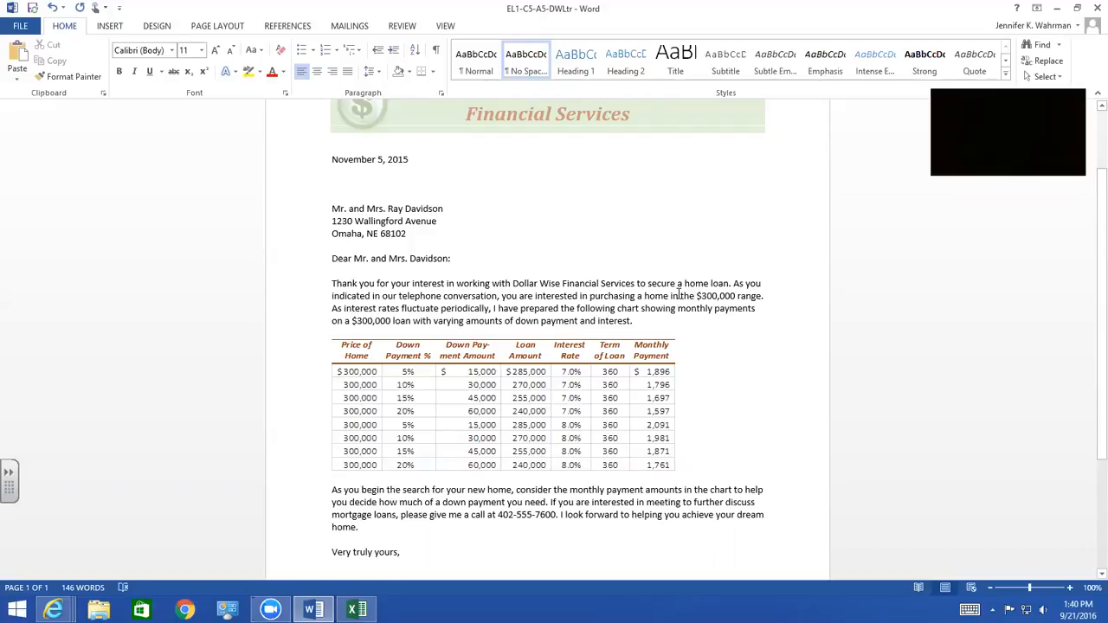
click(349, 356)
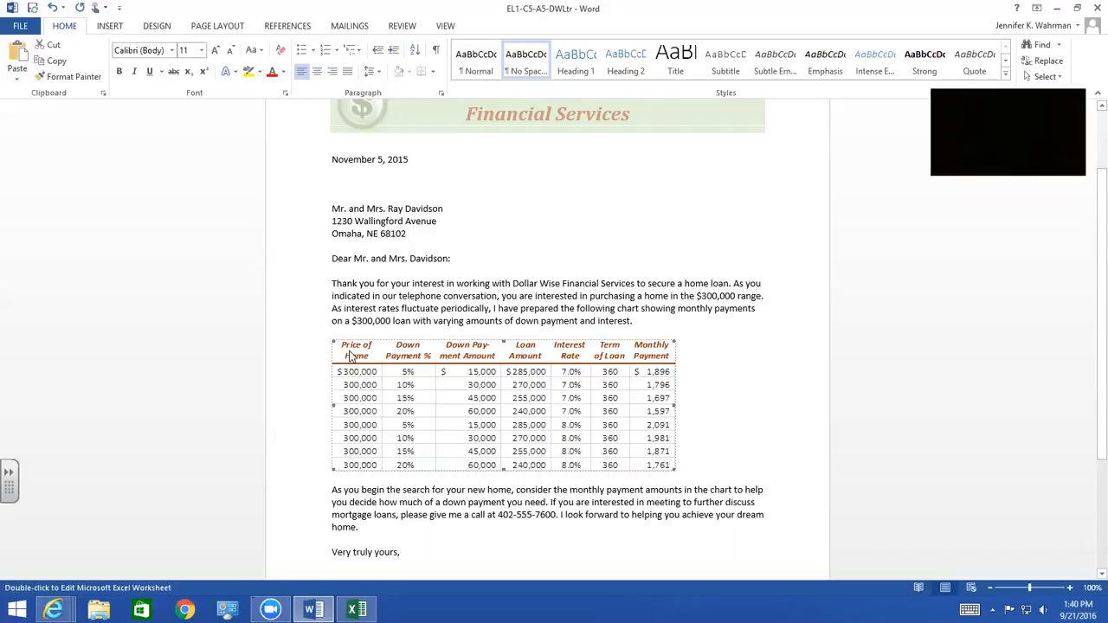
key(Delete)
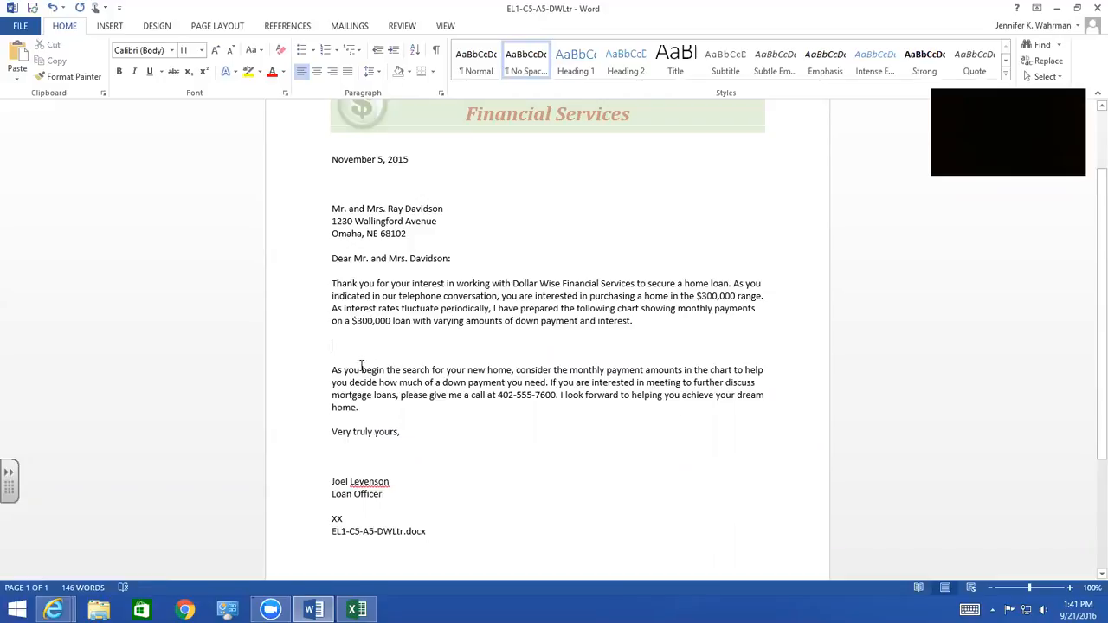
click(16, 80)
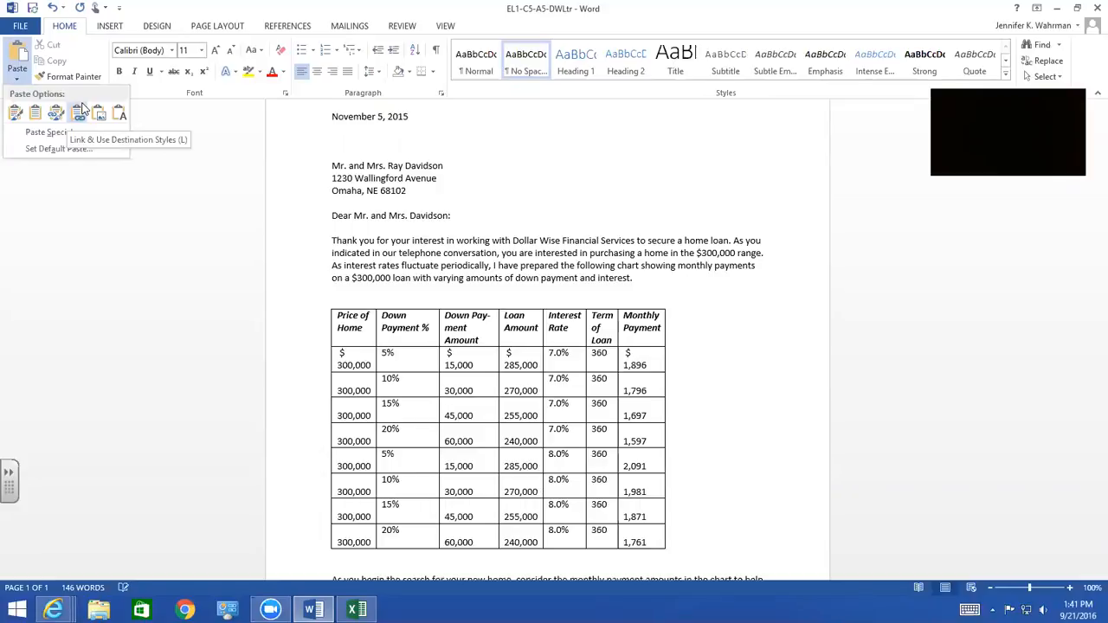
click(56, 112)
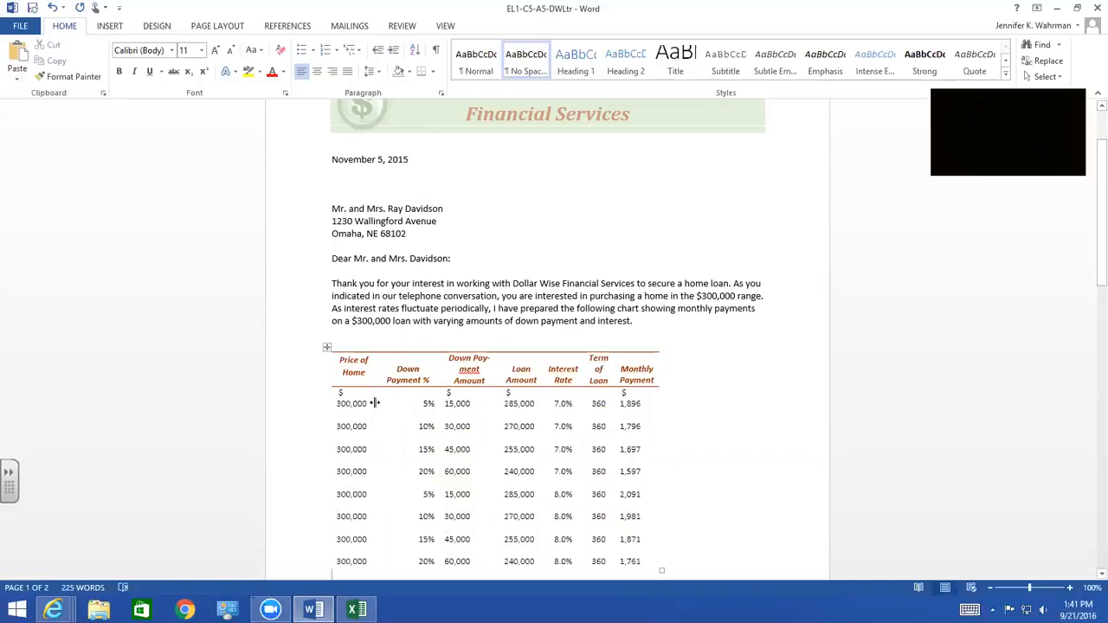
Widen the pasted table's Price of Home, Down Payment Amount, Loan Amount and Monthly Payment columns so each value fits on one line
drag(374, 404, 386, 404)
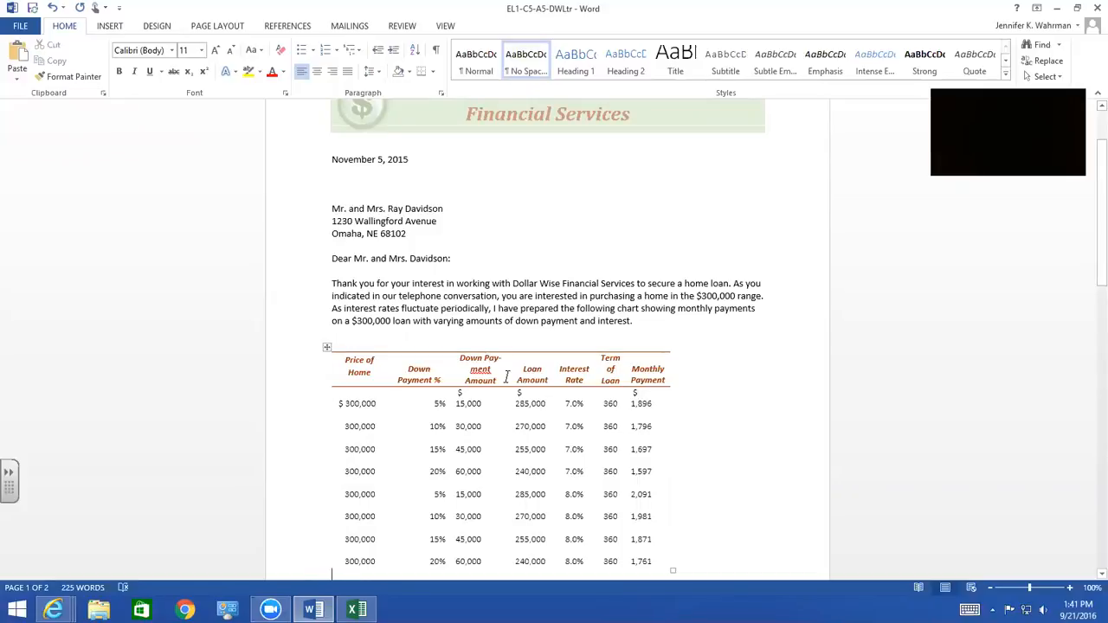
drag(509, 379, 575, 378)
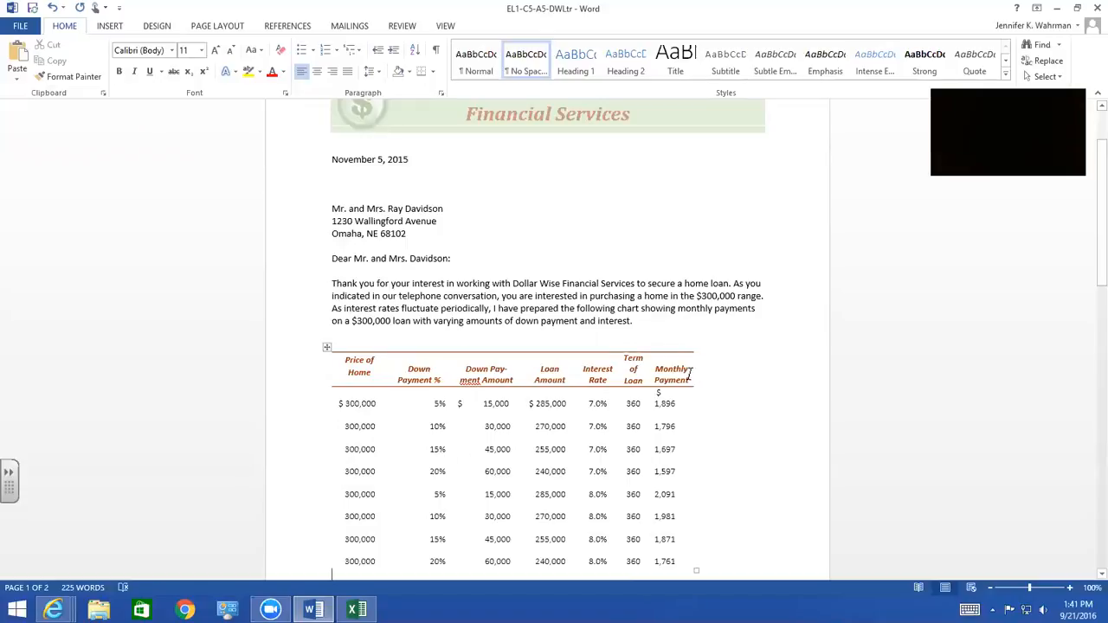
drag(692, 376, 702, 375)
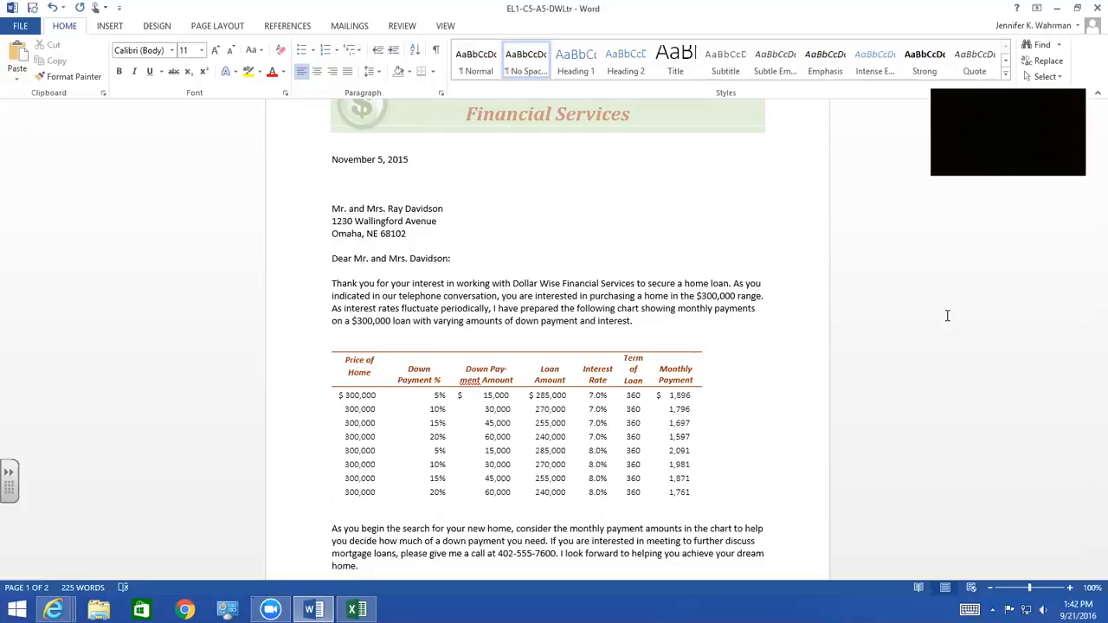
Undo the column width changes, the linked table paste and the deletion of the worksheet object, and select the object
click(64, 9)
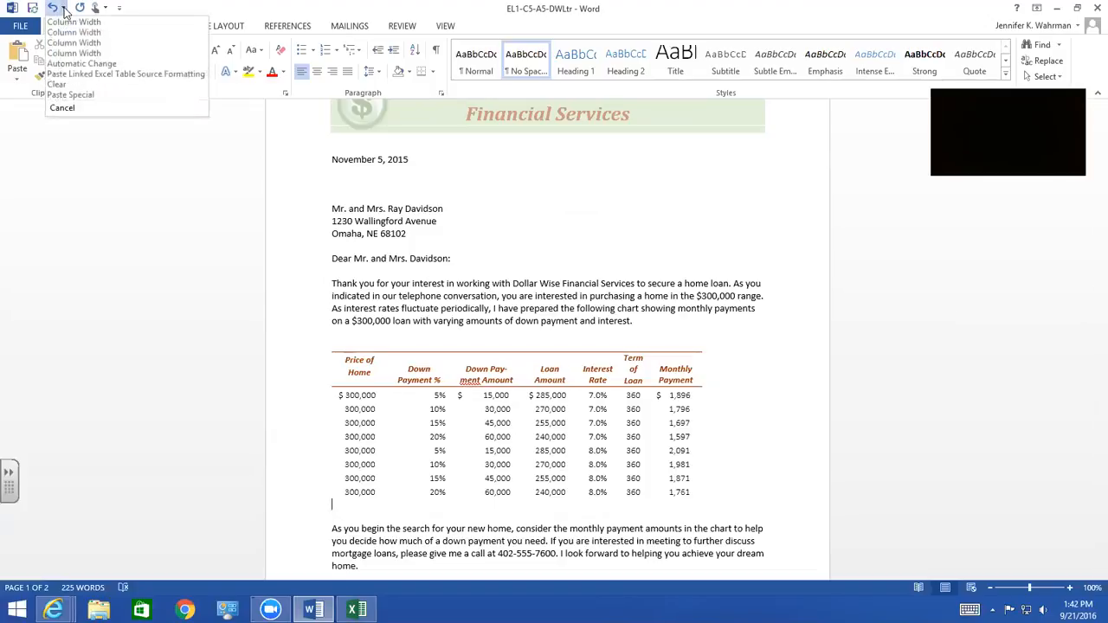
click(64, 89)
click(520, 441)
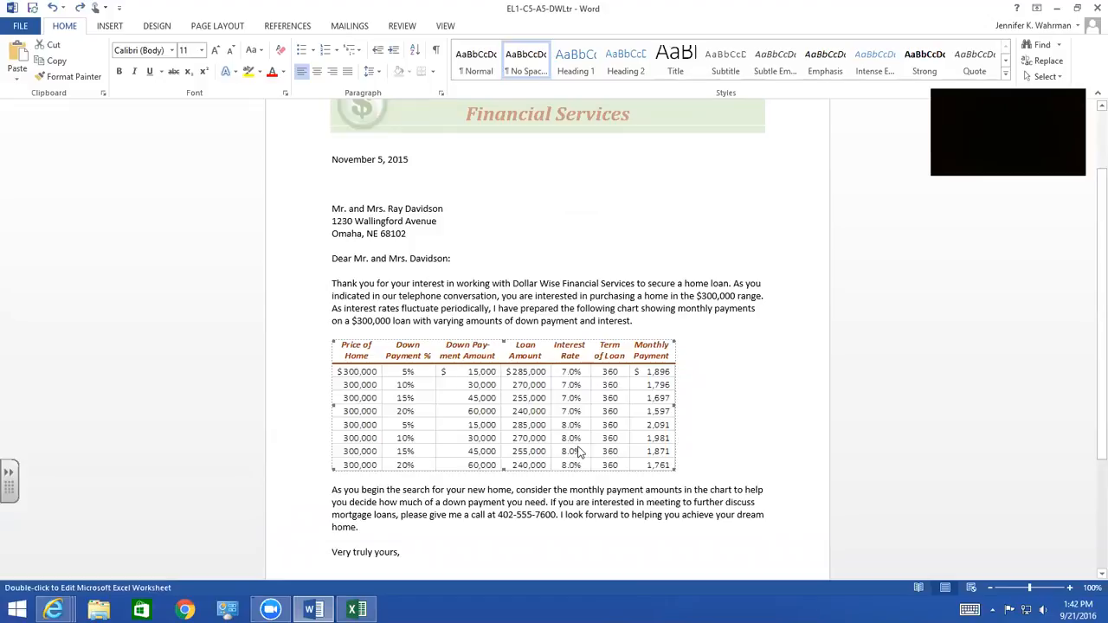
click(707, 390)
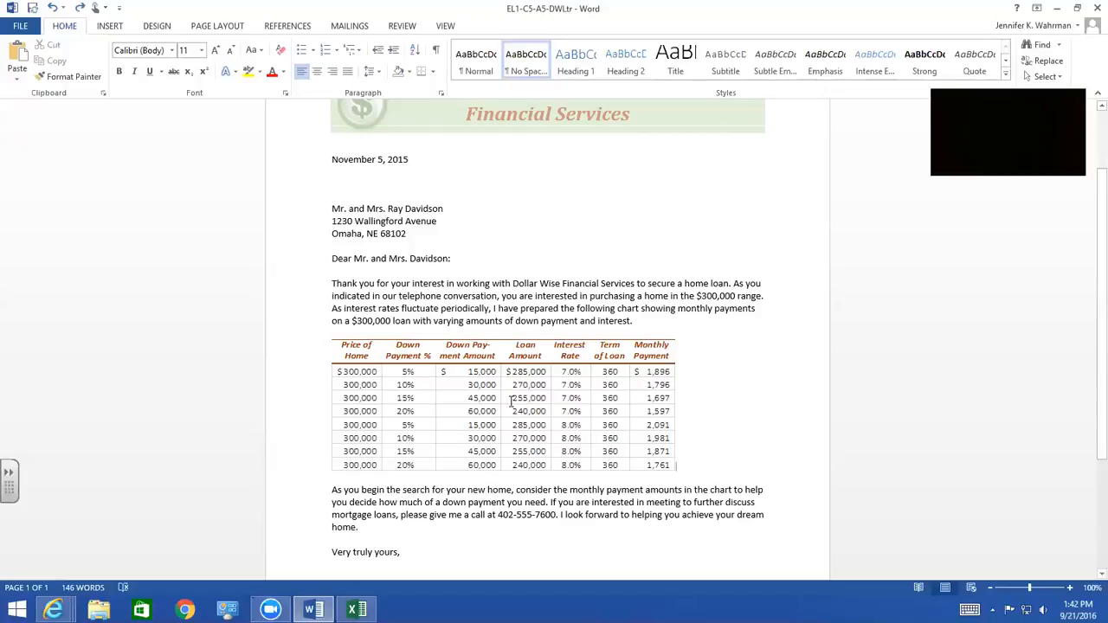
click(414, 379)
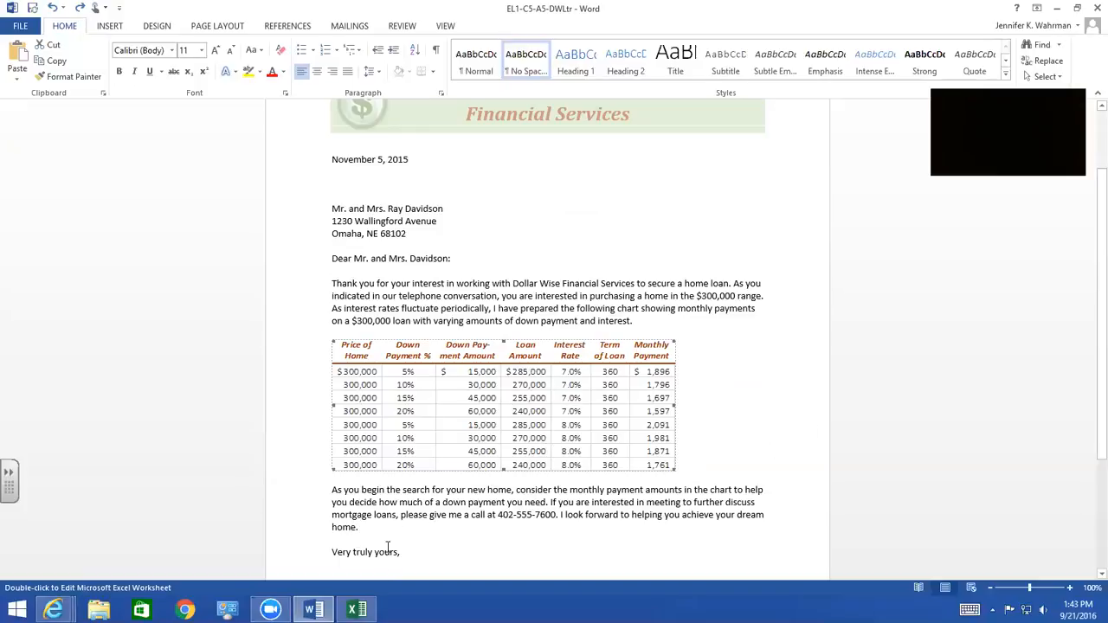
Switch to the DWMortgages workbook in Excel, check the Monthly Payment formula in G3, and set the home price in A3 to 400000
mouse_move(357, 611)
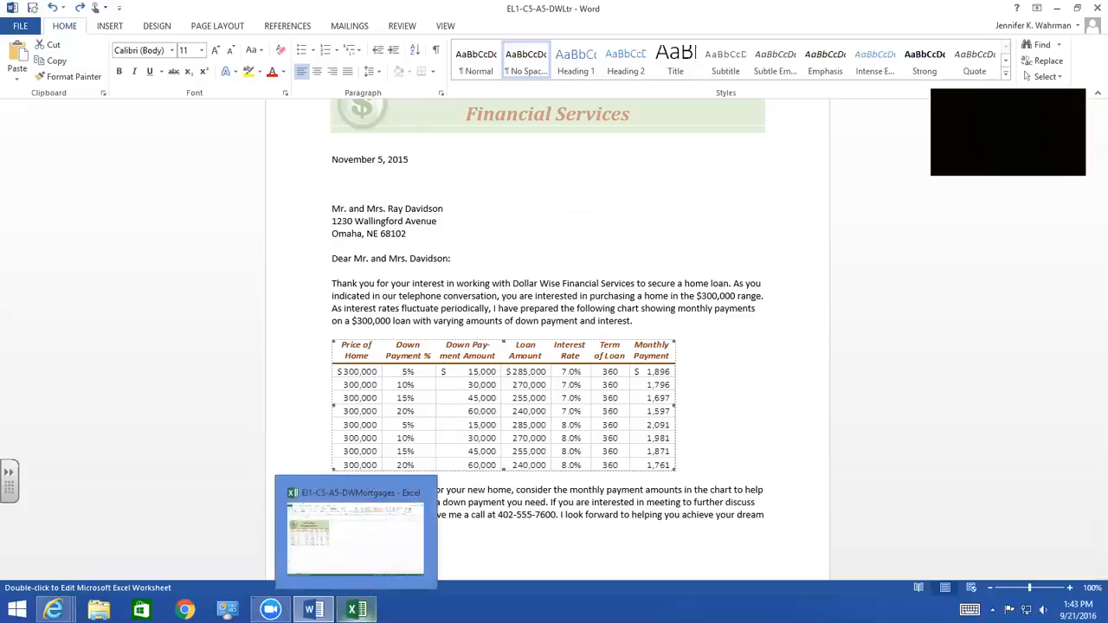
click(357, 610)
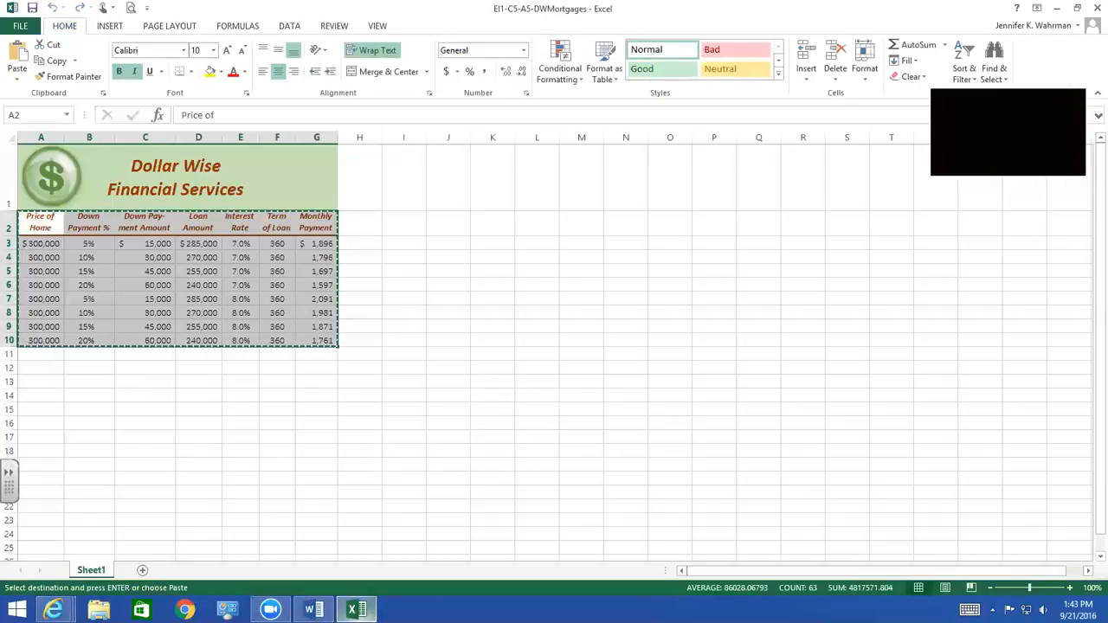
click(364, 272)
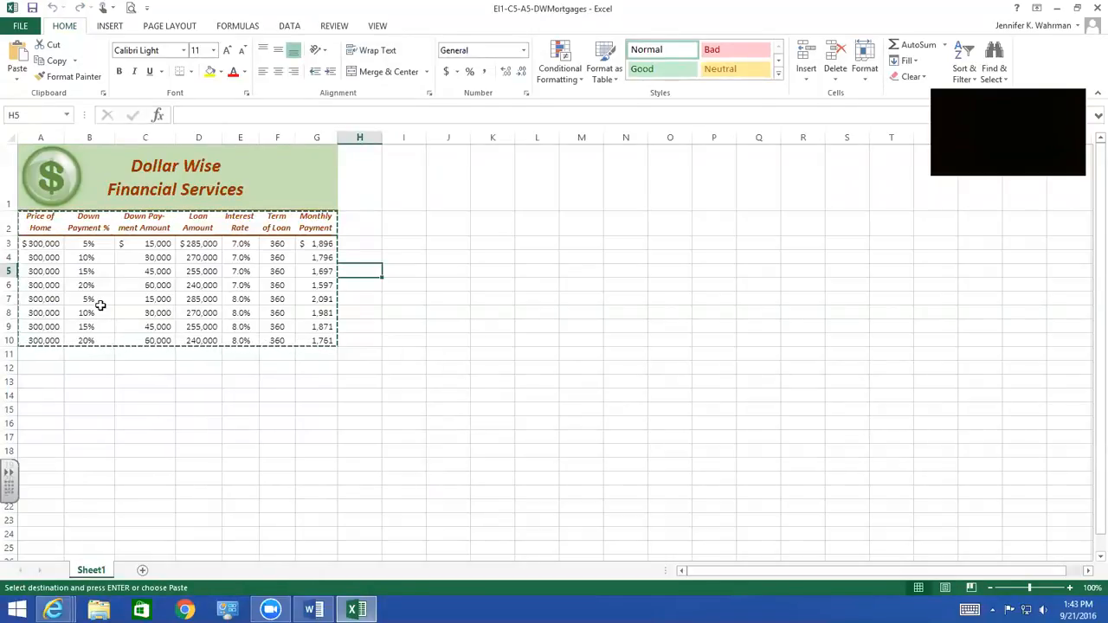
click(321, 245)
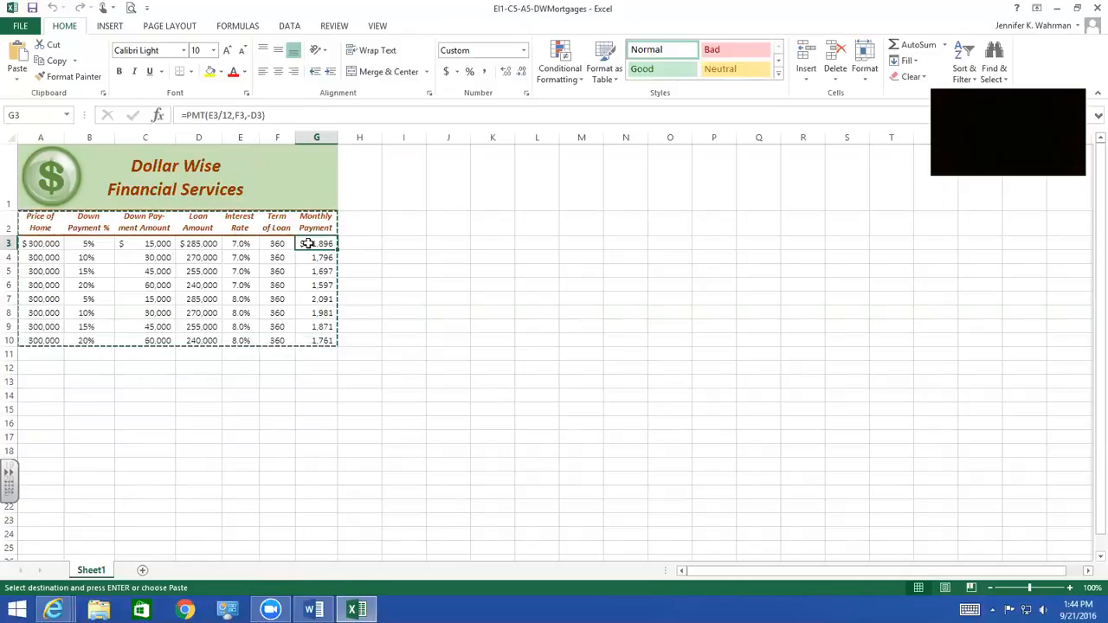
click(43, 245)
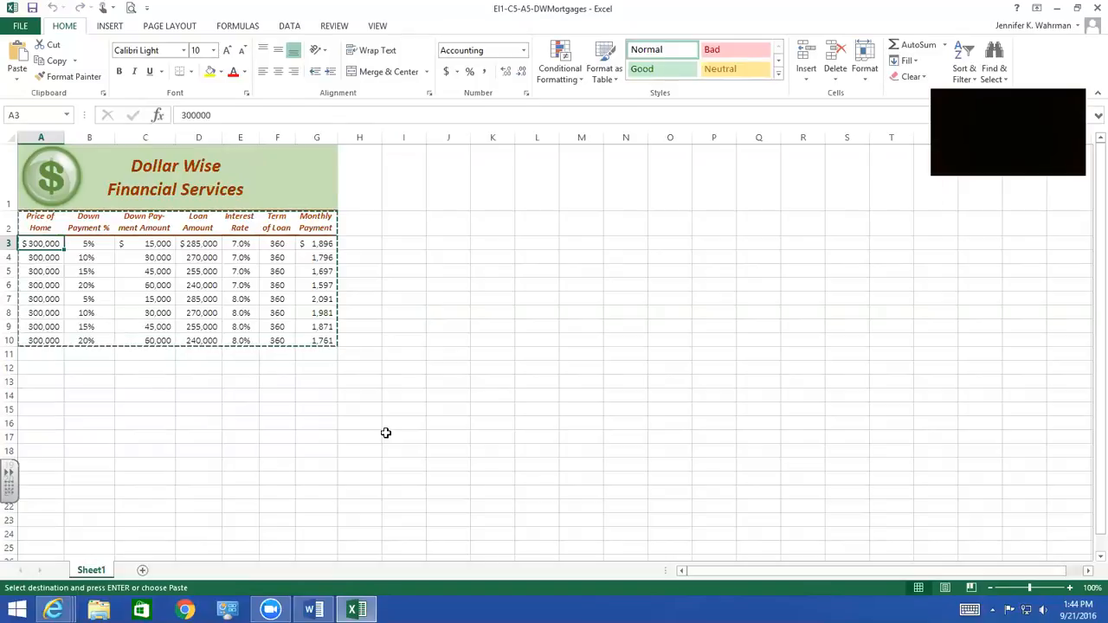
text(400000)
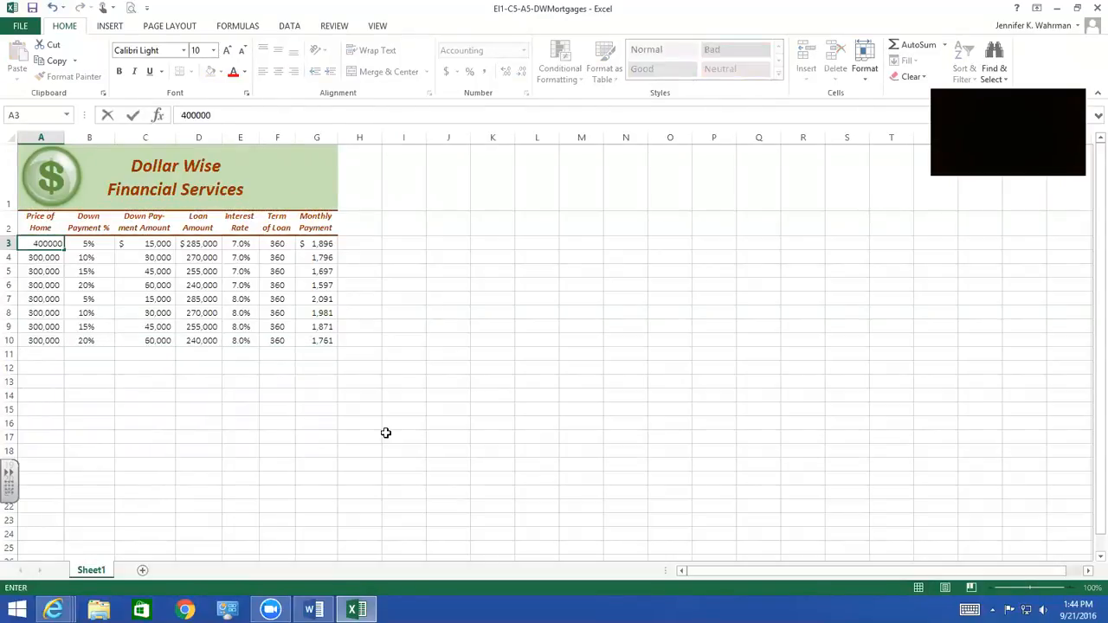
key(Return)
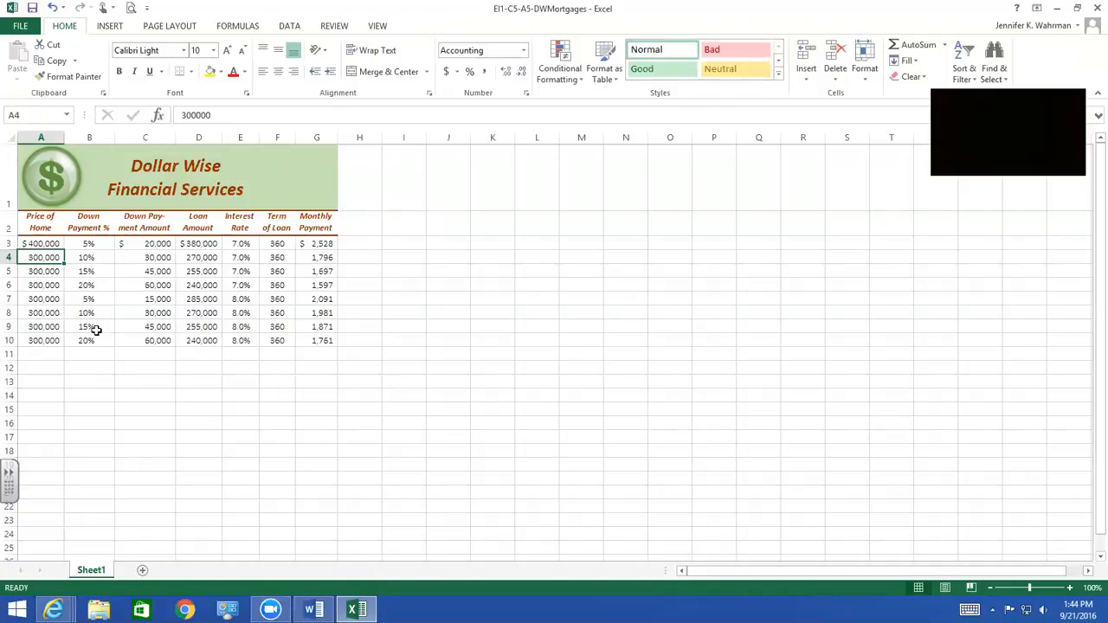
Fill the home price from A3 down through A10 without formatting
click(35, 243)
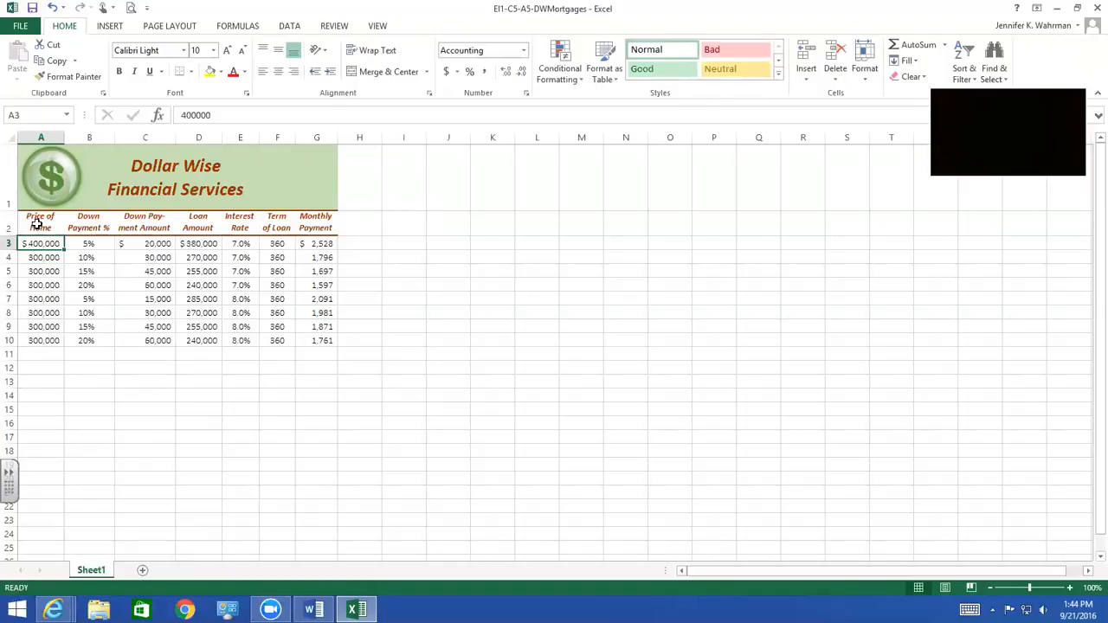
drag(63, 250, 60, 343)
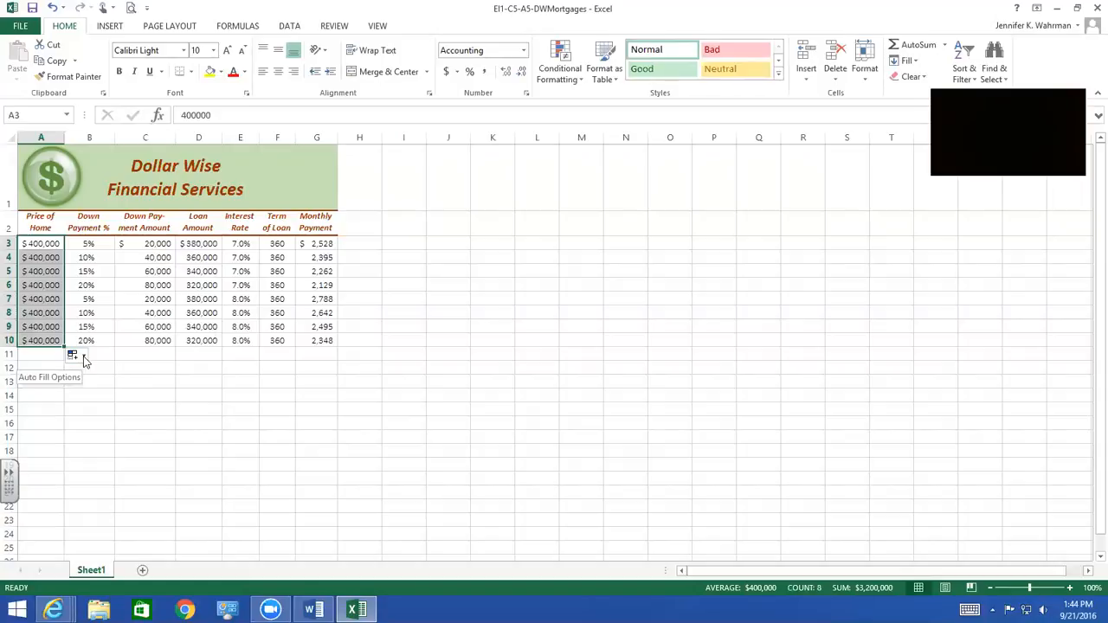
click(82, 357)
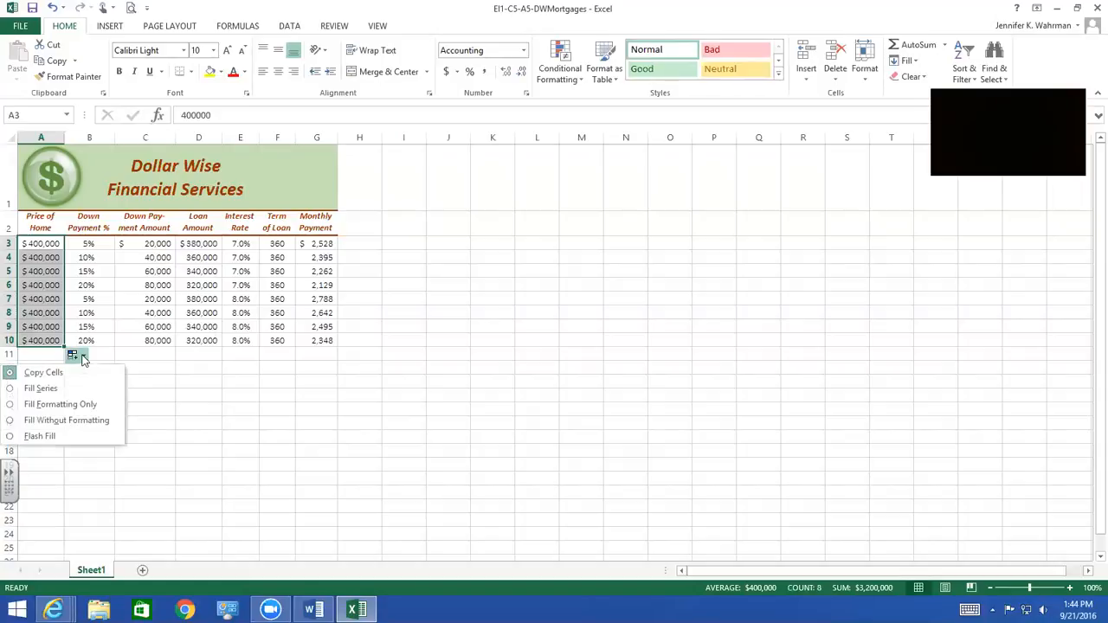
click(66, 424)
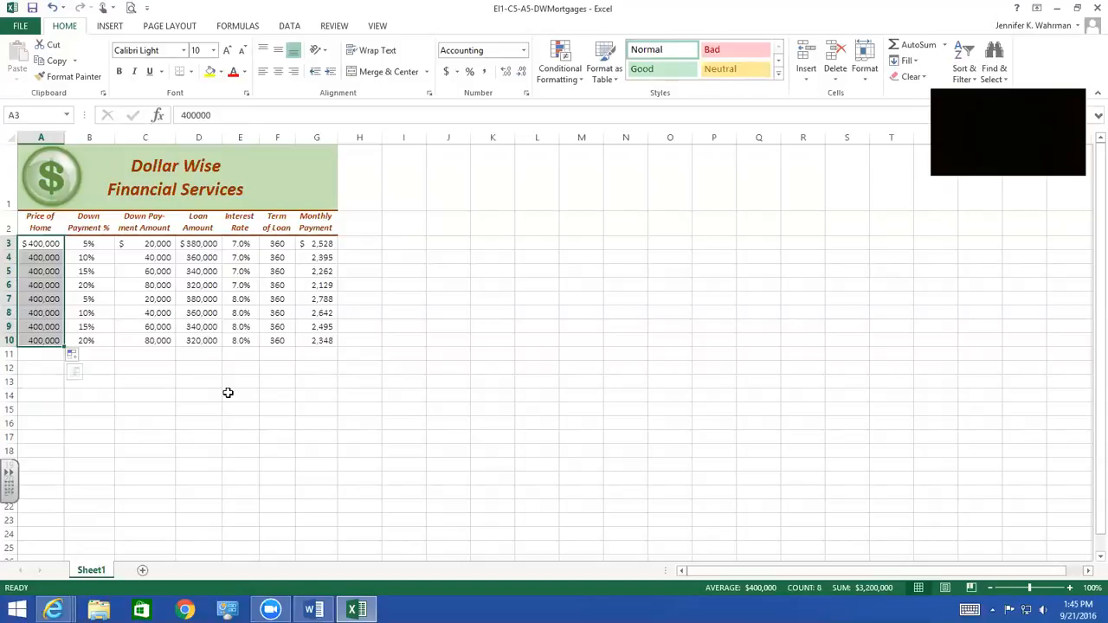
click(49, 367)
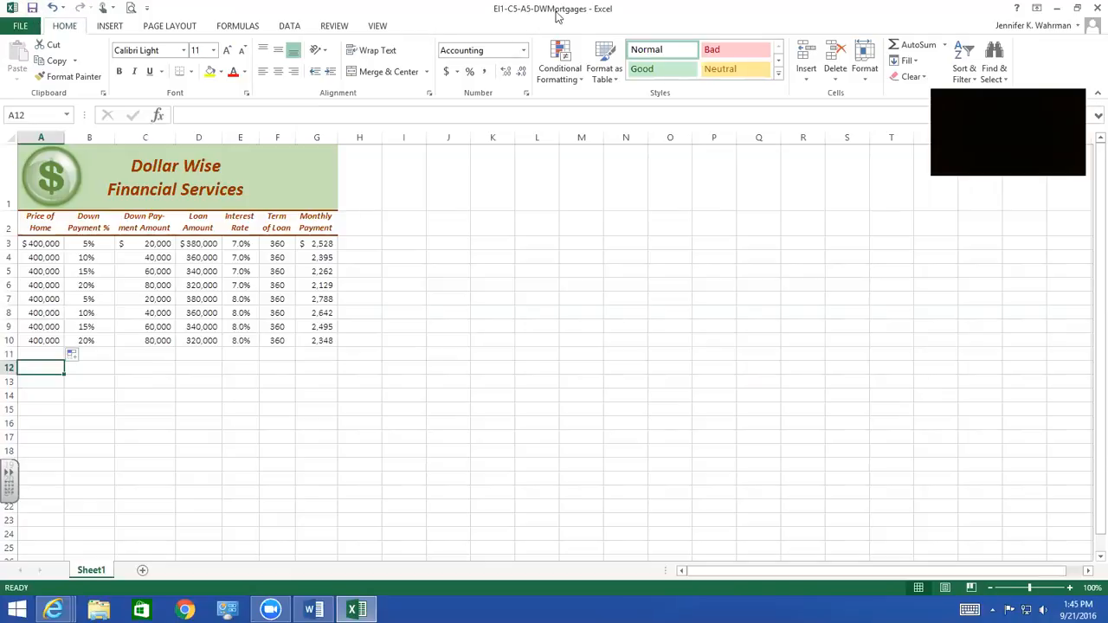
Save the mortgages workbook and close it
click(32, 8)
click(1089, 12)
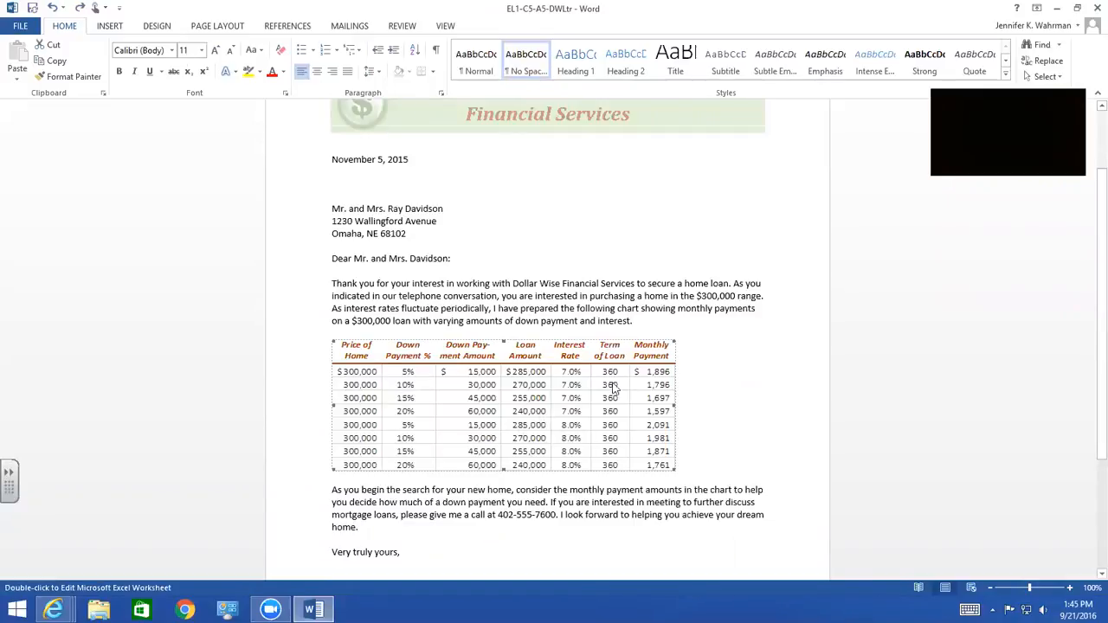
Update the linked mortgage table in the DWLtr letter from its source workbook, save the letter and close it
right_click(360, 392)
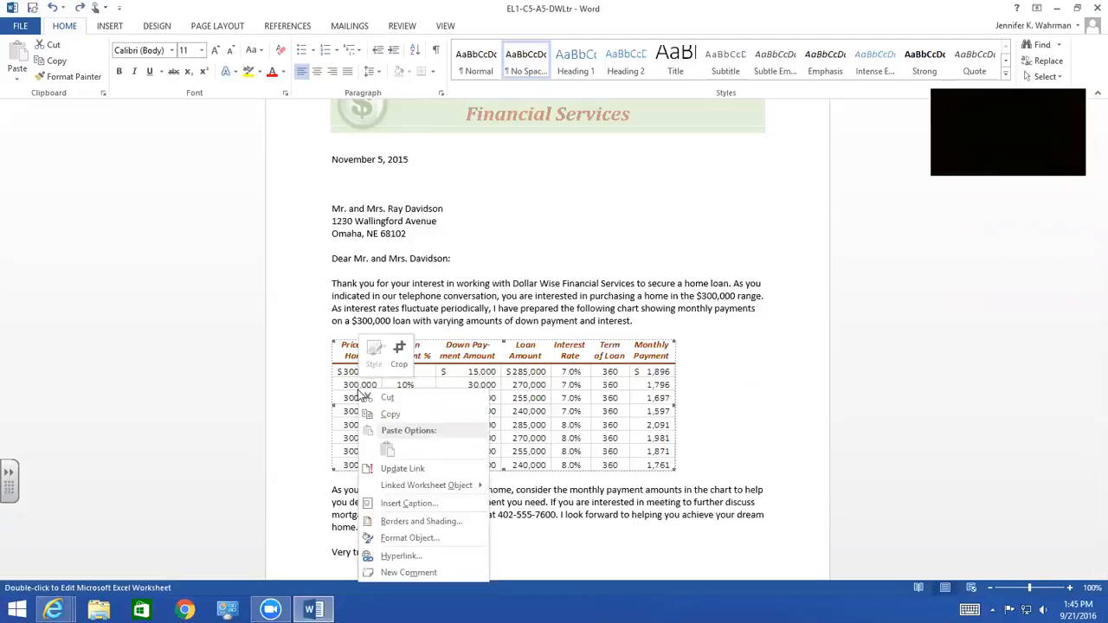
click(399, 470)
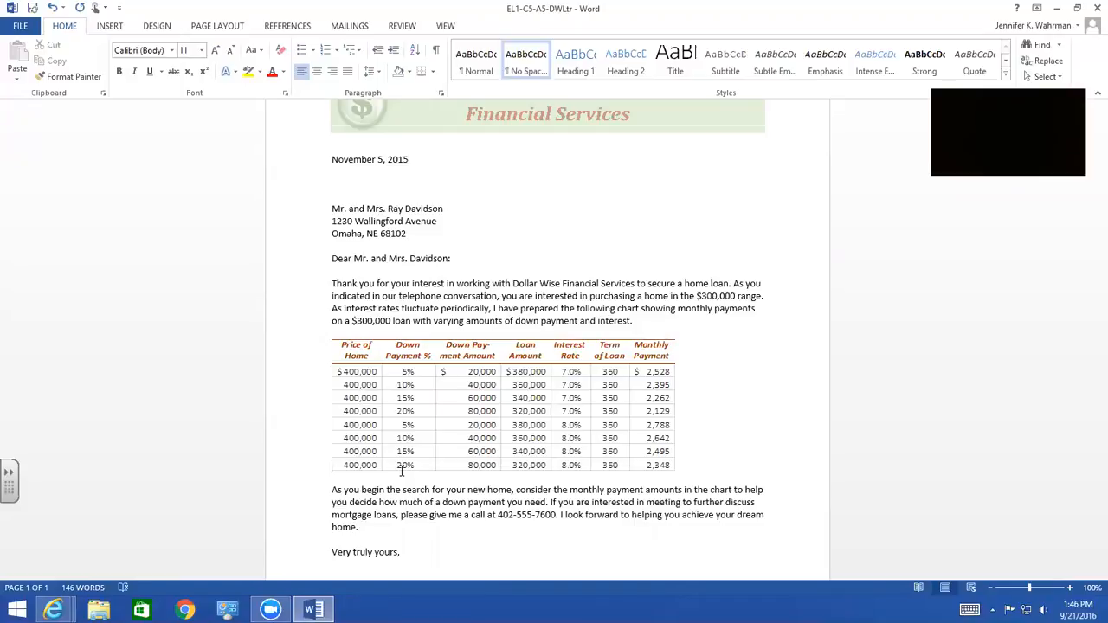
click(33, 8)
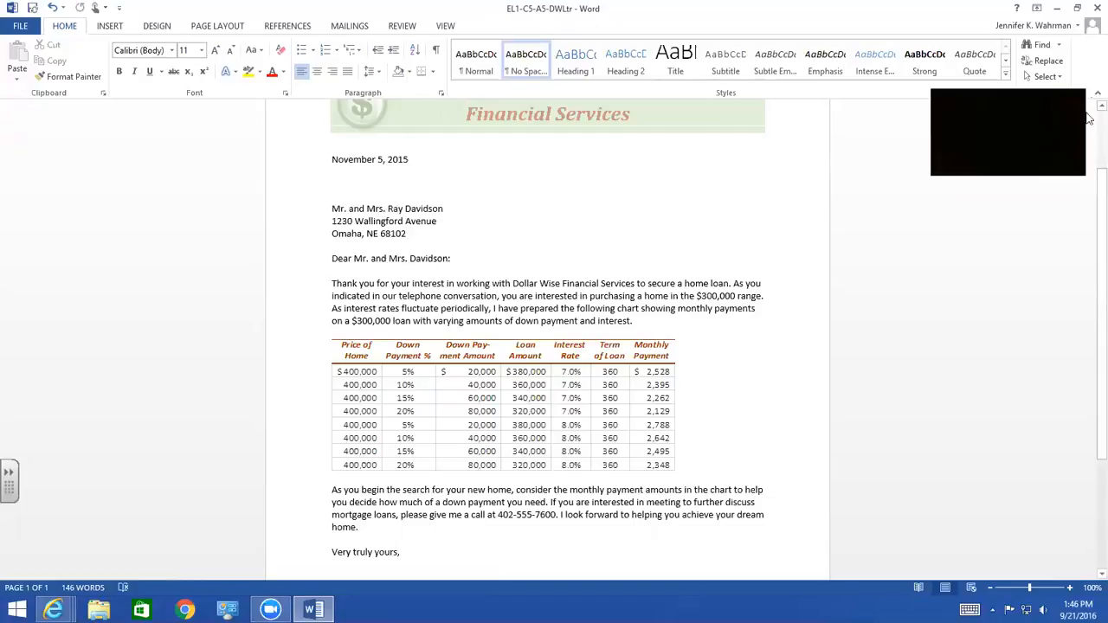
click(1097, 7)
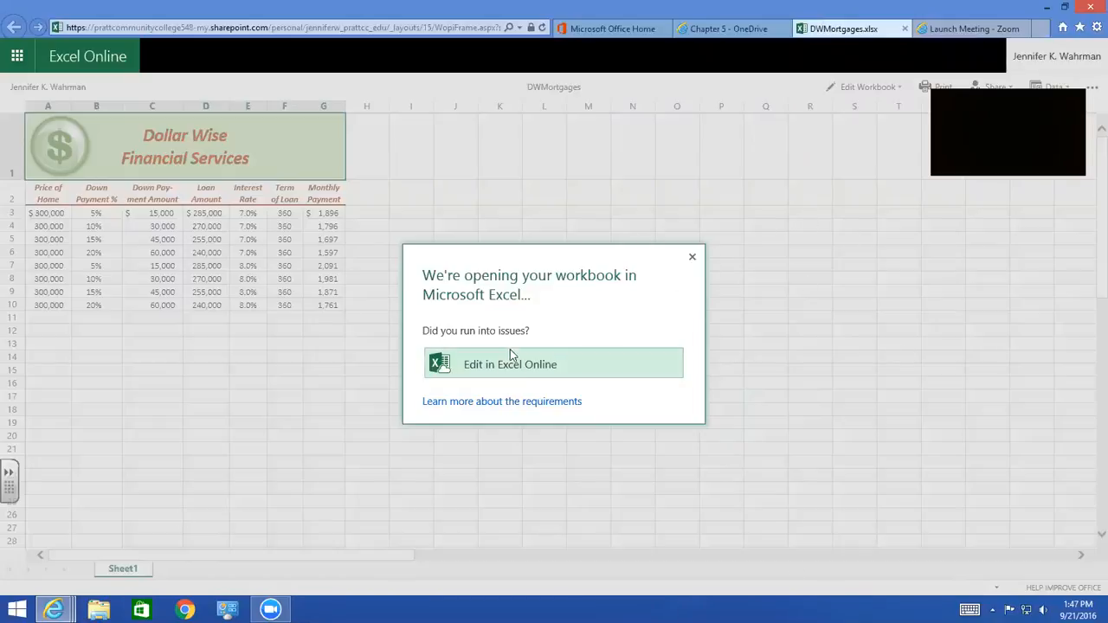
click(693, 258)
click(862, 87)
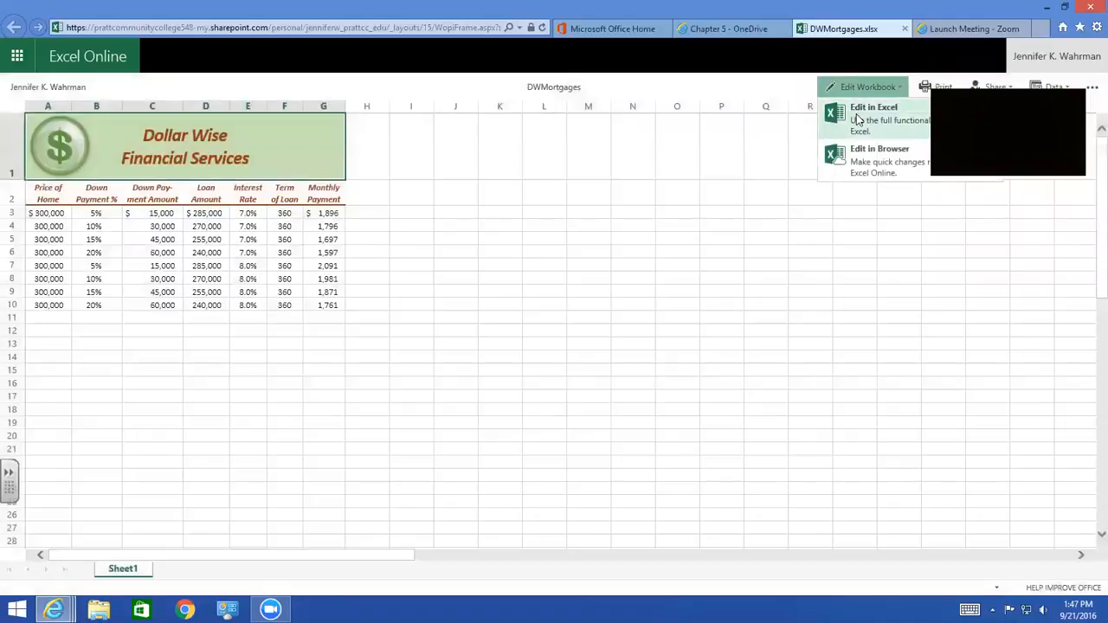
click(872, 107)
click(631, 407)
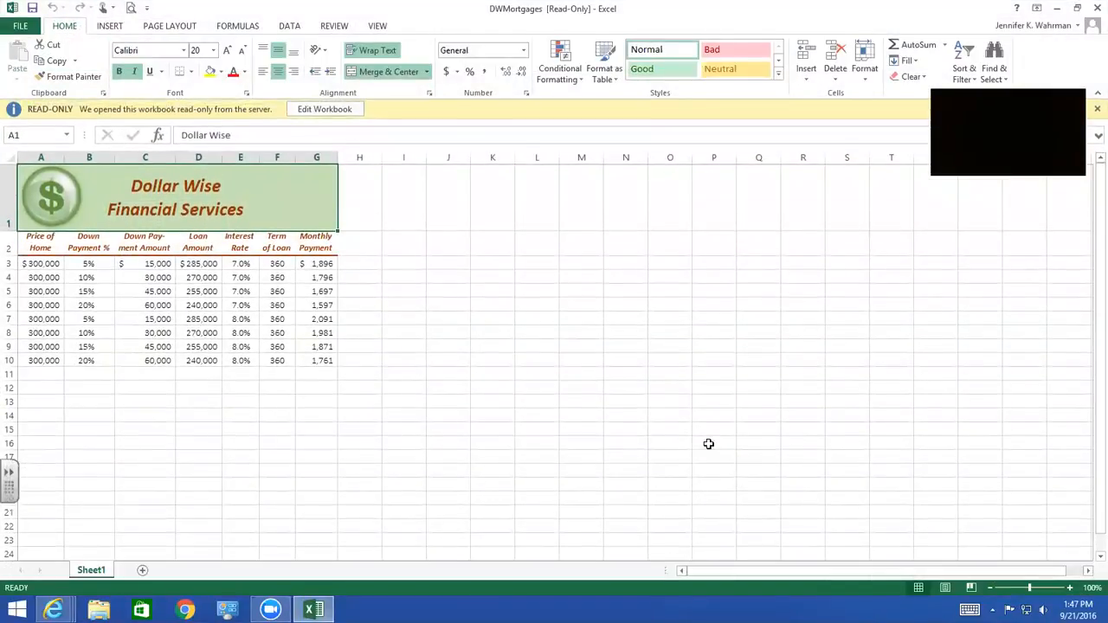
click(350, 108)
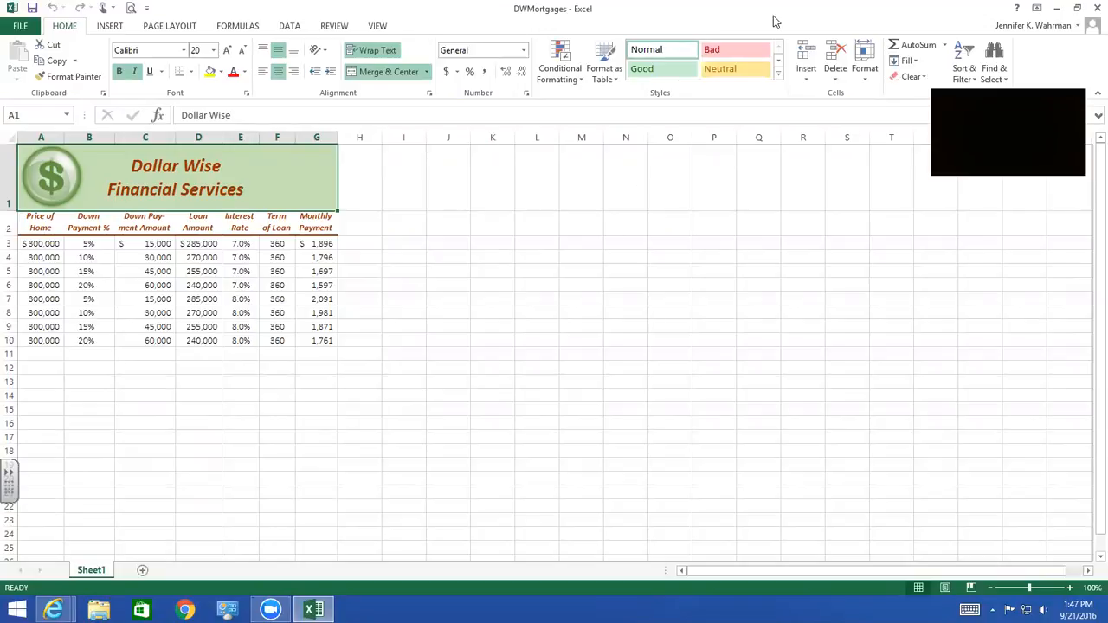
click(1097, 8)
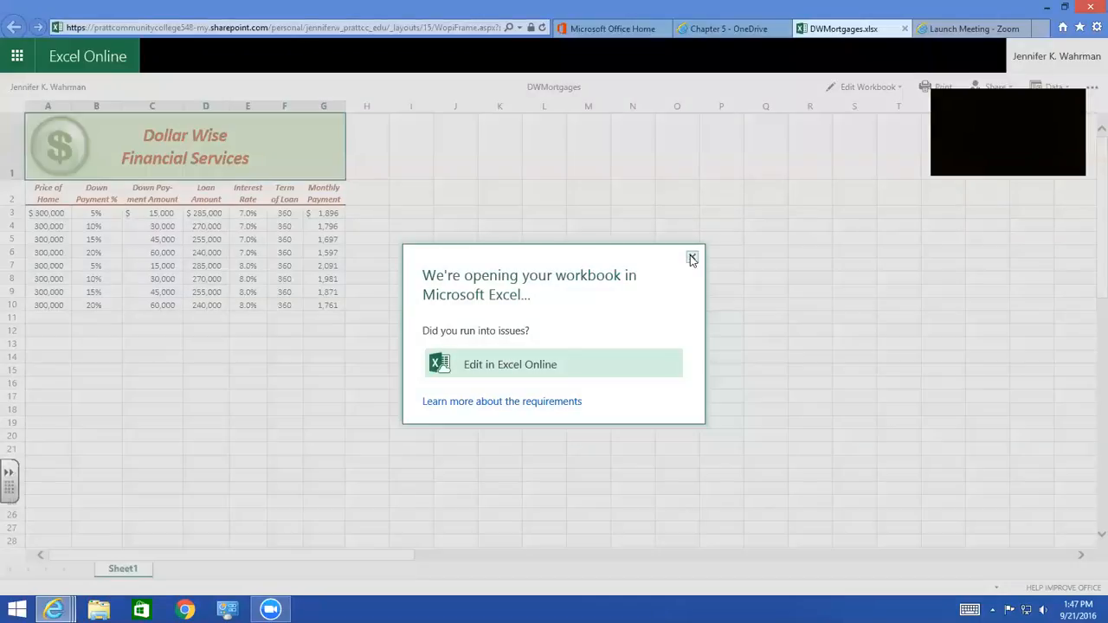
click(905, 30)
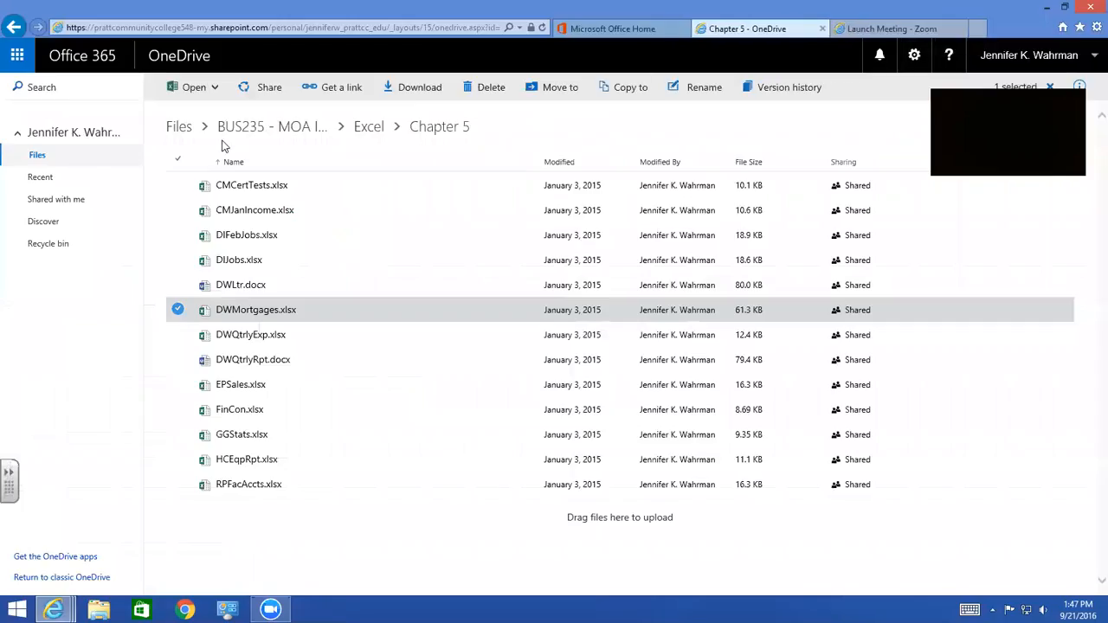
Browse OneDrive to the Completed Assignments > MOA I > Excel > Chapter 5 folder
click(189, 130)
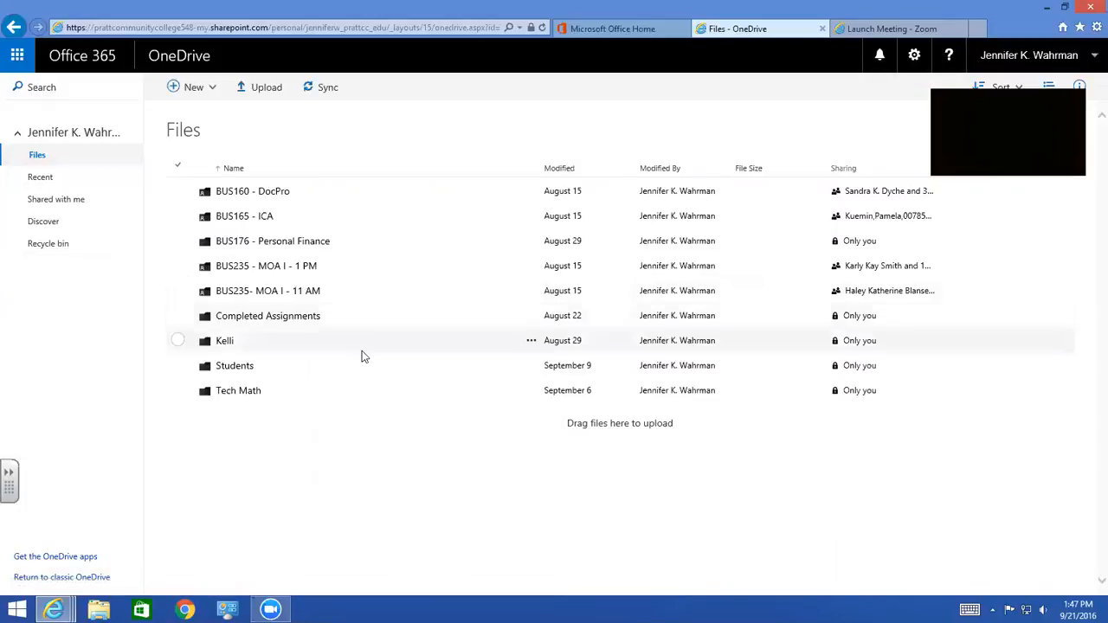
click(268, 316)
click(229, 210)
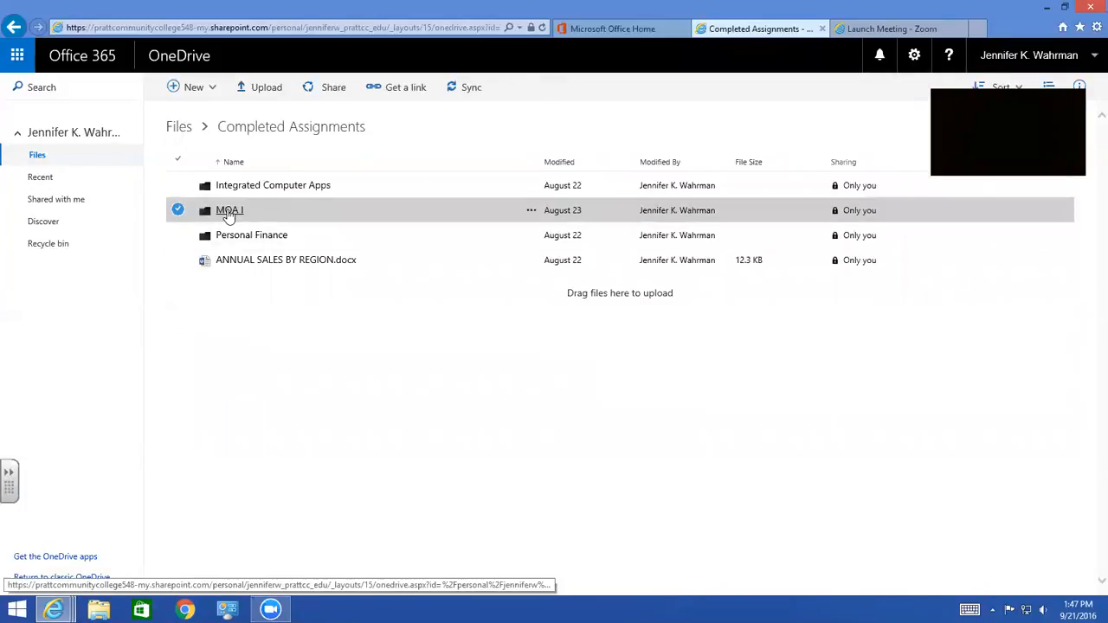
click(227, 188)
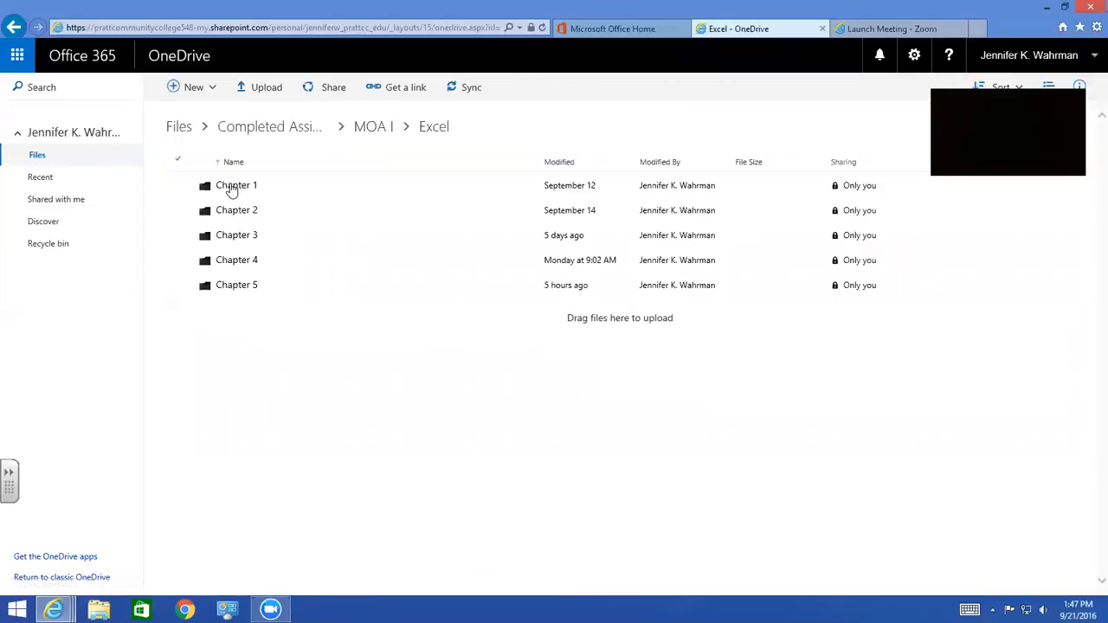
click(236, 287)
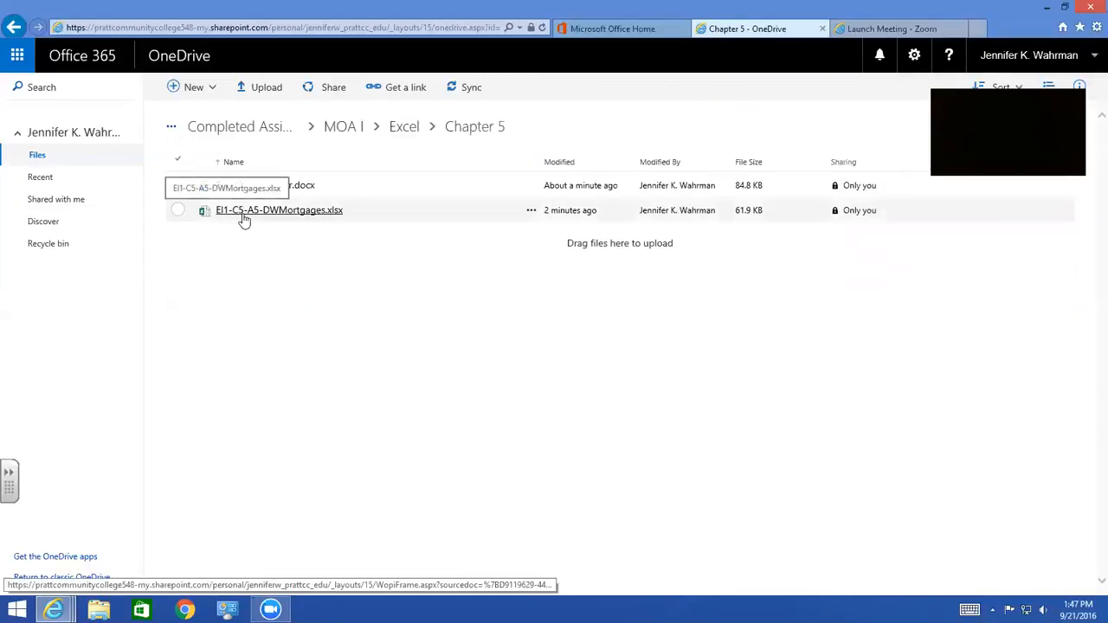
Open the EI1-C5-A5-DWMortgages.xlsx workbook in desktop Excel, accept the security warning and enable editing
click(289, 213)
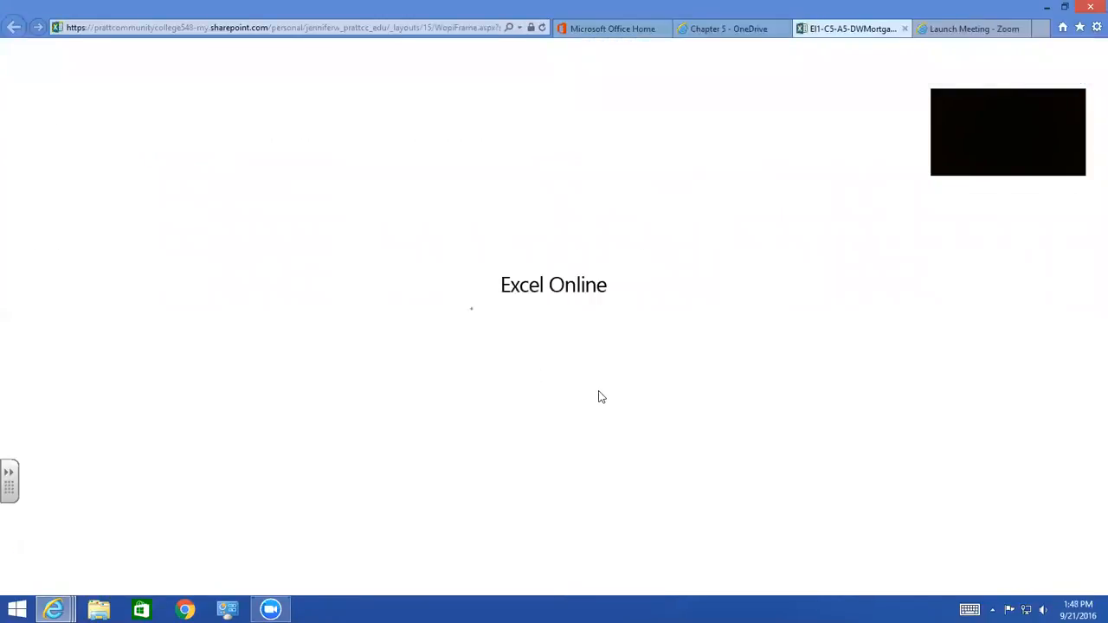
click(859, 88)
click(857, 111)
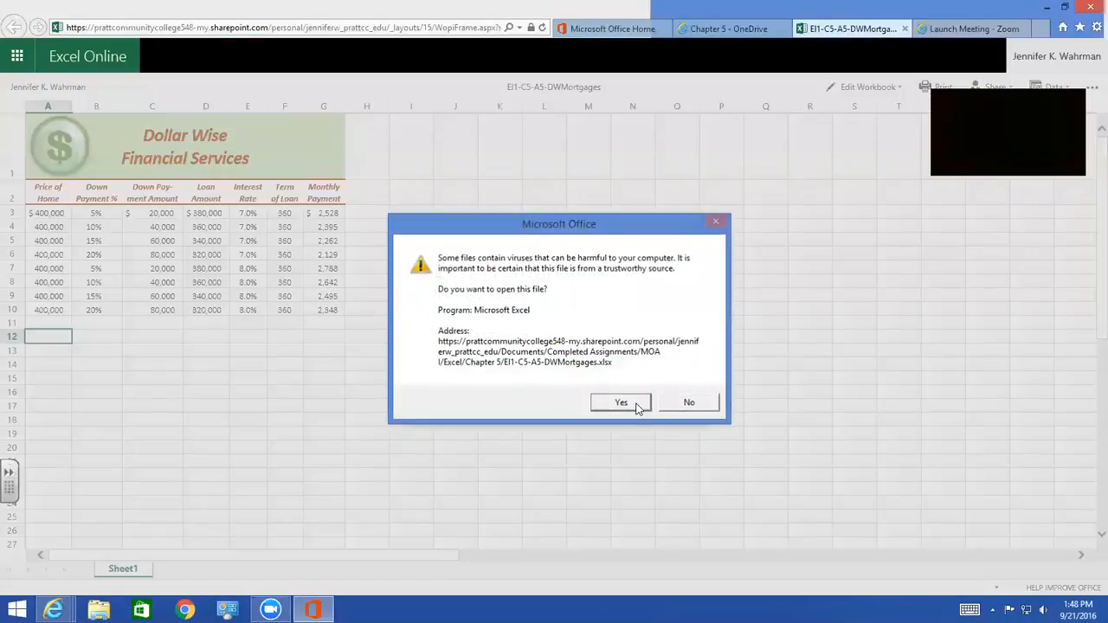
click(632, 403)
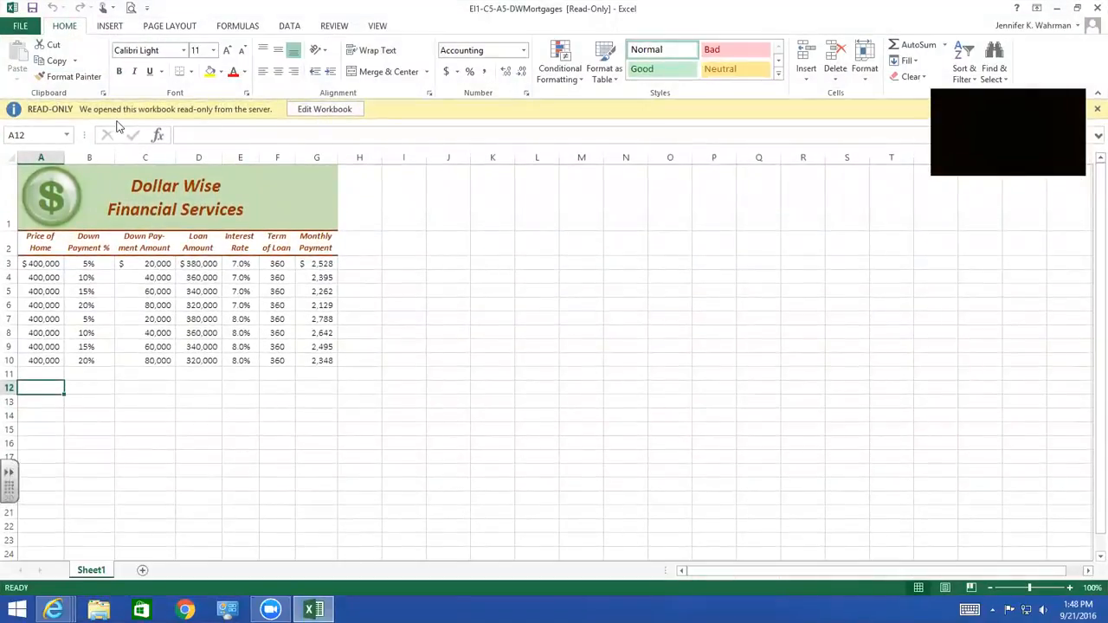
click(337, 111)
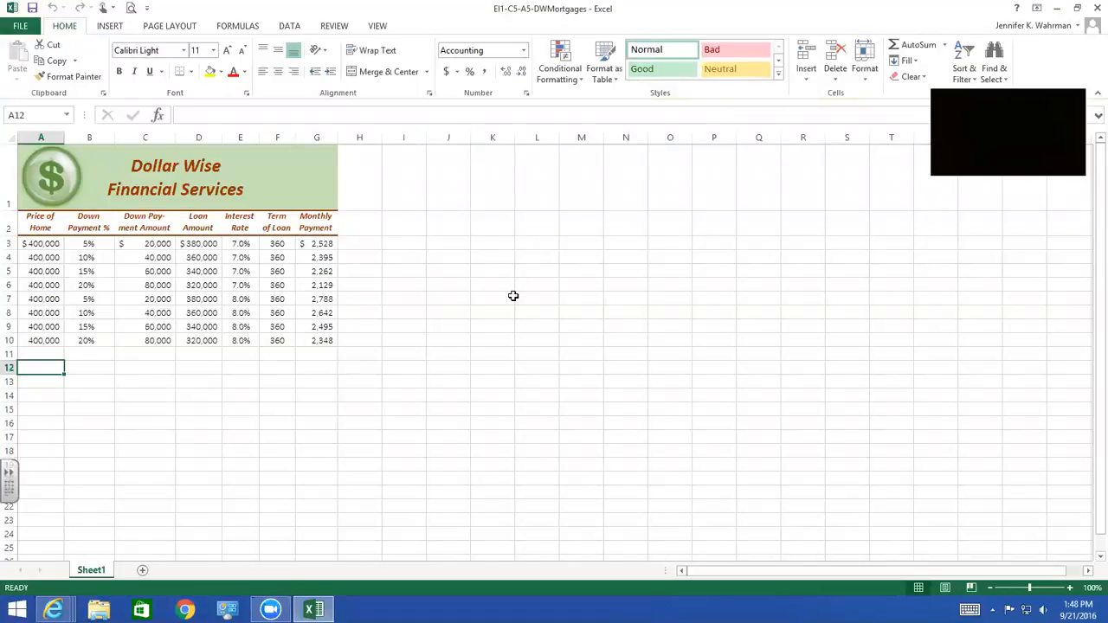
Add a new worksheet after Sheet1 and rename it May
click(370, 354)
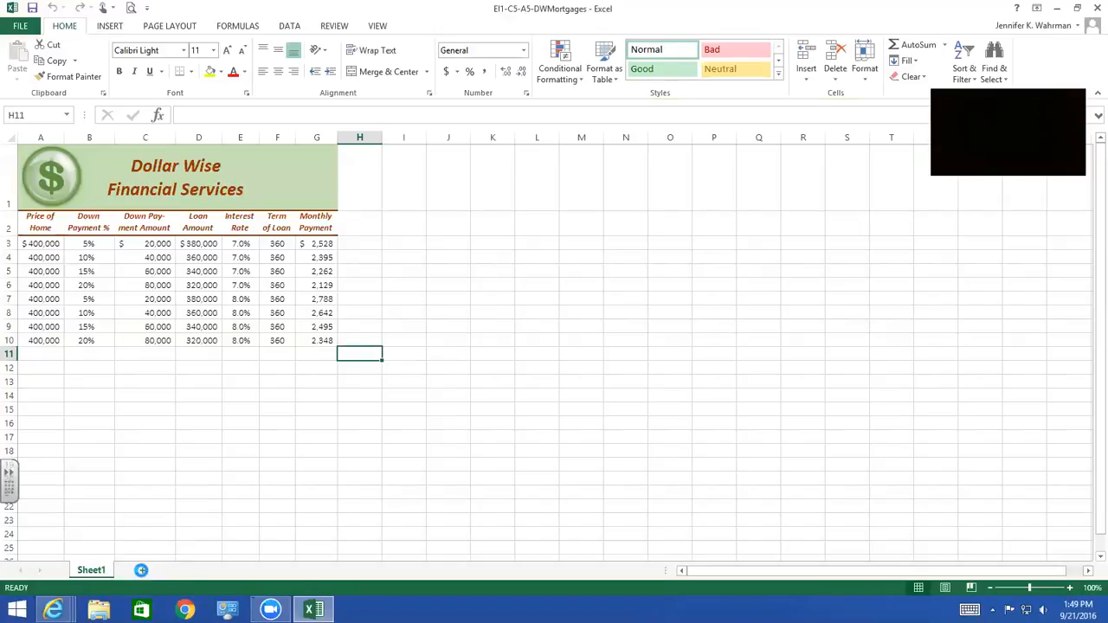
click(143, 571)
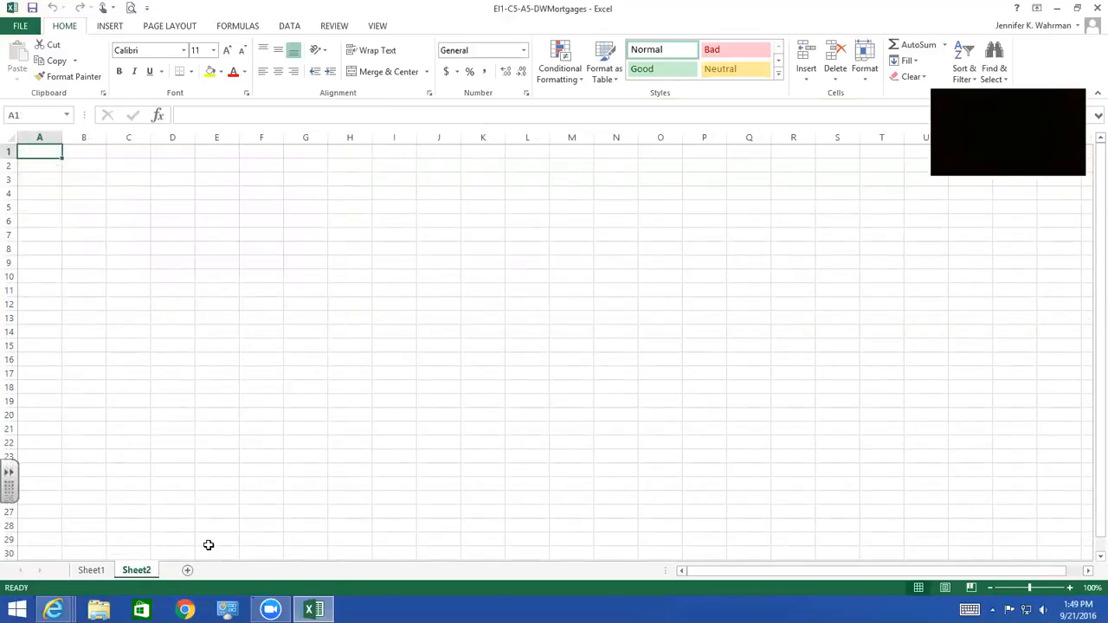
double_click(136, 571)
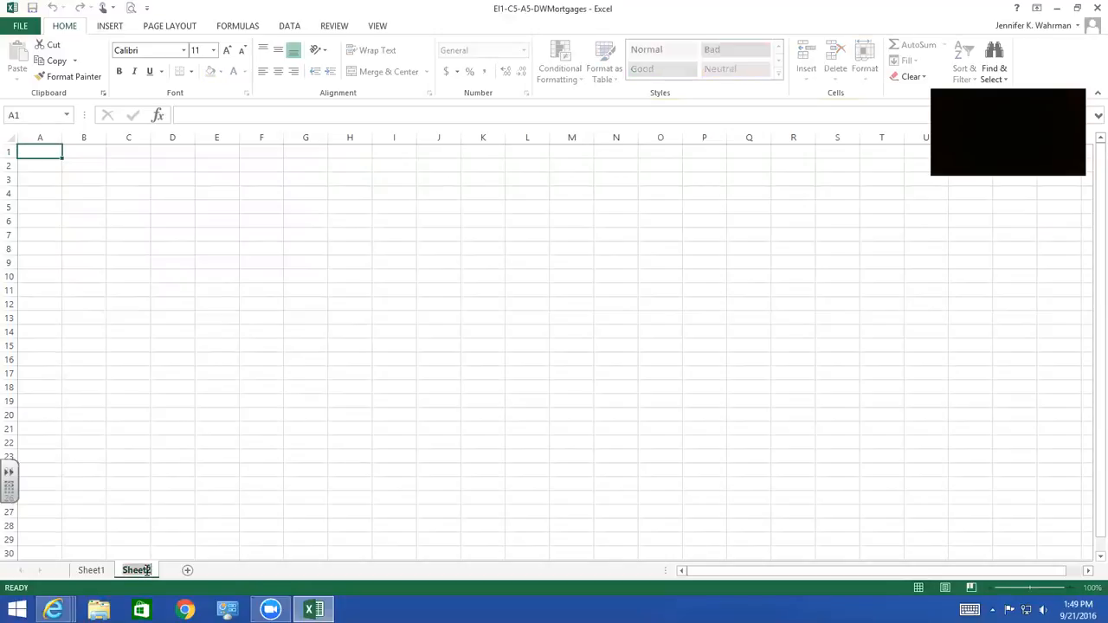
text(May)
key(Return)
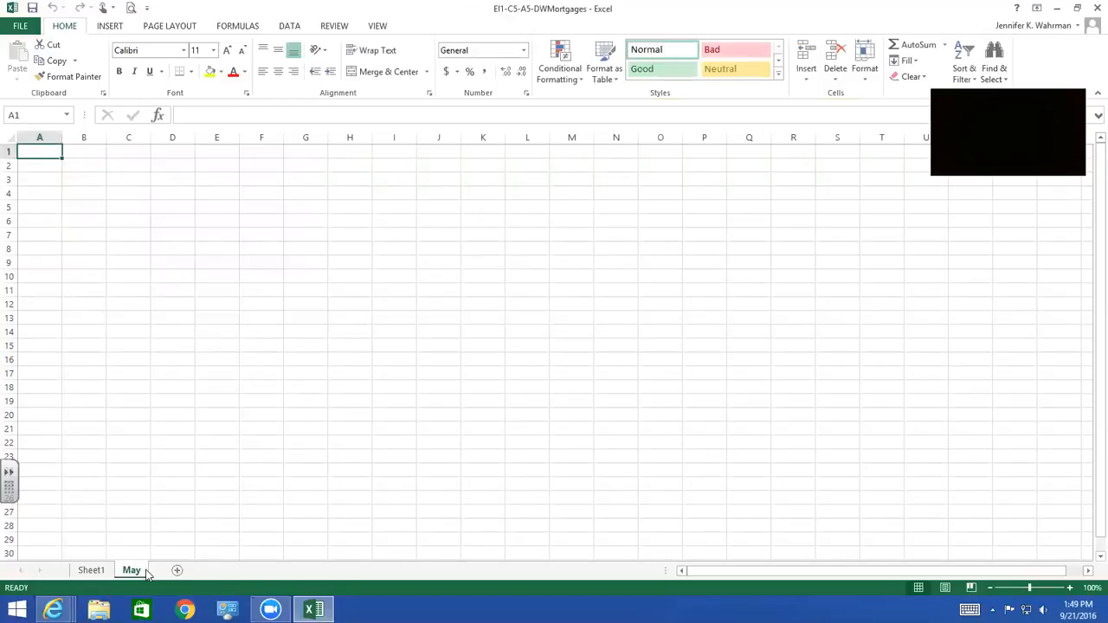
Rename Sheet1, which holds the mortgage table, as April
click(93, 573)
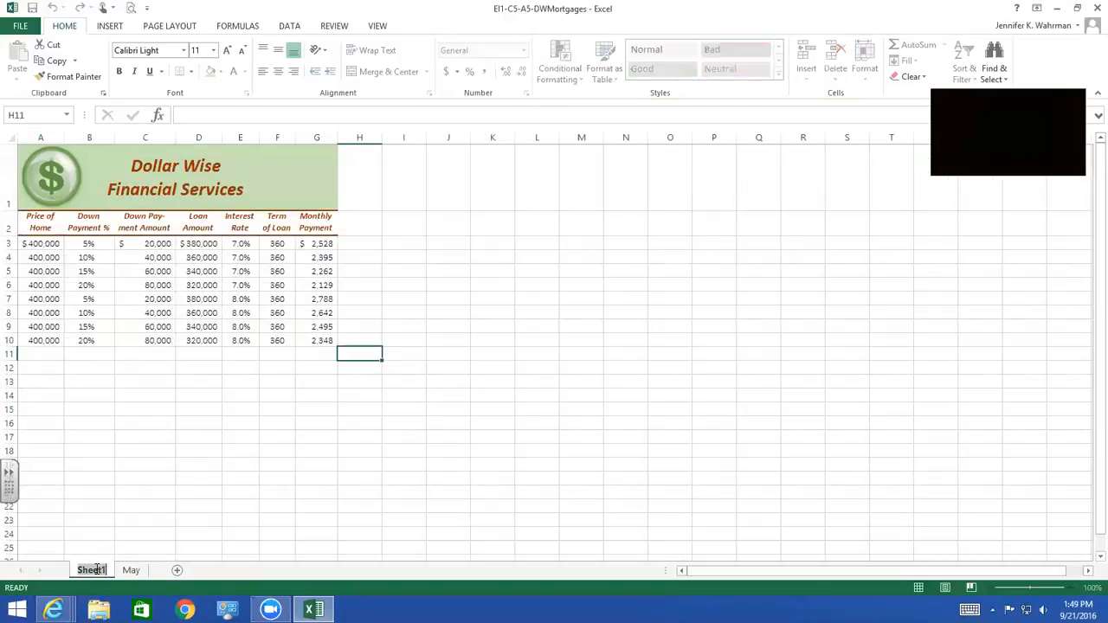
key(alt+h)
text(orApril)
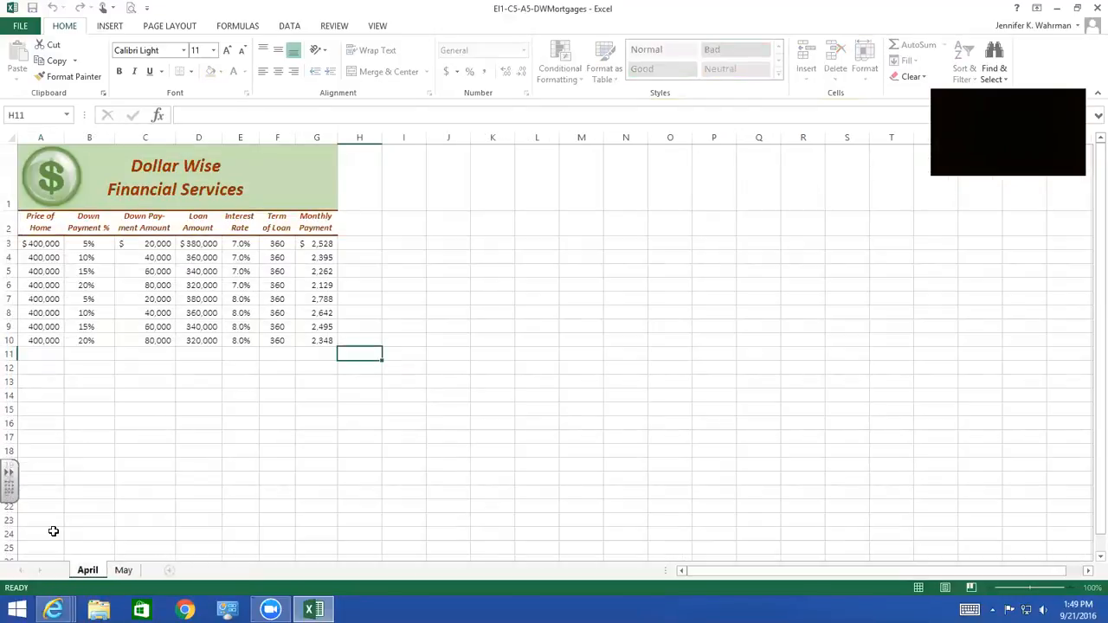
key(Return)
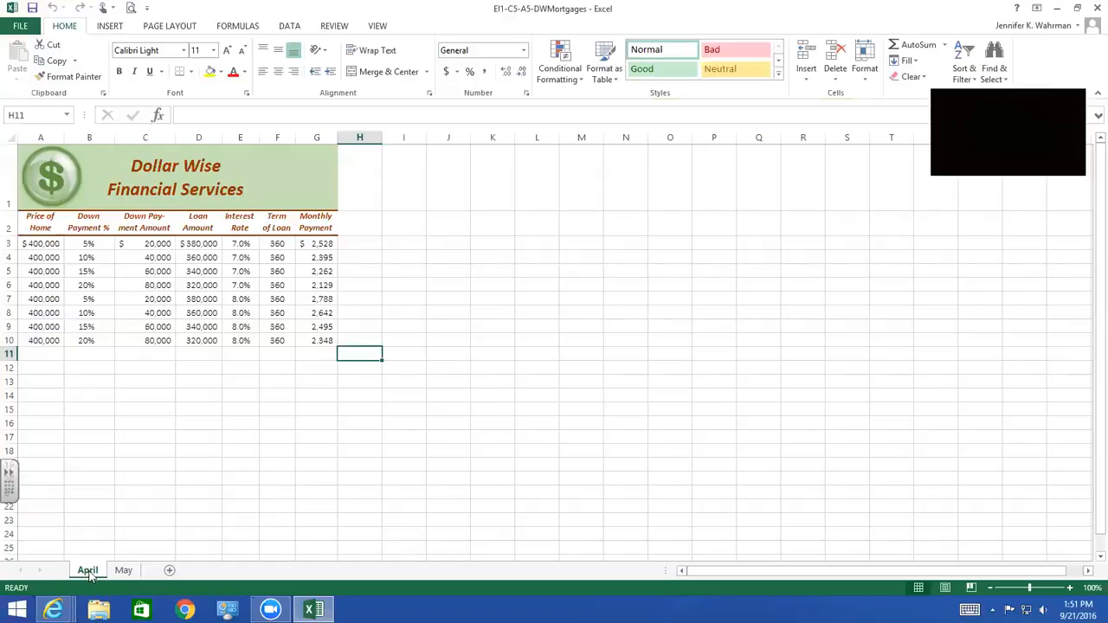
Color the April sheet tab standard red and the May sheet tab standard dark blue
right_click(89, 573)
mouse_move(131, 512)
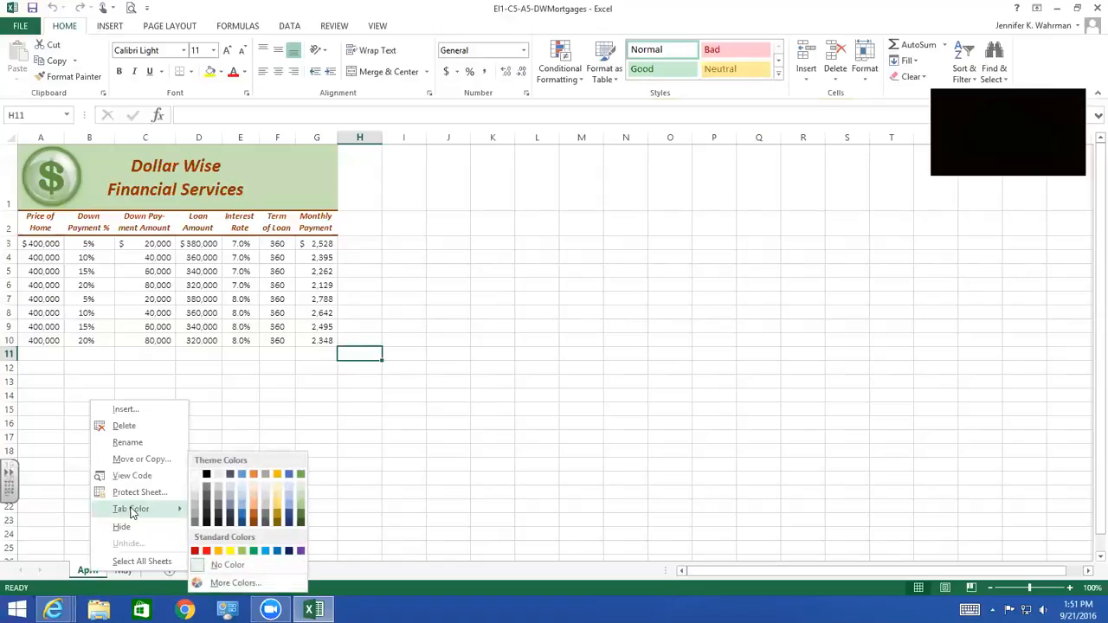
click(207, 553)
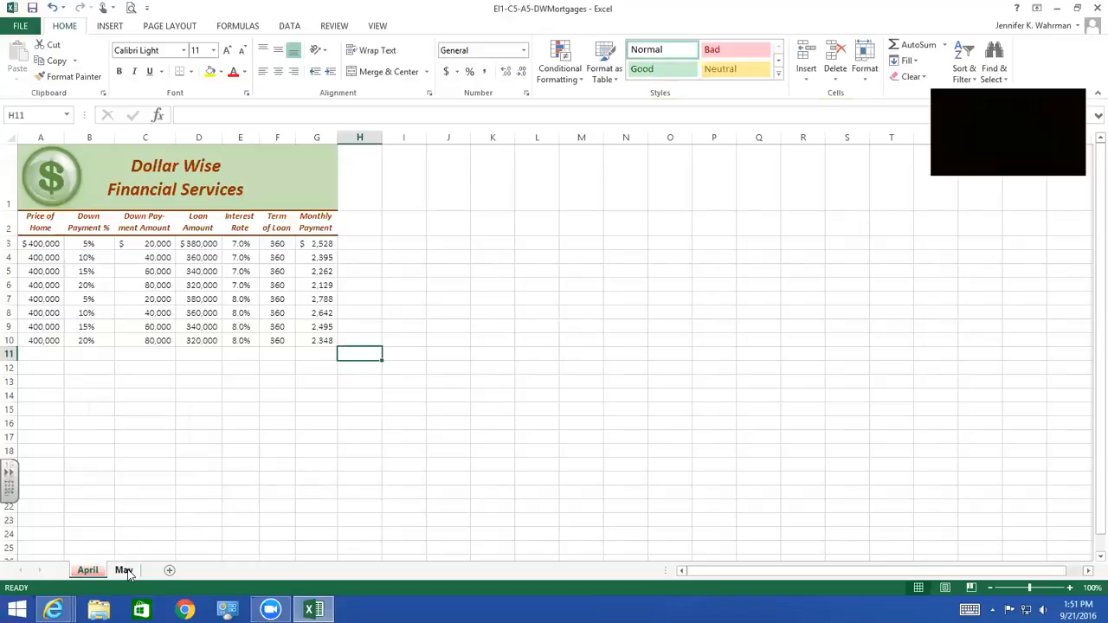
right_click(125, 570)
mouse_move(165, 507)
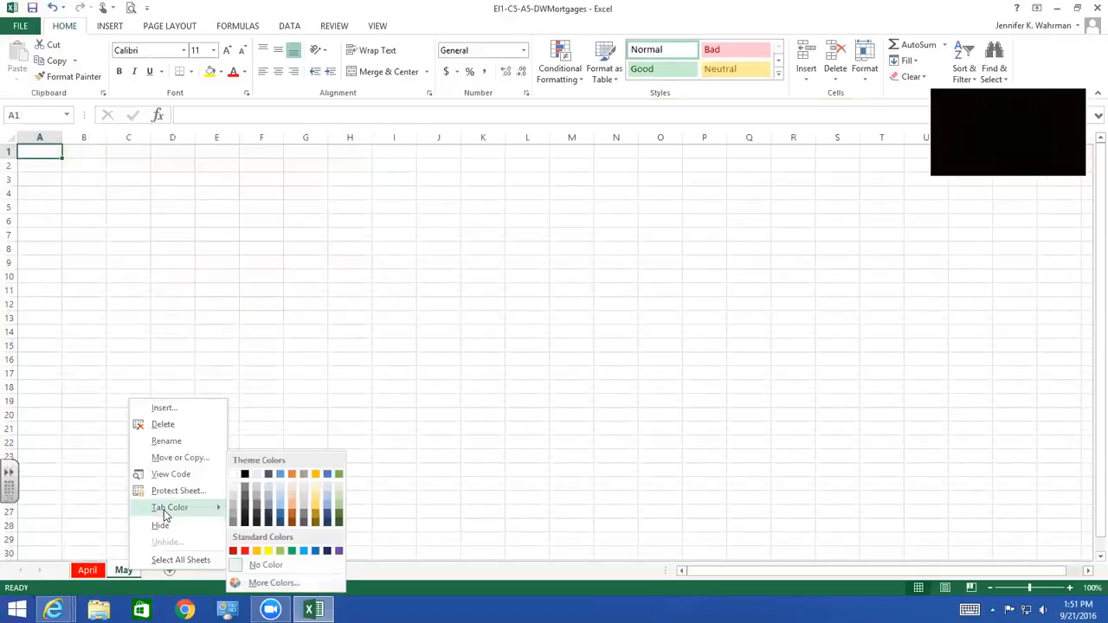
click(329, 552)
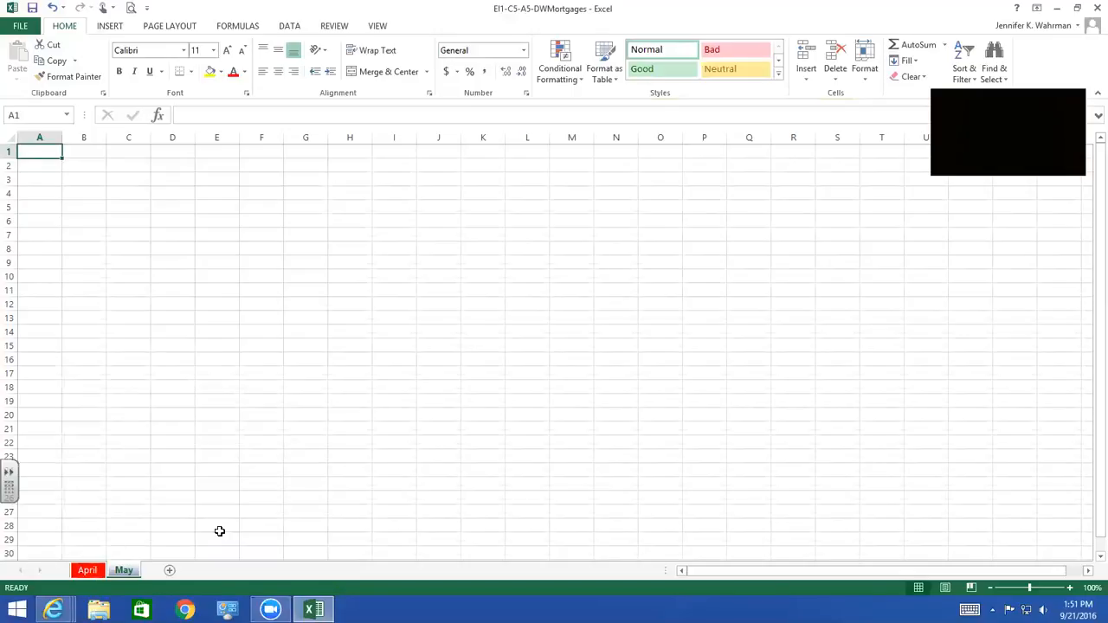
Copy the title banner and mortgage table in A1:G10 of the April sheet and paste them at A1 of the May sheet
click(87, 570)
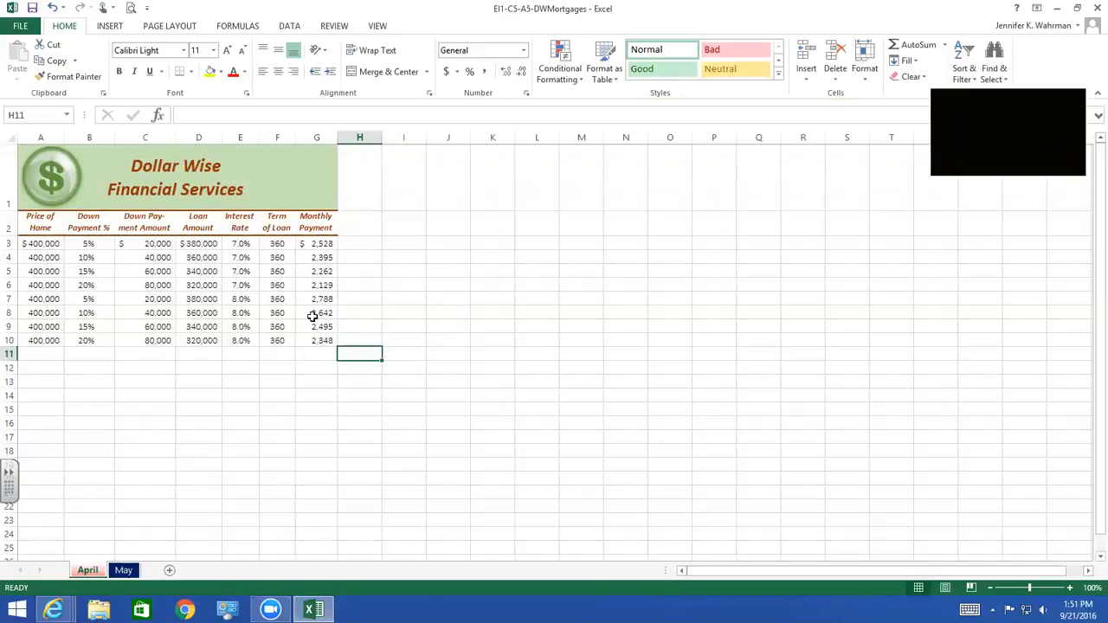
click(45, 170)
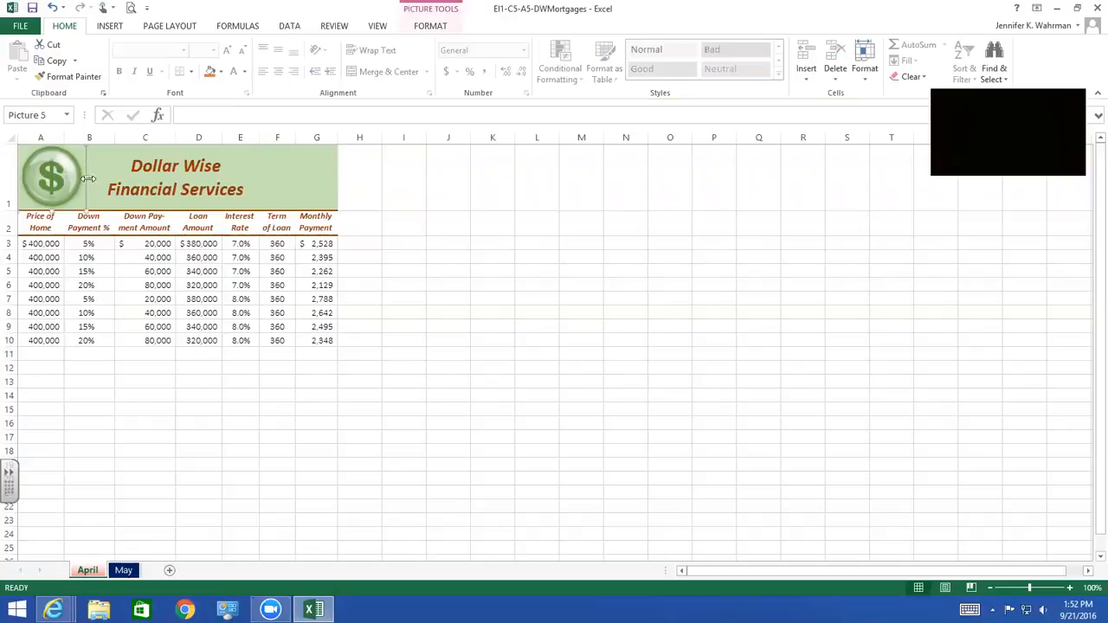
click(361, 357)
drag(322, 340, 40, 182)
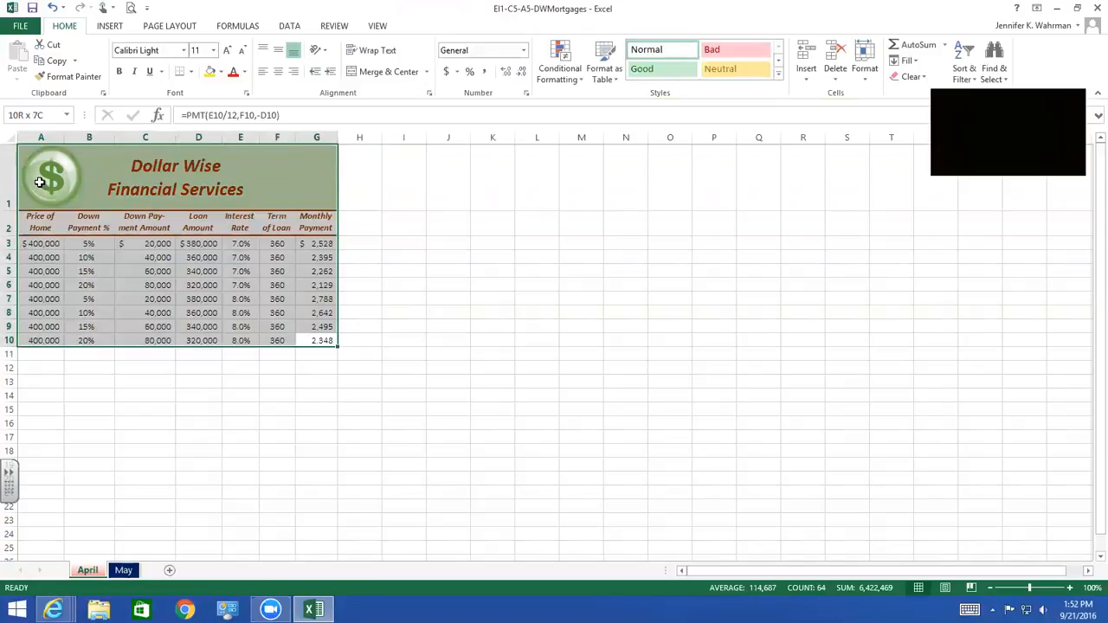
drag(40, 182, 40, 182)
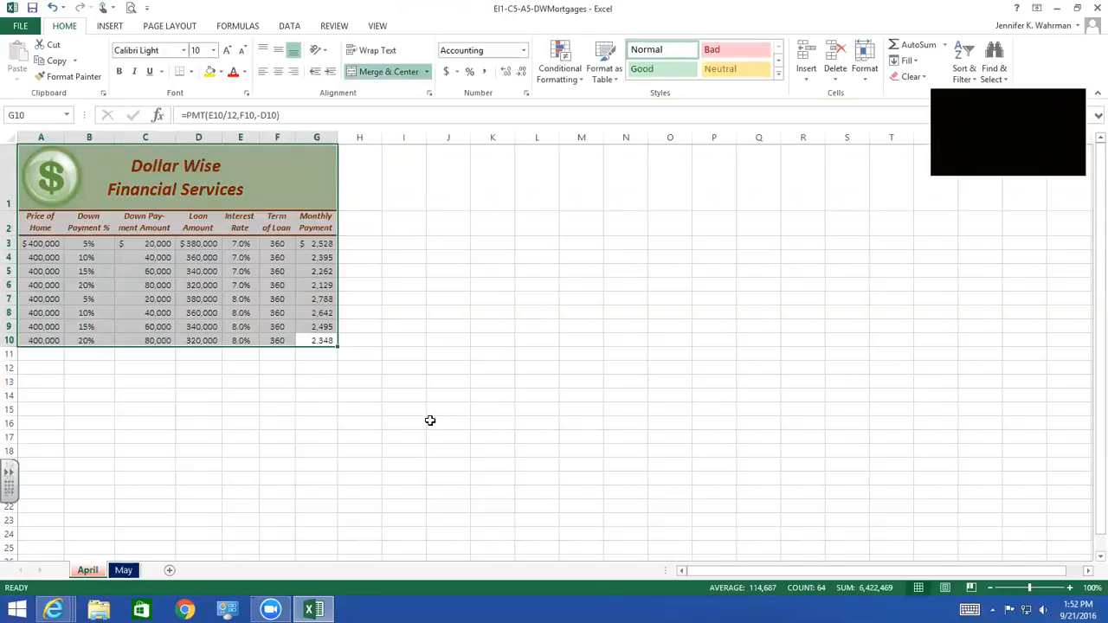
key(ctrl+c)
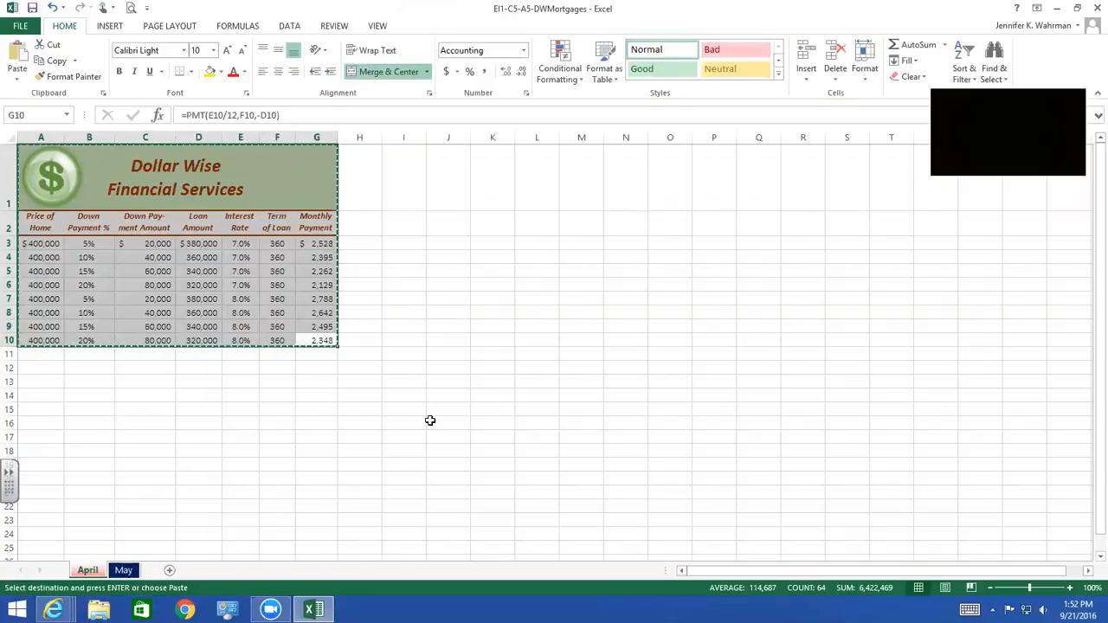
click(125, 572)
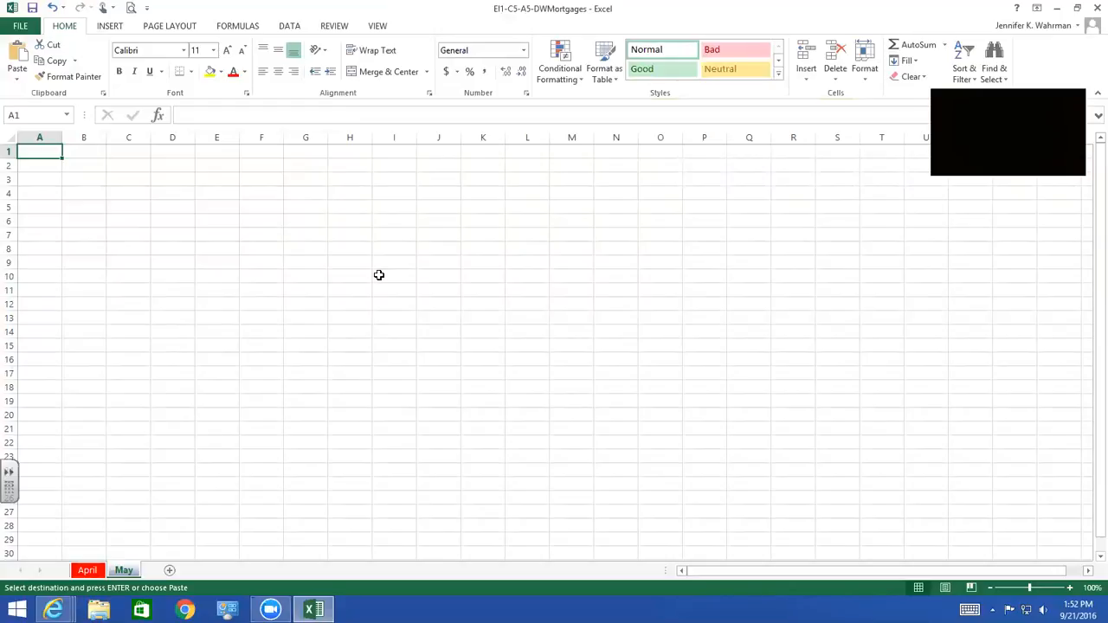
key(ctrl+v)
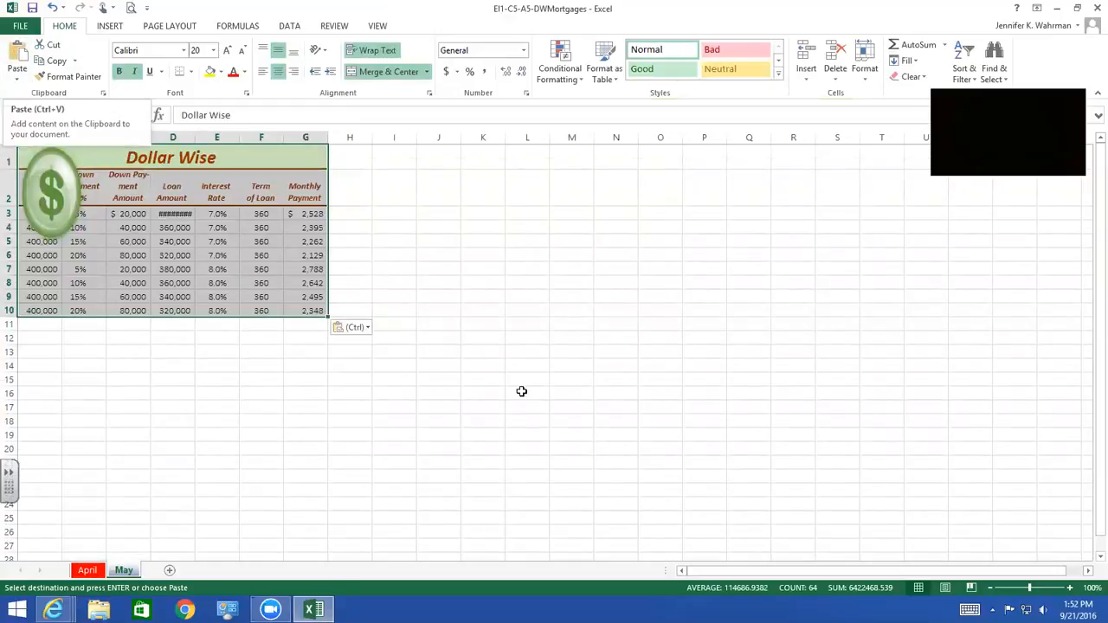
Move the last mortgage row, A10:G10, down to row 13 of the May sheet and check its payment formula
click(50, 186)
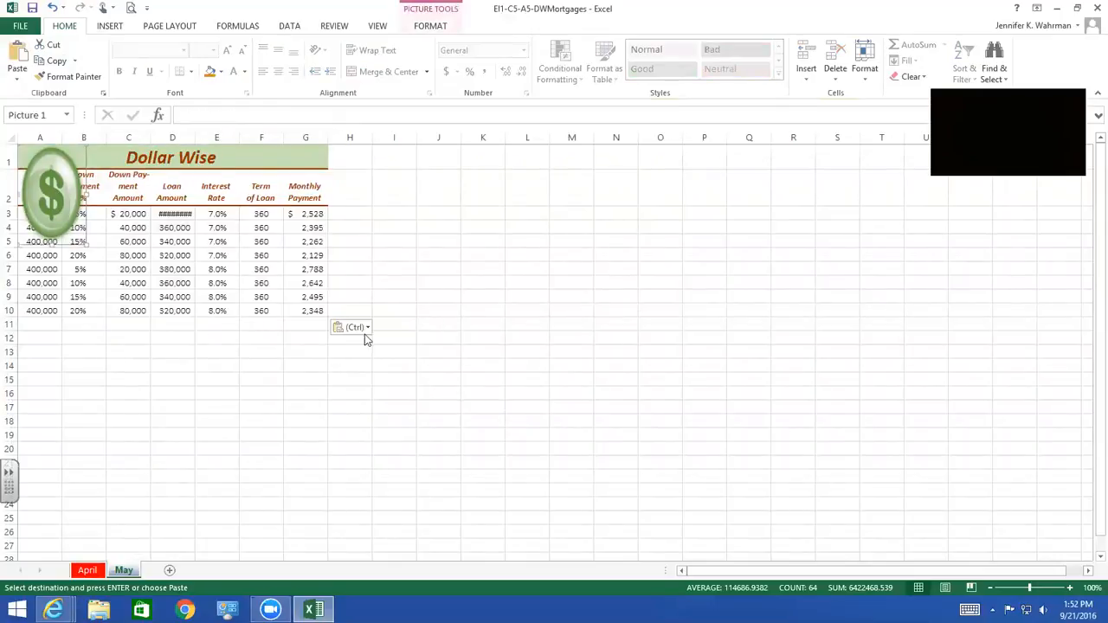
click(321, 369)
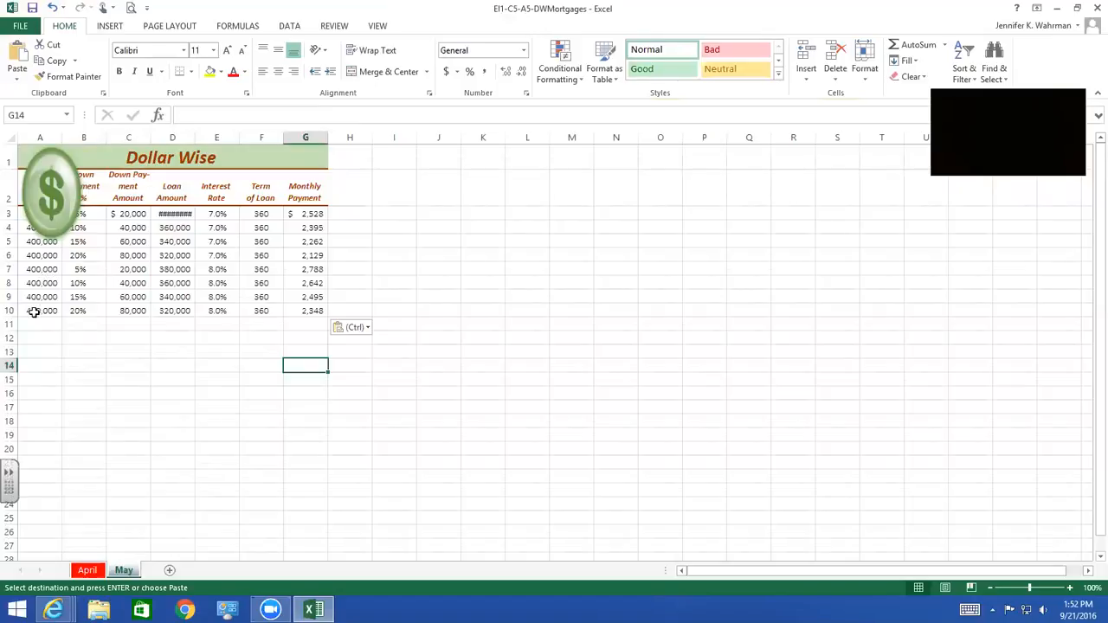
drag(37, 310, 295, 310)
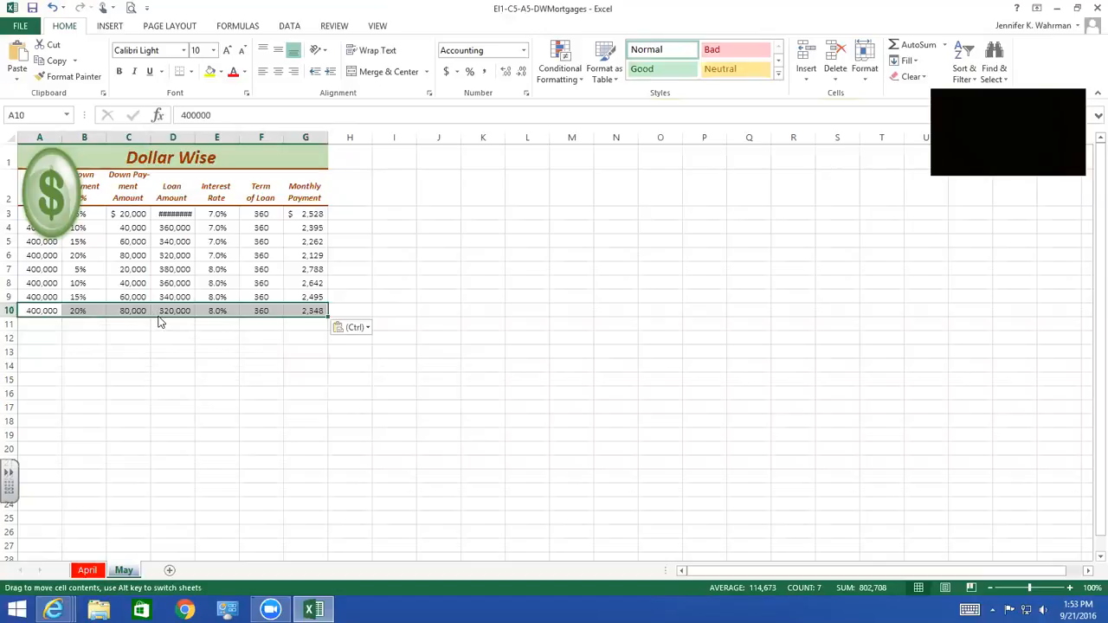
drag(154, 321, 149, 357)
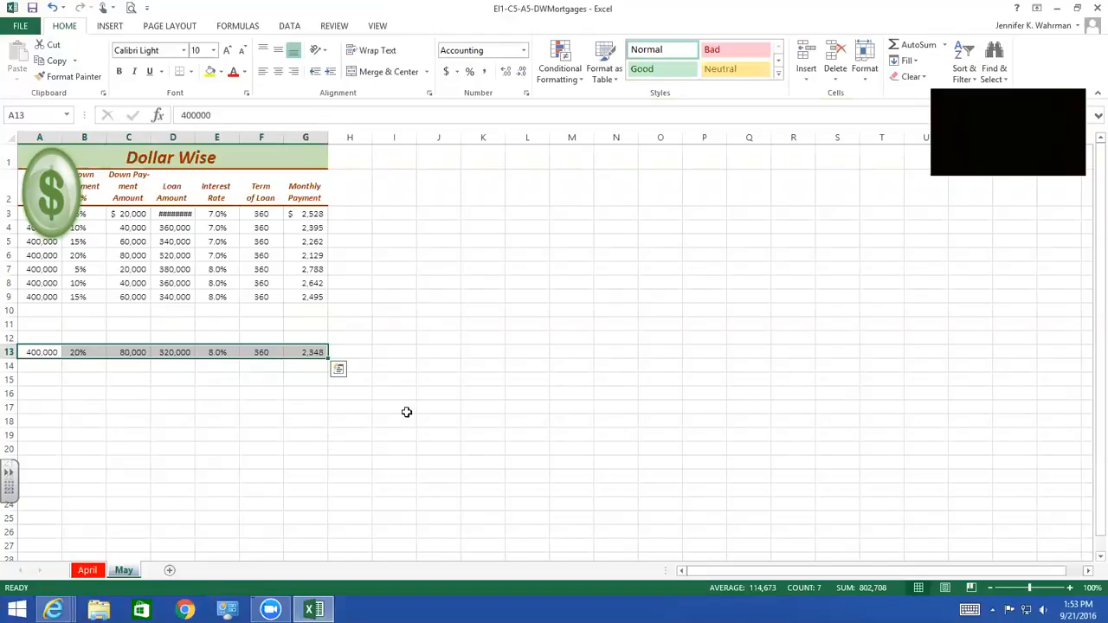
click(291, 352)
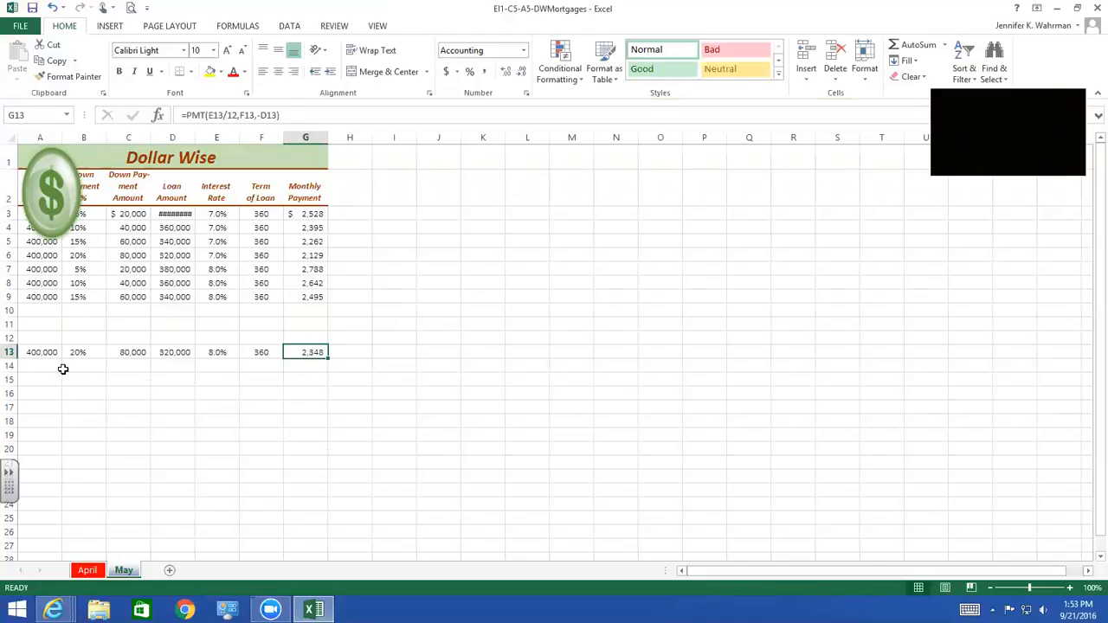
click(39, 352)
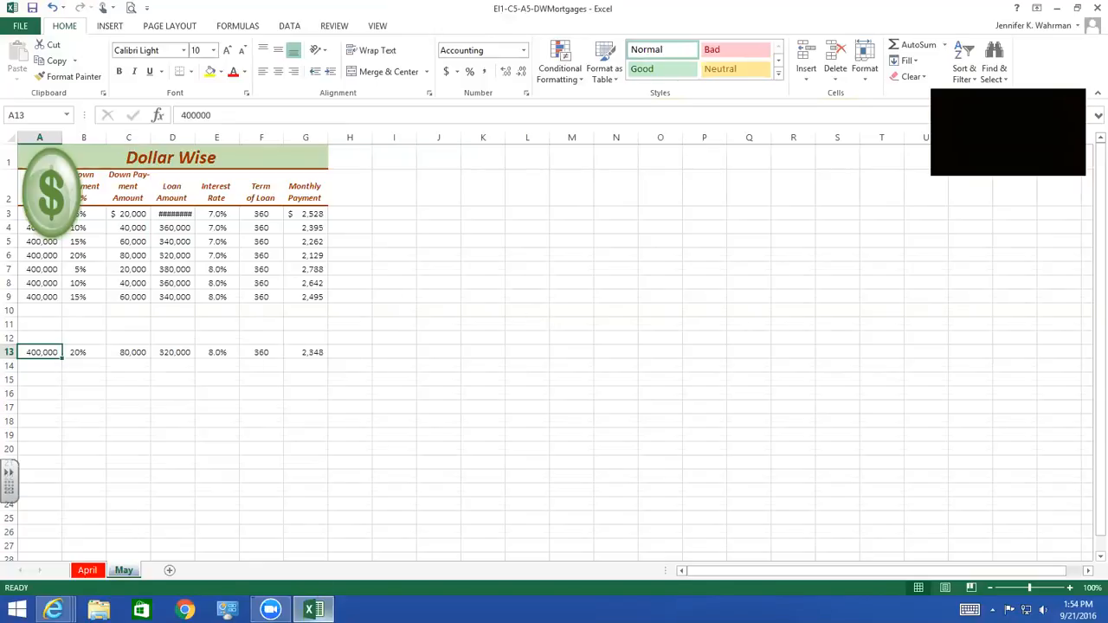
mouse_move(321, 604)
right_click(389, 284)
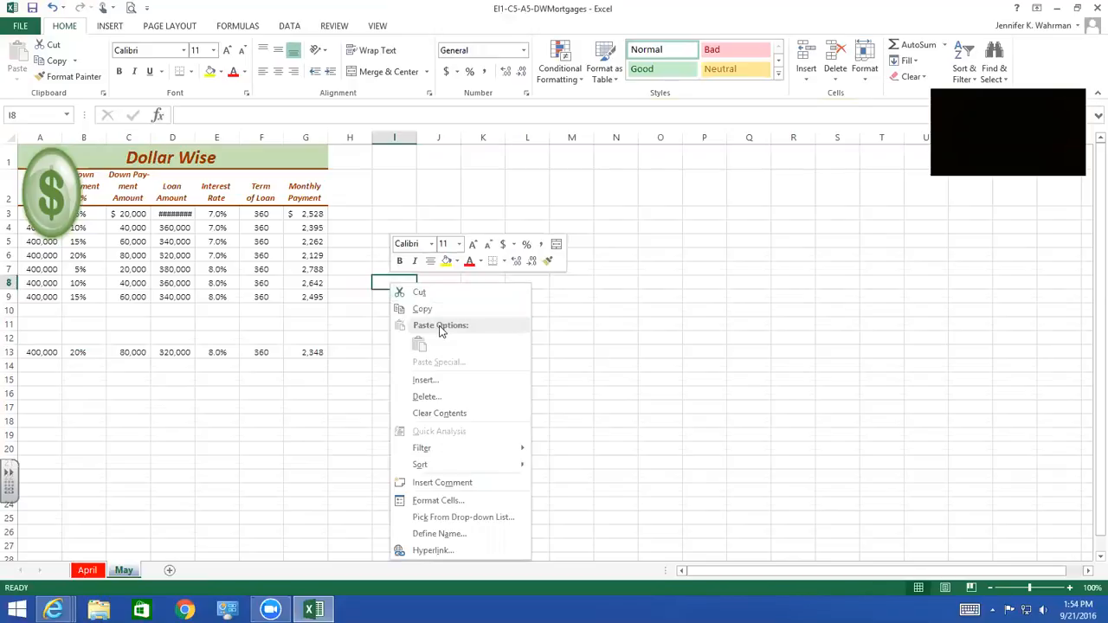
click(353, 408)
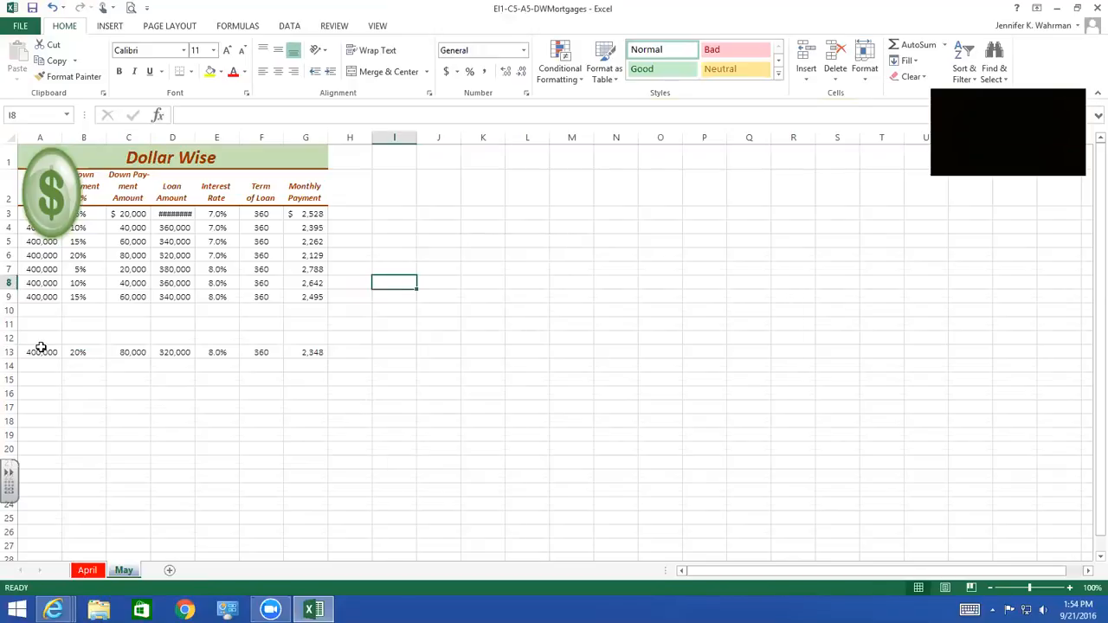
Copy the mortgage row in A13:G13 and paste it at I7, I10 and I13 of the May sheet
drag(39, 352, 289, 352)
key(ctrl+c)
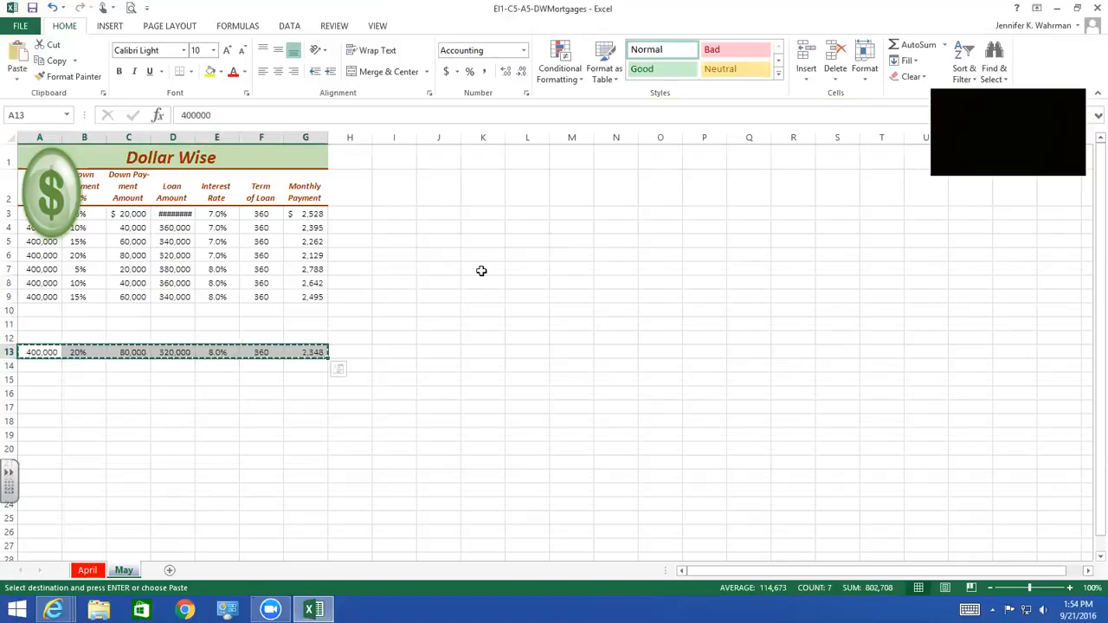
click(391, 272)
key(ctrl+v)
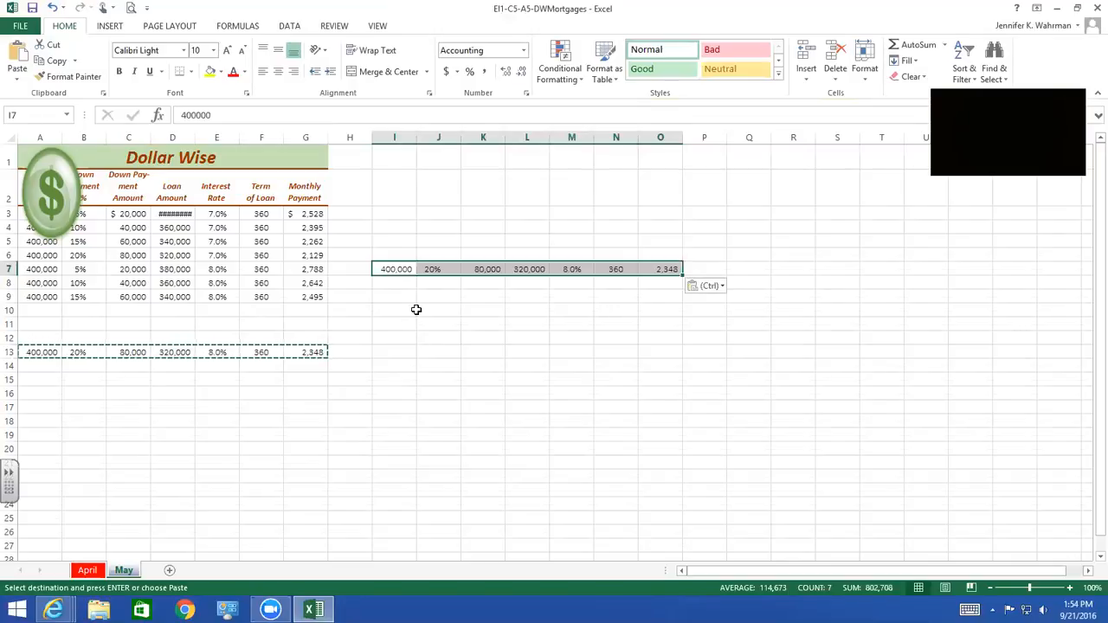
click(400, 311)
key(ctrl+v)
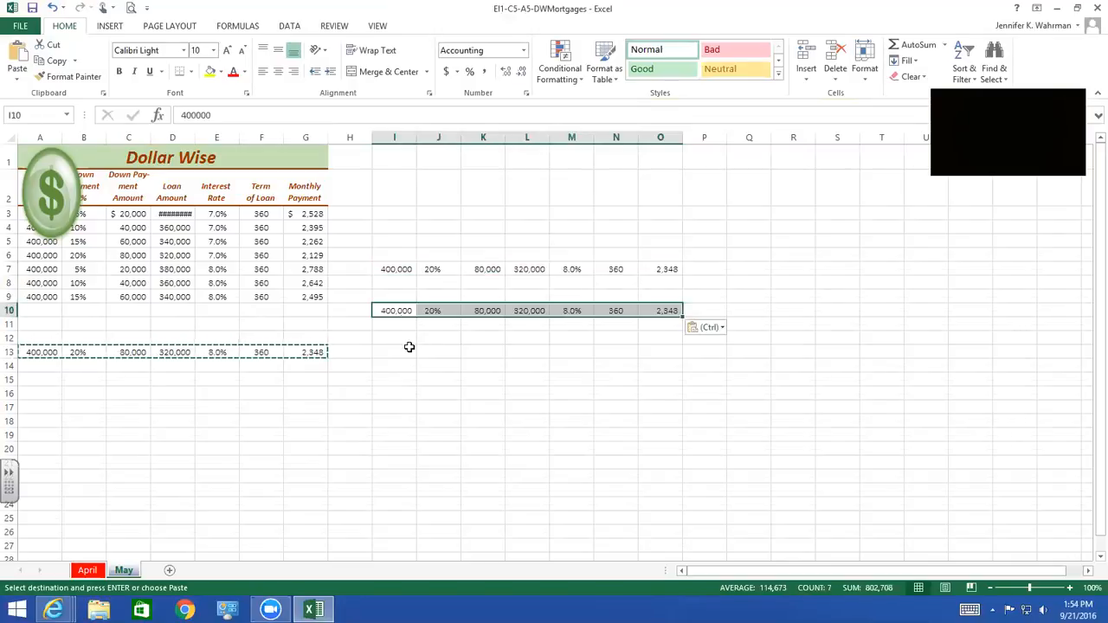
click(407, 353)
key(ctrl+v)
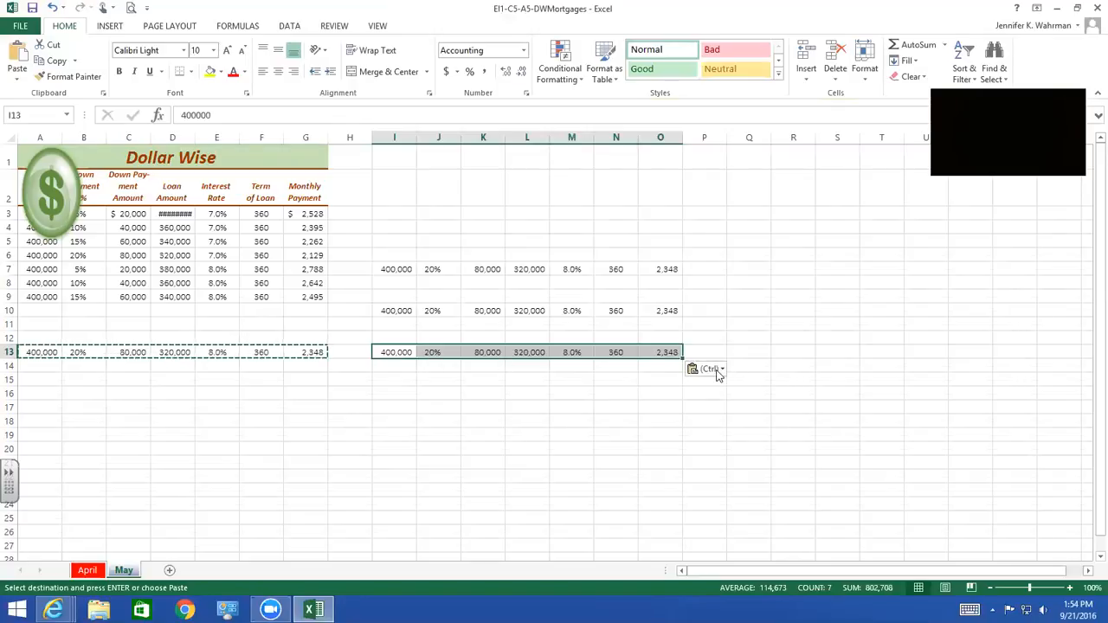
click(721, 371)
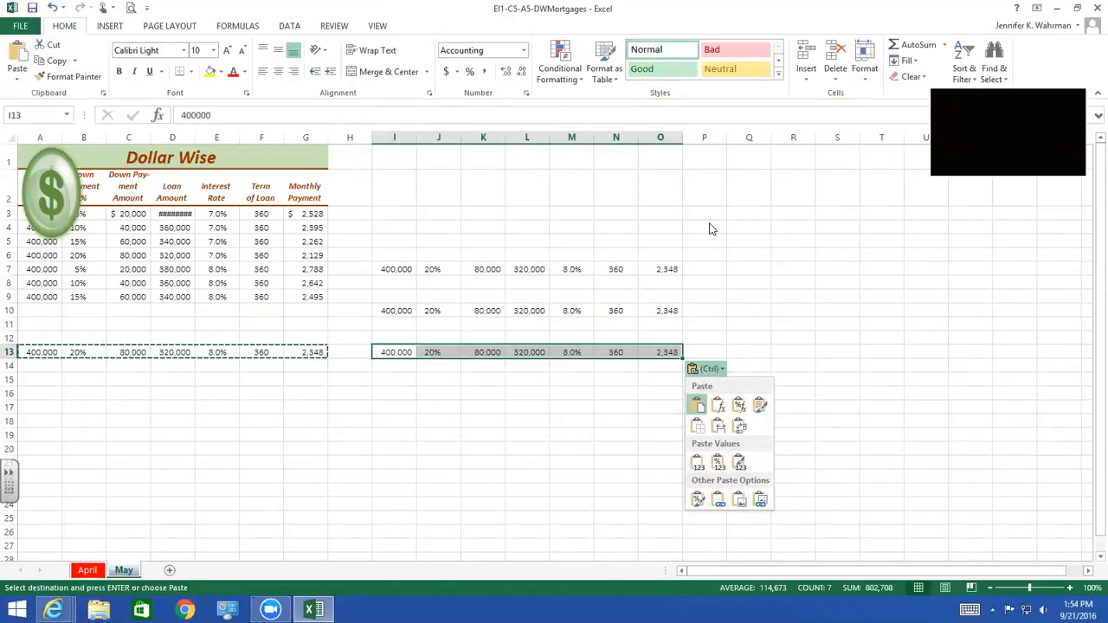
click(74, 62)
click(75, 62)
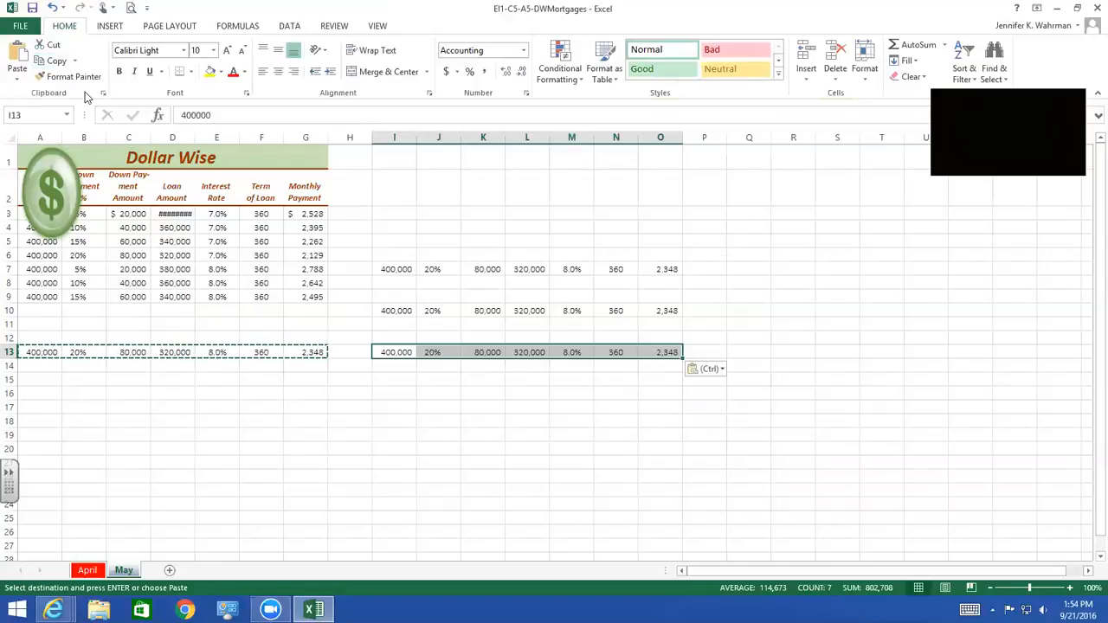
click(18, 83)
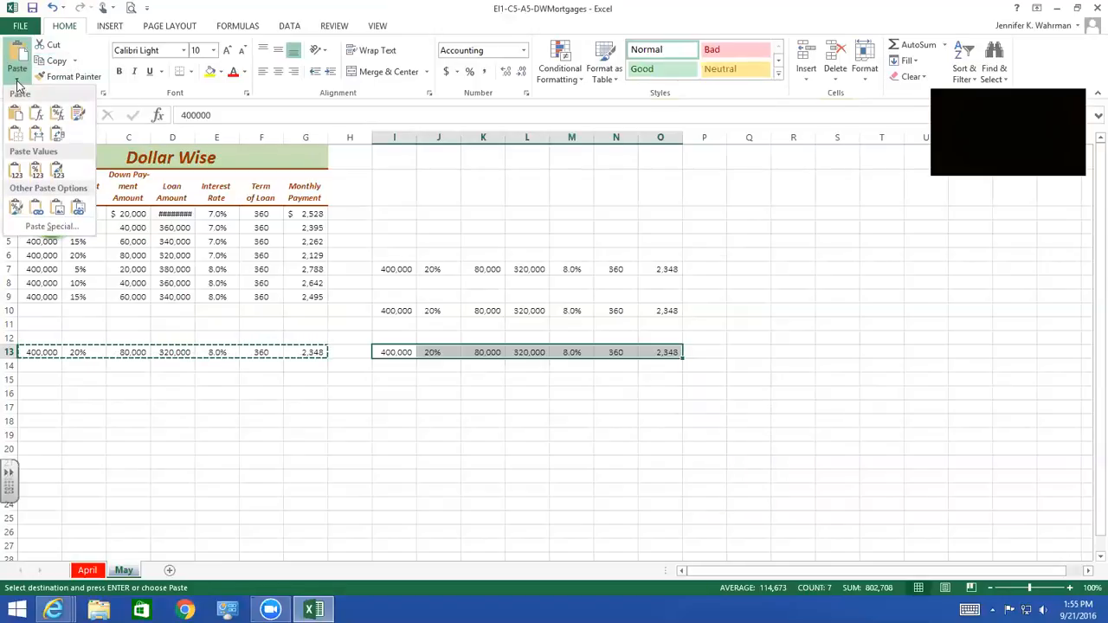
click(18, 83)
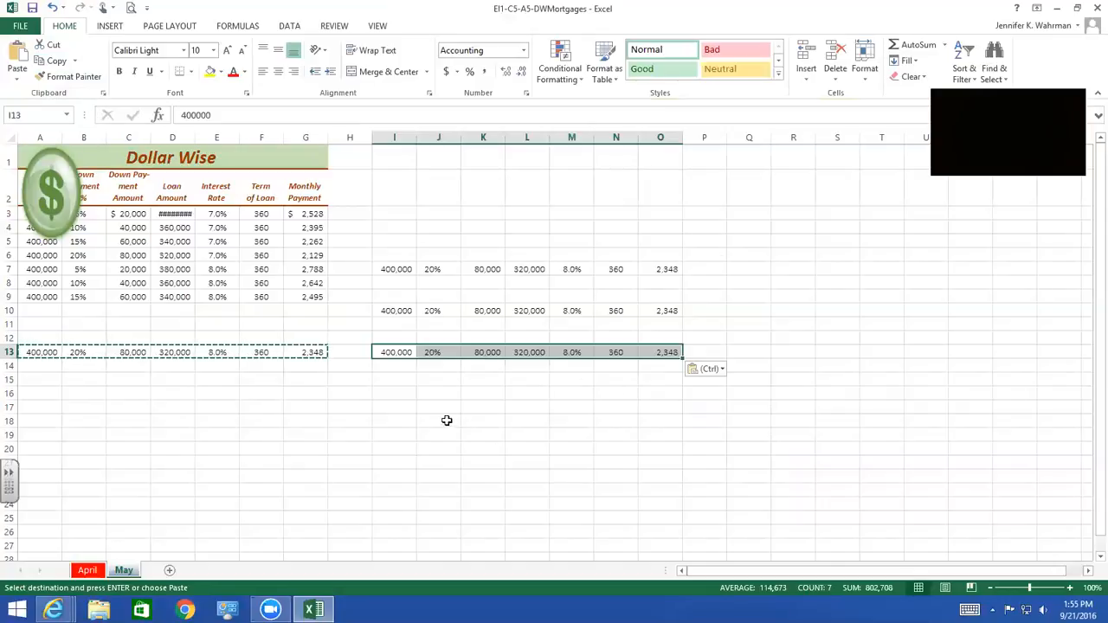
Paste the copied mortgage row again at I15 and Q9 of the May sheet
click(396, 379)
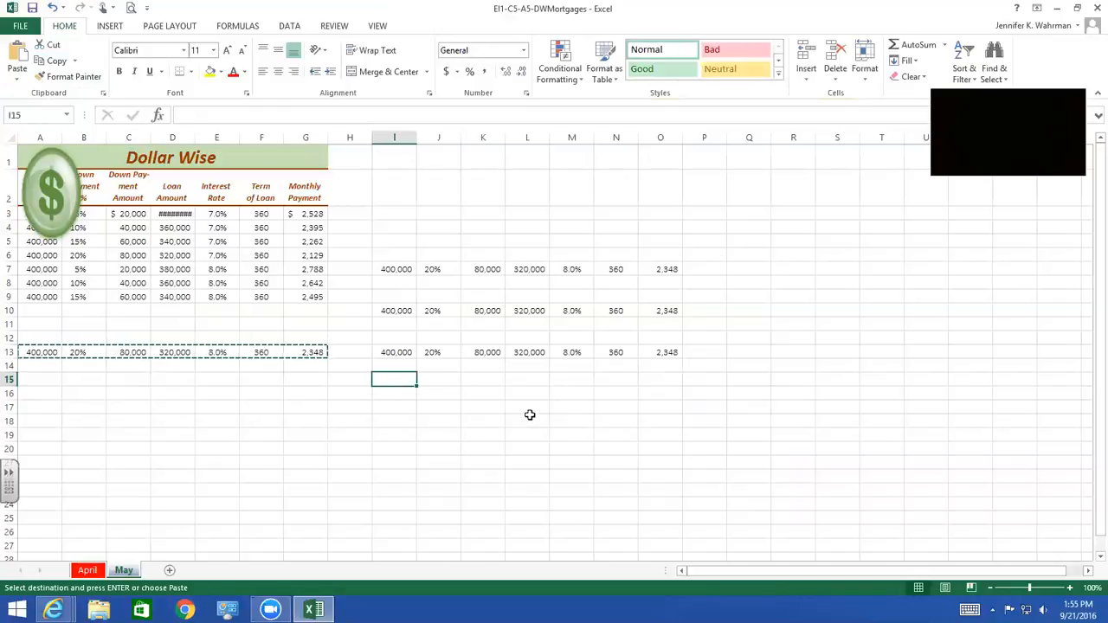
key(ctrl+v)
click(750, 296)
key(ctrl+v)
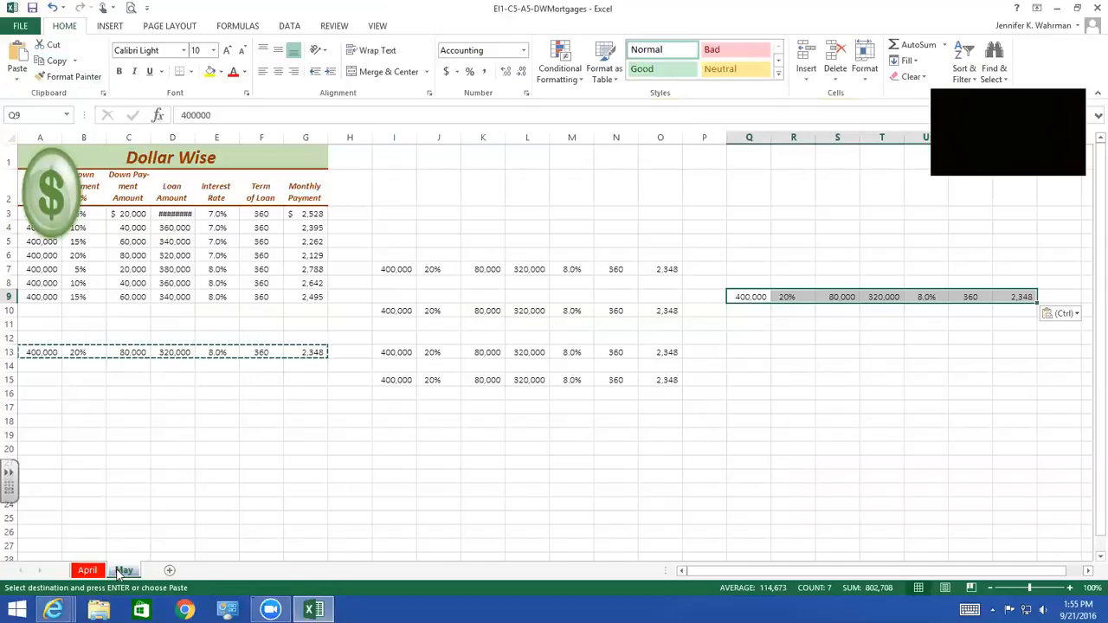
click(89, 571)
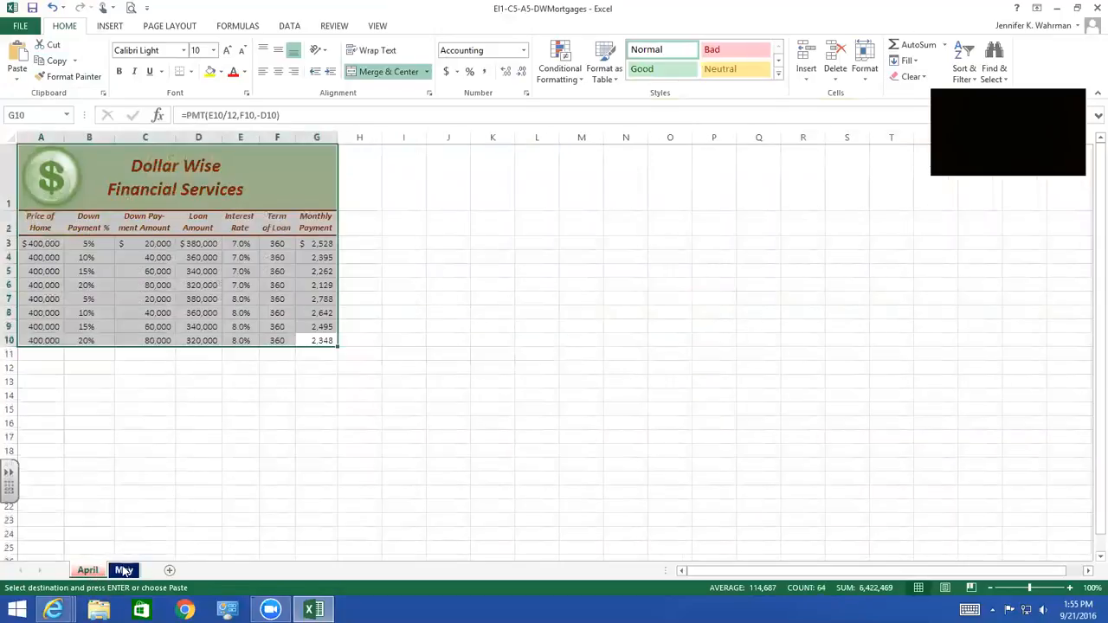
click(123, 571)
click(759, 336)
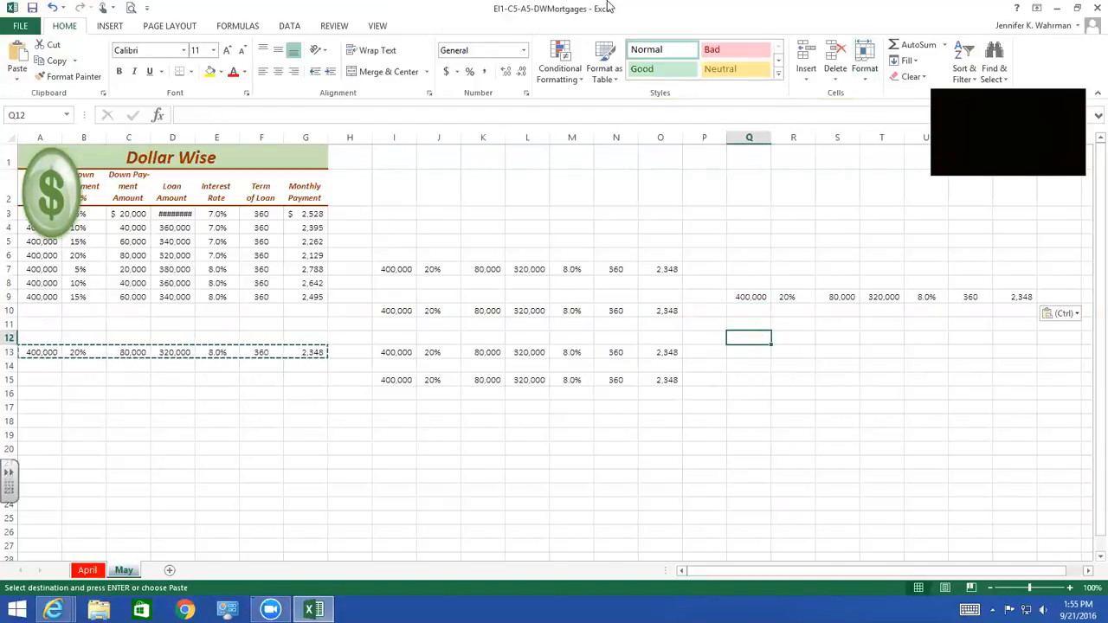
Close the EI1-C5-A5-DWMortgages workbook without saving the changes and close its Excel Online page
click(1092, 10)
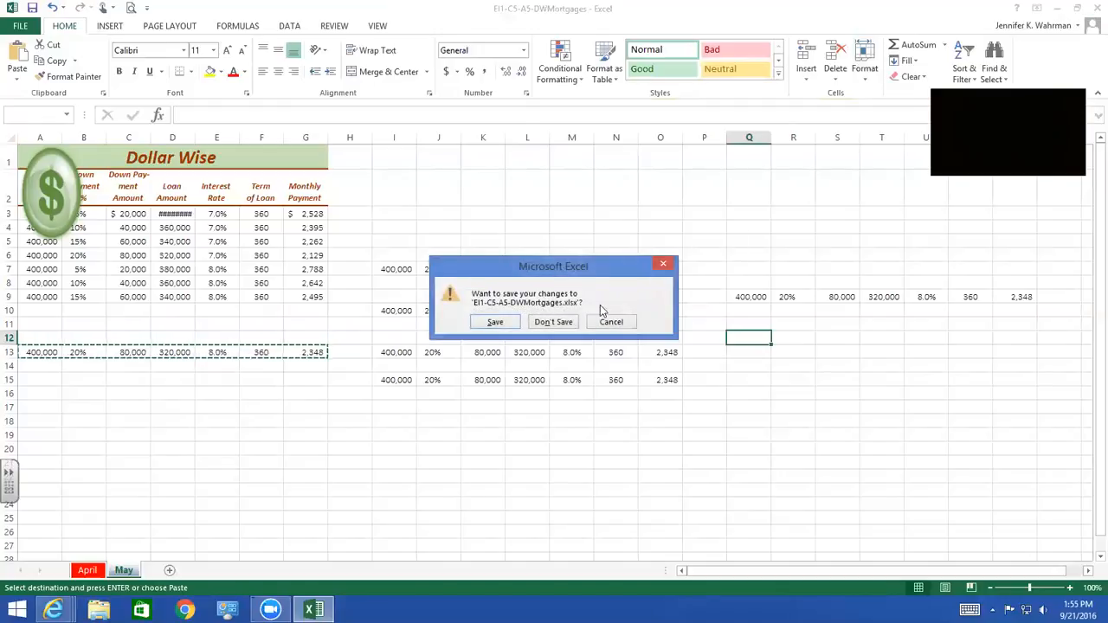
click(566, 321)
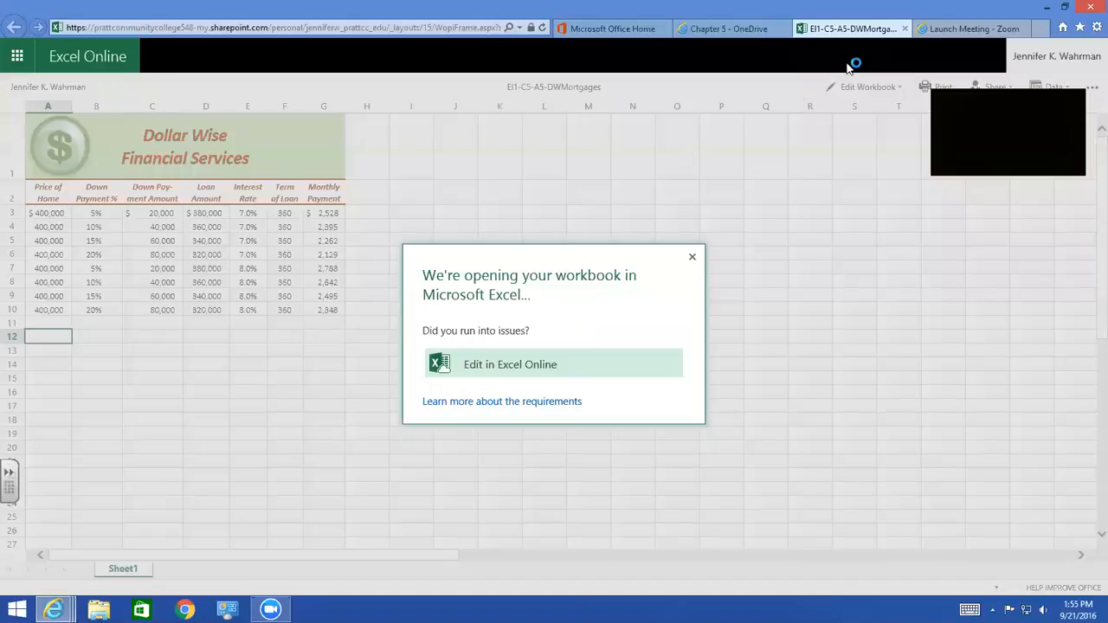
click(905, 29)
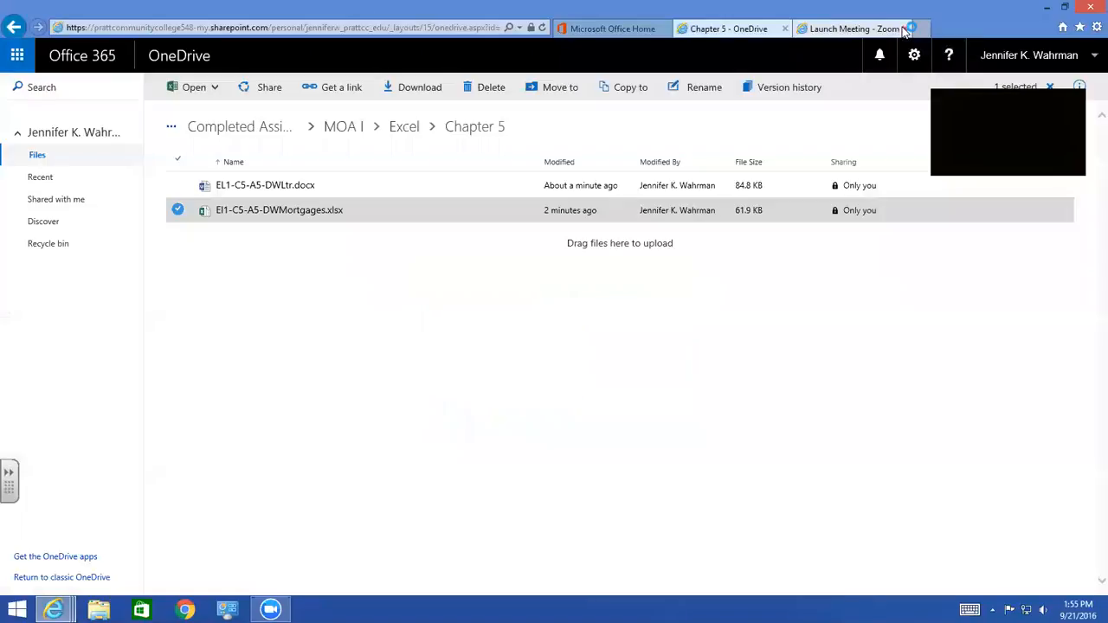
In OneDrive, copy Class 9-21-16.docx from the A-Assignments folder of BUS235- MOA I - 11 AM to A-Assignments of BUS235 - MOA I - 1 PM
click(36, 156)
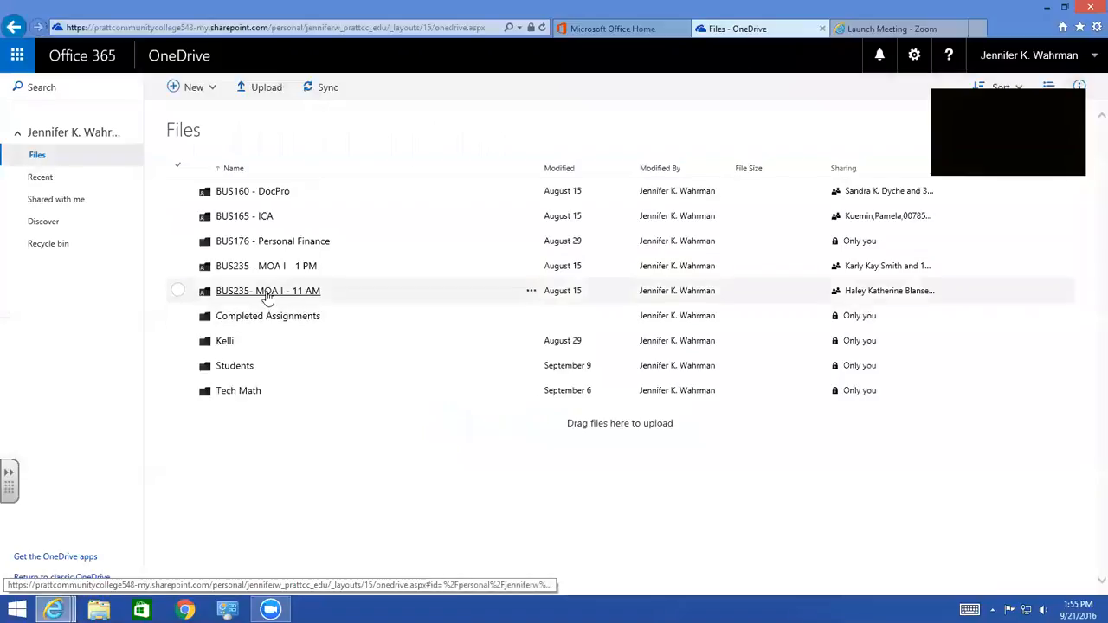
click(267, 293)
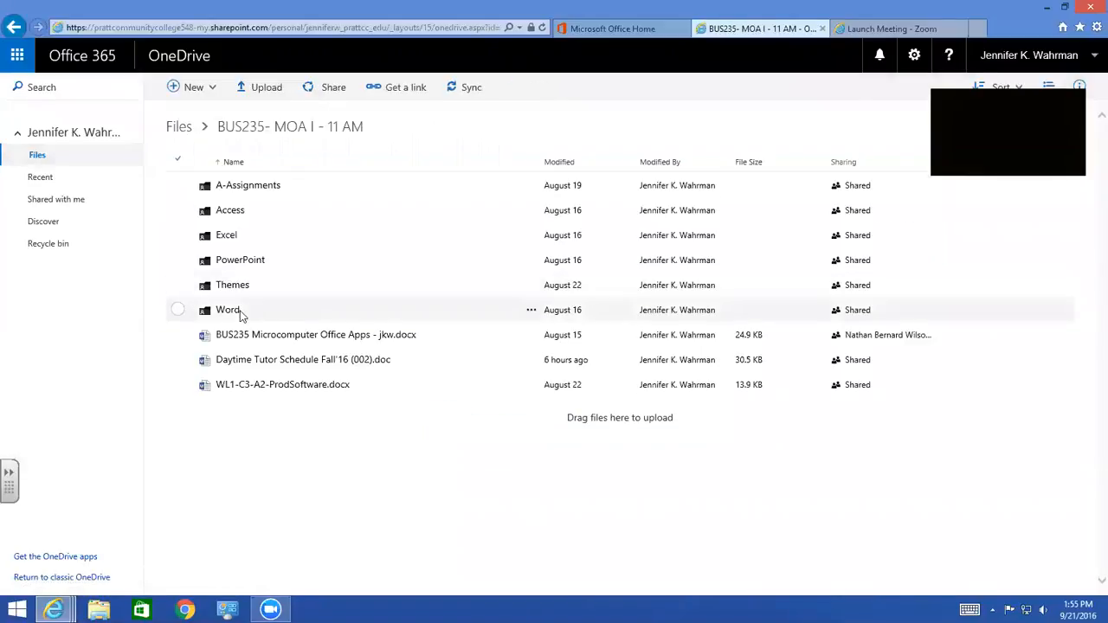
click(223, 188)
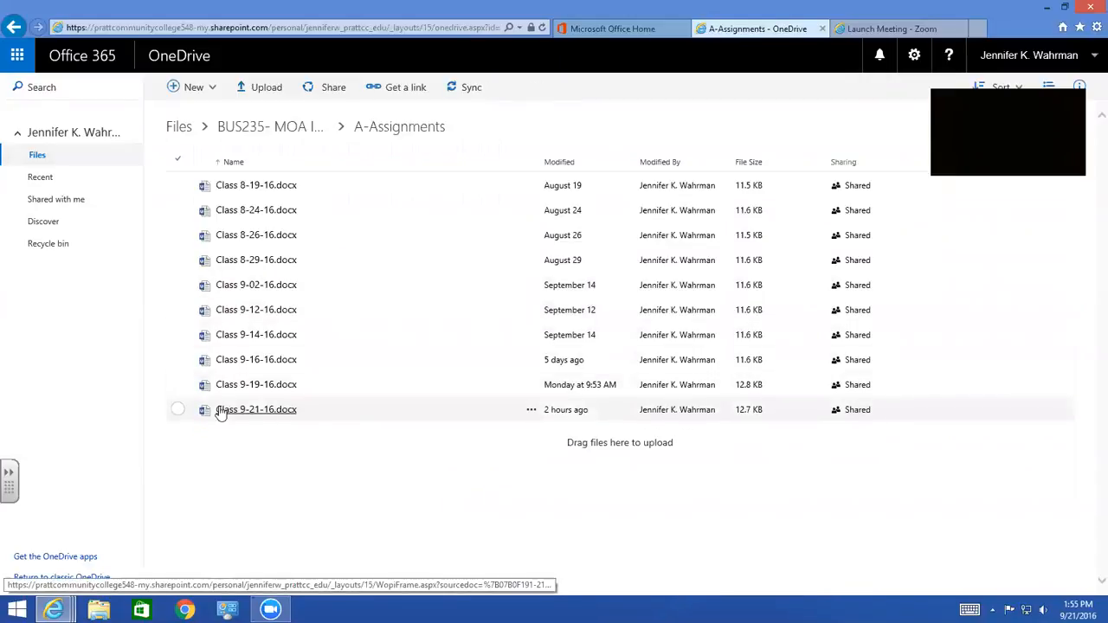
click(177, 410)
click(627, 90)
click(926, 262)
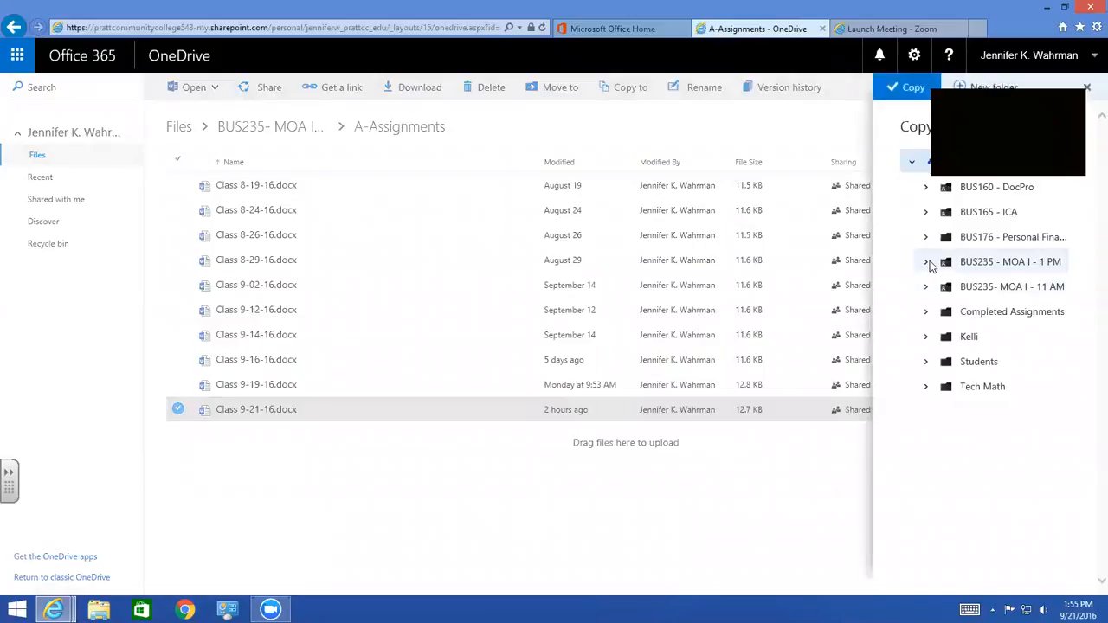
click(988, 289)
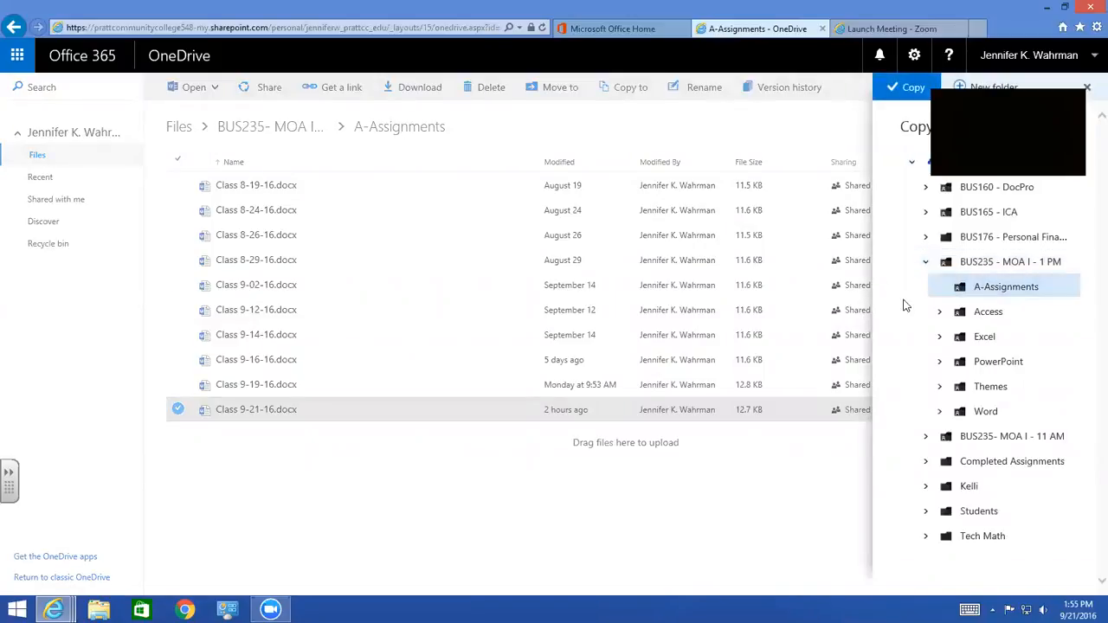
click(910, 87)
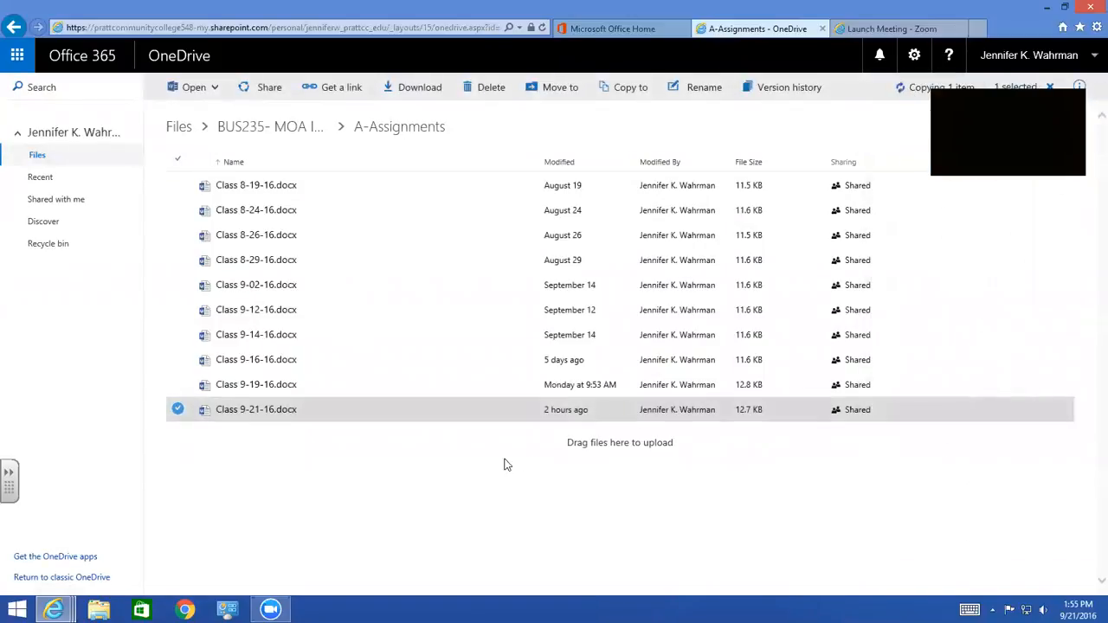
View the assignment in Class 9-21-16.docx from the A-Assignments folder of BUS235 - MOA I - 1 PM, and close the document
click(179, 132)
click(279, 266)
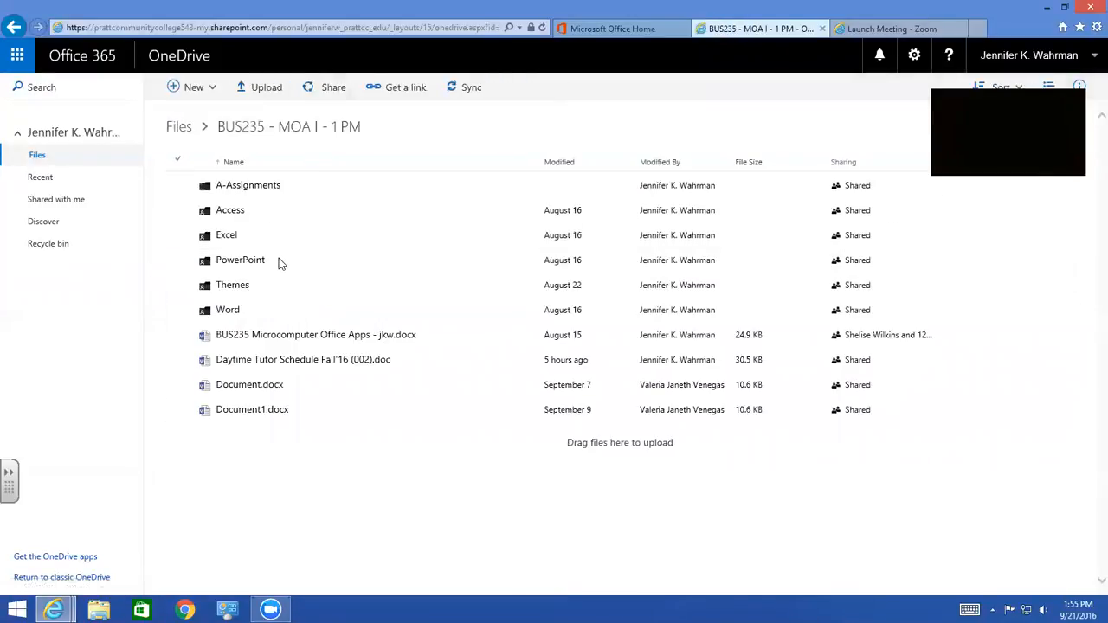
click(253, 183)
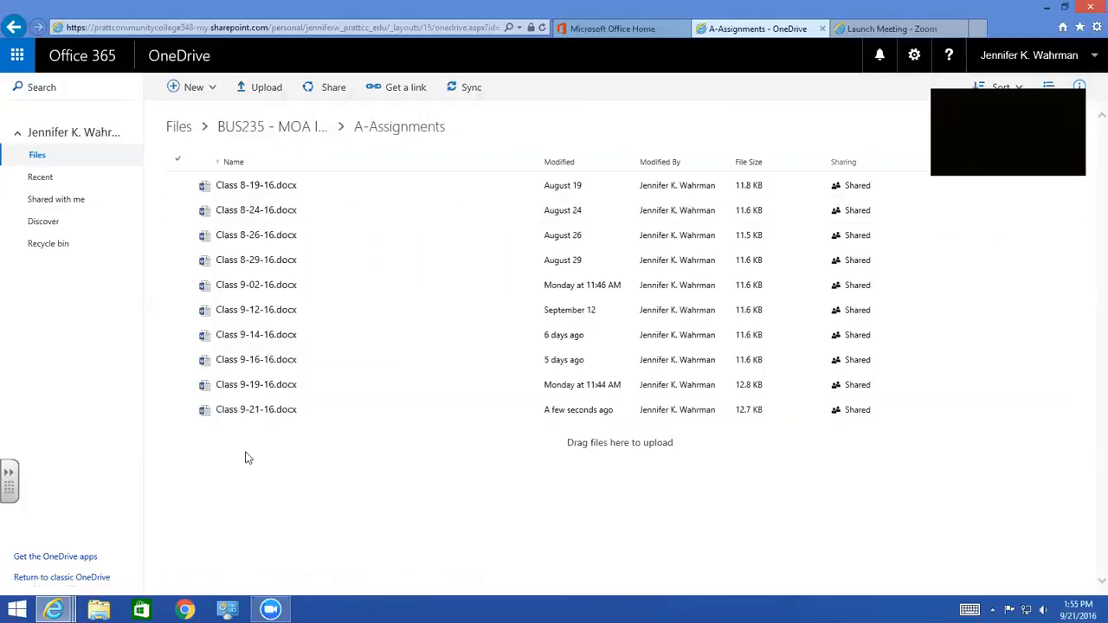
click(251, 411)
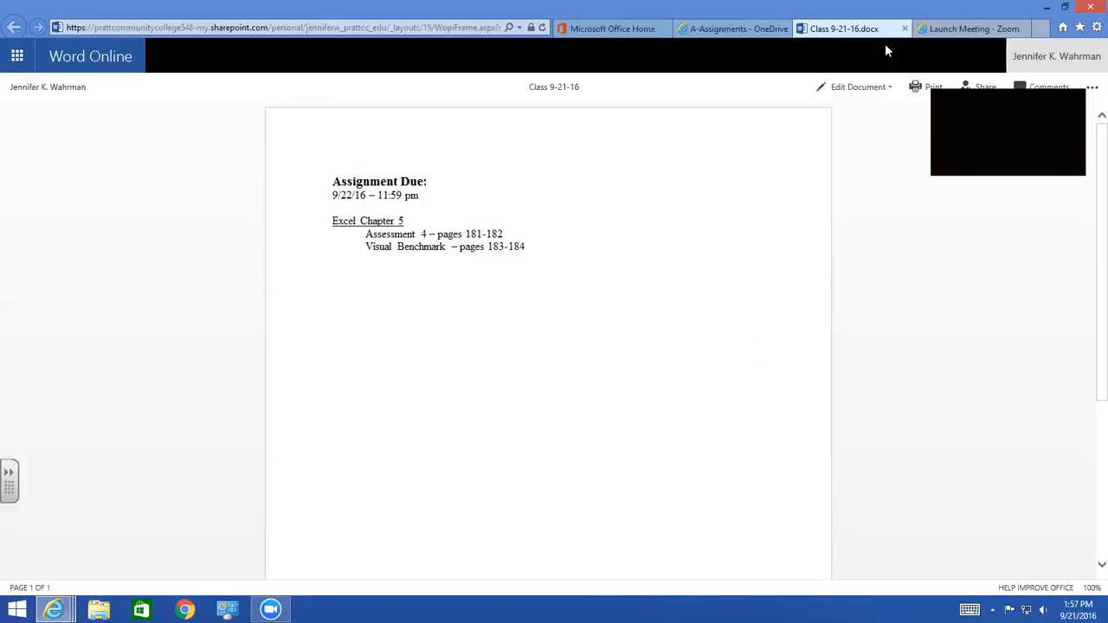
click(905, 28)
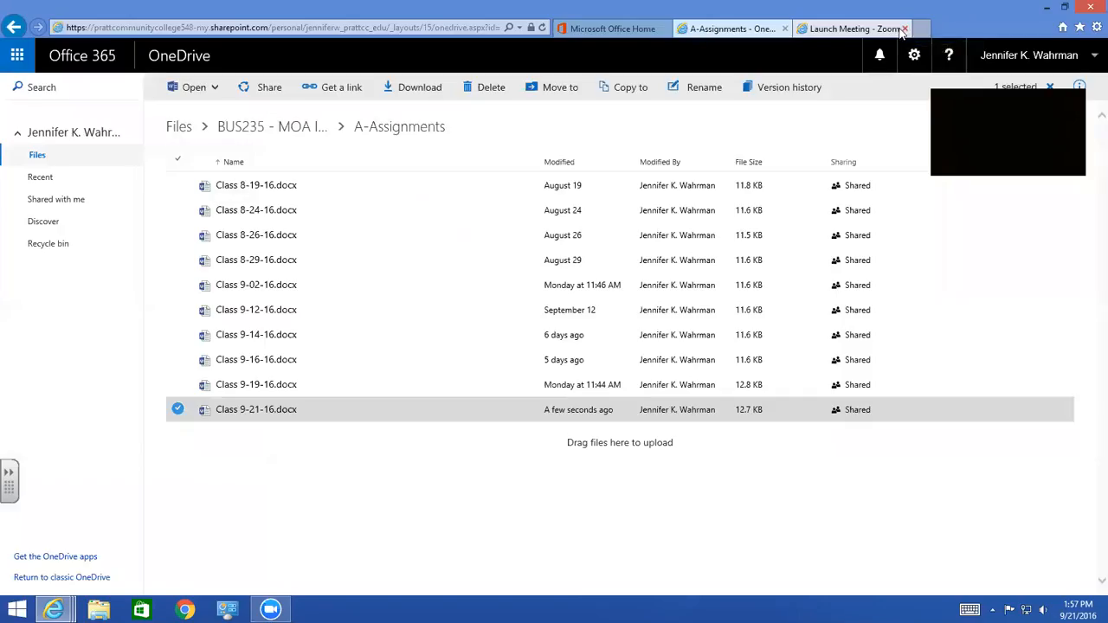